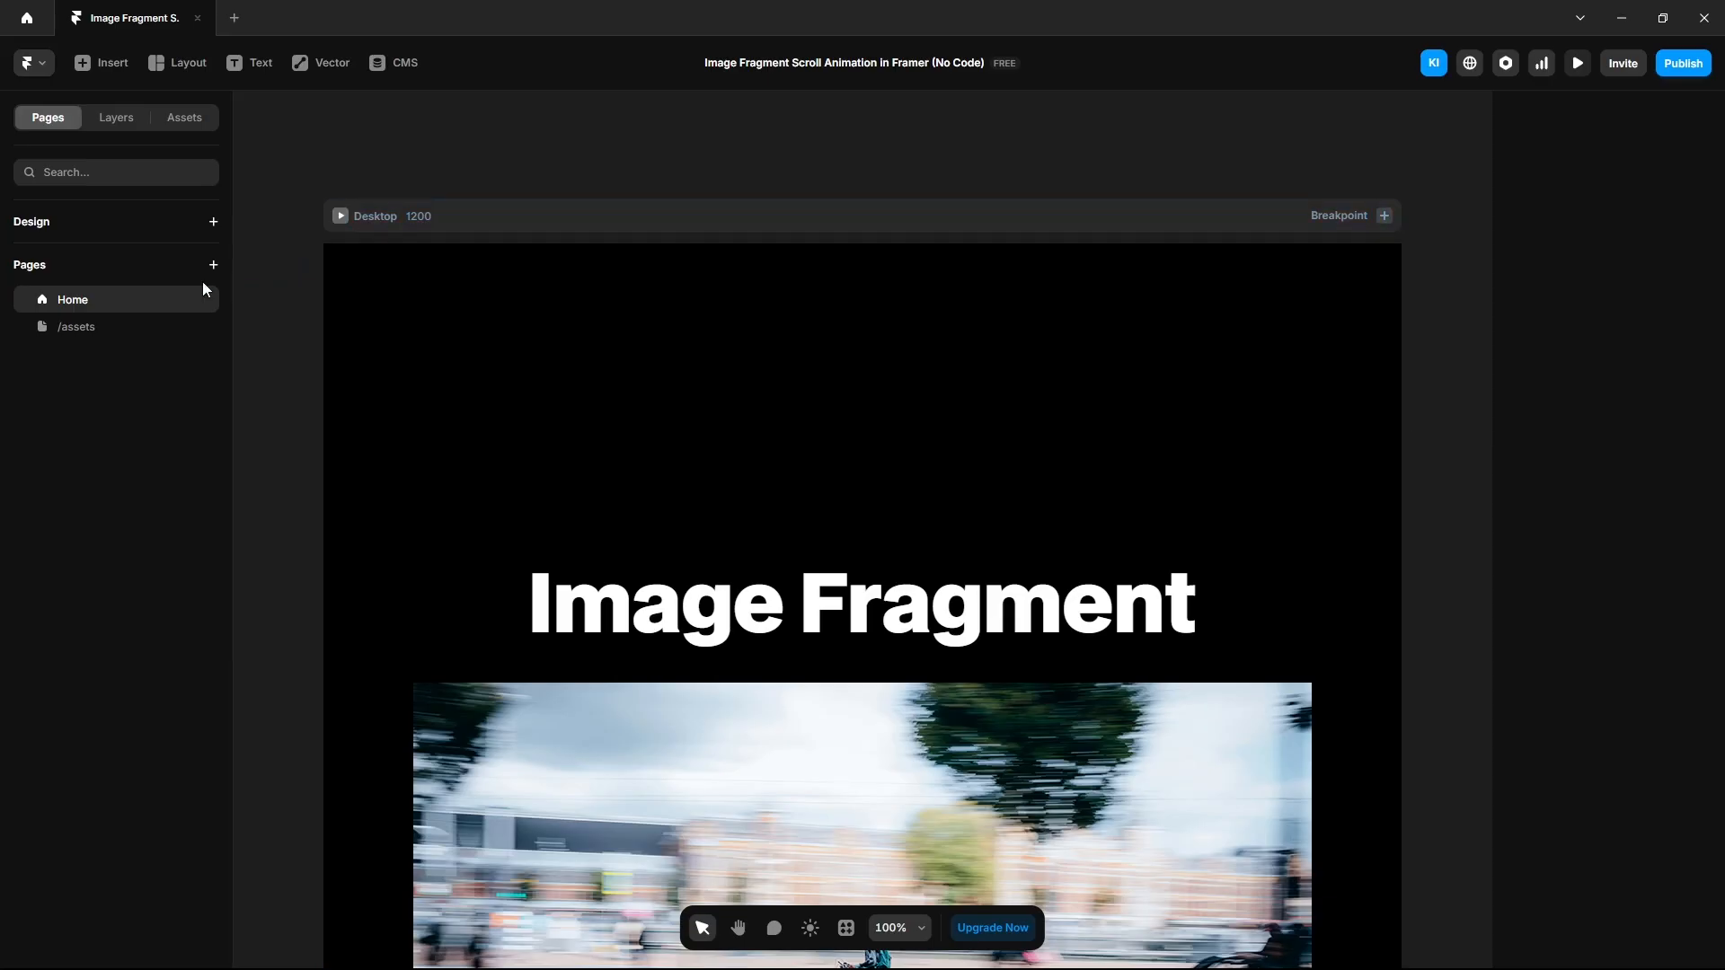
Open the /assets page and view the sliced image fragments beside the Desktop frame.
{"action": "left_click", "coordinate": [96, 320]}
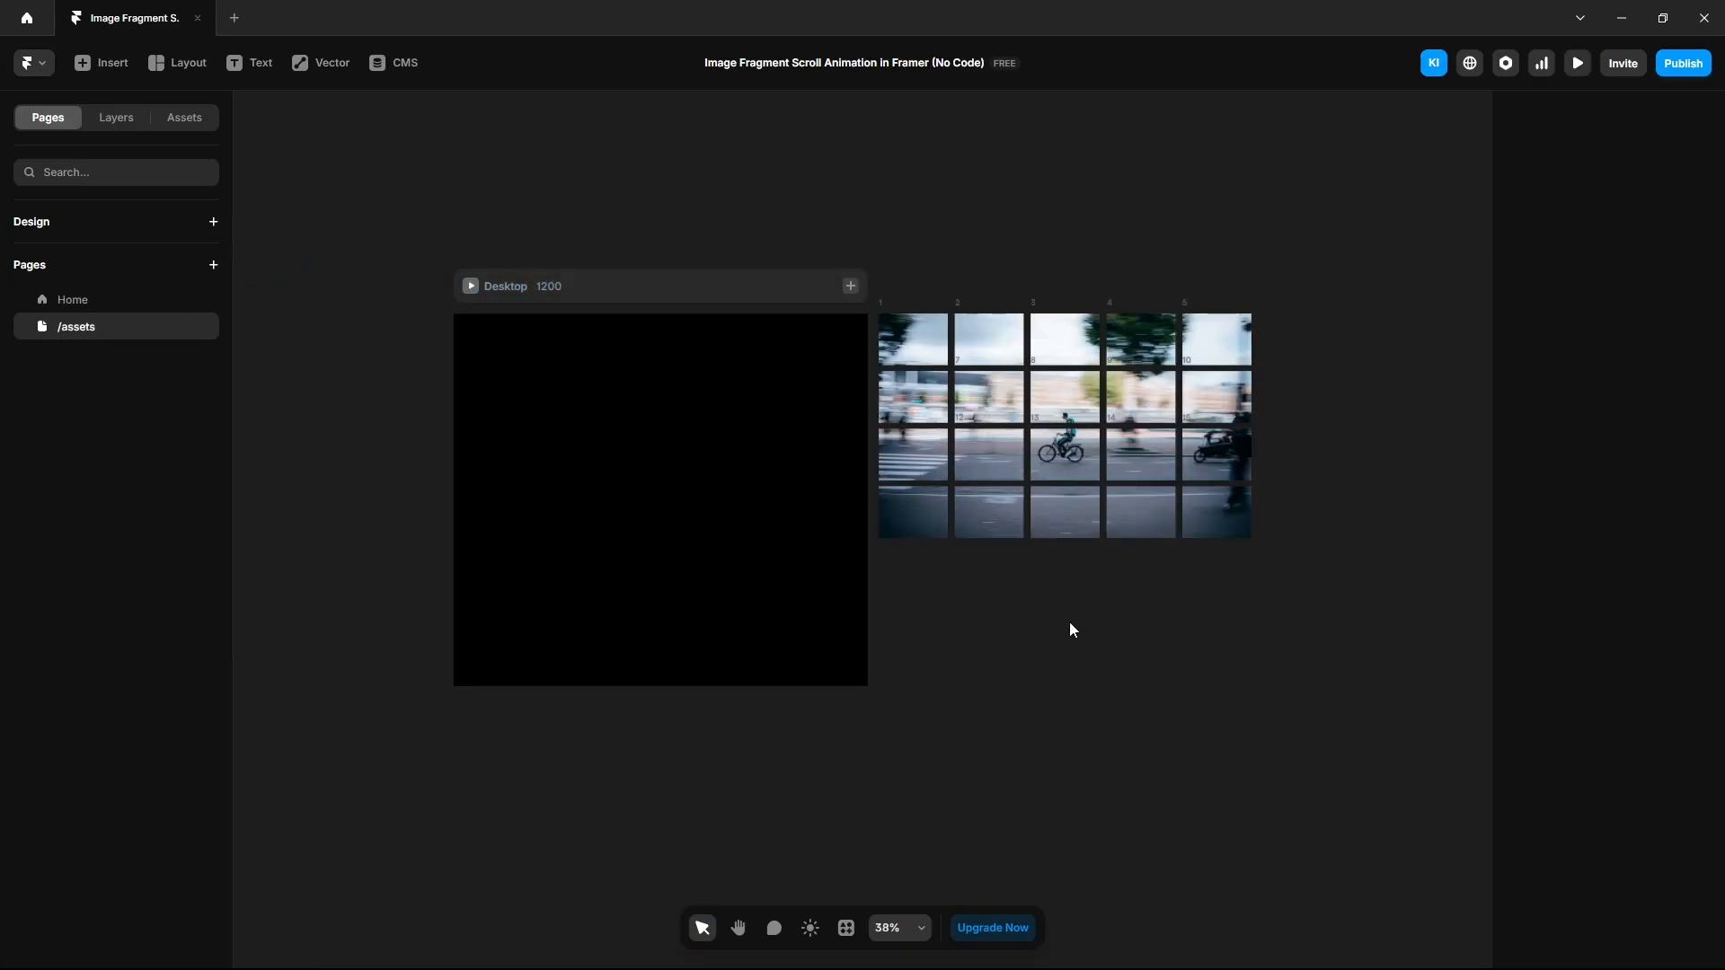
{"action": "key", "text": "space"}
{"action": "left_click_drag", "start_coordinate": [1069, 621], "coordinate": [934, 655]}
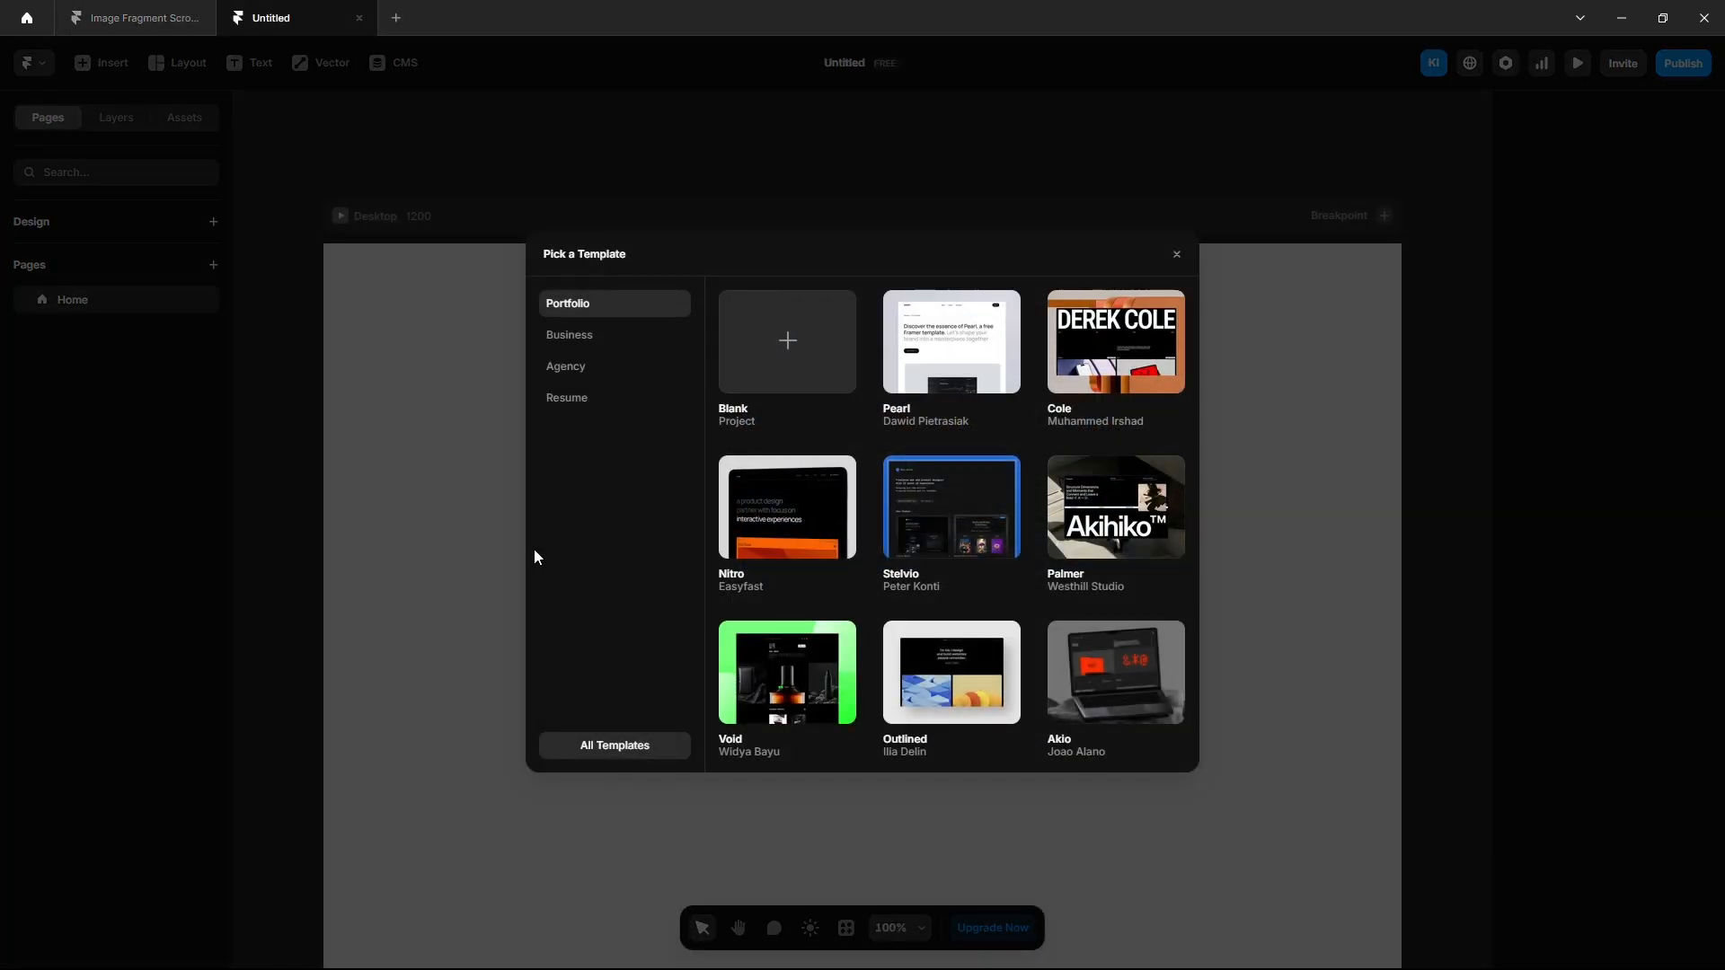
Dismiss the template picker in the untitled project and add a vertical stack layout to the Desktop breakpoint.
{"action": "left_click", "coordinate": [1177, 254]}
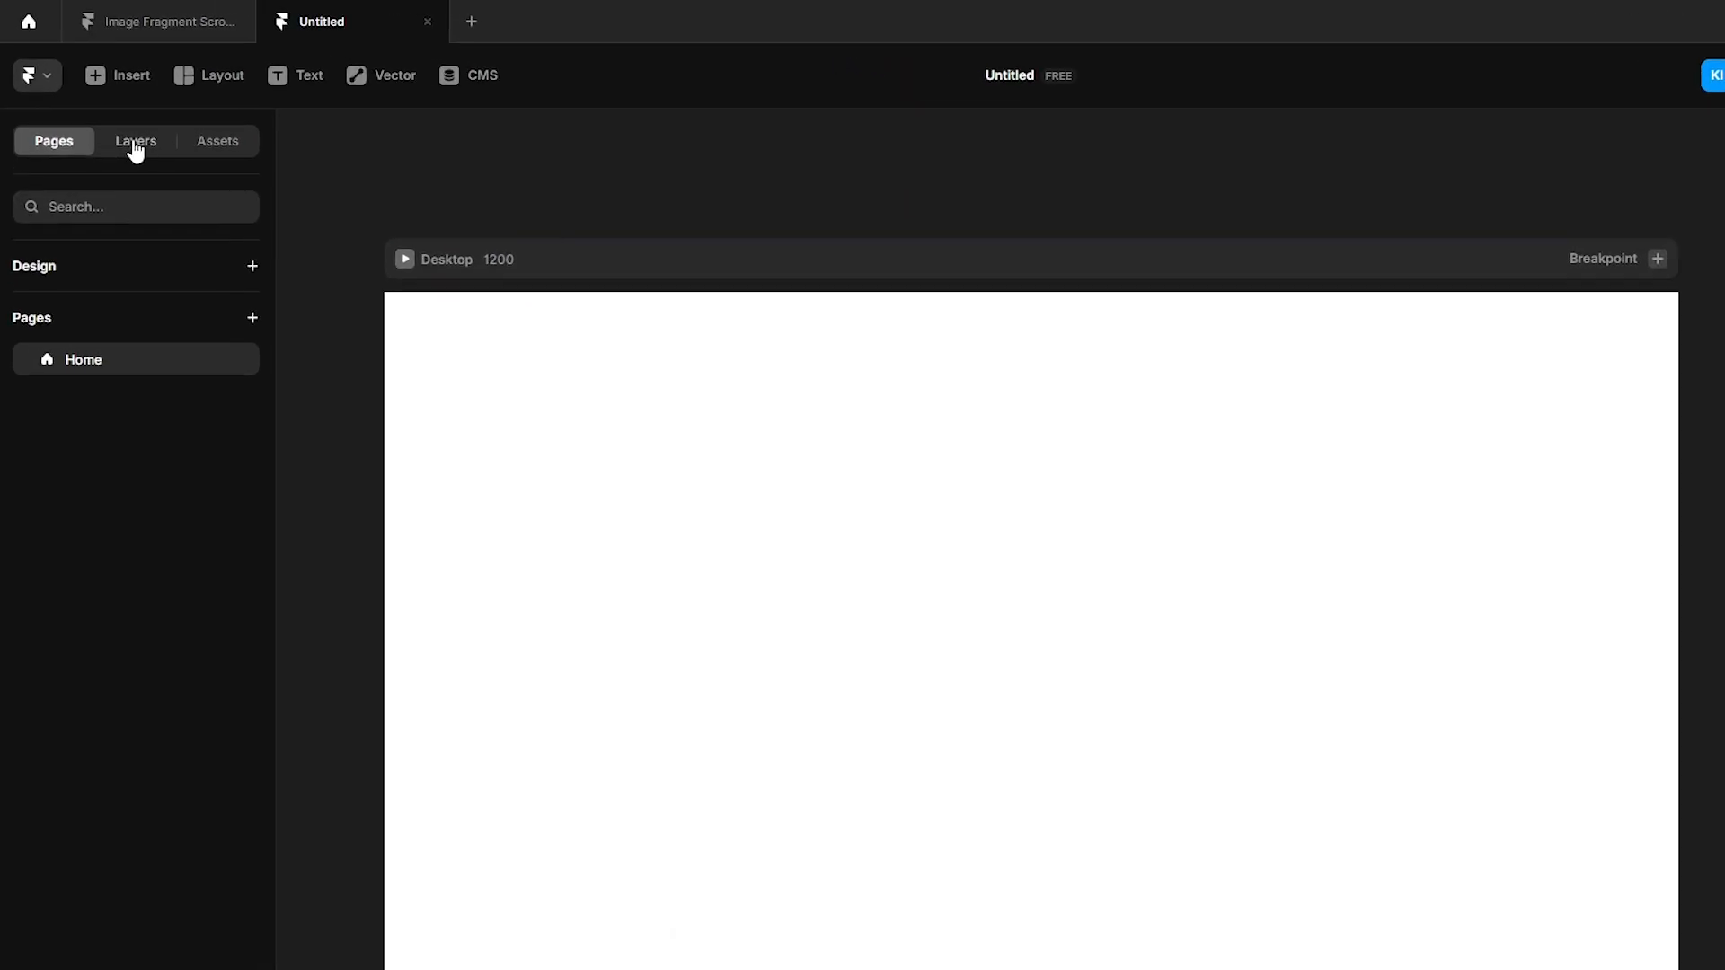
{"action": "left_click", "coordinate": [116, 118]}
{"action": "left_click", "coordinate": [93, 308]}
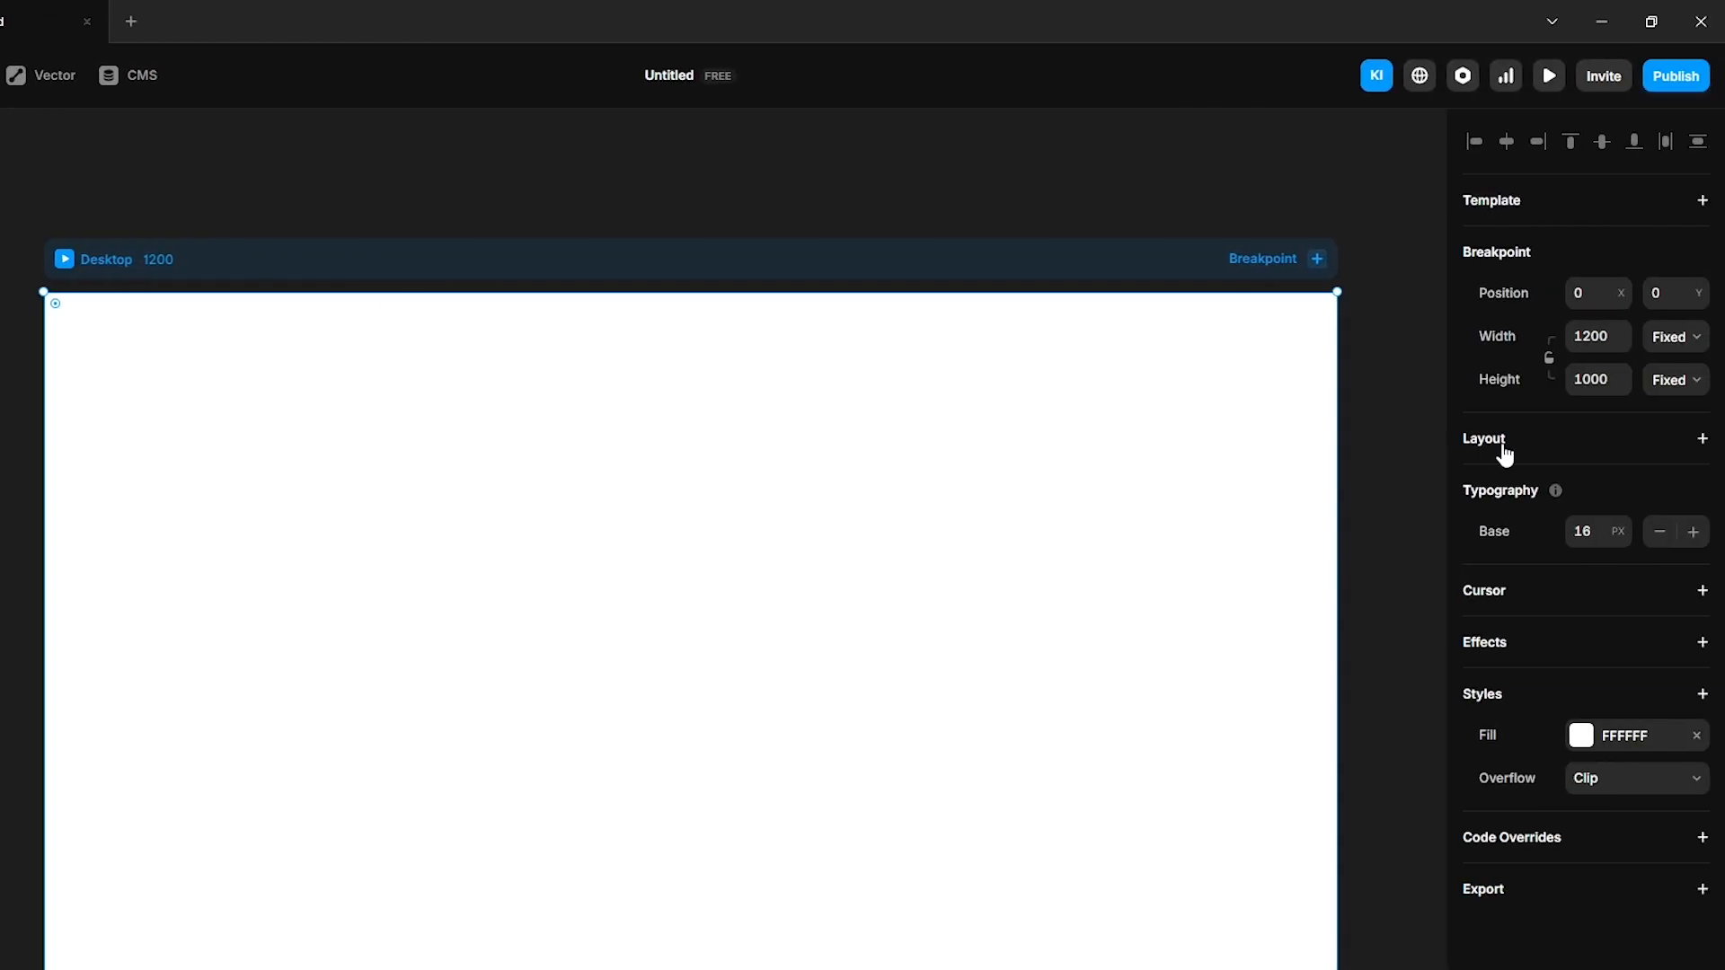
{"action": "left_click", "coordinate": [1502, 446]}
Draw a frame inside Desktop and set its width to Fill and its height to Viewport, 100vh.
{"action": "key", "text": "f"}
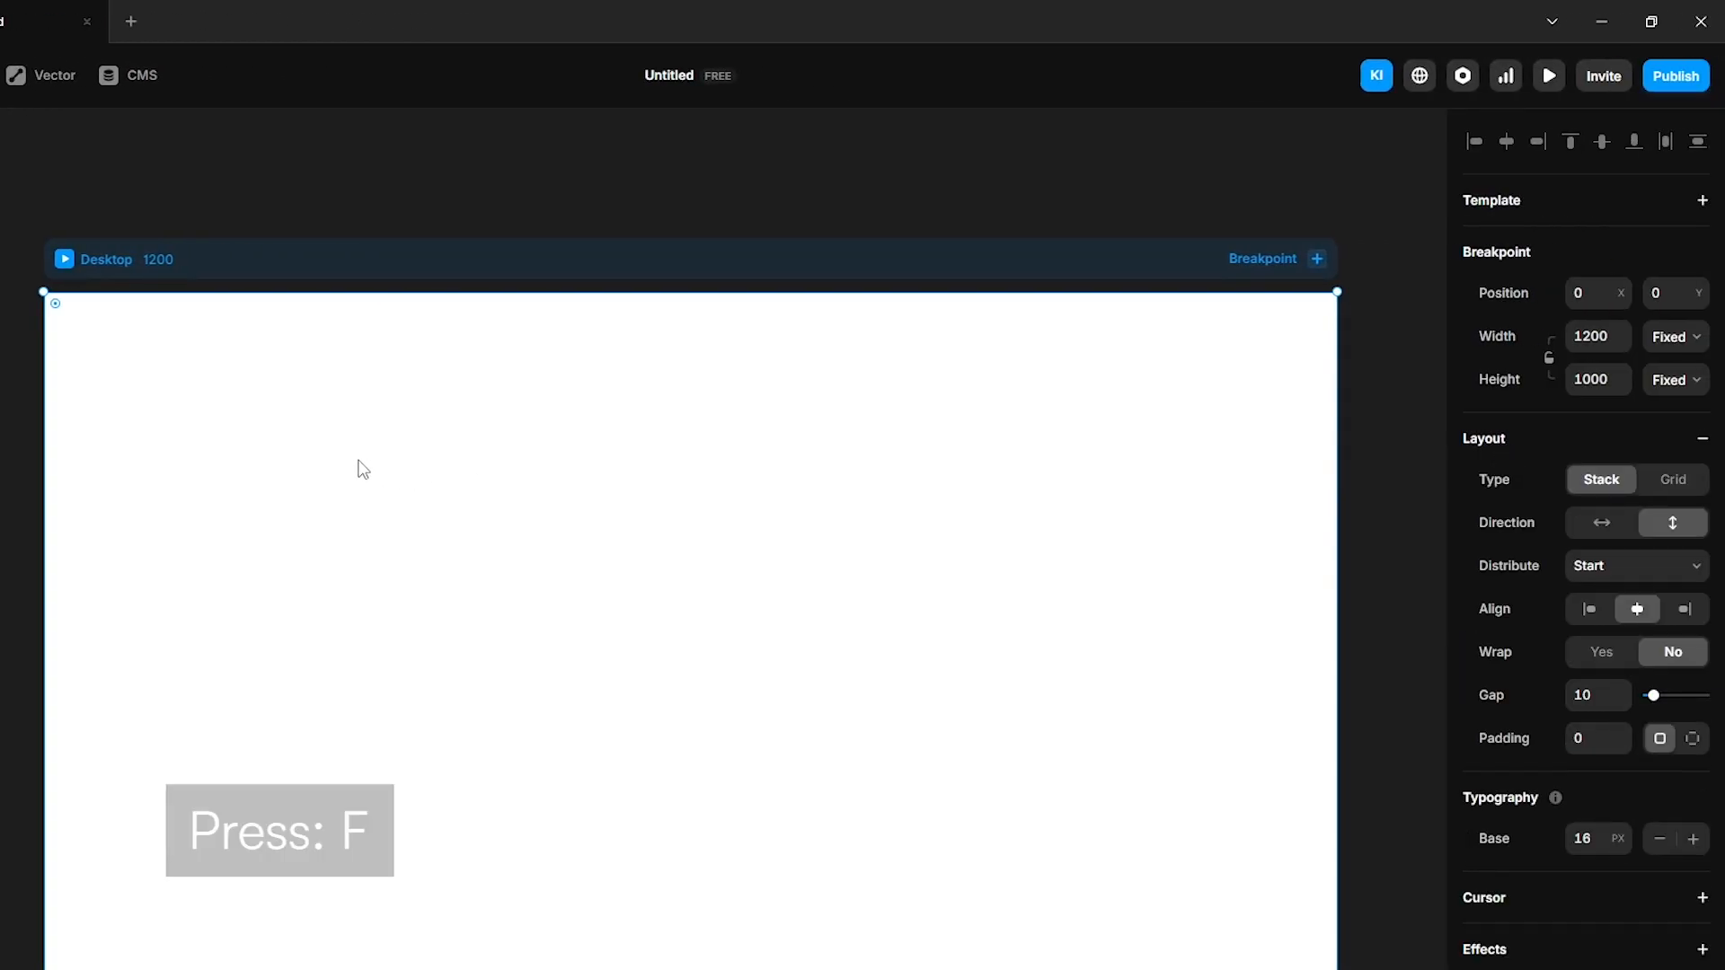
{"action": "left_click_drag", "start_coordinate": [212, 391], "coordinate": [959, 881]}
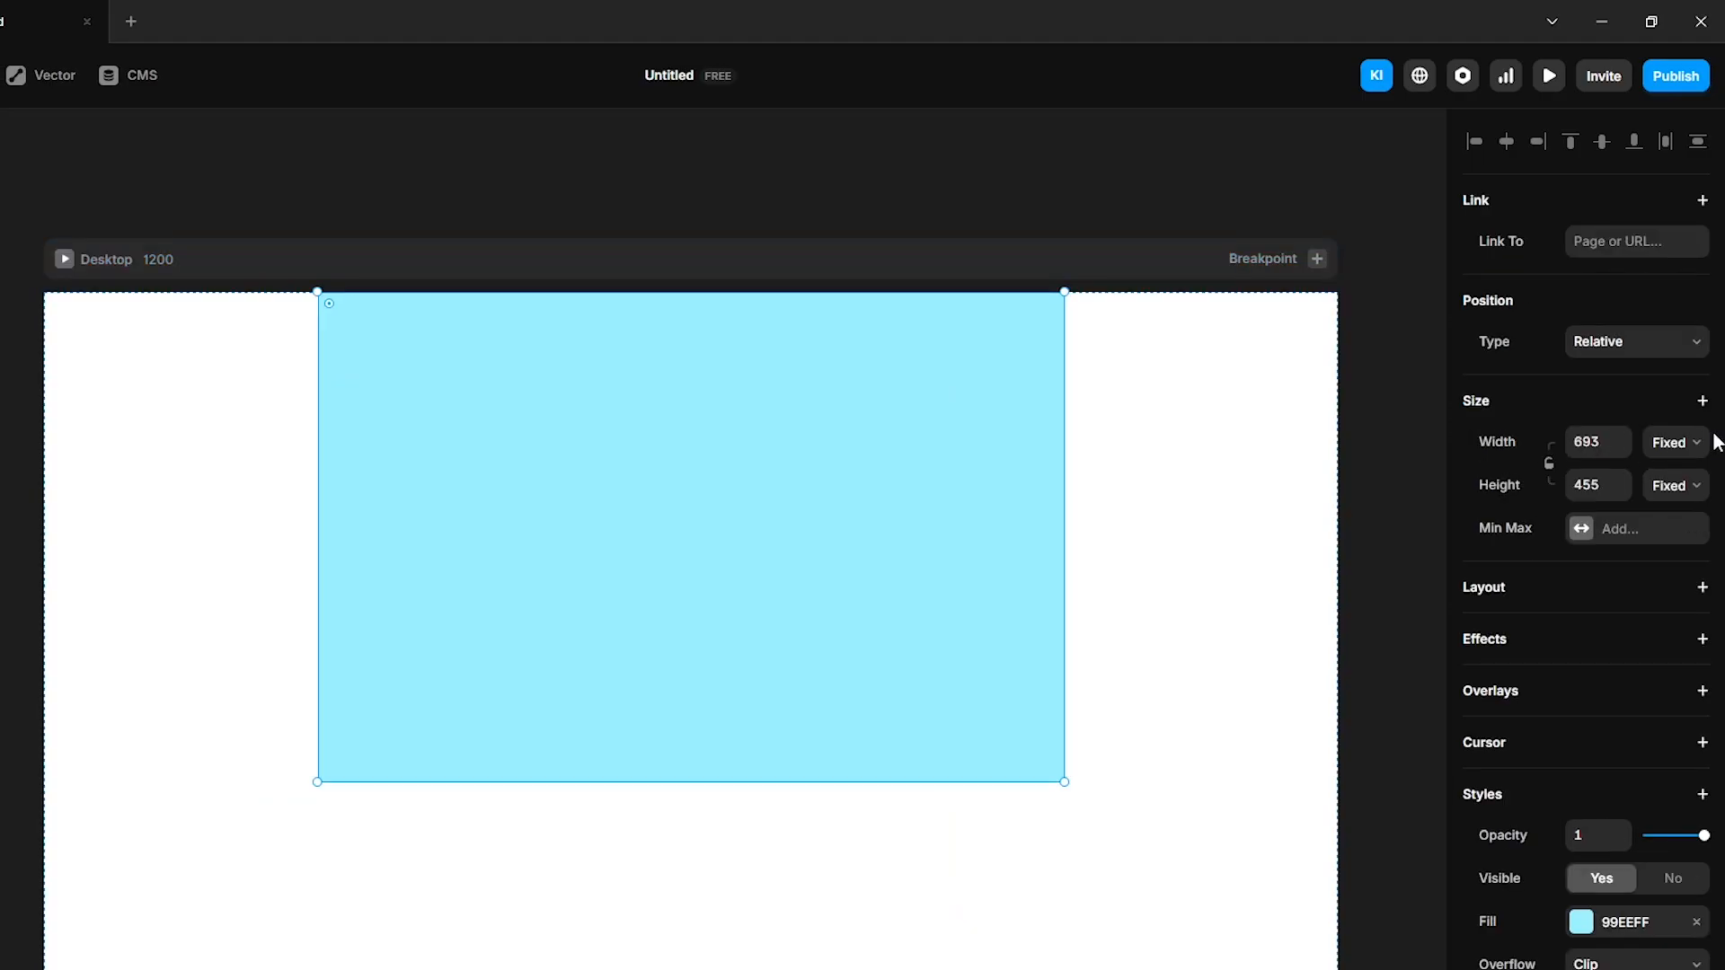
{"action": "left_click", "coordinate": [1685, 442]}
{"action": "left_click", "coordinate": [1661, 525]}
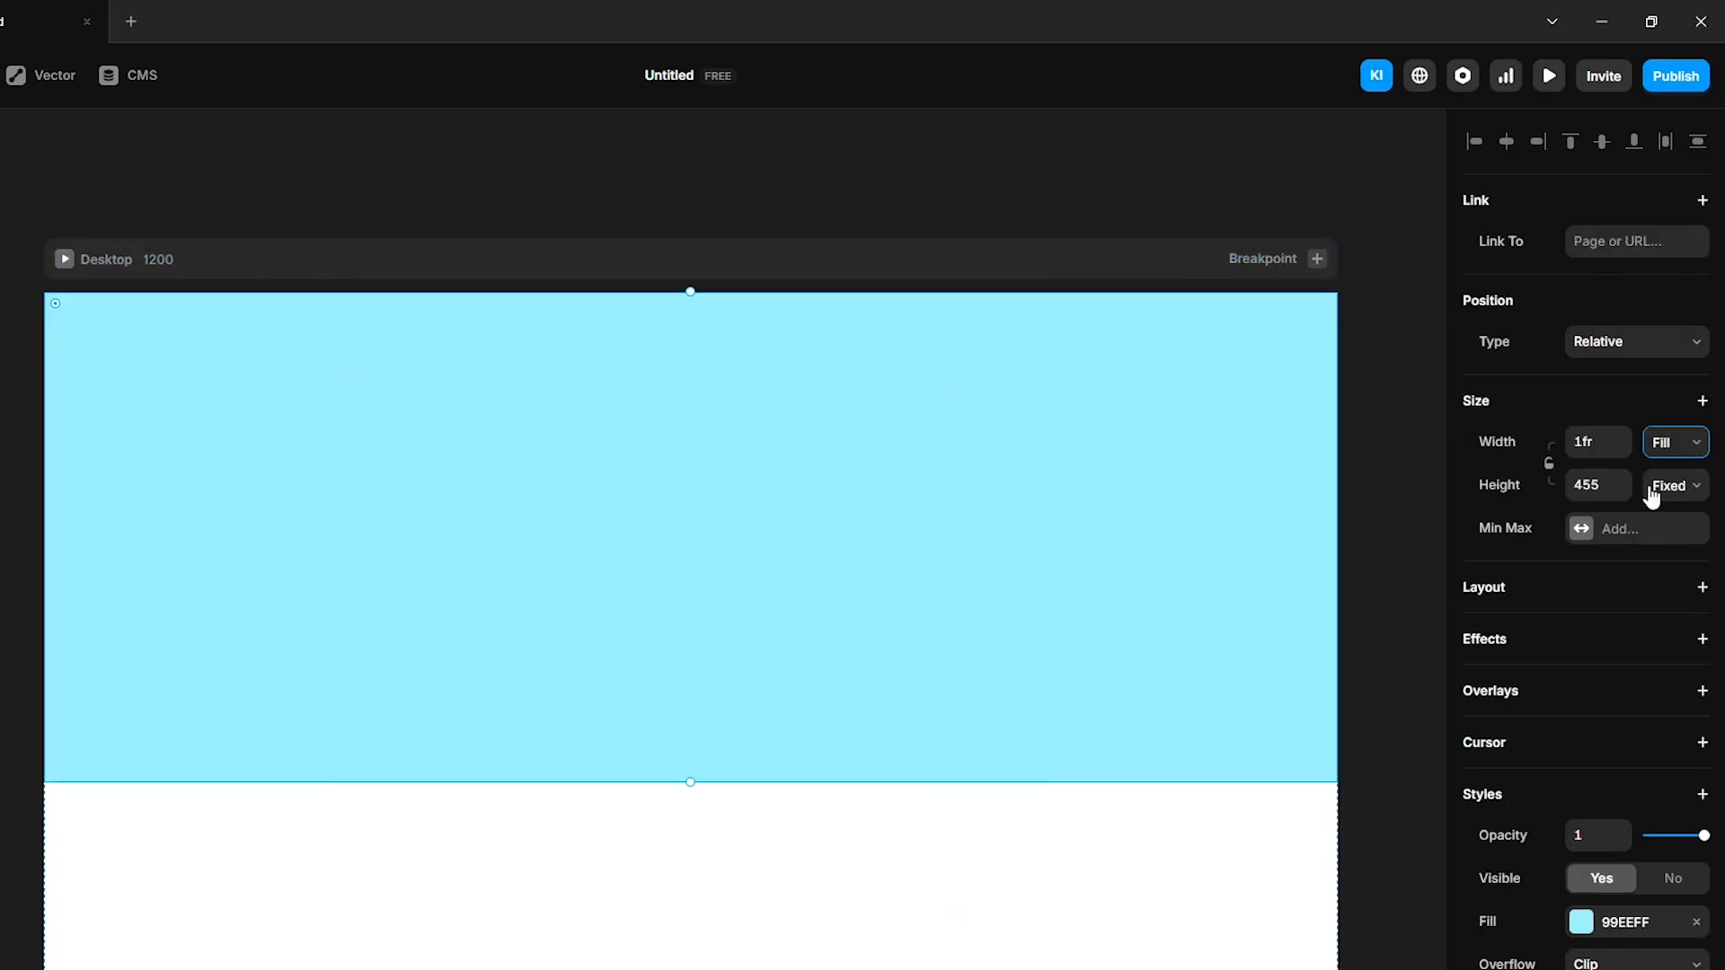
{"action": "left_click", "coordinate": [1662, 486]}
{"action": "left_click", "coordinate": [1664, 620]}
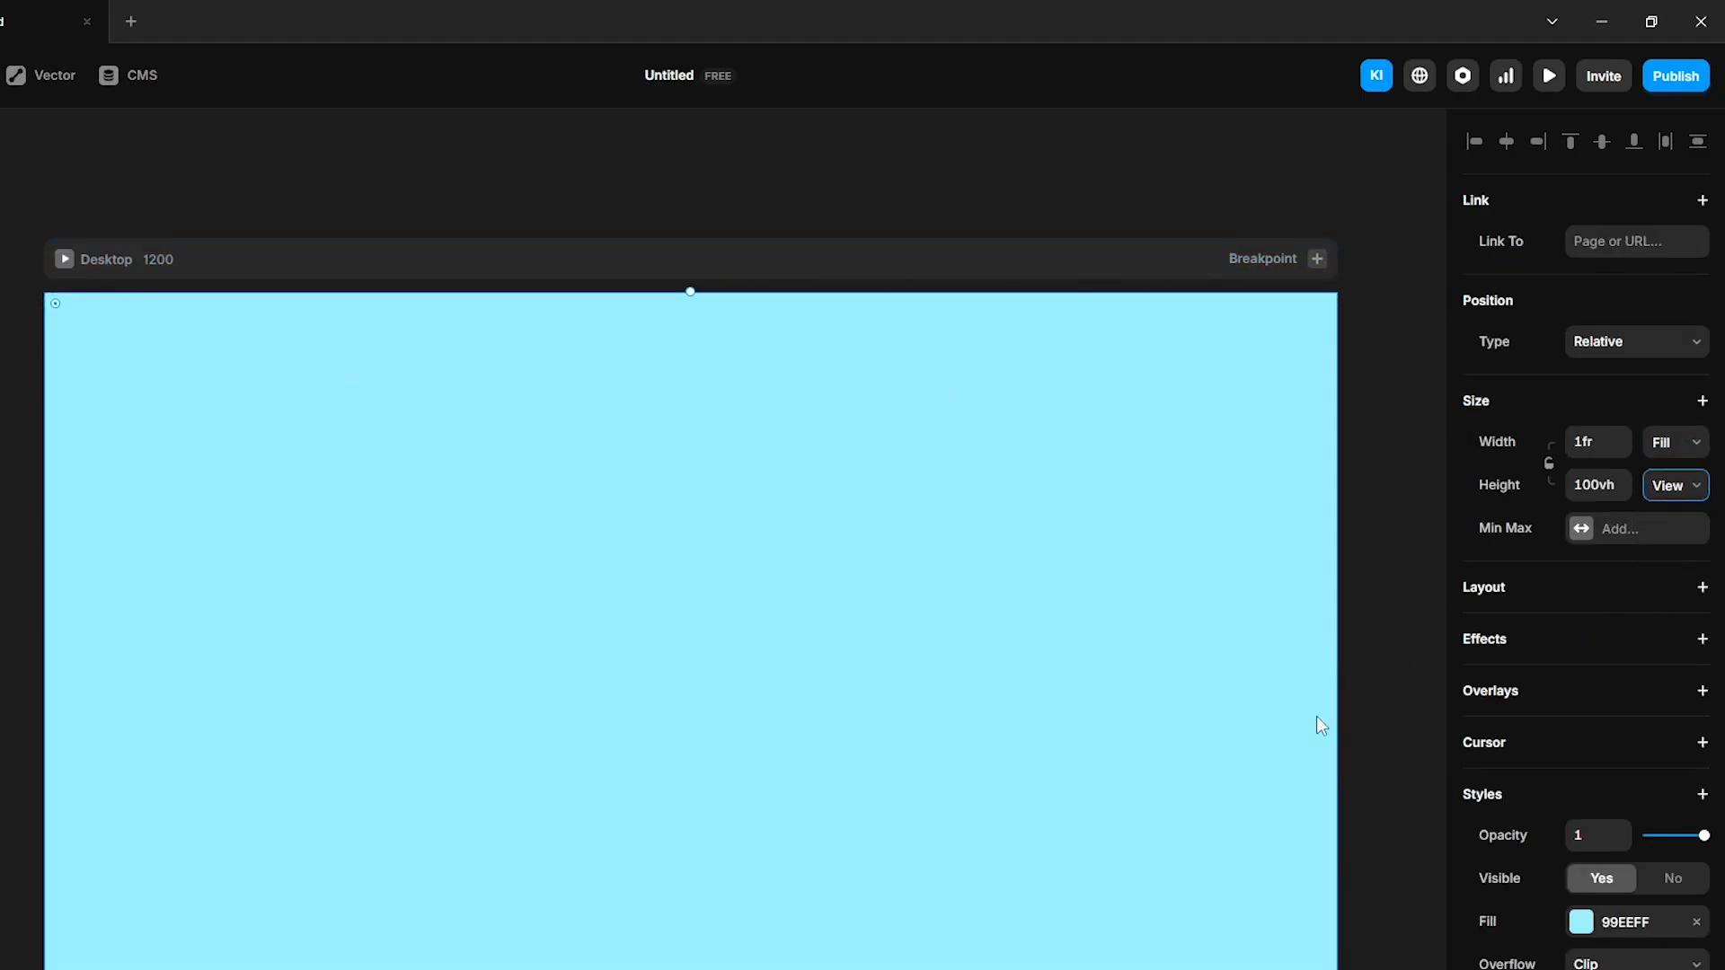
Rename the new frame to Container and add a centered horizontal stack layout to it.
{"action": "scroll", "coordinate": [1317, 715], "scroll_direction": "down", "scroll_amount": 2}
{"action": "double_click", "coordinate": [123, 347]}
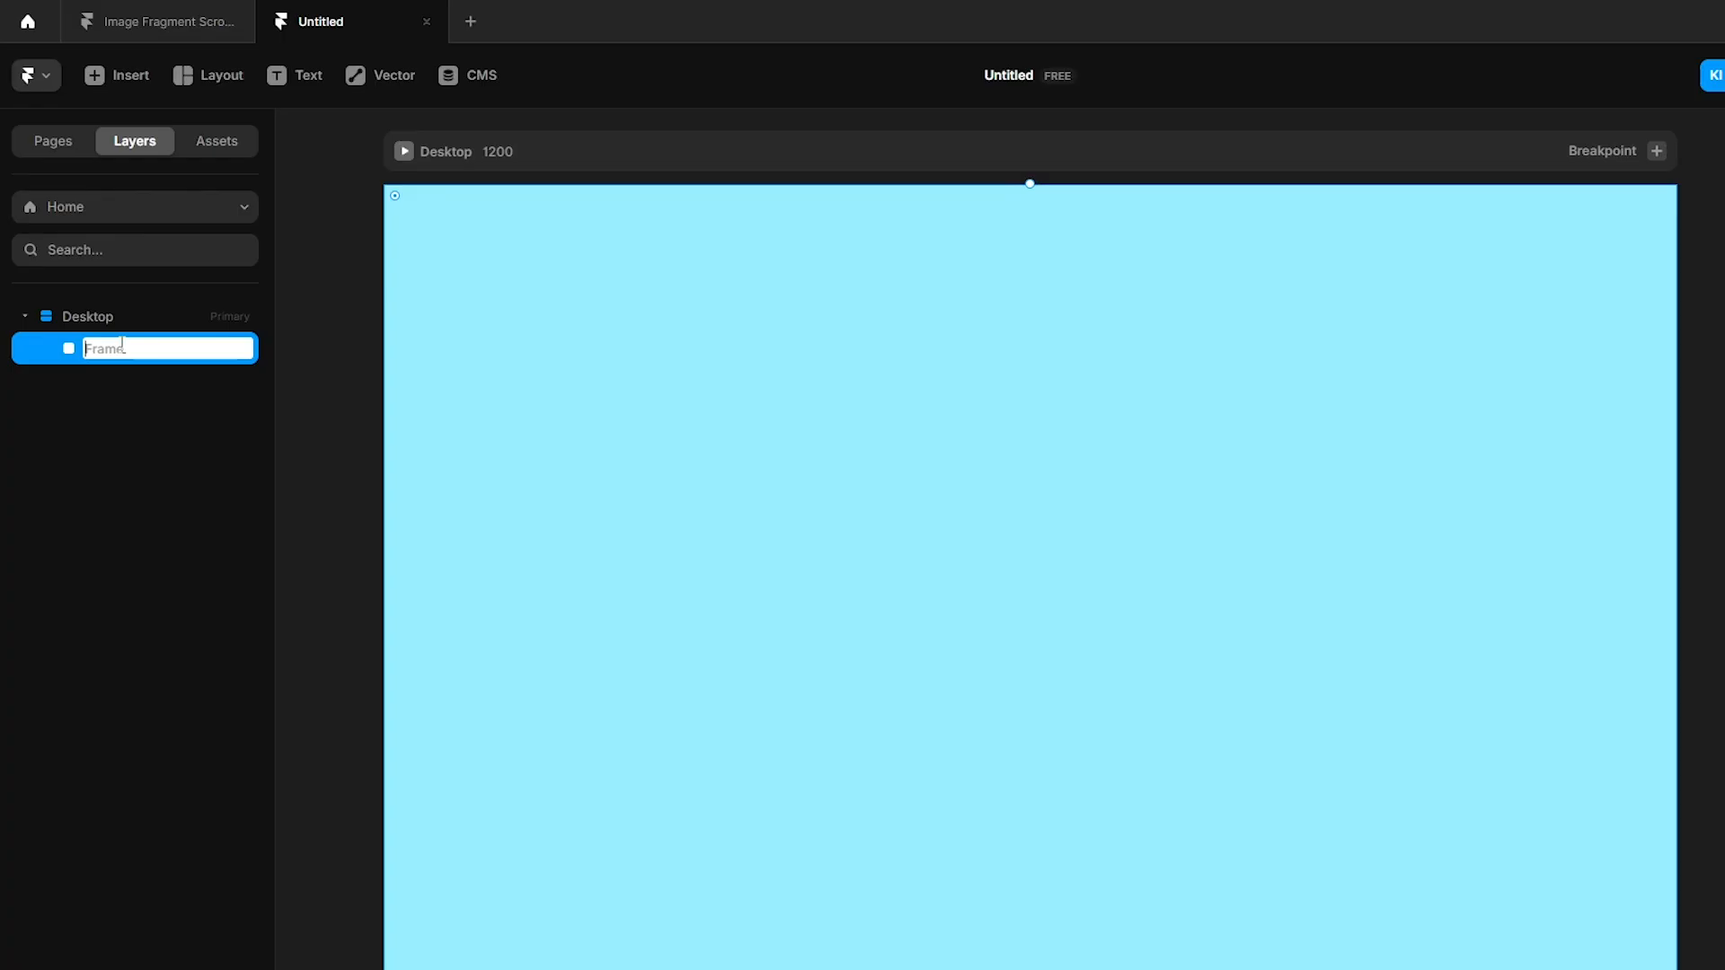
{"action": "type", "text": "Container"}
{"action": "key", "text": "Return"}
{"action": "left_click", "coordinate": [1724, 593]}
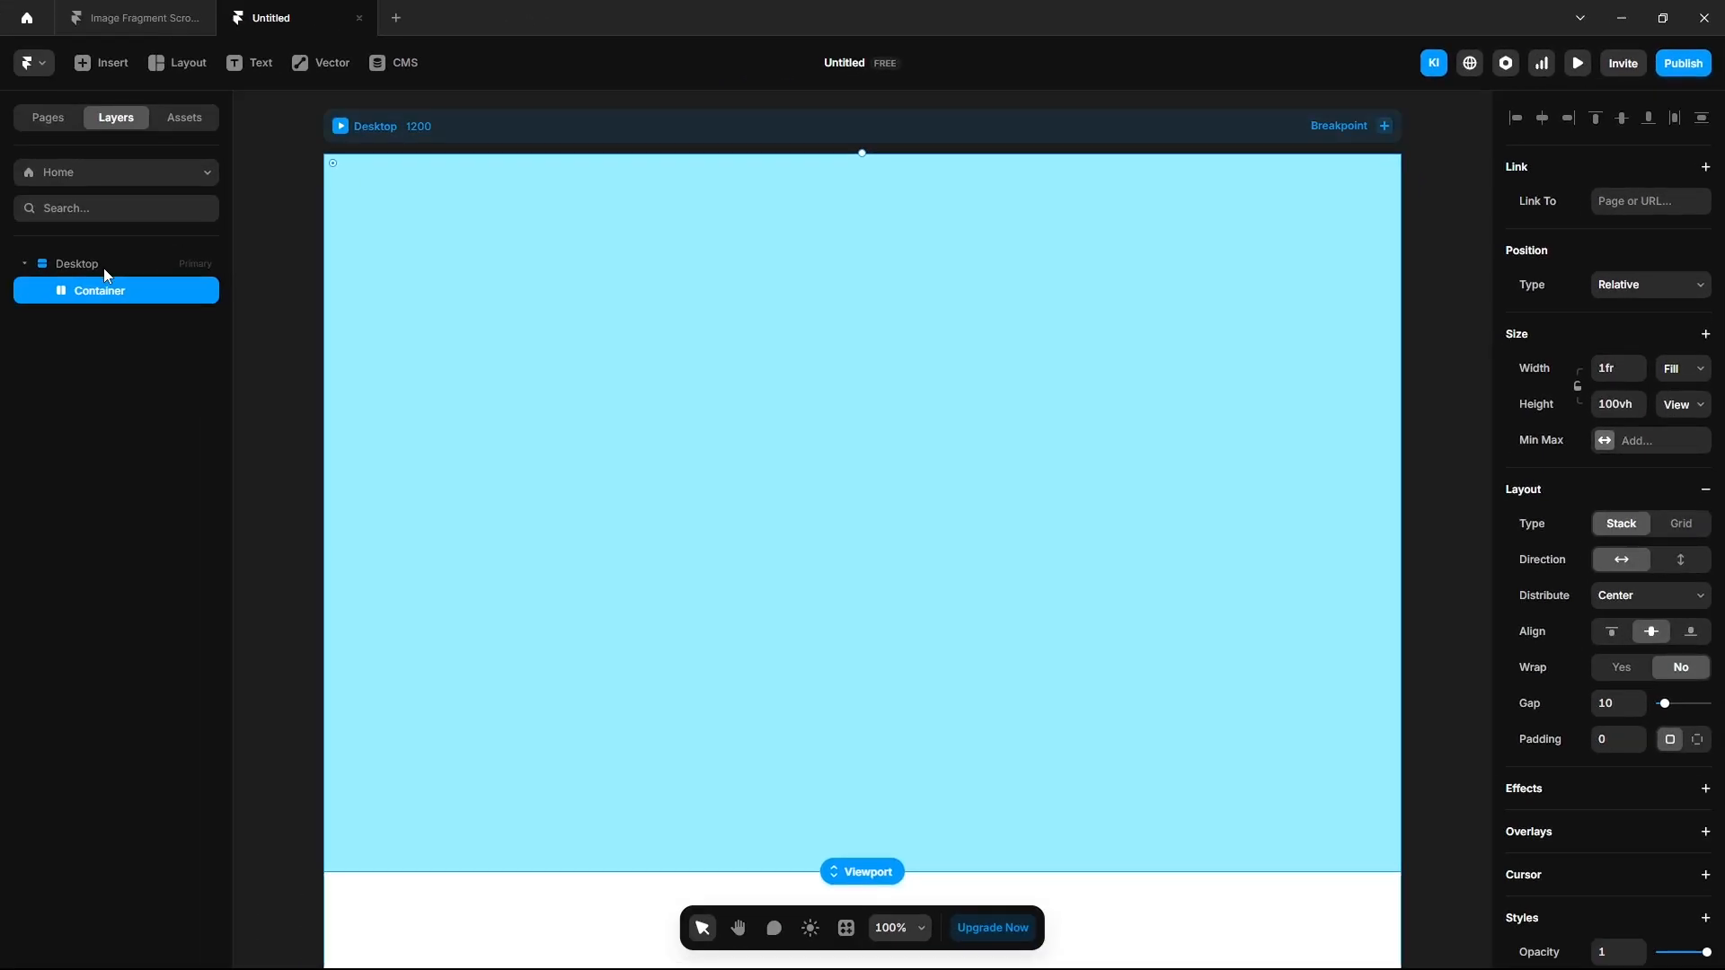
Set the Desktop breakpoint's height to Fit Content and its fill color to black.
{"action": "left_click", "coordinate": [103, 269]}
{"action": "left_click", "coordinate": [1671, 319]}
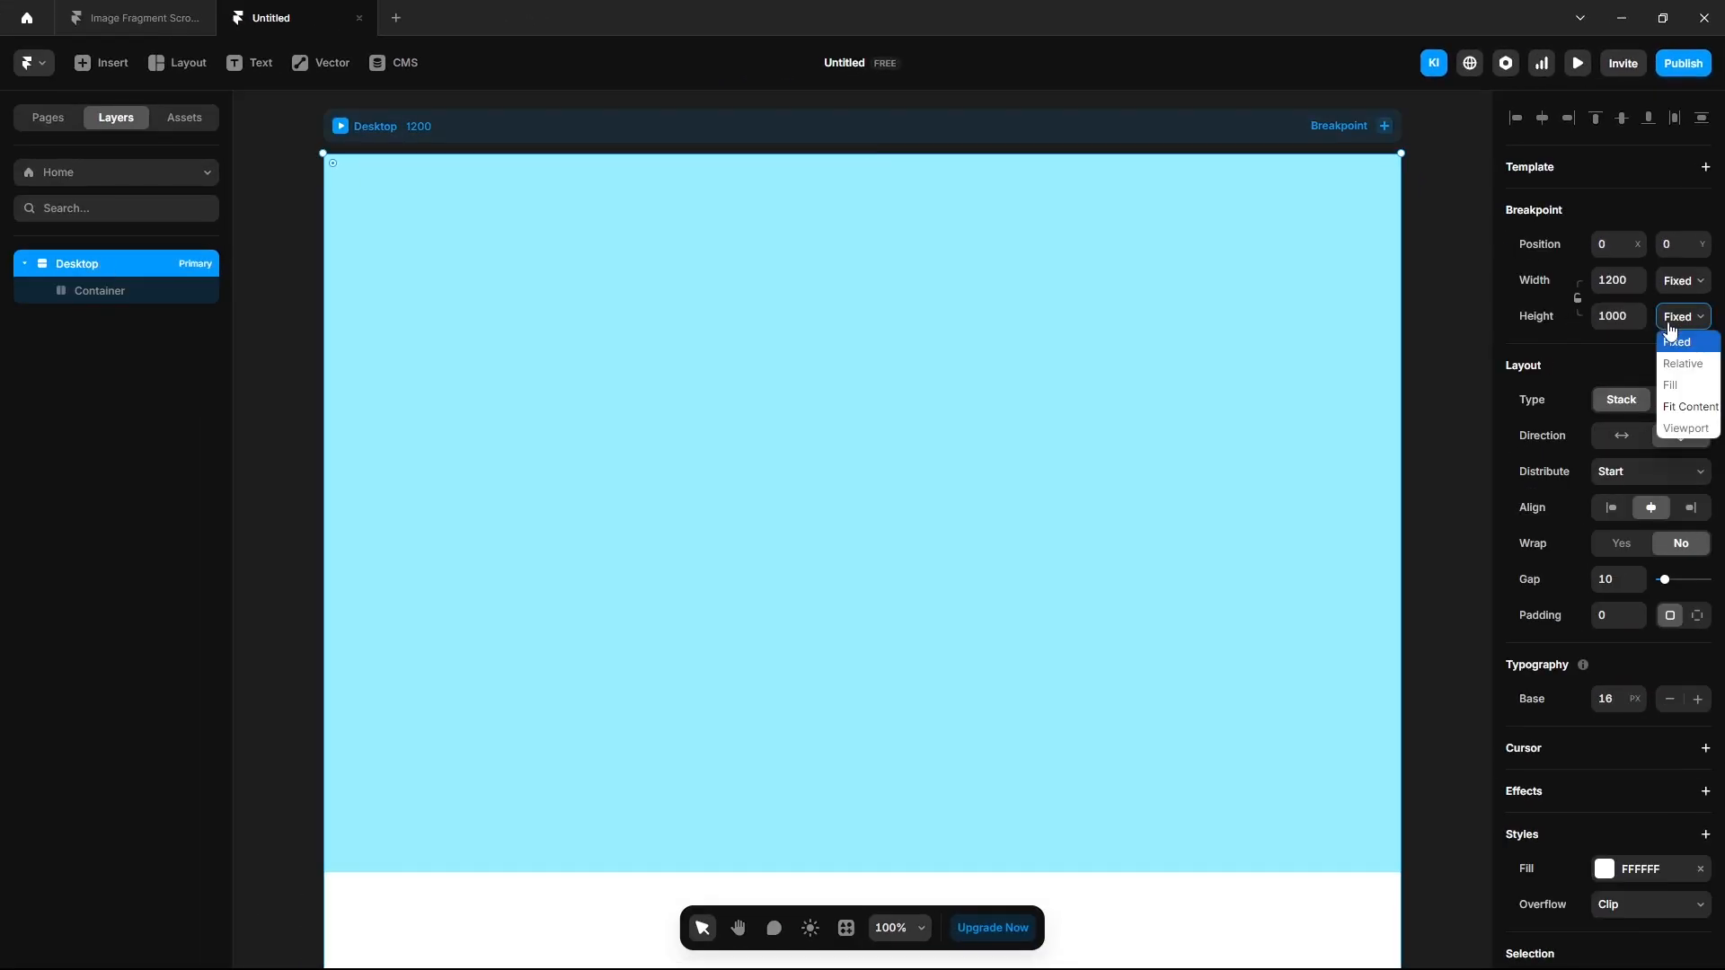
{"action": "left_click", "coordinate": [1670, 402]}
{"action": "left_click", "coordinate": [1602, 874]}
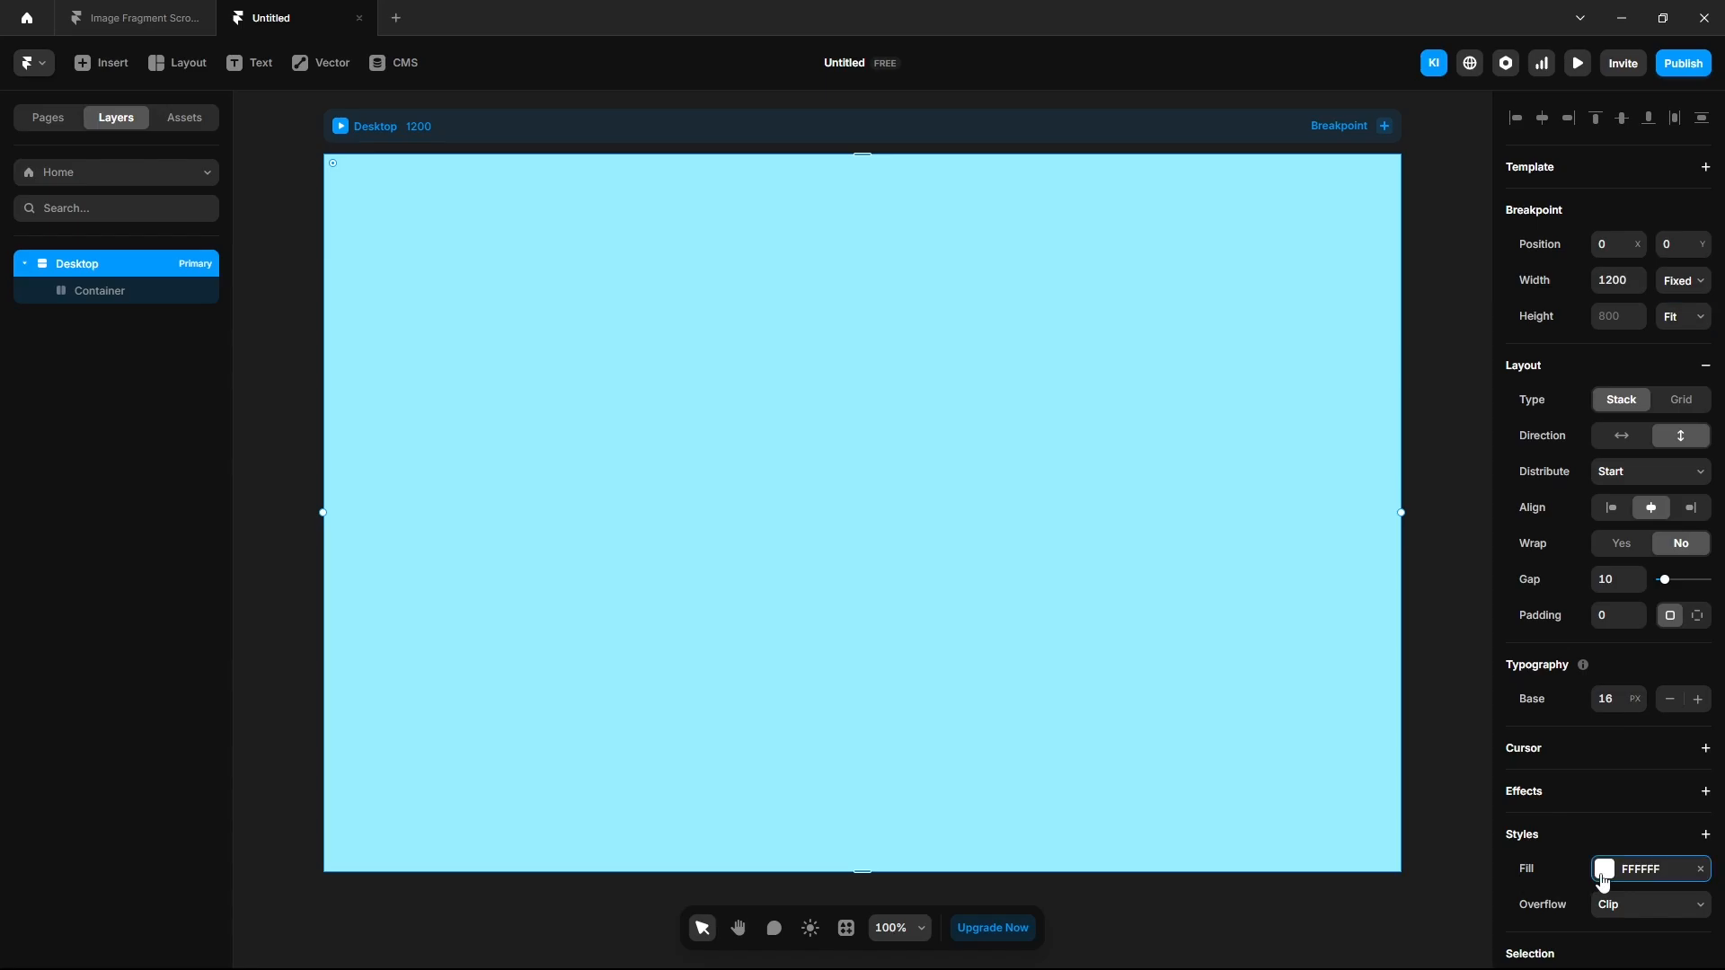
{"action": "left_click_drag", "start_coordinate": [1375, 743], "coordinate": [1159, 881]}
Remove the light blue fill from Container.
{"action": "left_click", "coordinate": [105, 294]}
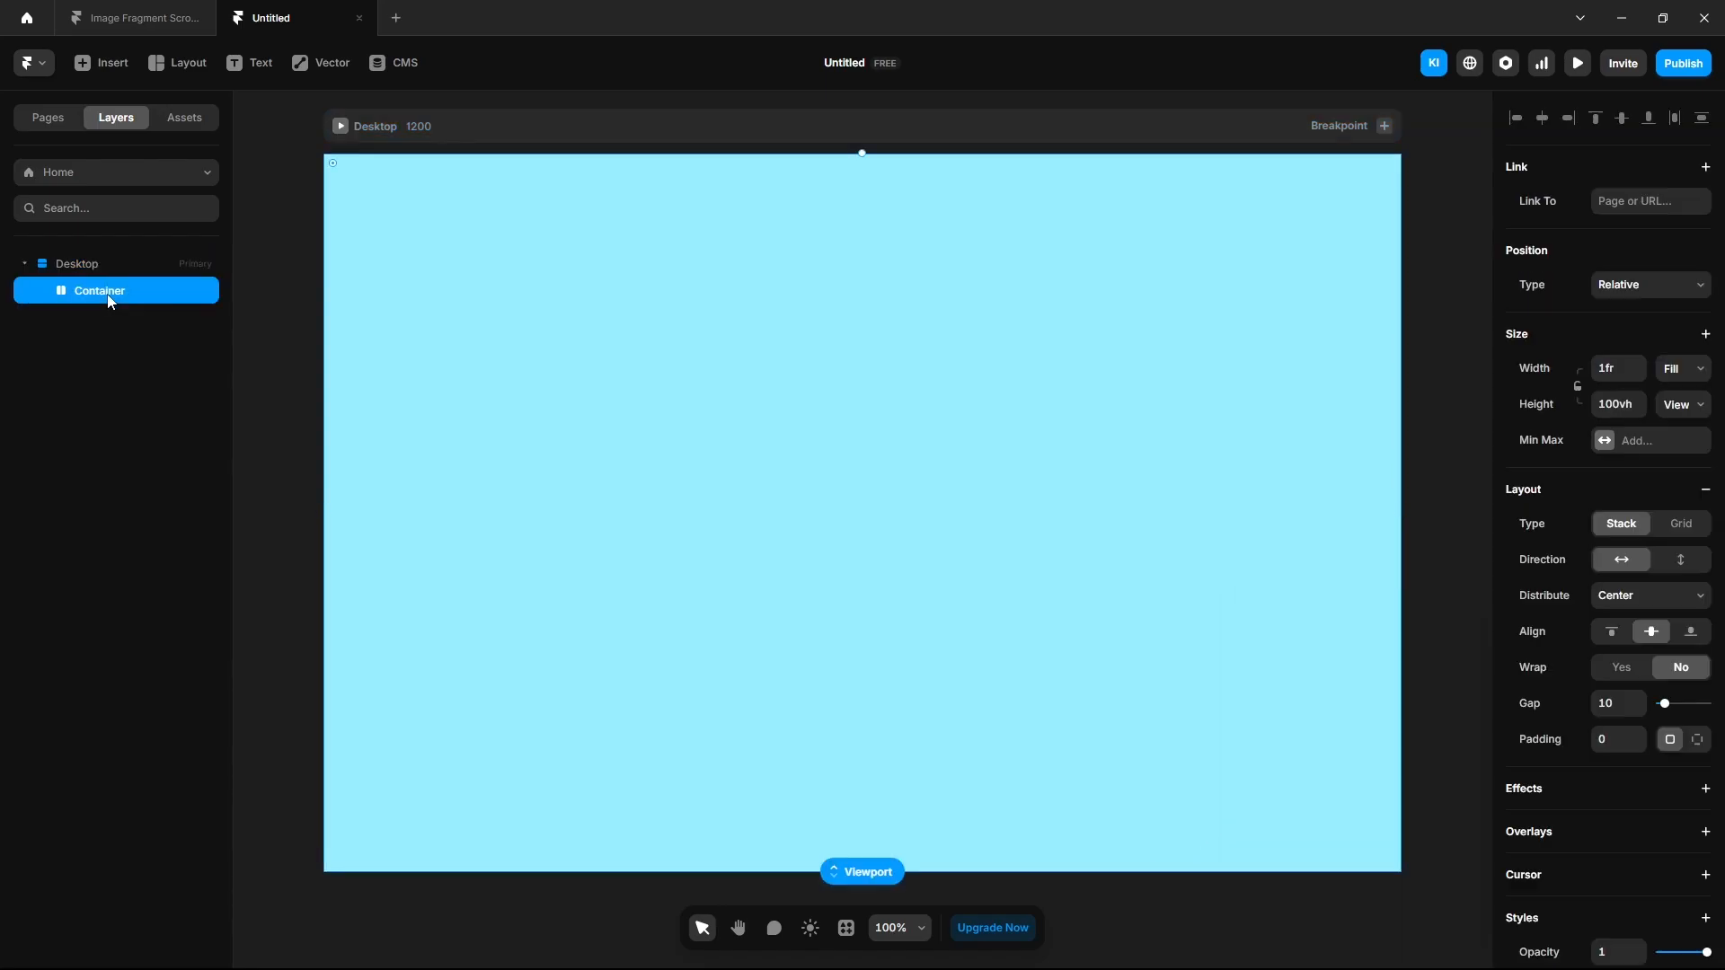
{"action": "scroll", "coordinate": [1574, 679], "scroll_direction": "down", "scroll_amount": 4}
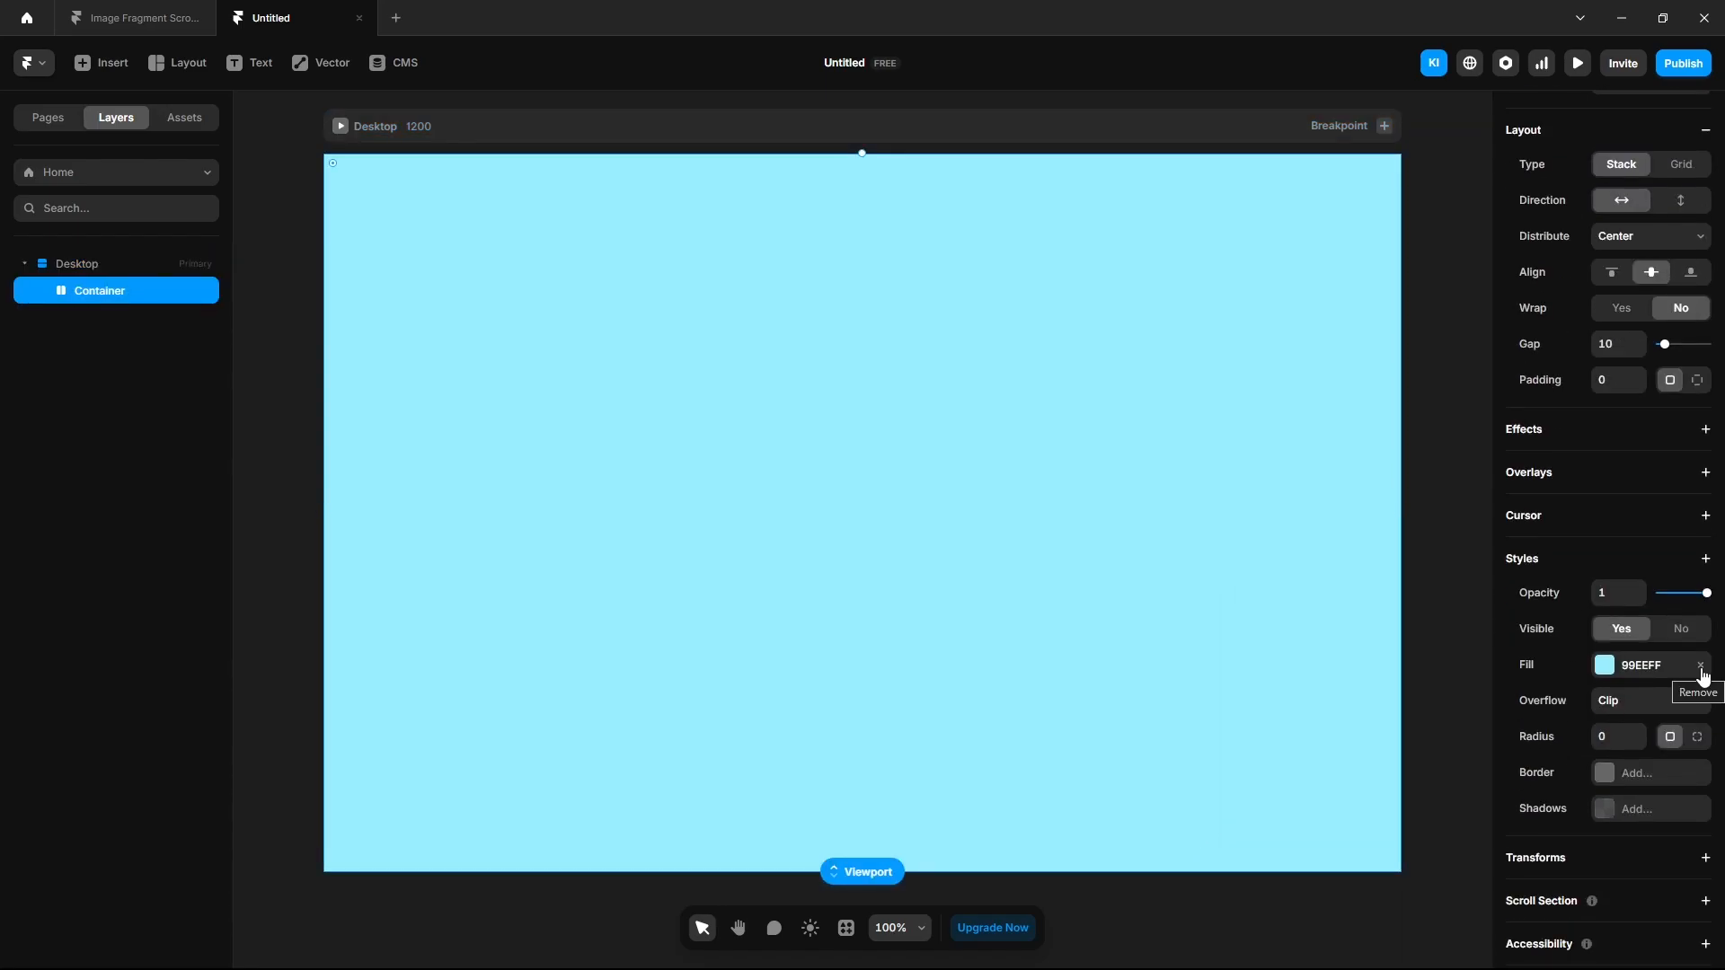
{"action": "left_click", "coordinate": [1700, 668]}
{"action": "left_click", "coordinate": [1438, 528]}
Import images 1 to 20 into the page and nest them all inside Container.
{"action": "left_click_drag", "start_coordinate": [1724, 431], "coordinate": [853, 414]}
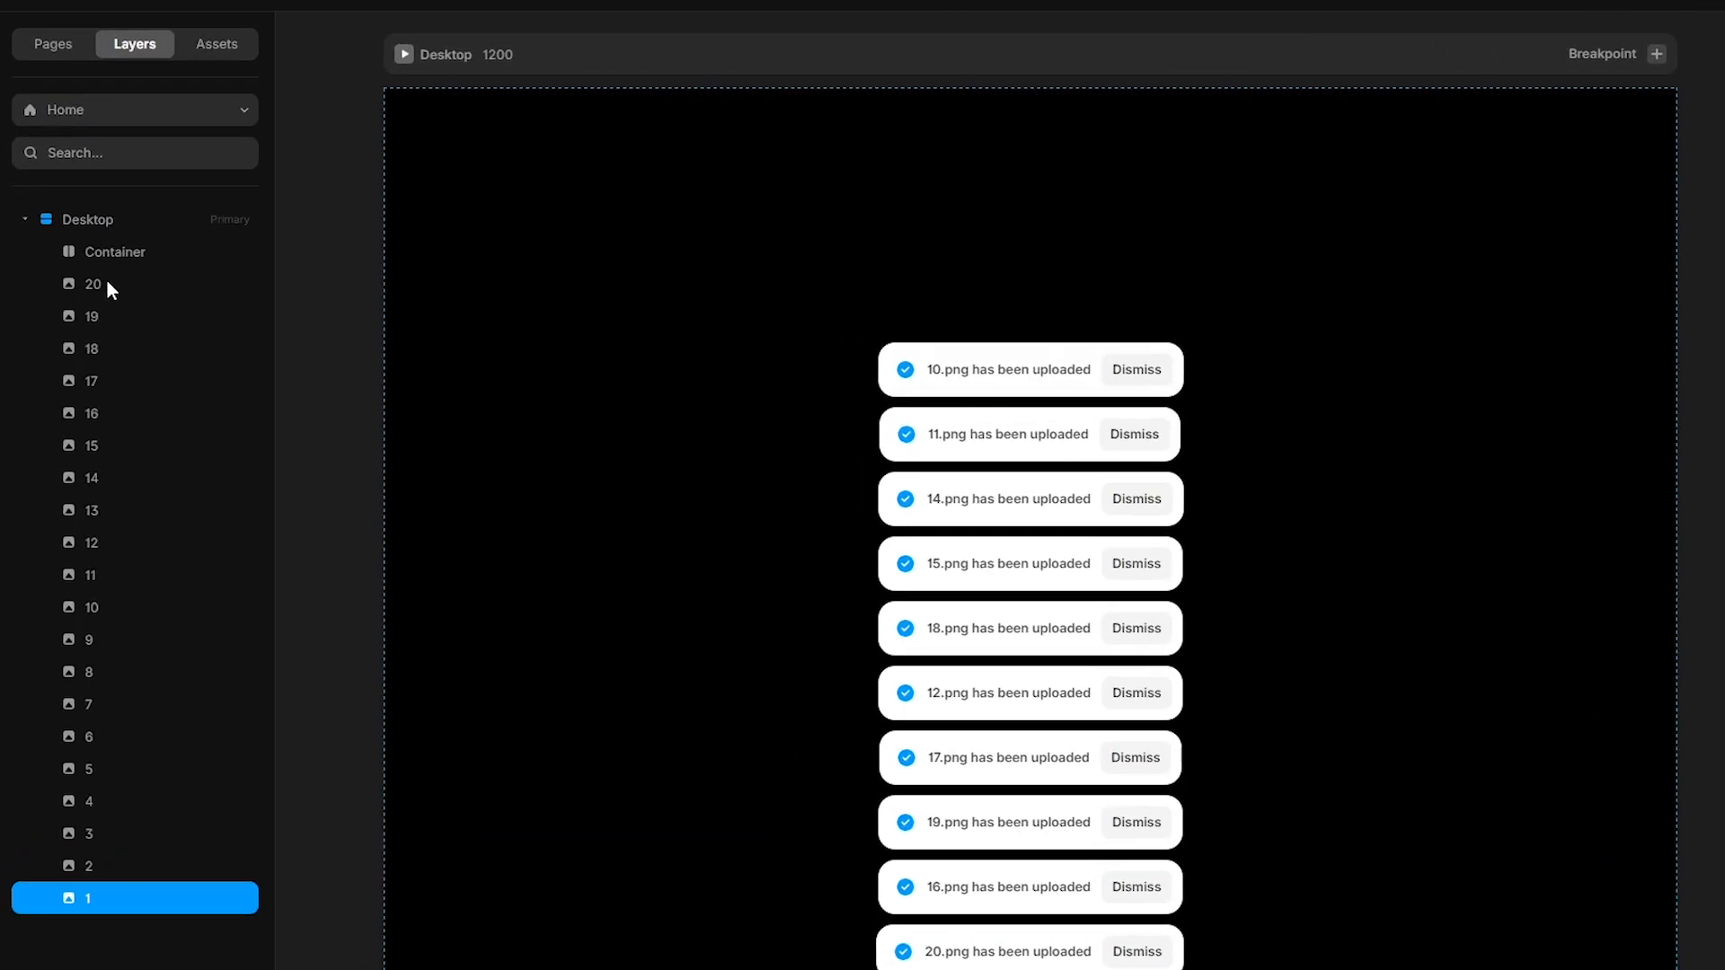
{"action": "left_click", "coordinate": [106, 284], "text": "shift"}
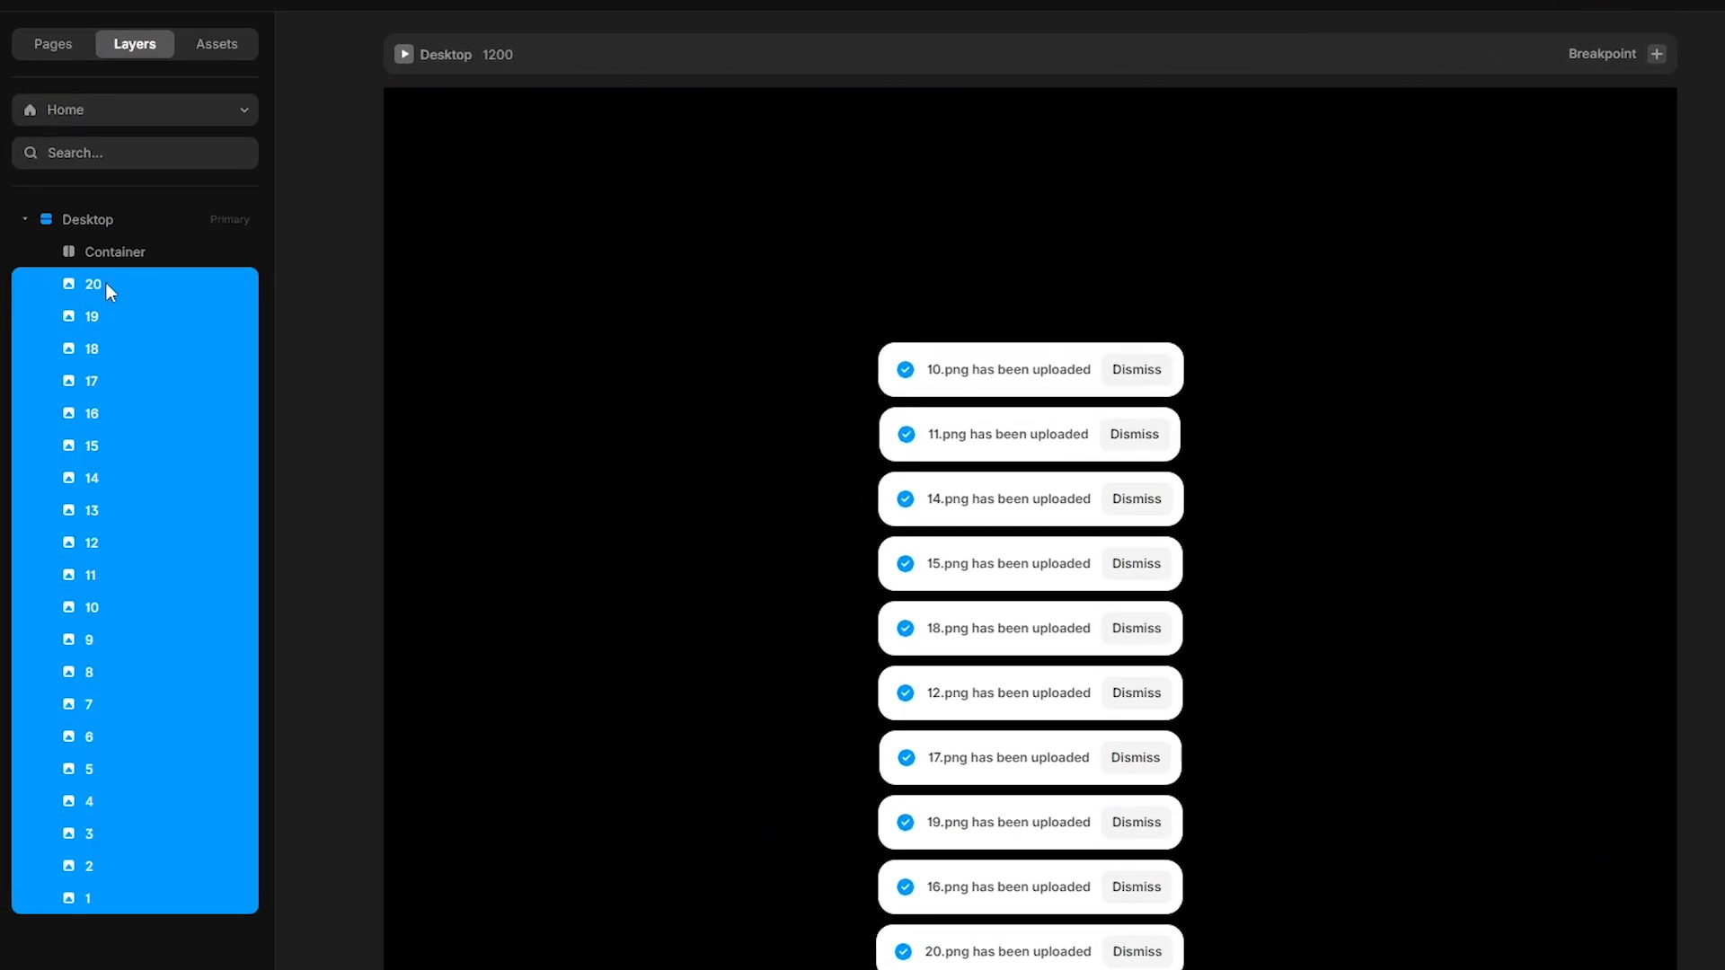
{"action": "left_click_drag", "start_coordinate": [106, 283], "coordinate": [113, 255]}
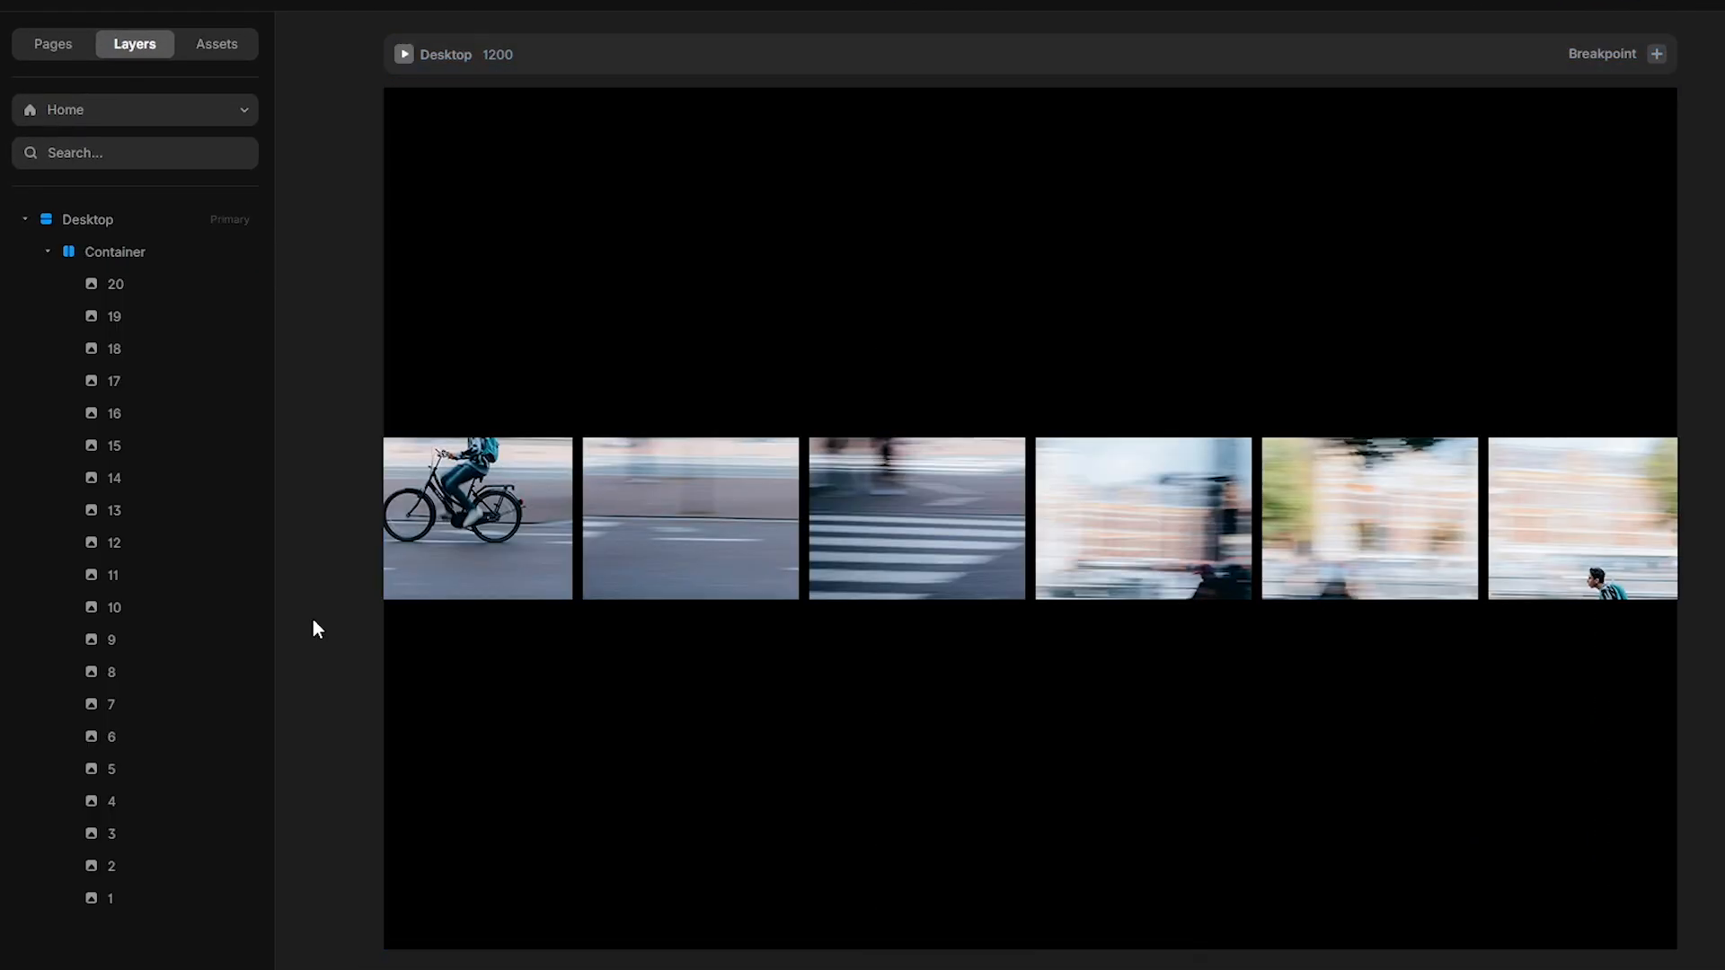
Move images 1 to 5 to the top of Container's layer list in ascending order.
{"action": "left_click", "coordinate": [135, 897]}
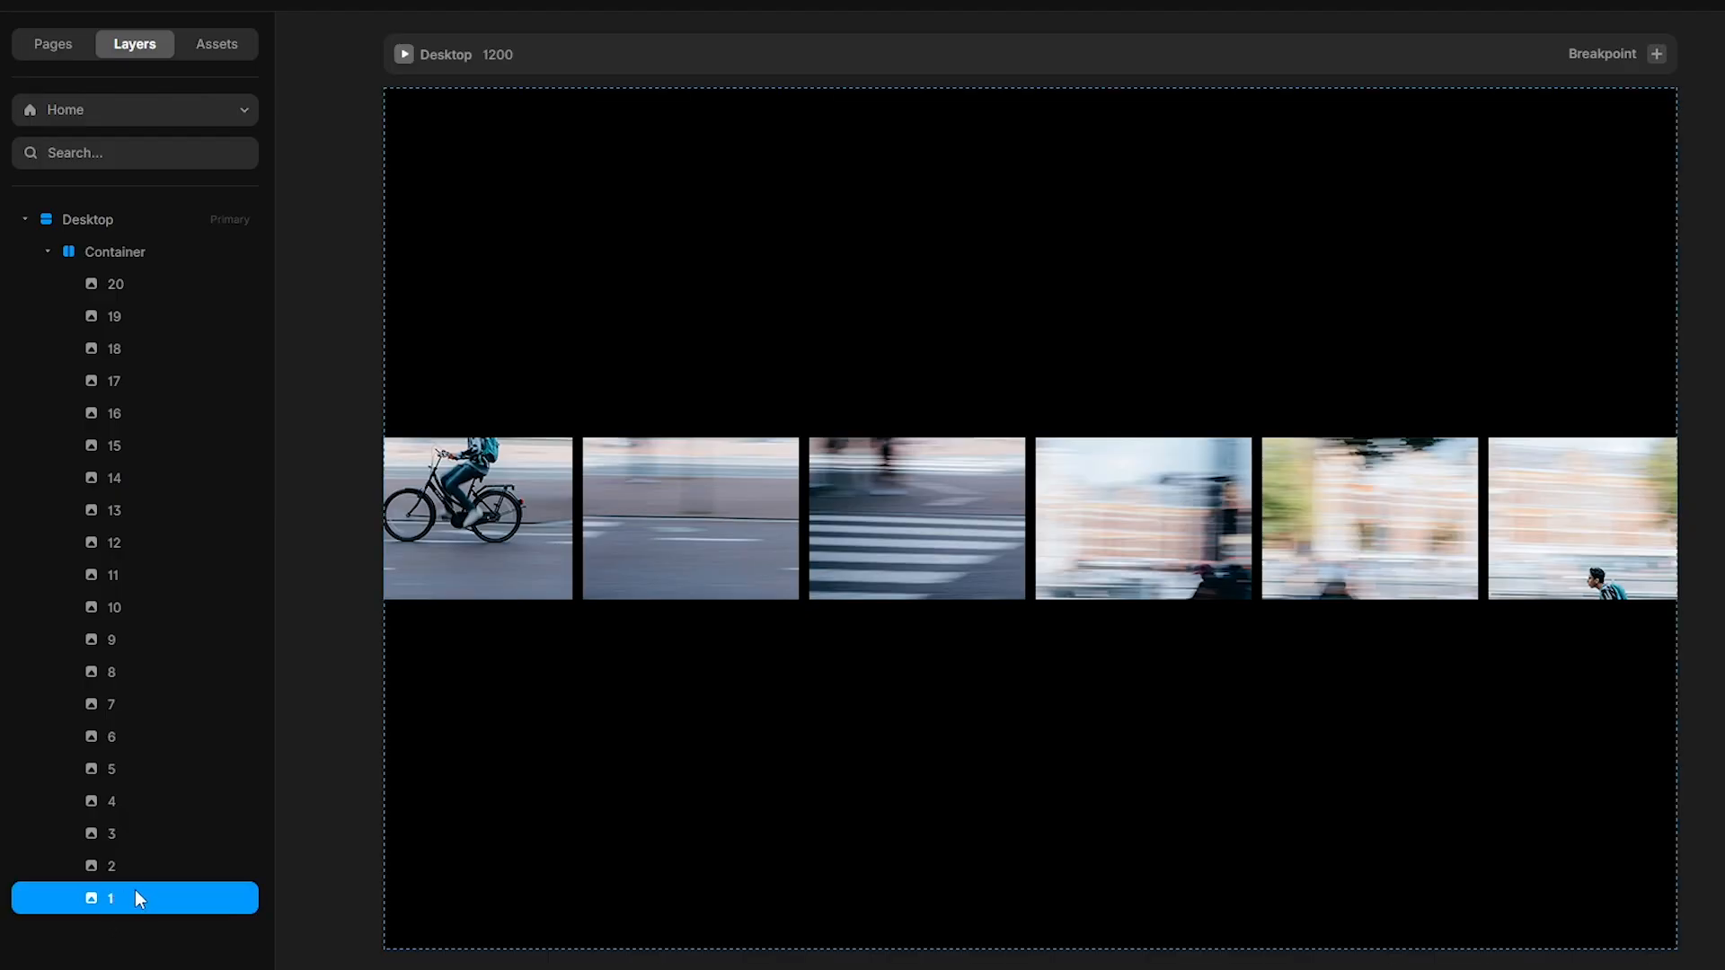
{"action": "left_click_drag", "start_coordinate": [135, 897], "coordinate": [170, 271]}
{"action": "left_click", "coordinate": [120, 897]}
{"action": "left_click_drag", "start_coordinate": [121, 897], "coordinate": [126, 400]}
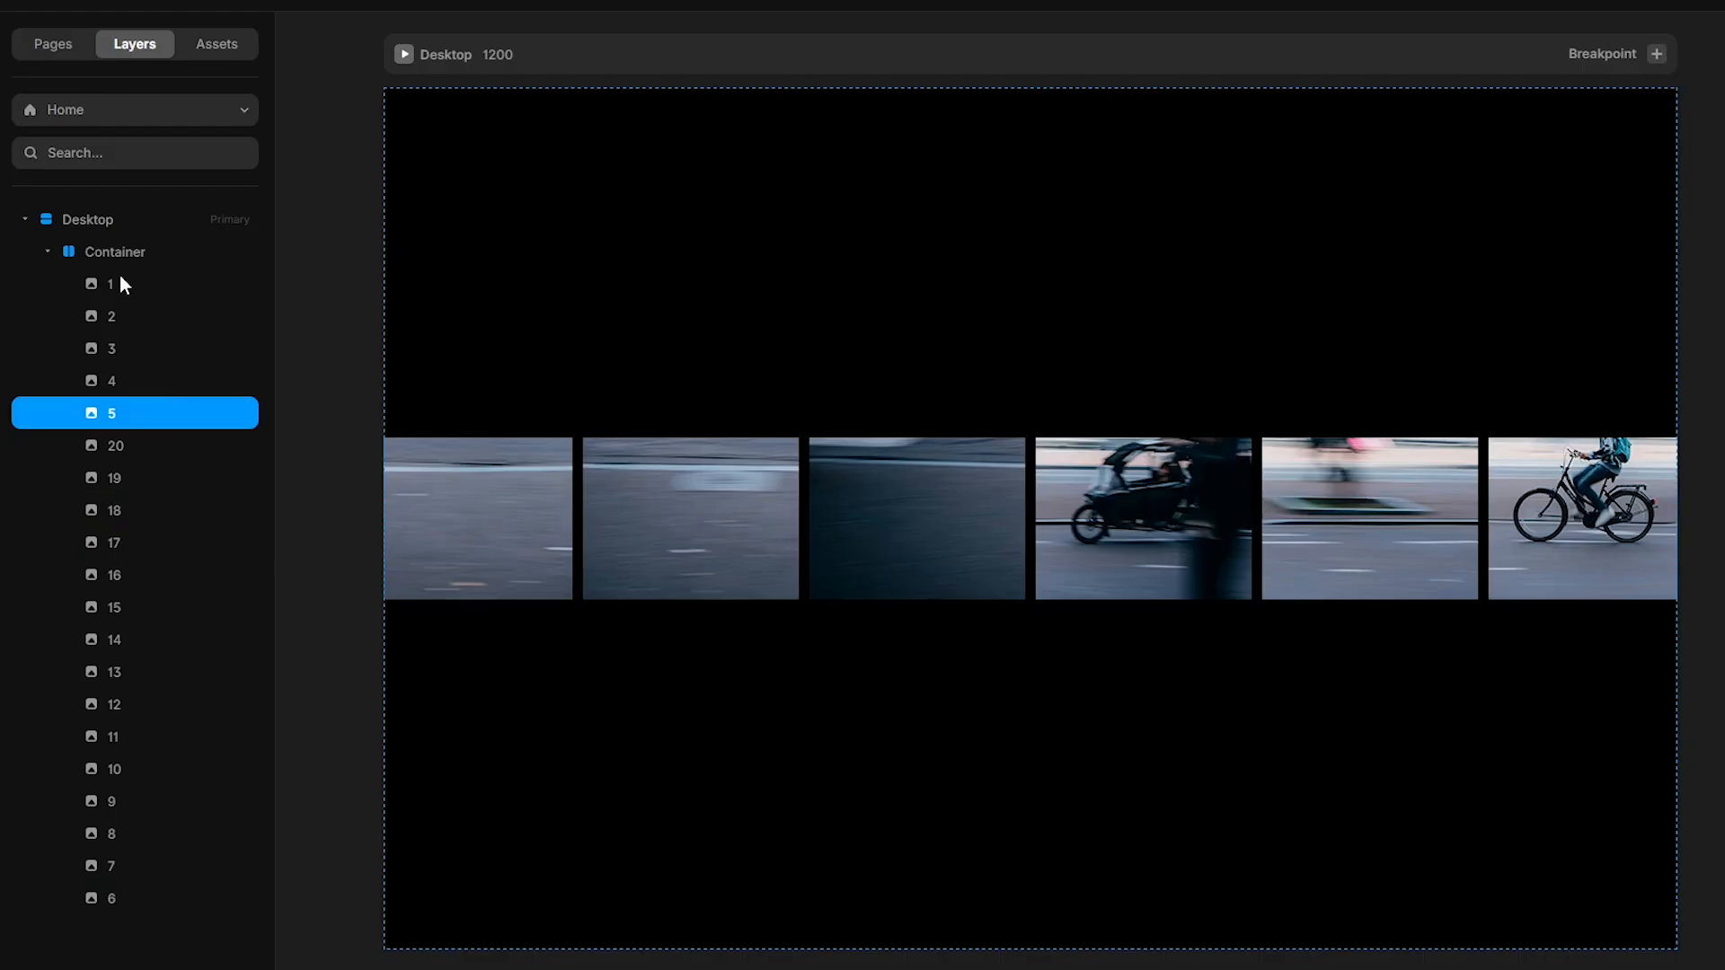
Wrap images 1 to 5 in a stack named "First row" and collapse it in the layer list.
{"action": "left_click", "coordinate": [122, 284], "text": "shift"}
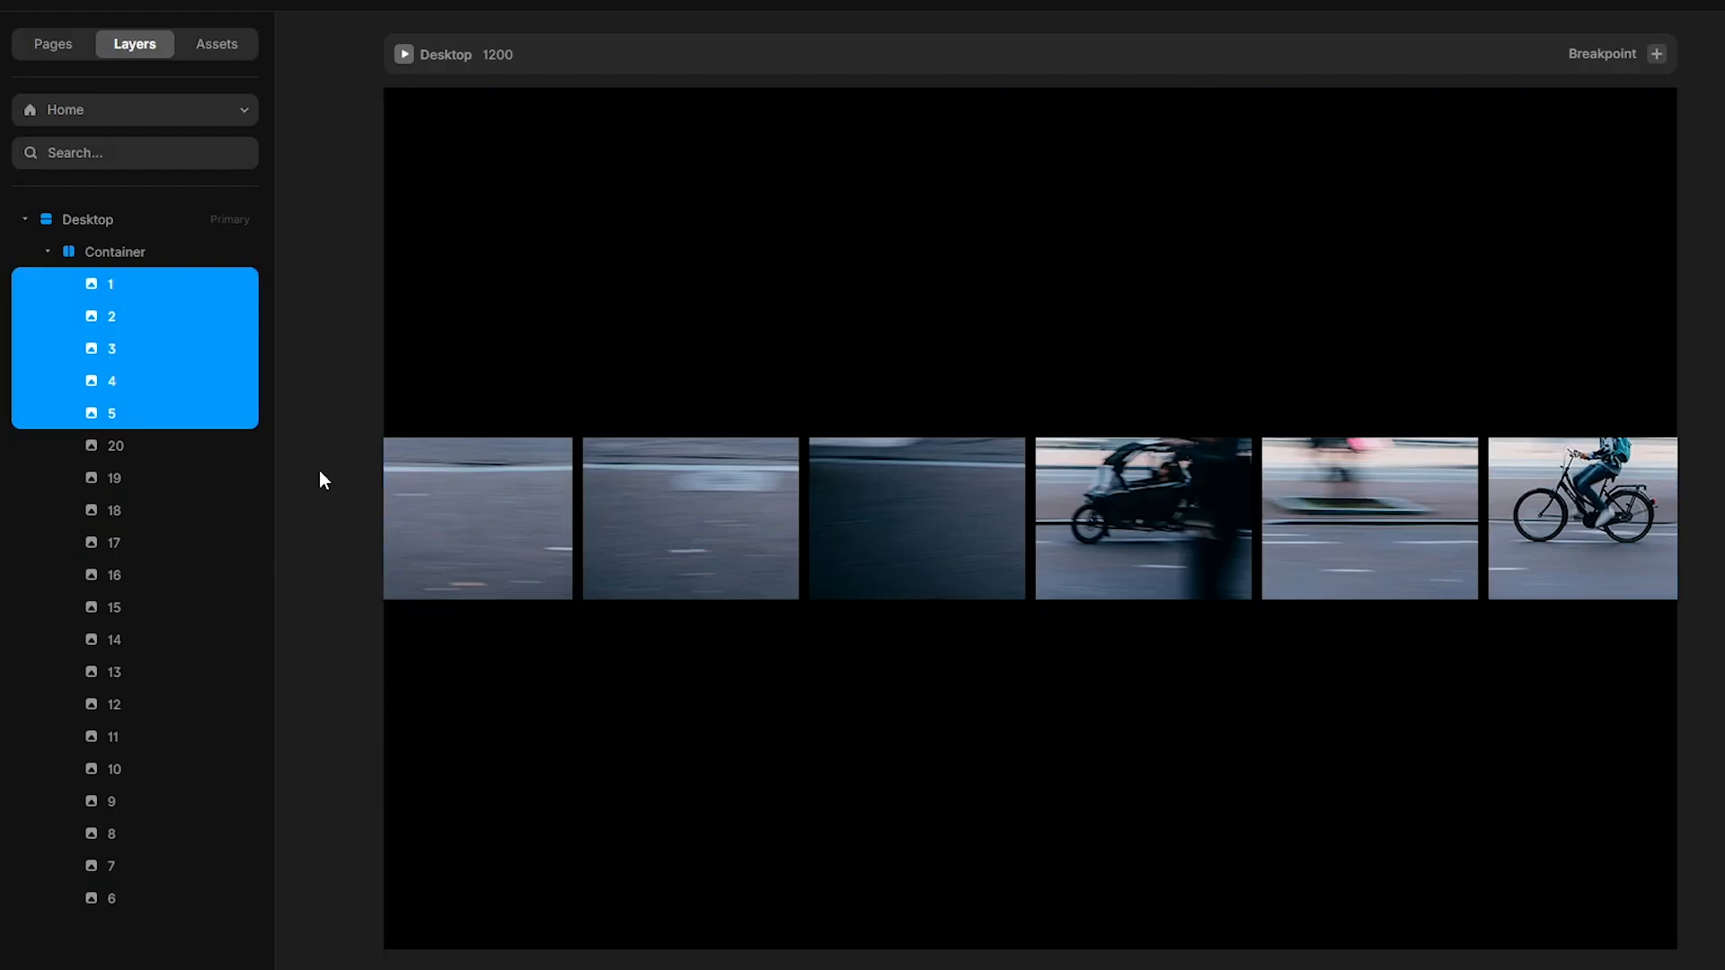
{"action": "key", "text": "ctrl+alt+Return"}
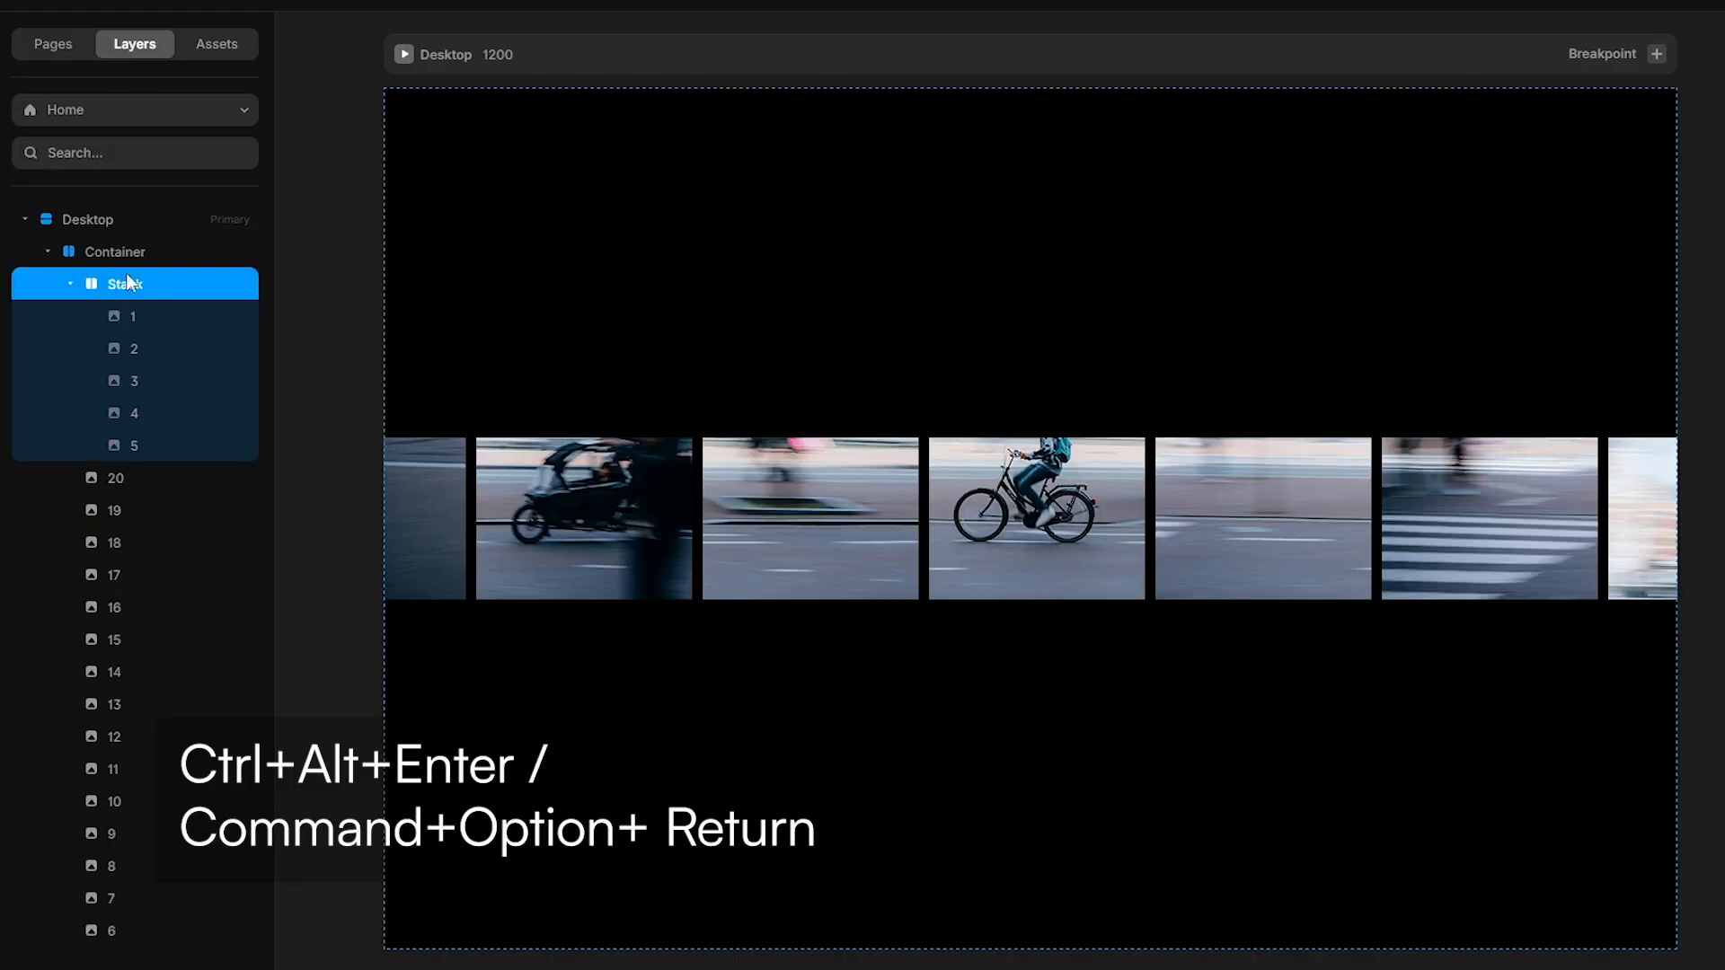
{"action": "double_click", "coordinate": [119, 280]}
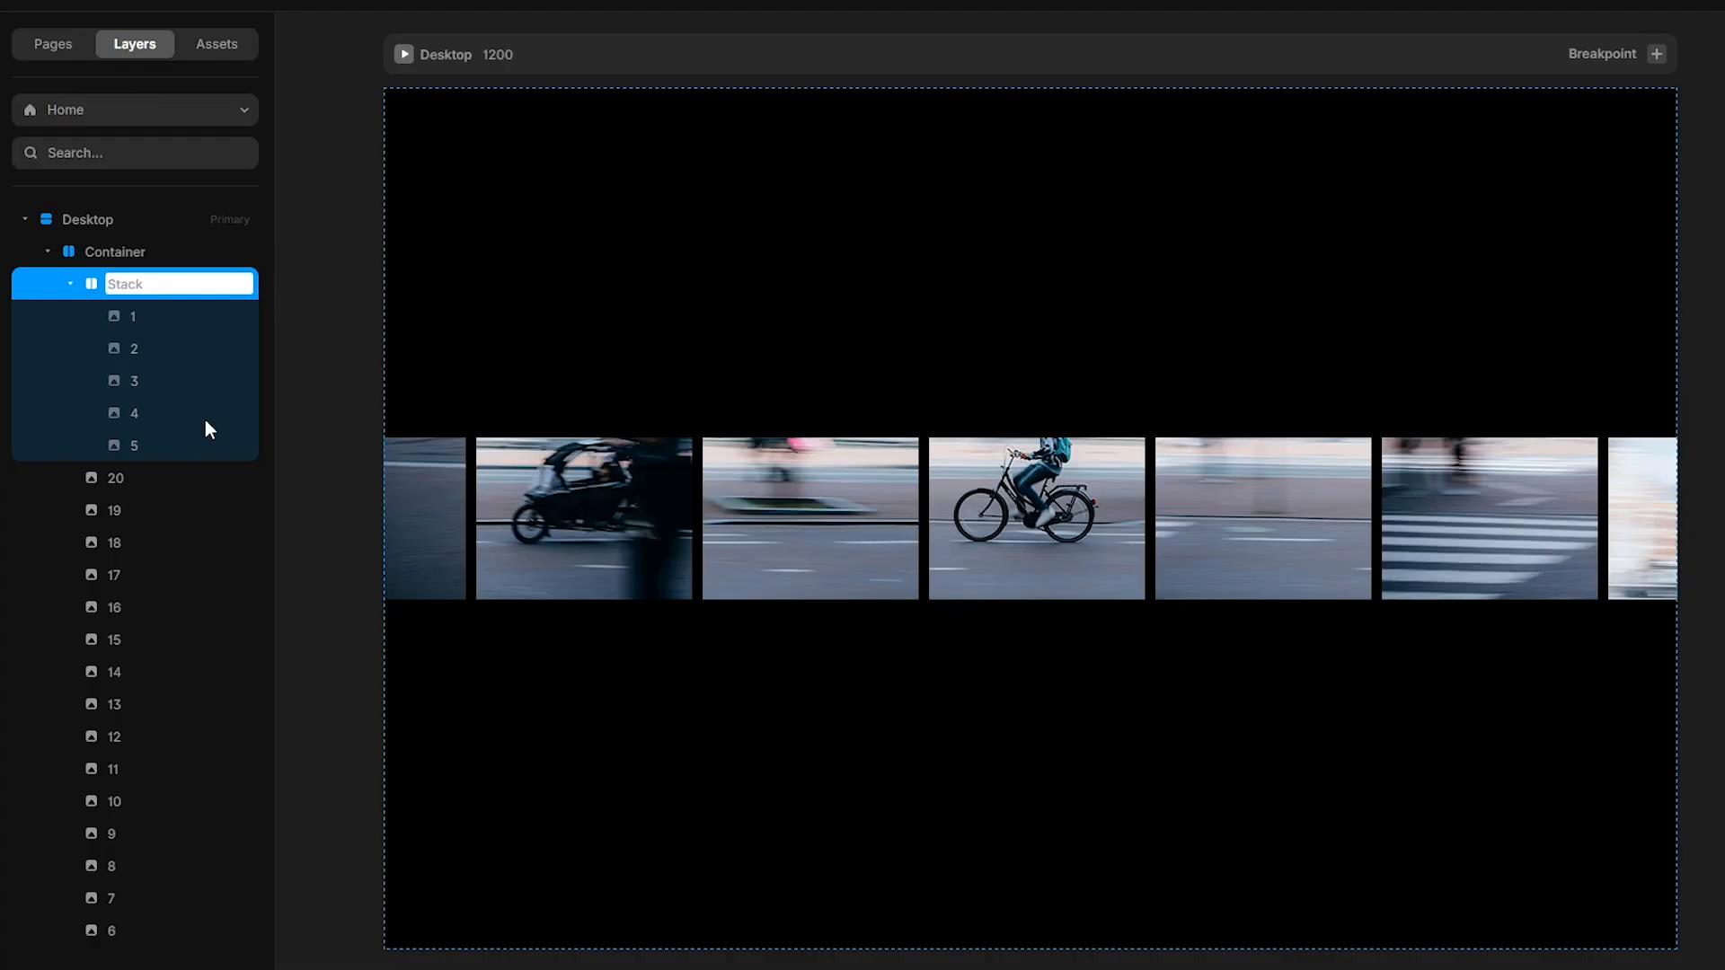
{"action": "type", "text": "First row"}
{"action": "key", "text": "Return"}
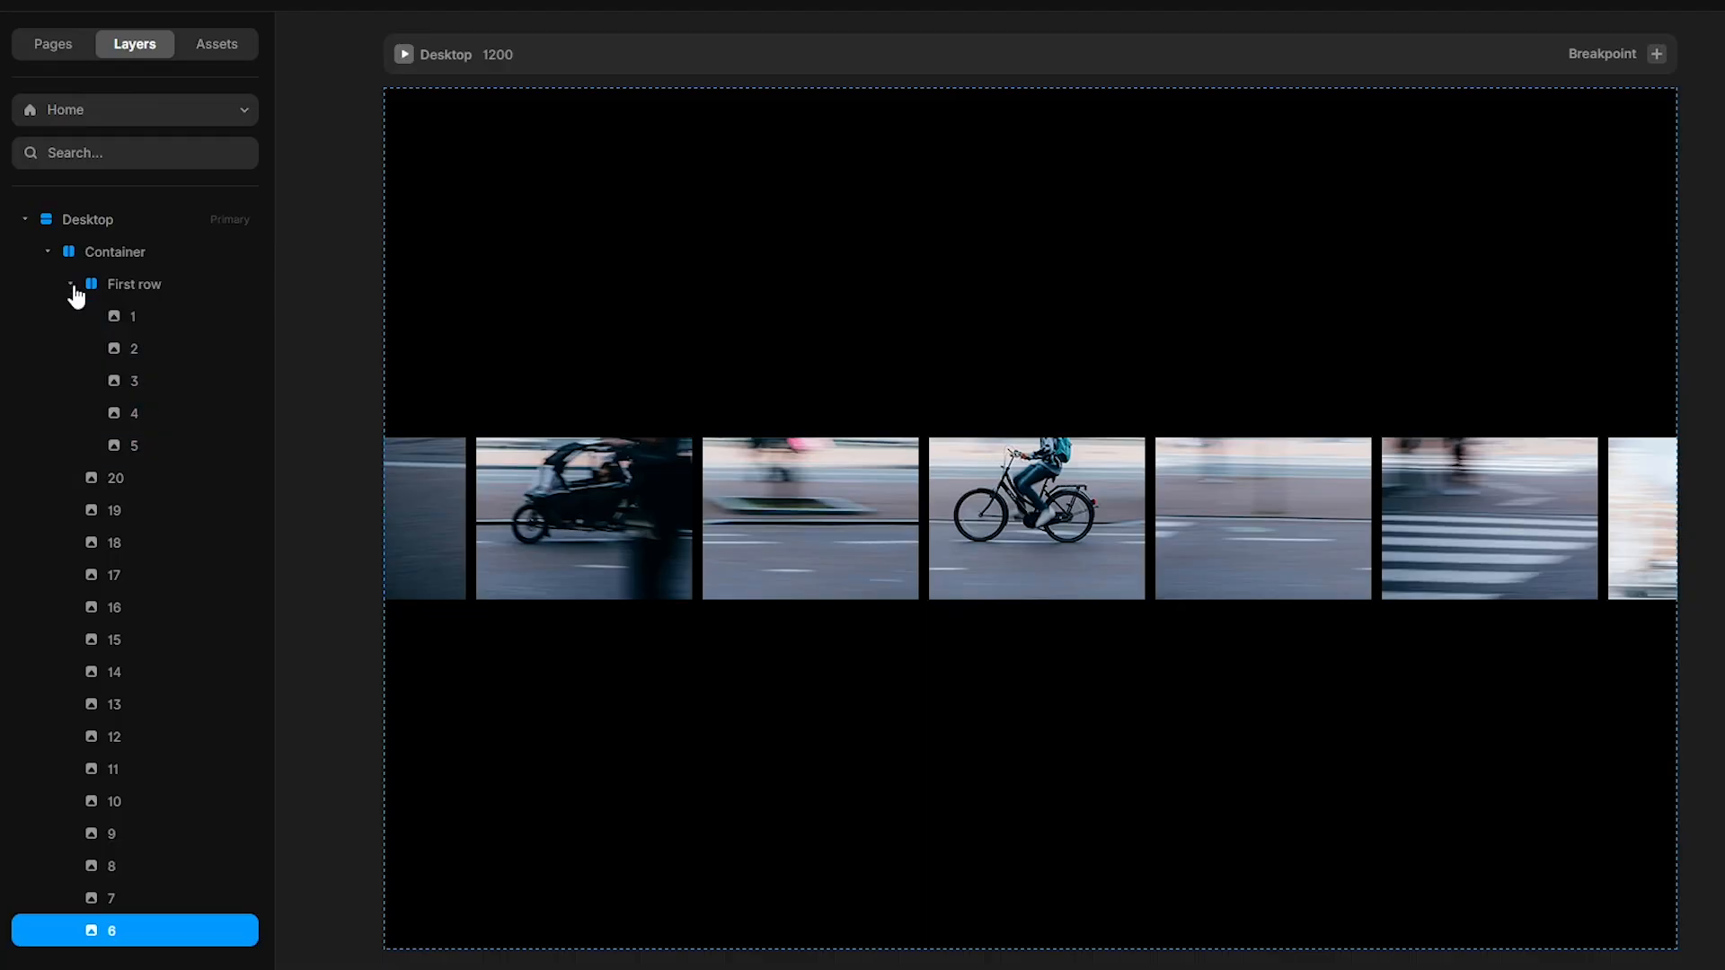
{"action": "left_click", "coordinate": [71, 285]}
Move images 6 to 10 directly below First row in ascending order.
{"action": "left_click_drag", "start_coordinate": [113, 770], "coordinate": [115, 305]}
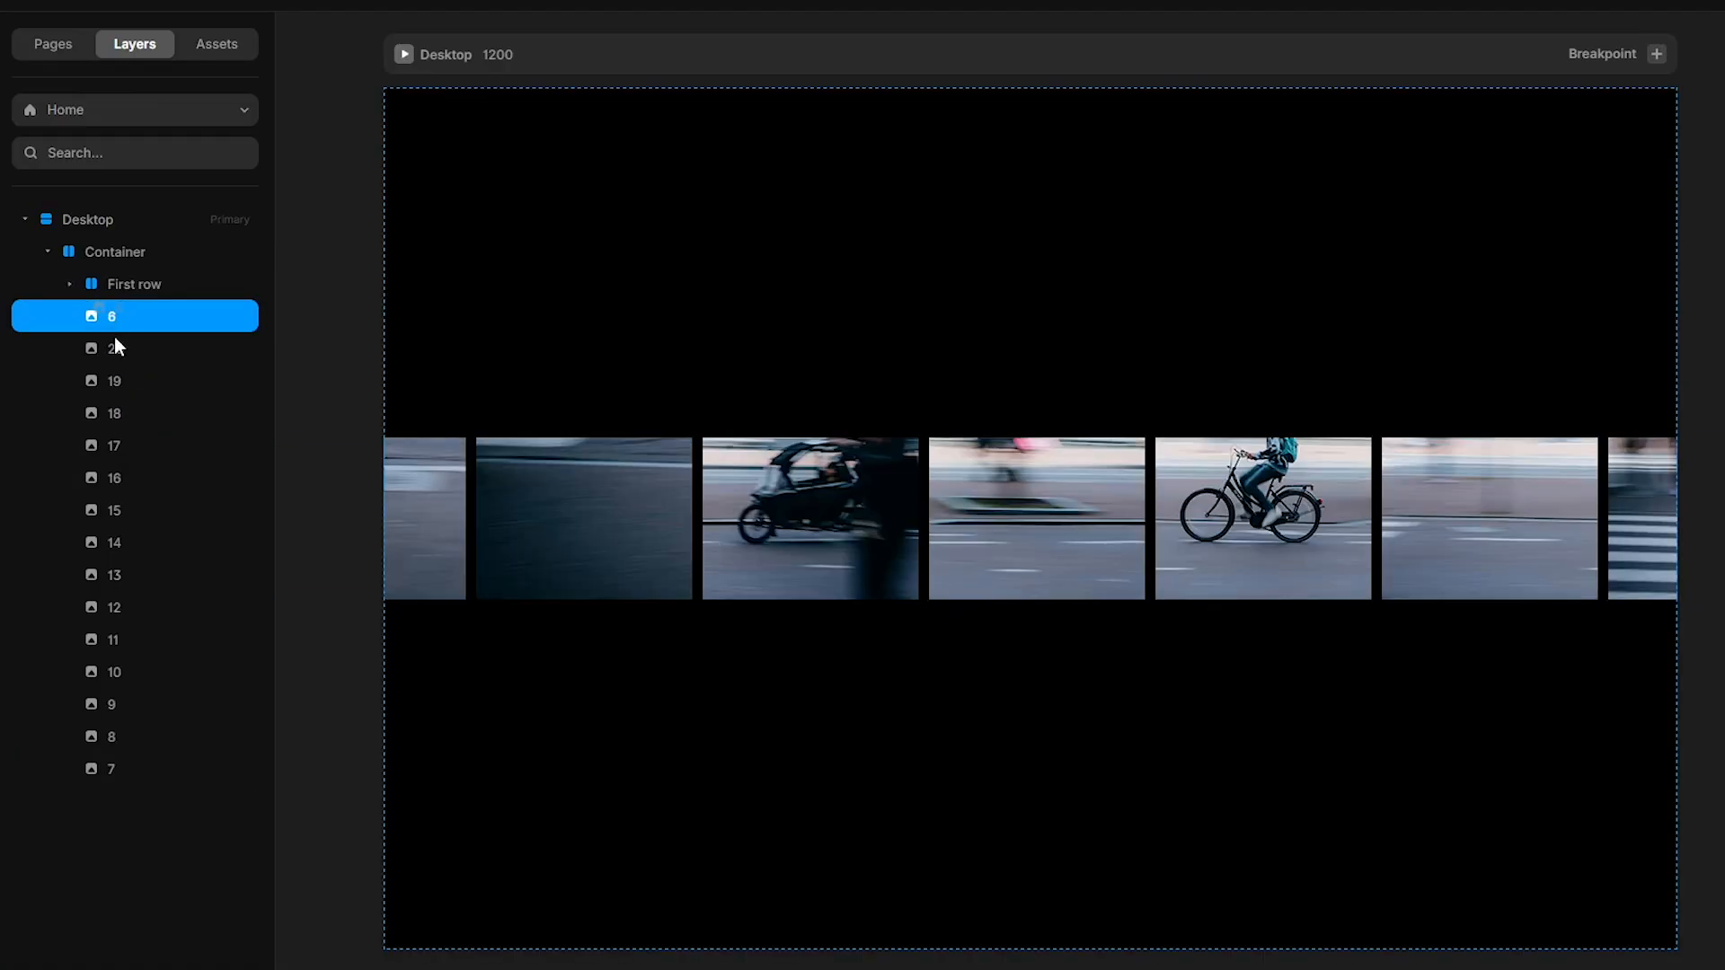
{"action": "left_click_drag", "start_coordinate": [114, 769], "coordinate": [119, 366]}
{"action": "left_click_drag", "start_coordinate": [116, 769], "coordinate": [119, 431]}
Wrap images 6 to 10 in a stack named "Second row" and collapse it in the layer list.
{"action": "left_click", "coordinate": [118, 316], "text": "shift"}
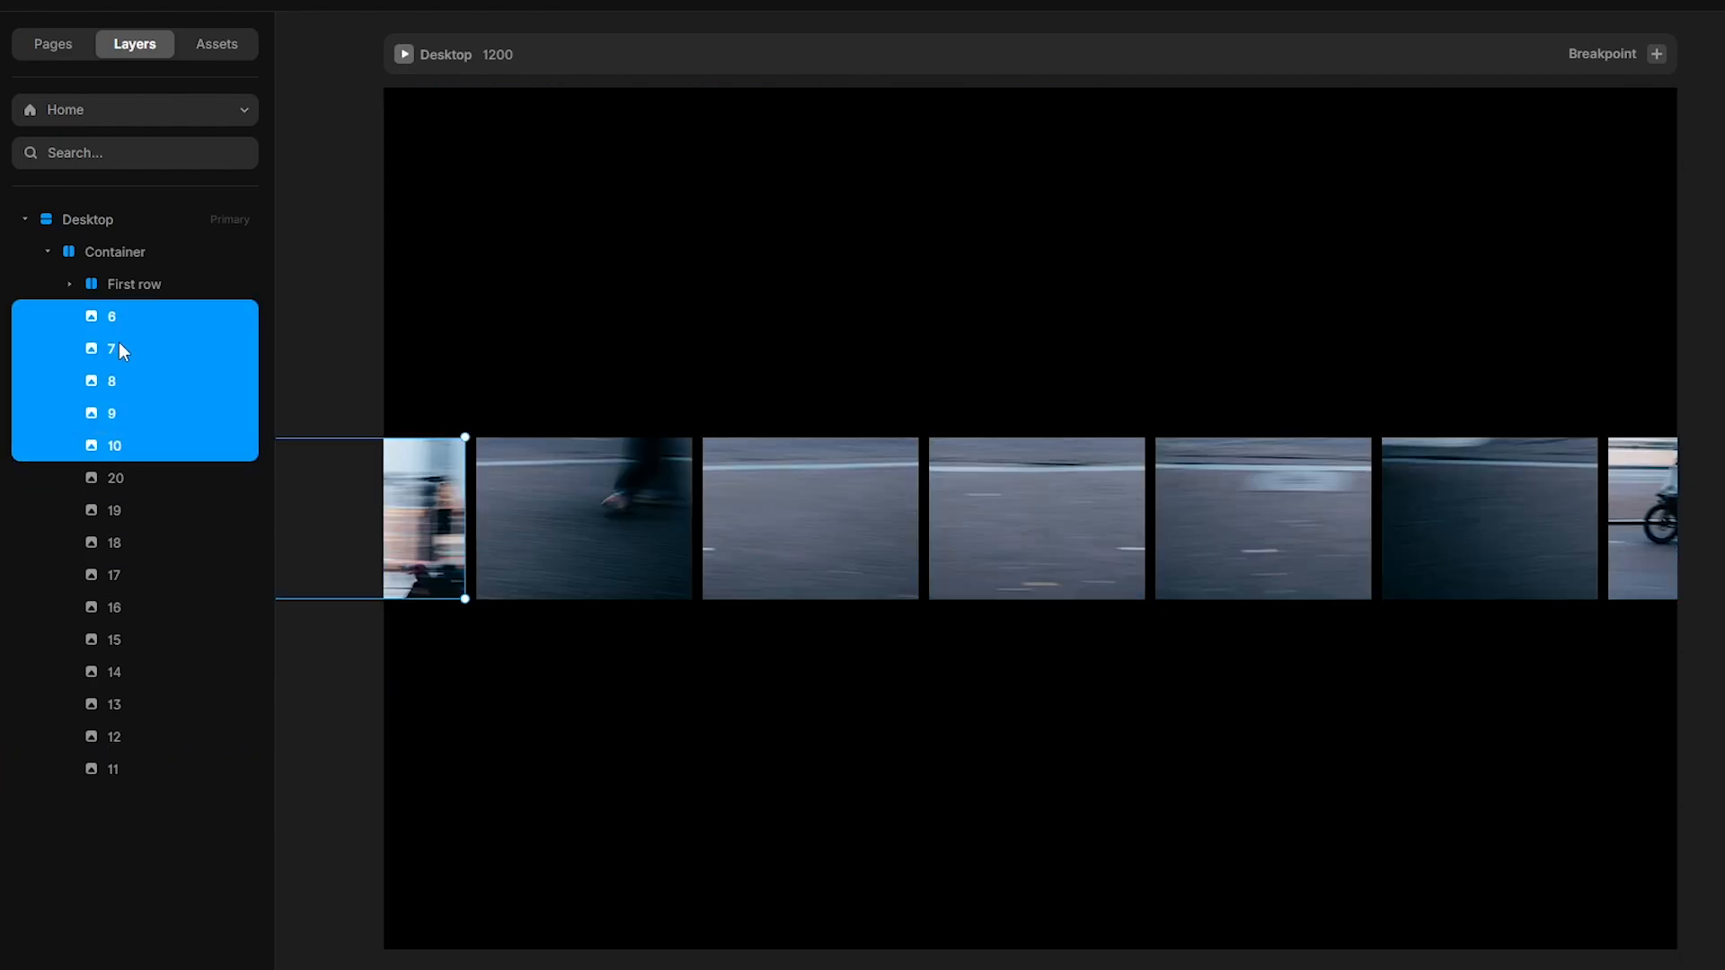
{"action": "key", "text": "ctrl+Return"}
{"action": "double_click", "coordinate": [126, 316]}
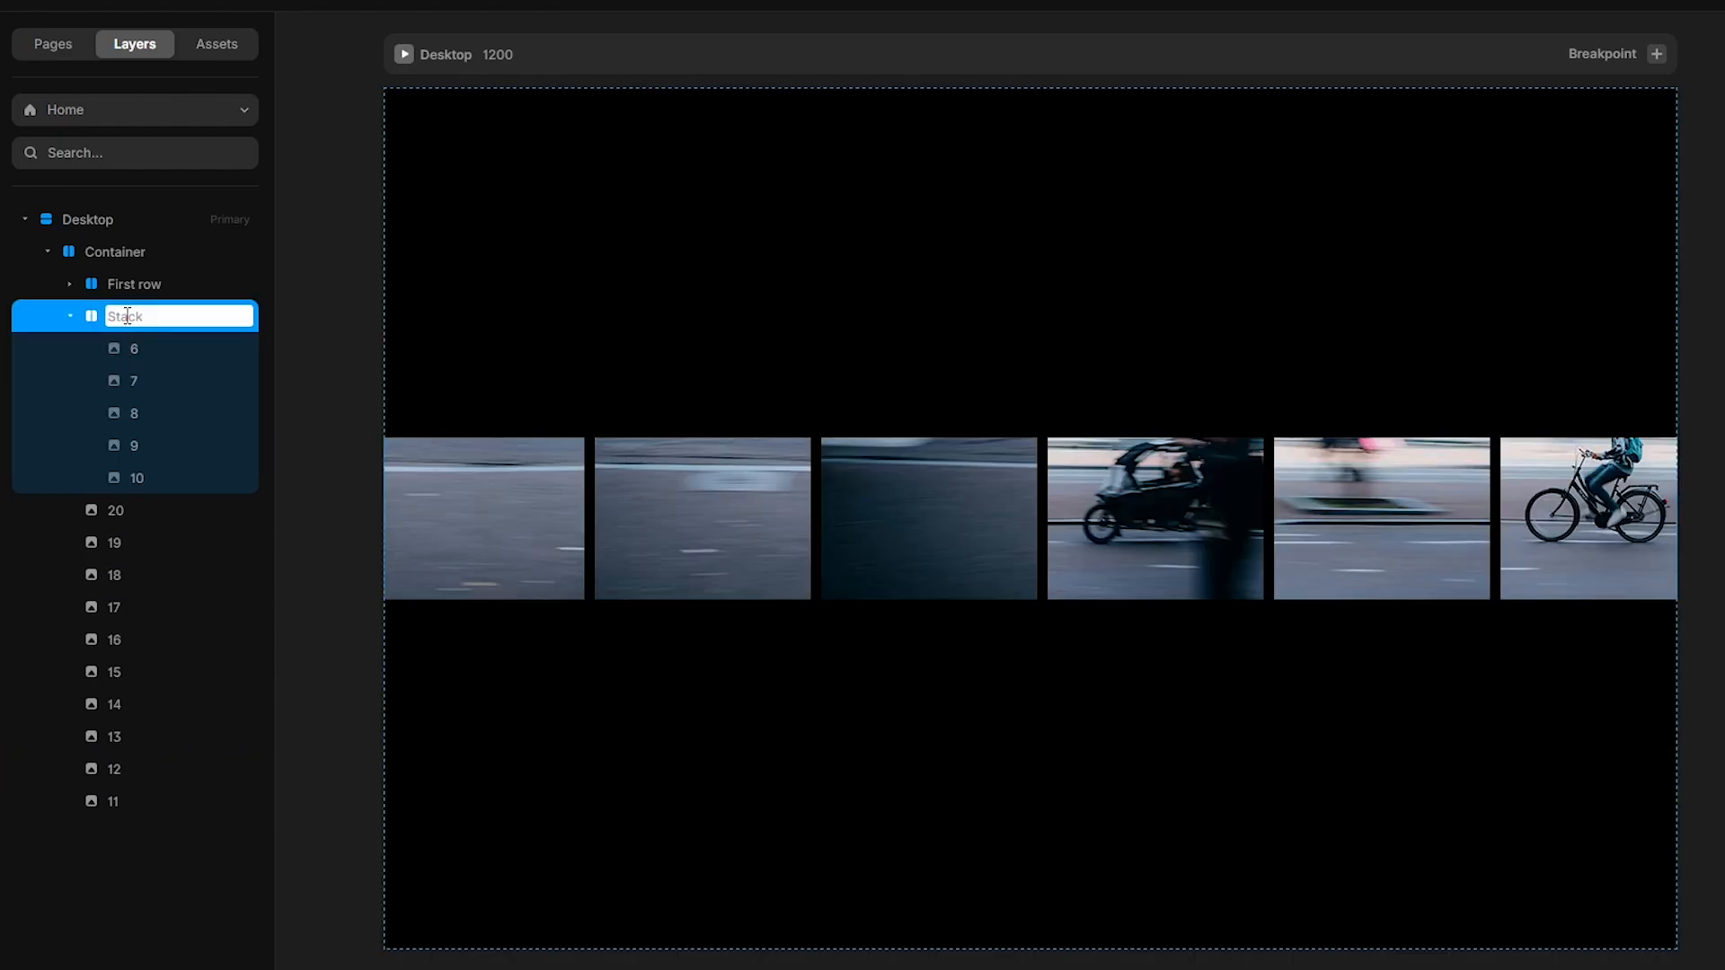
{"action": "type", "text": "Second row"}
{"action": "key", "text": "Return"}
{"action": "left_click", "coordinate": [70, 317]}
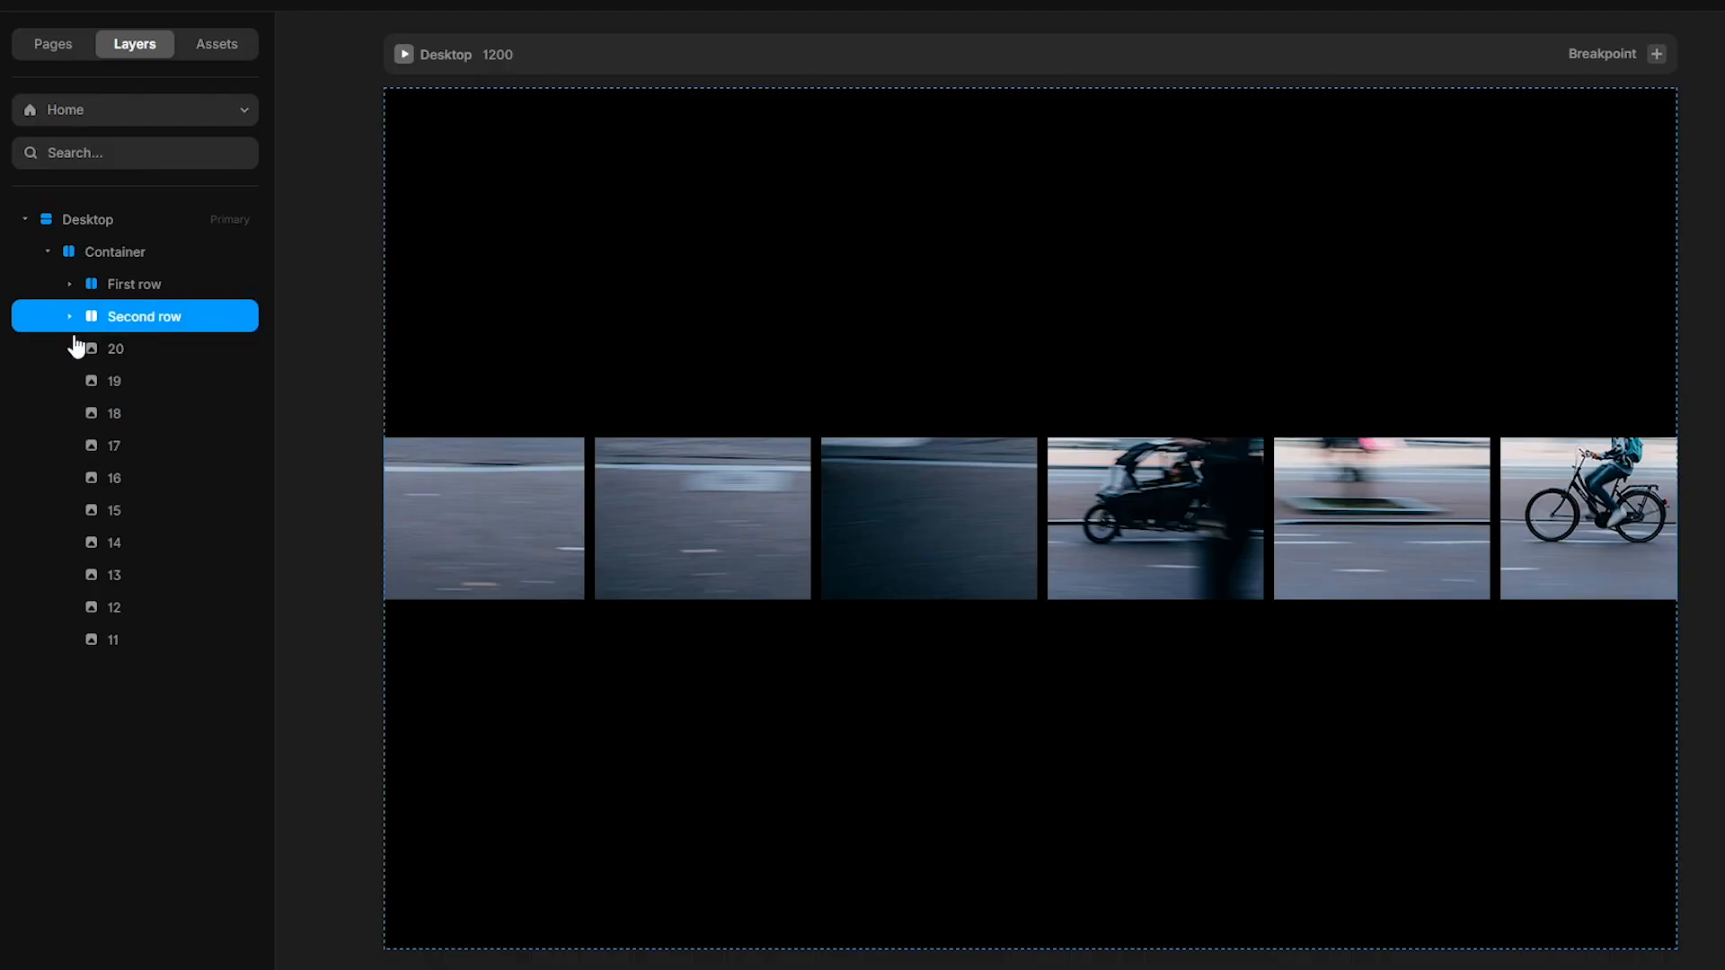
Move images 11 to 15 directly below Second row in ascending order.
{"action": "left_click_drag", "start_coordinate": [115, 640], "coordinate": [108, 443]}
{"action": "left_click", "coordinate": [145, 639]}
{"action": "left_click_drag", "start_coordinate": [108, 640], "coordinate": [123, 476]}
Wrap images 11 to 15 in a stack named "Third row" and collapse it in the layer list.
{"action": "left_click", "coordinate": [122, 353], "text": "shift"}
{"action": "key", "text": "ctrl+Return"}
{"action": "double_click", "coordinate": [124, 348]}
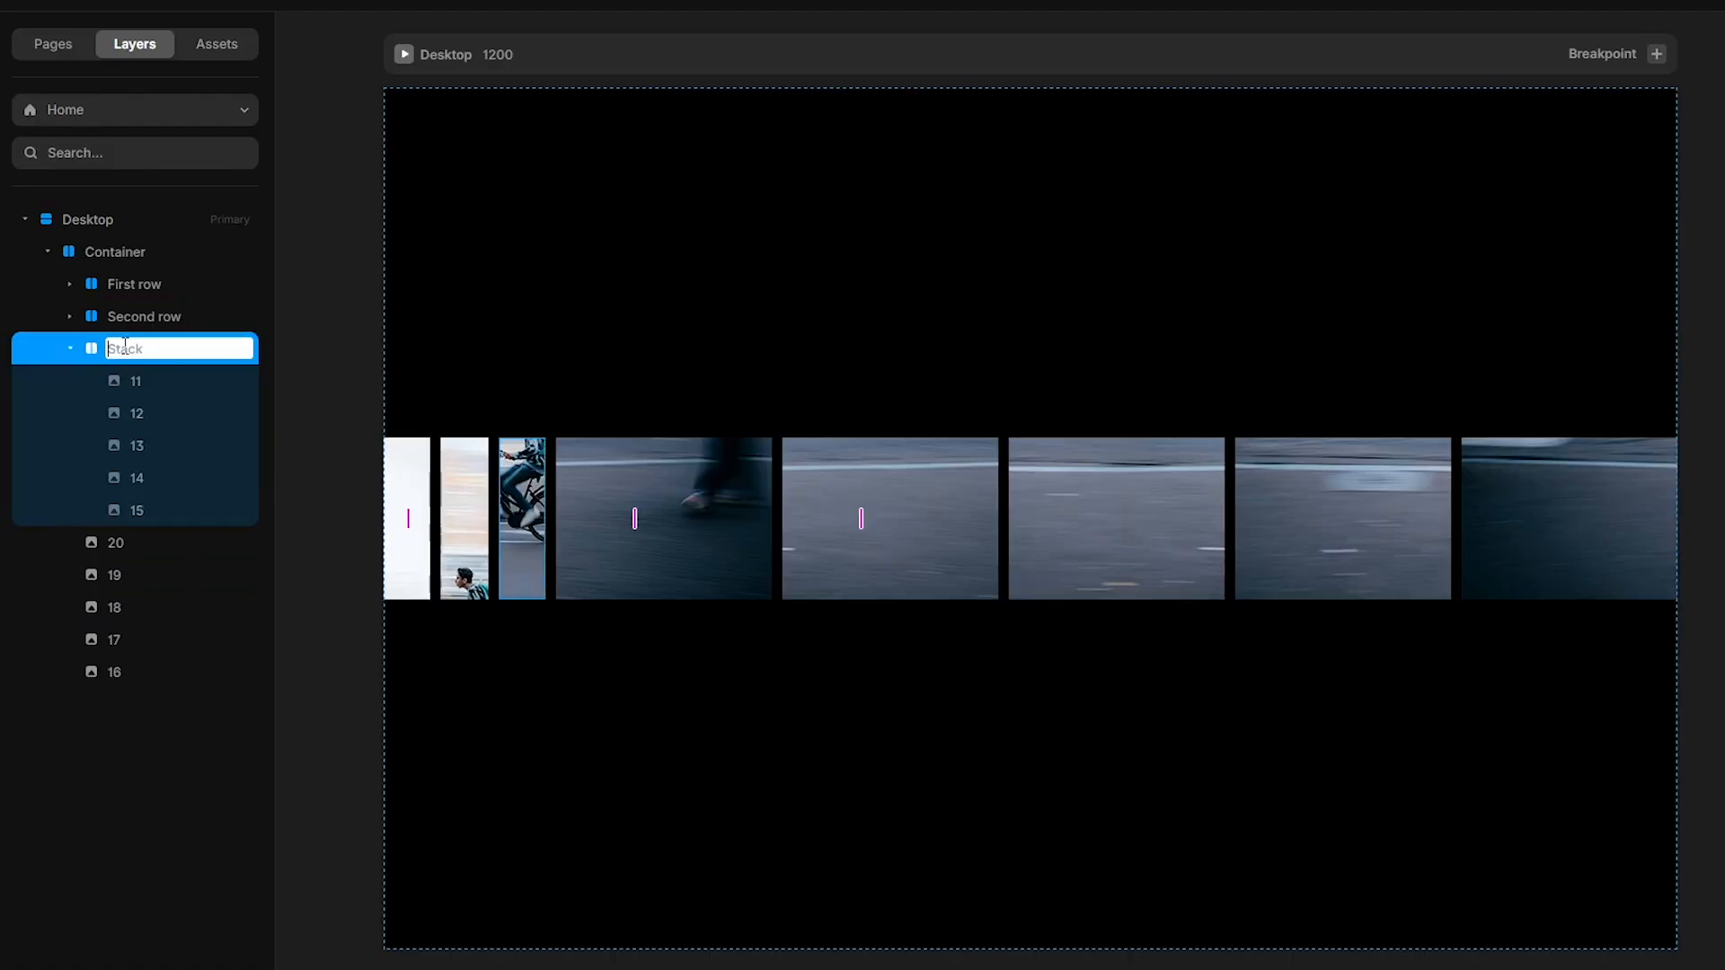
{"action": "type", "text": "Thr"}
{"action": "key", "text": "Return"}
{"action": "left_click", "coordinate": [71, 351]}
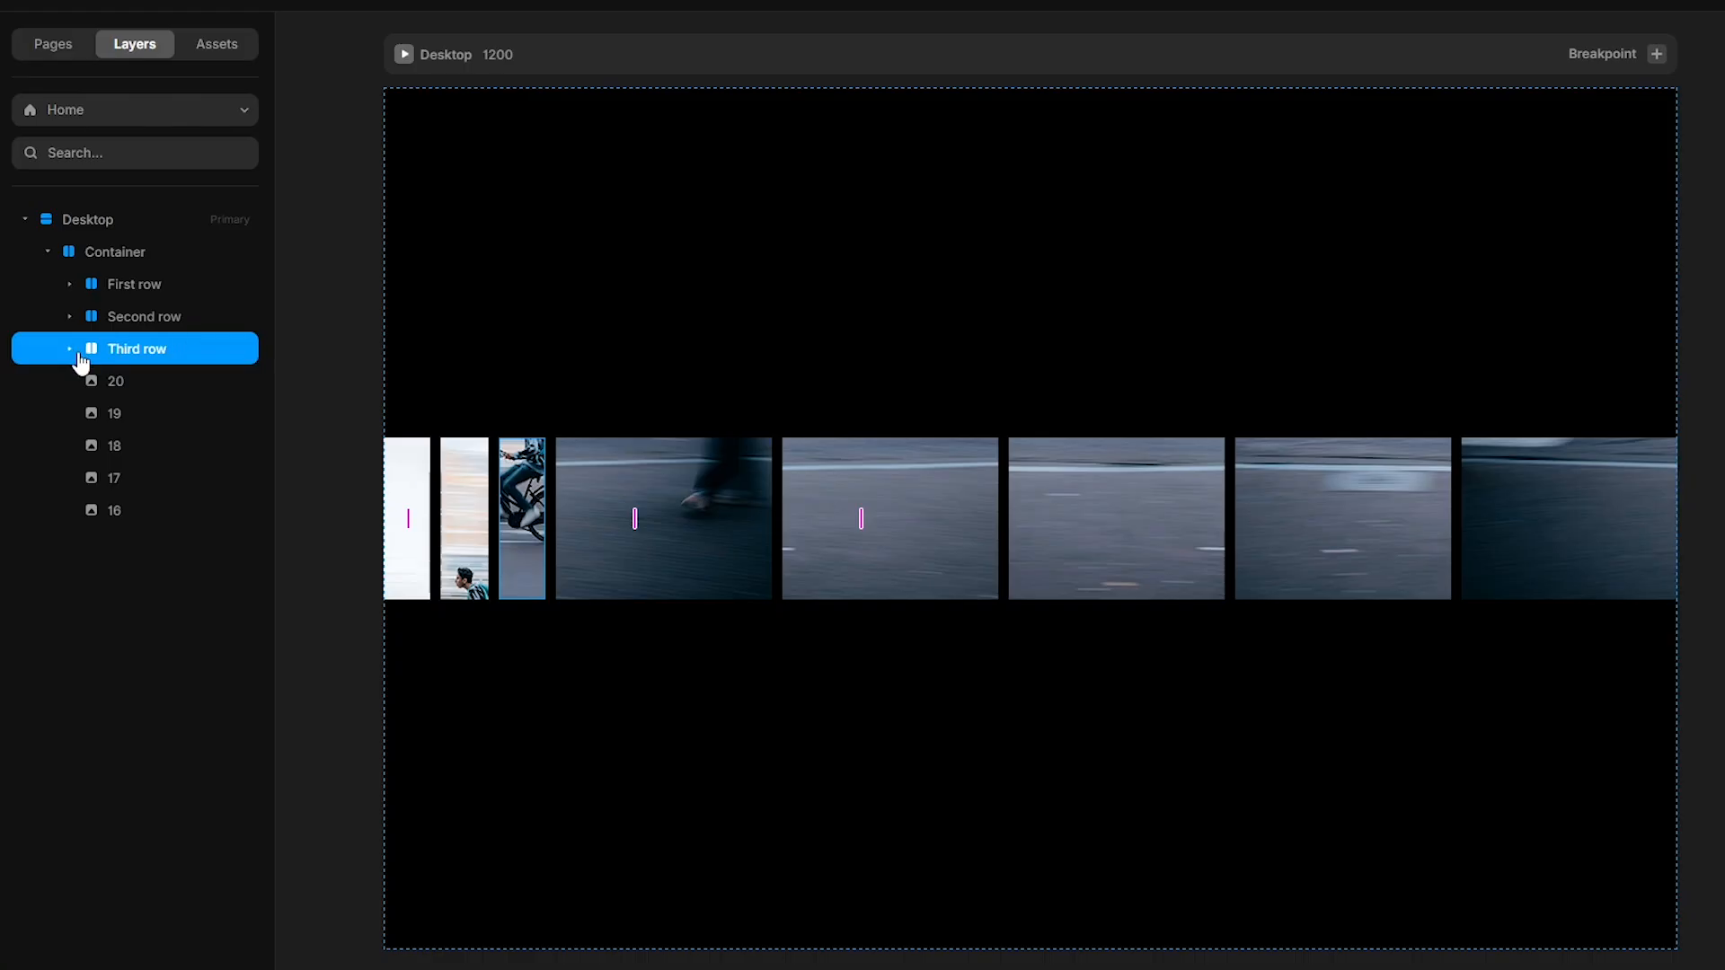
Arrange images 16 to 20 in ascending order and wrap them in a collapsed stack named "Fourth row".
{"action": "left_click_drag", "start_coordinate": [117, 511], "coordinate": [117, 439]}
{"action": "left_click_drag", "start_coordinate": [116, 511], "coordinate": [118, 490]}
{"action": "left_click", "coordinate": [132, 381], "text": "shift"}
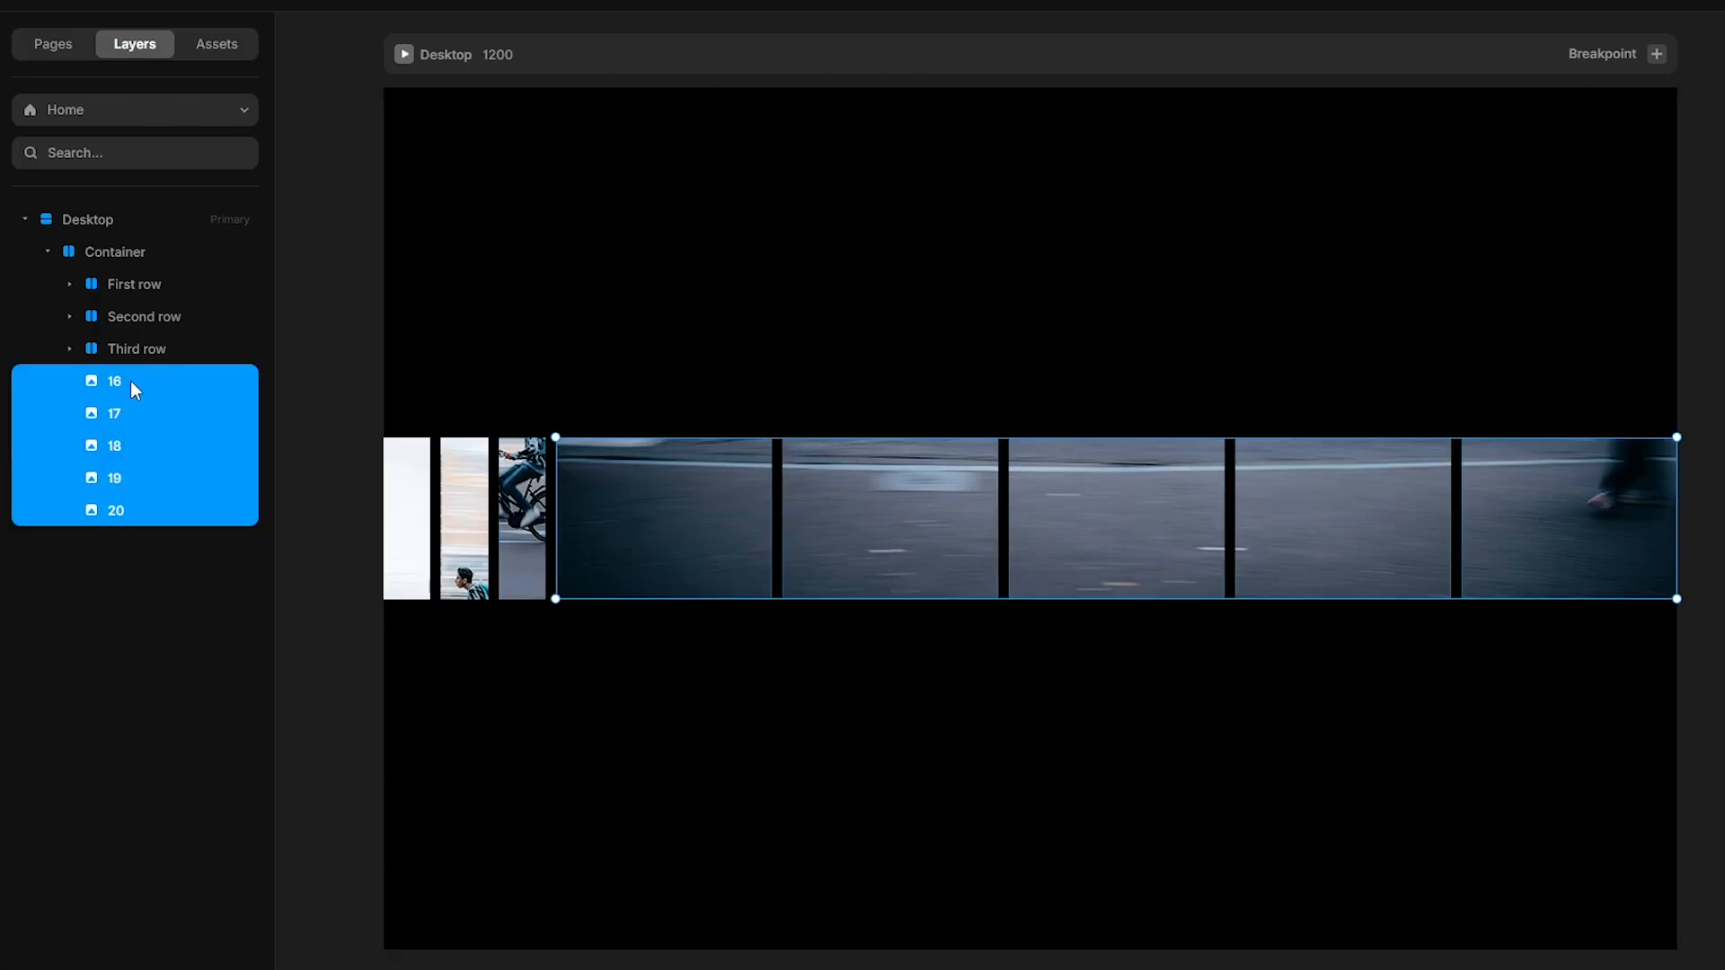
{"action": "key", "text": "ctrl+Return"}
{"action": "double_click", "coordinate": [132, 381]}
{"action": "type", "text": "Fourth row"}
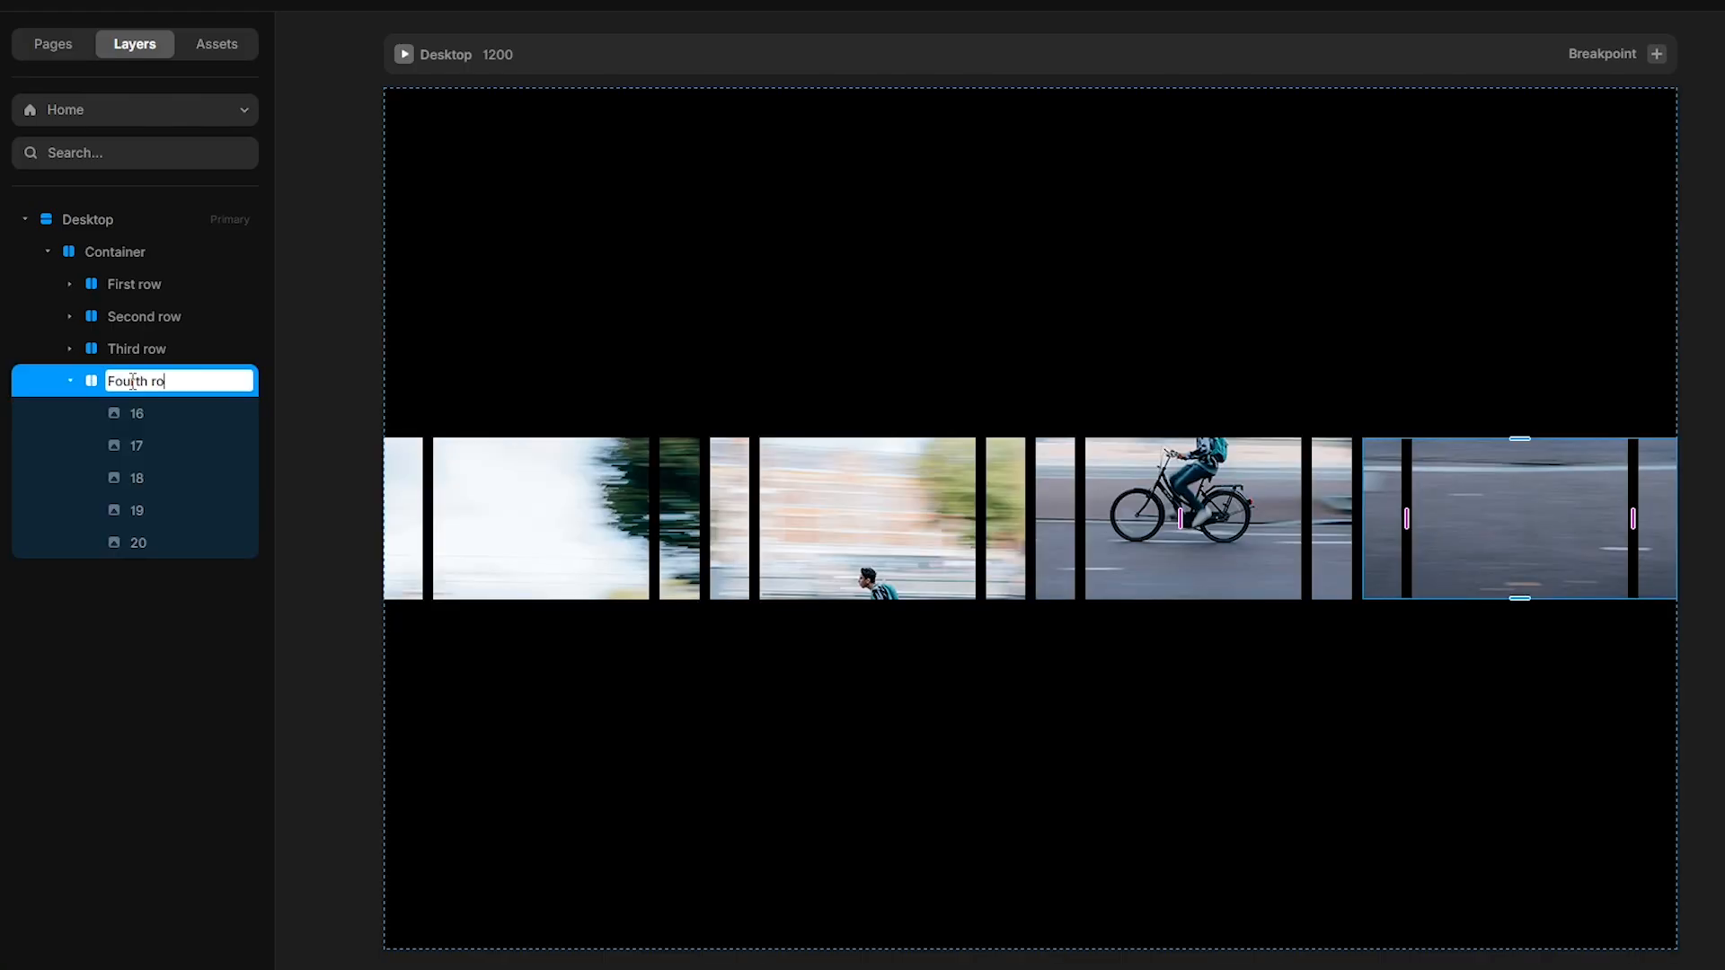
{"action": "key", "text": "Return"}
{"action": "left_click", "coordinate": [71, 381]}
Wrap the four row stacks in a parent stack named "All images".
{"action": "left_click", "coordinate": [135, 285]}
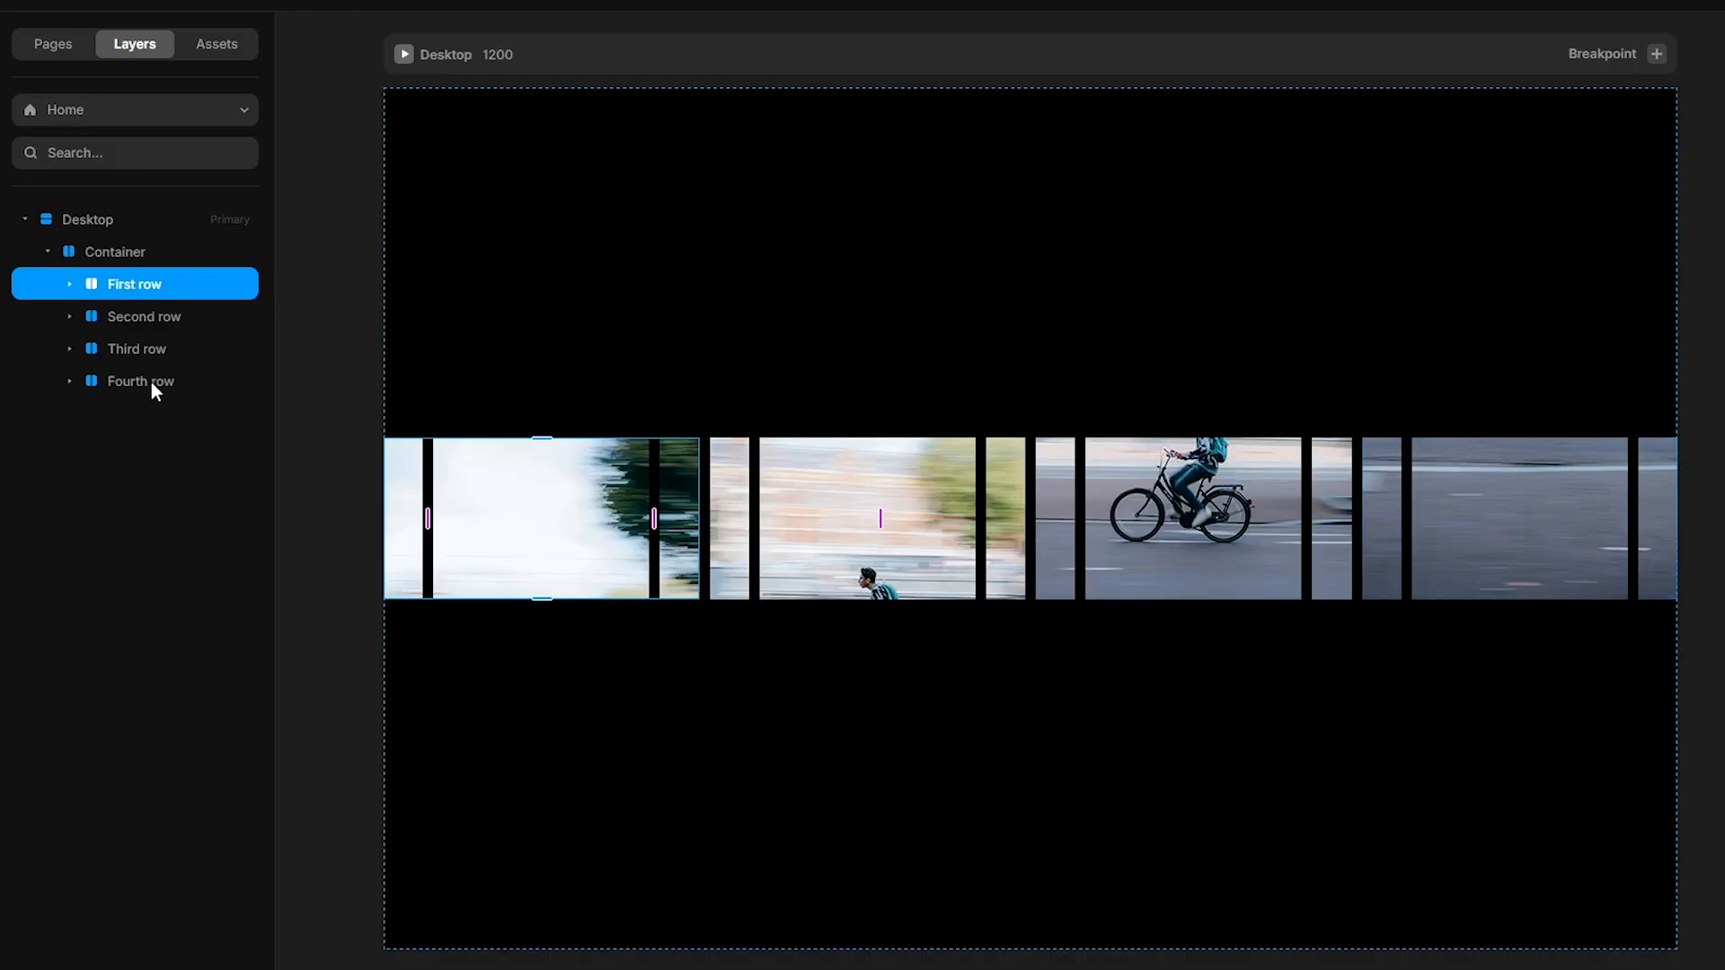
{"action": "left_click", "coordinate": [151, 381], "text": "shift"}
{"action": "key", "text": "ctrl+Return"}
{"action": "double_click", "coordinate": [123, 283]}
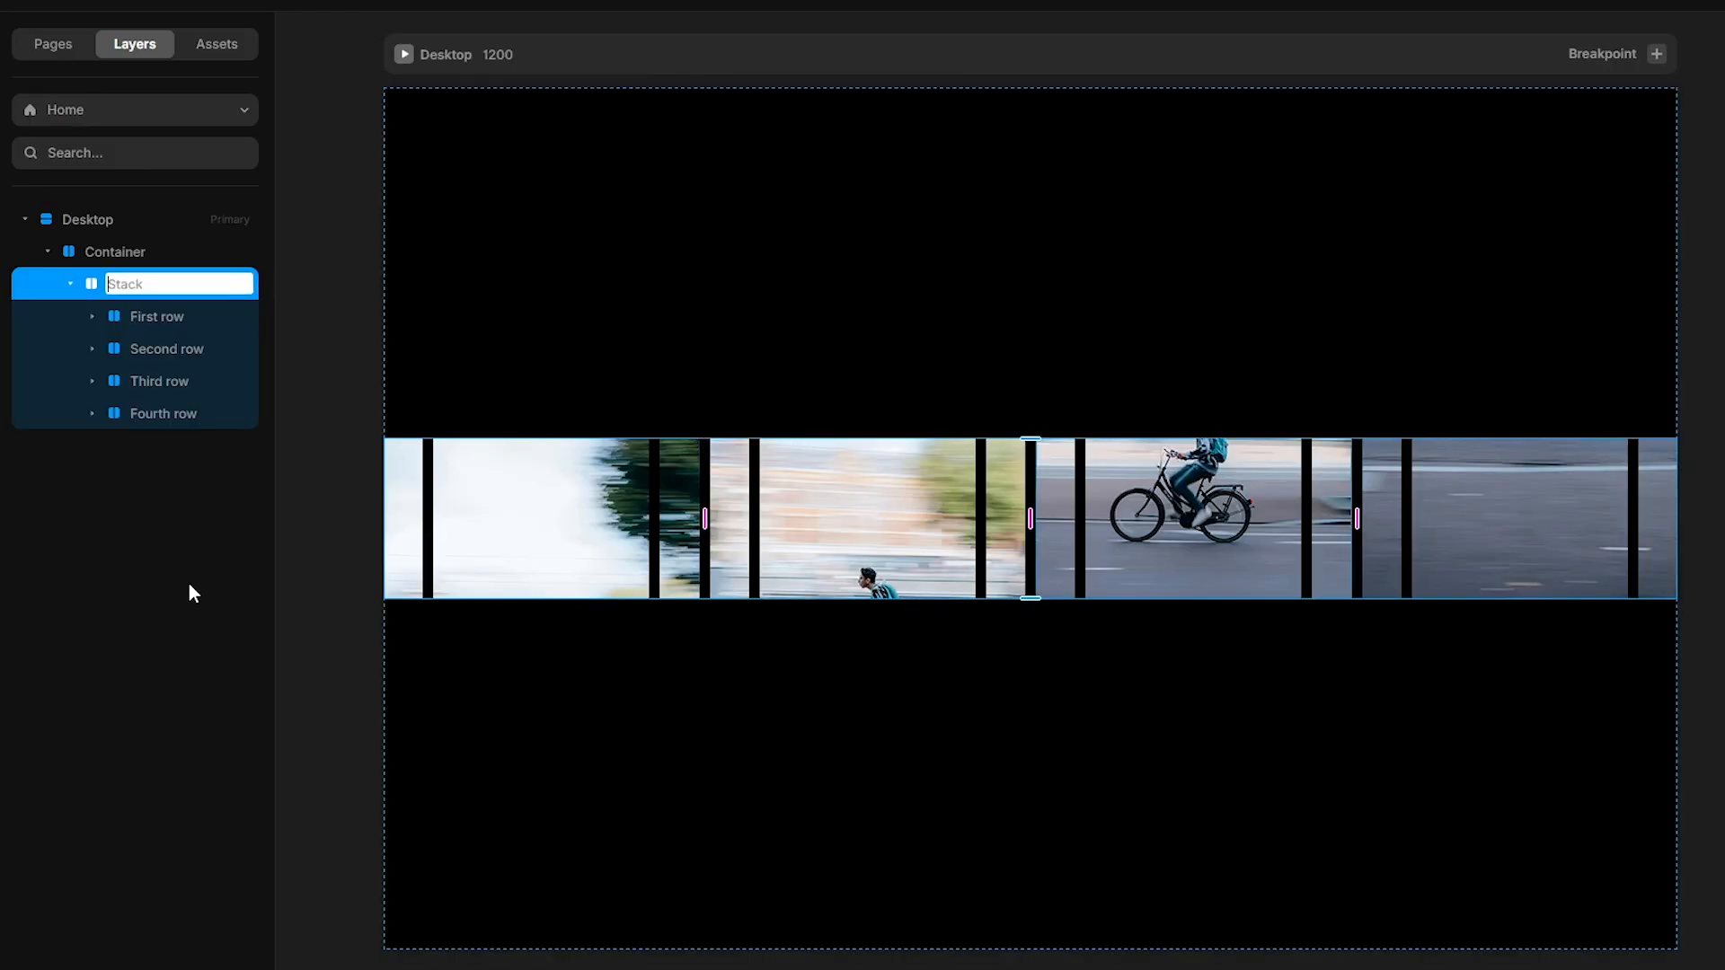
{"action": "type", "text": "All images"}
{"action": "key", "text": "Return"}
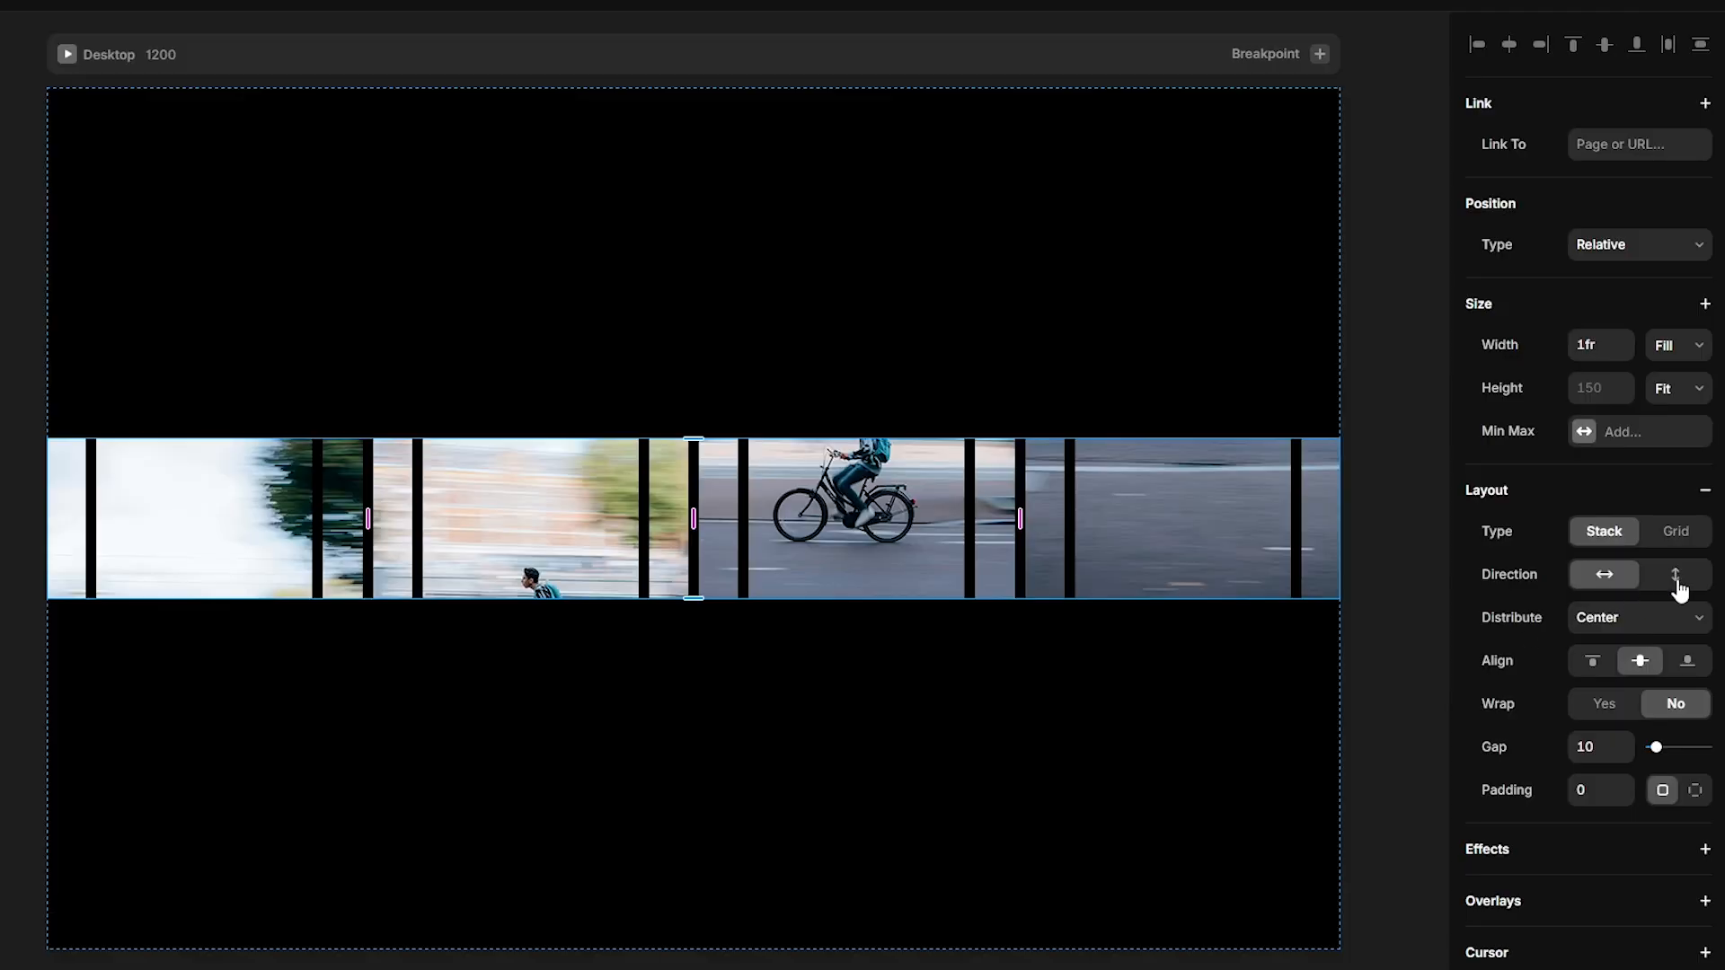
Set the All images stack to vertical direction with a gap of 0.
{"action": "left_click", "coordinate": [1677, 582]}
{"action": "left_click", "coordinate": [1585, 746]}
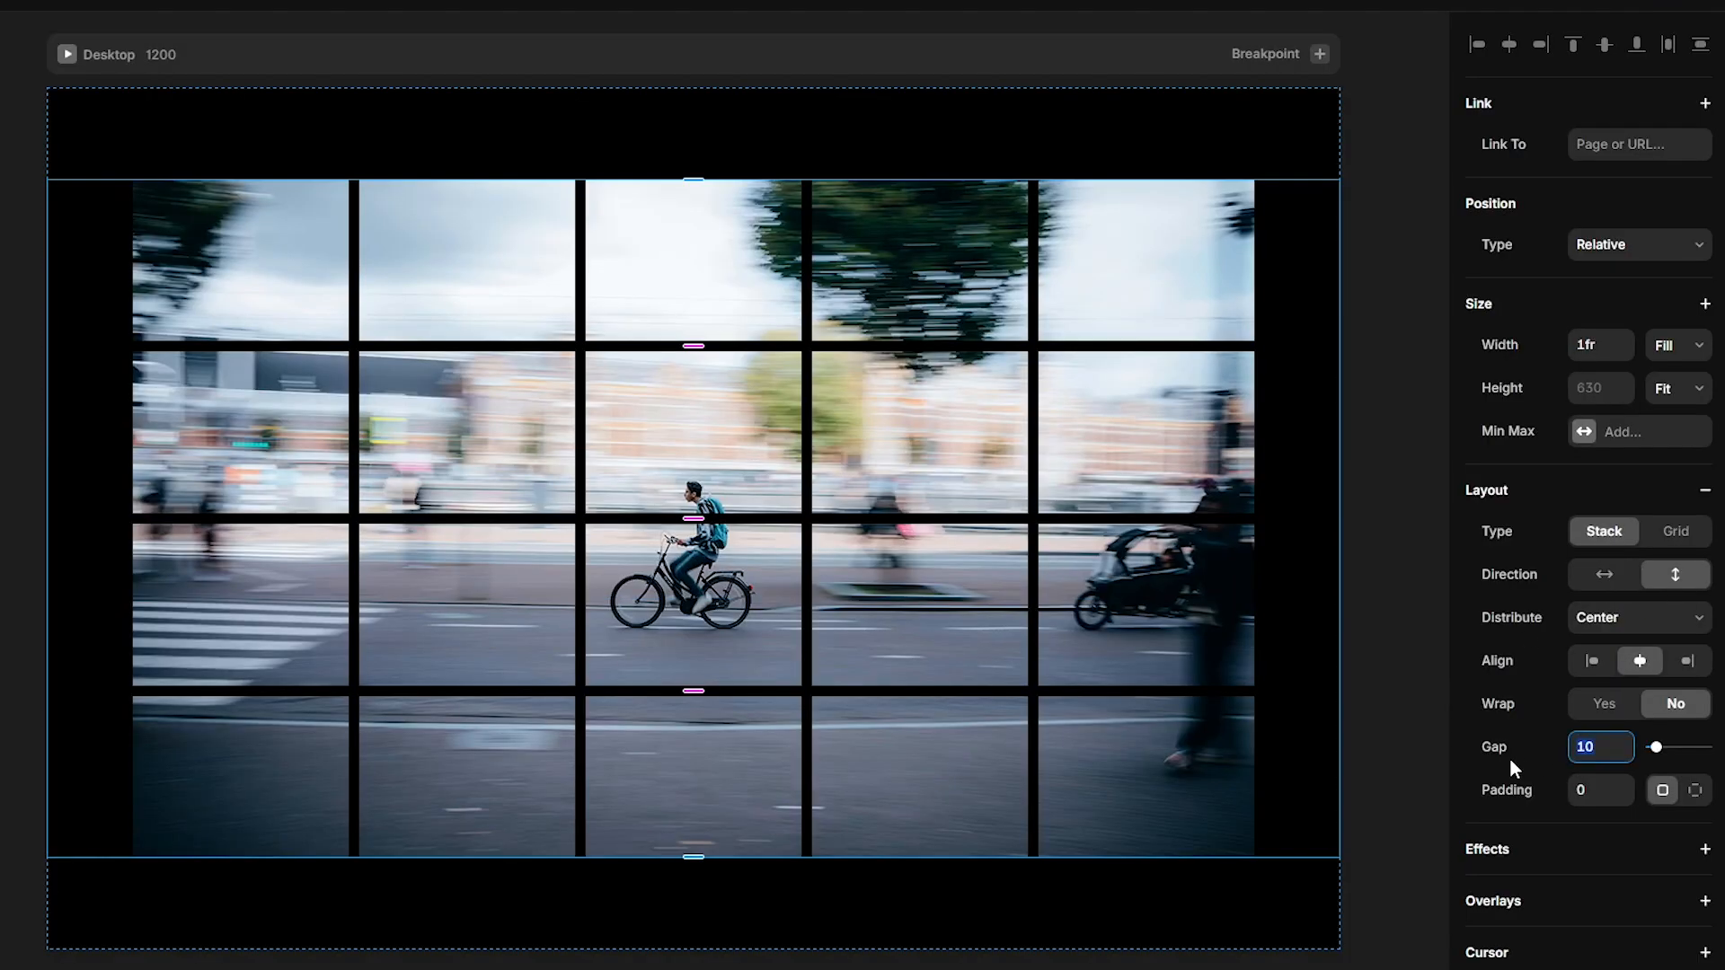
{"action": "type", "text": "0"}
{"action": "key", "text": "Return"}
Set the gap of all four row stacks, First row through Fourth row, to 0.
{"action": "left_click", "coordinate": [184, 318]}
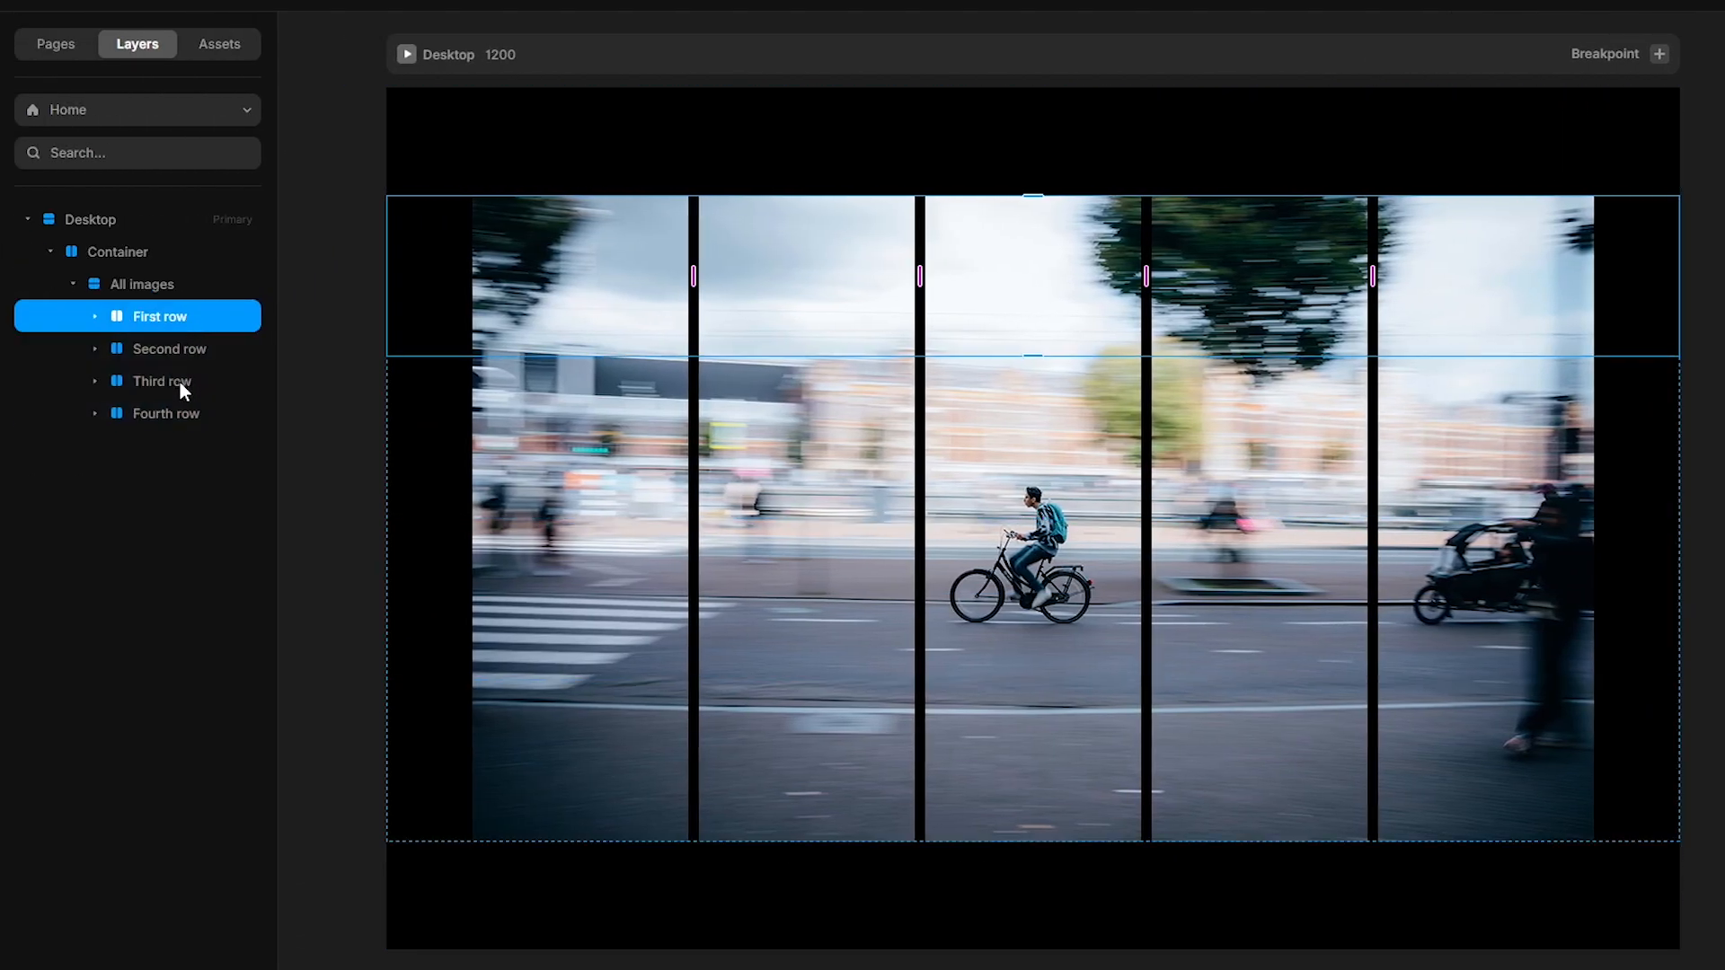
{"action": "left_click", "coordinate": [166, 409], "text": "shift"}
{"action": "left_click", "coordinate": [1597, 746]}
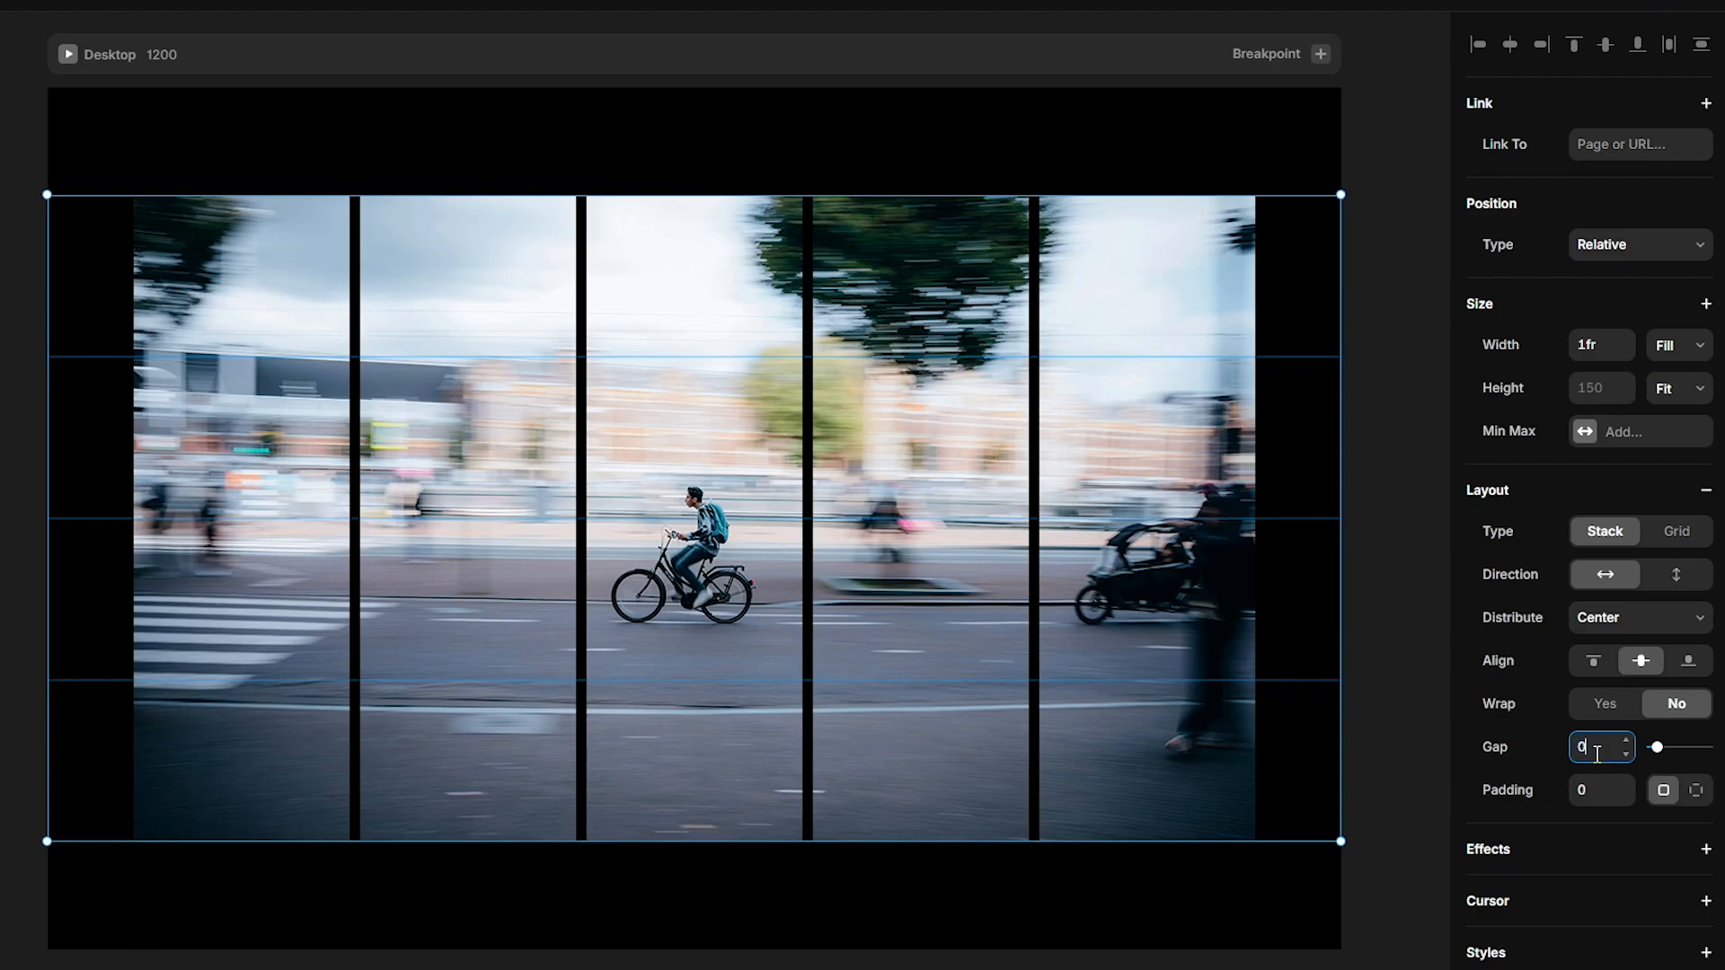
{"action": "key", "text": "Return"}
Add a text layer reading "Image Fragment" inside the Container.
{"action": "key", "text": "t"}
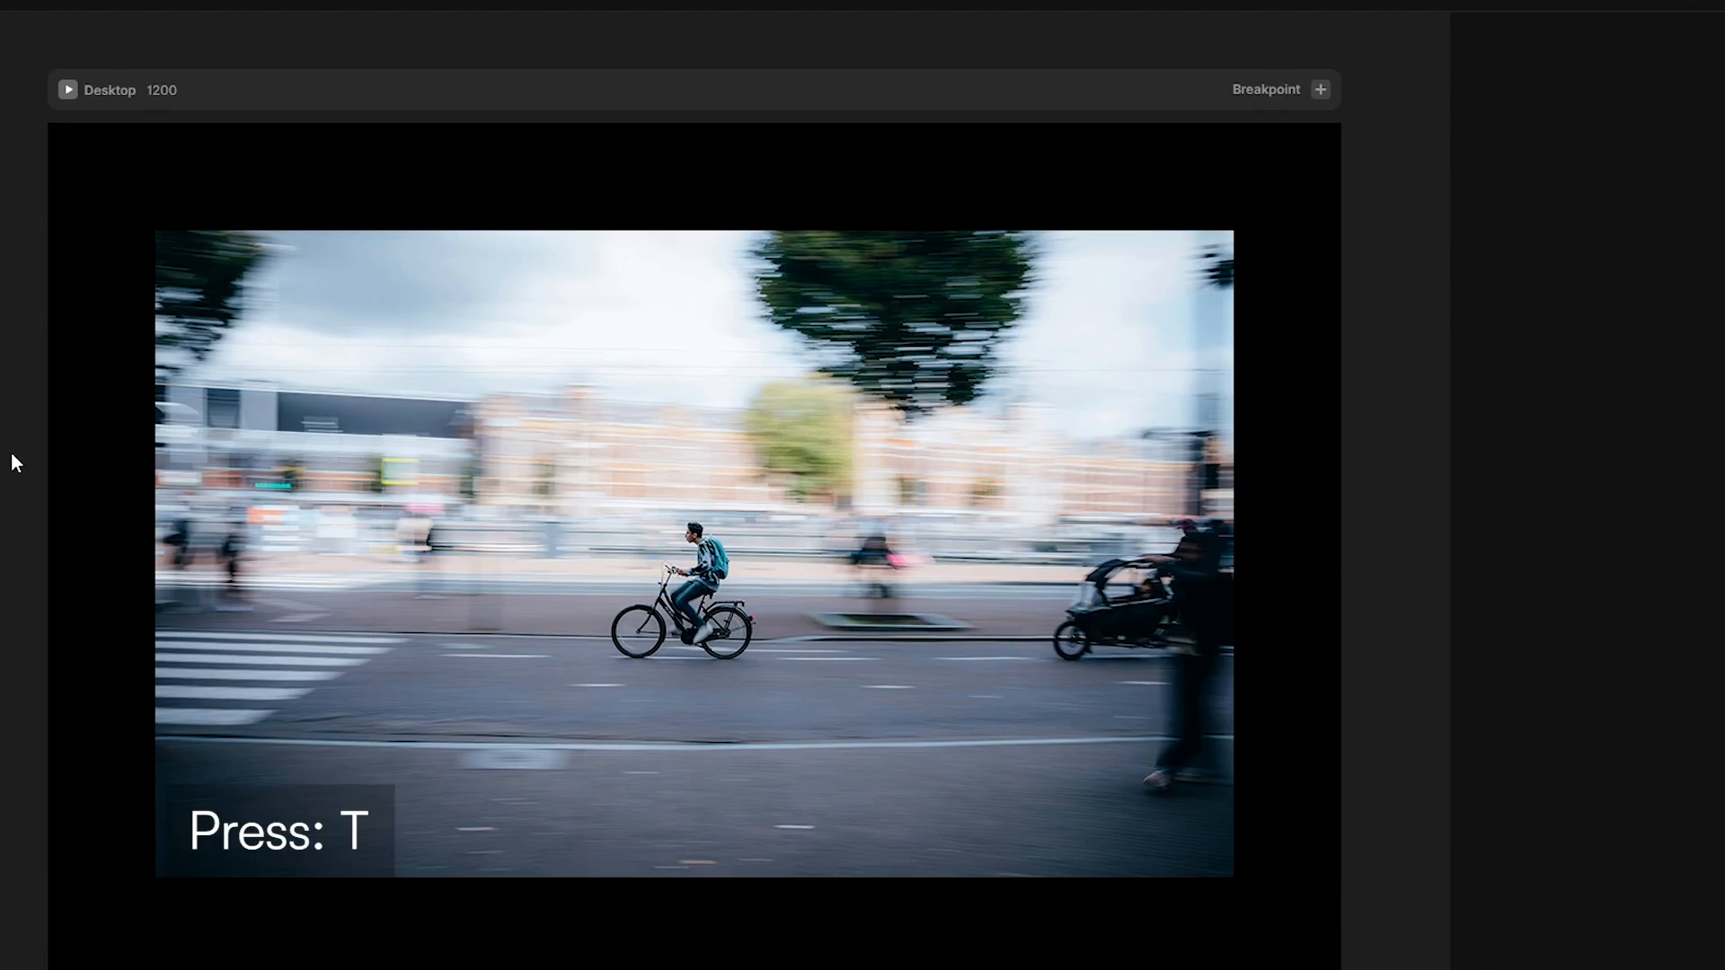
{"action": "left_click", "coordinate": [739, 196]}
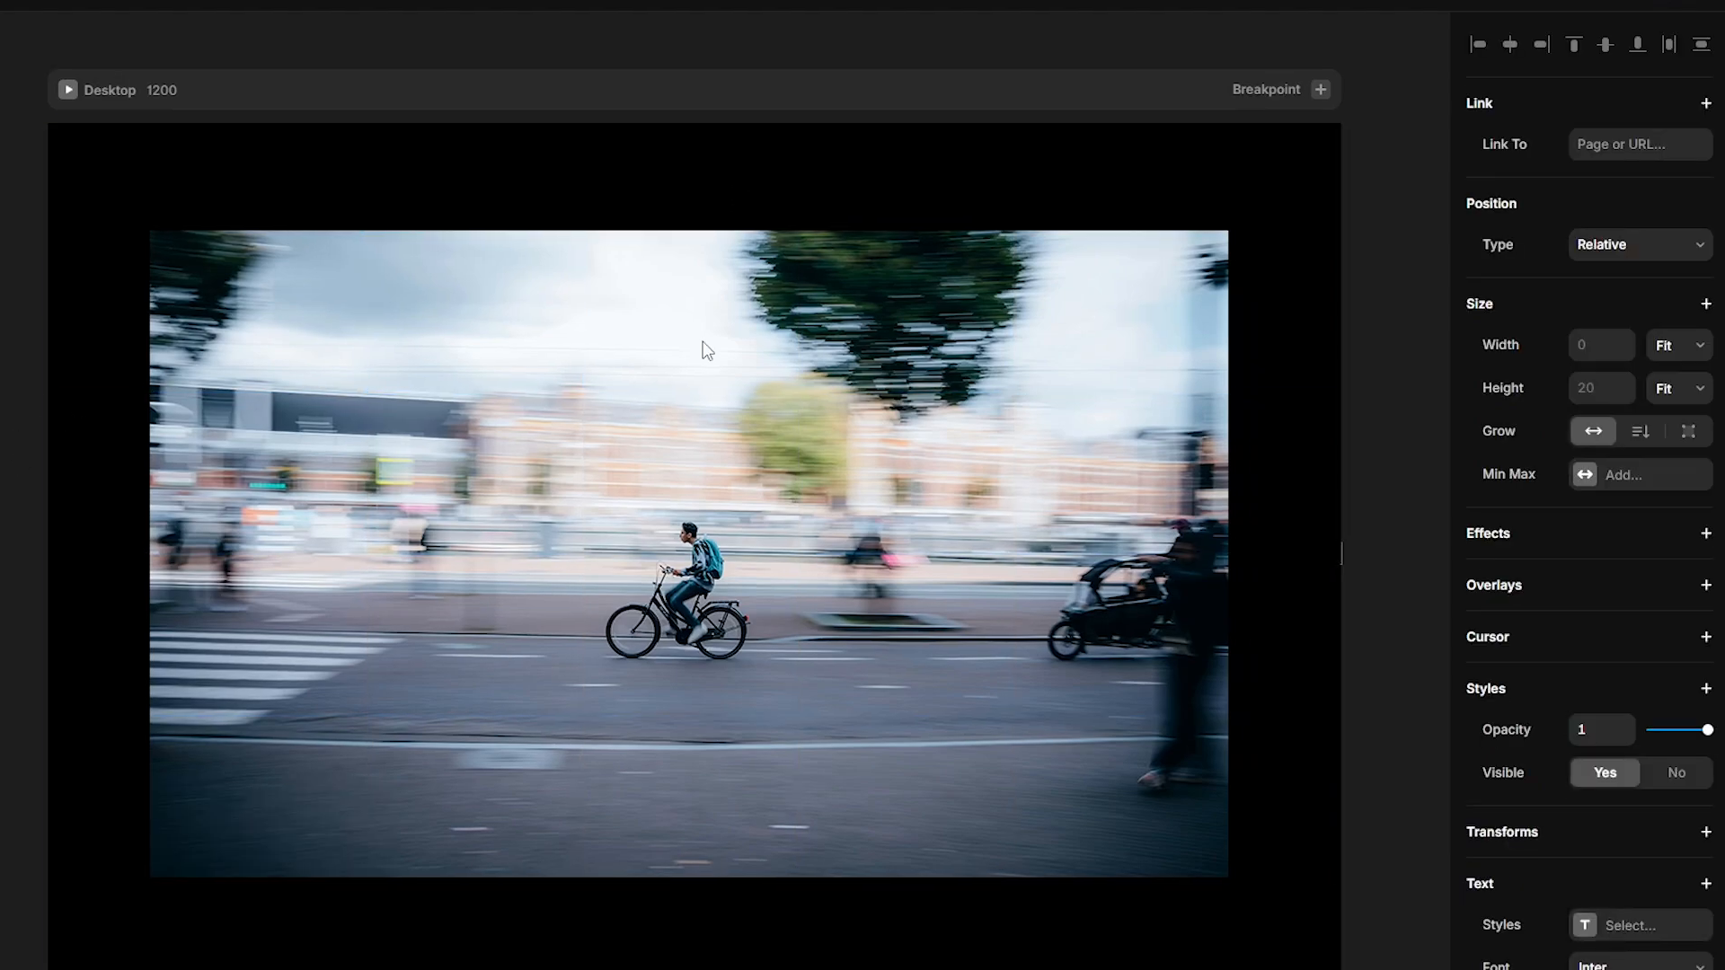
{"action": "type", "text": "Image Fragment"}
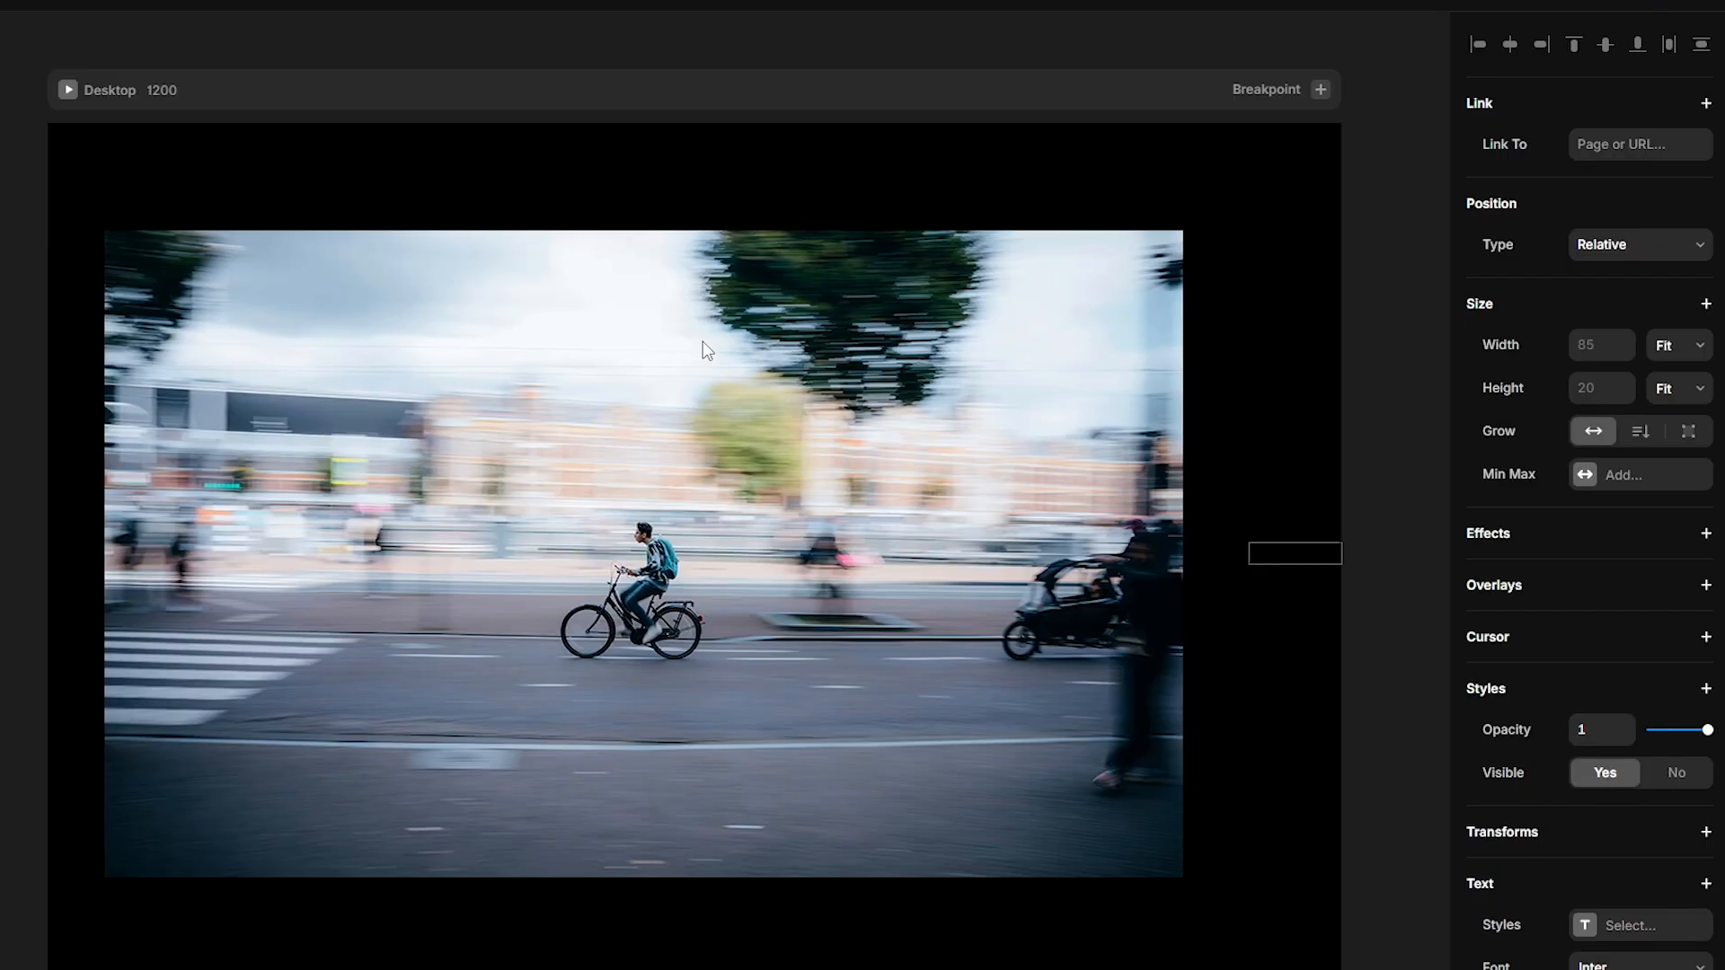
Change the font of the "Image Fragment" text to BDO Grotesk.
{"action": "key", "text": "ctrl+a"}
{"action": "scroll", "coordinate": [1608, 809], "scroll_direction": "down", "scroll_amount": 3}
{"action": "left_click", "coordinate": [1595, 755]}
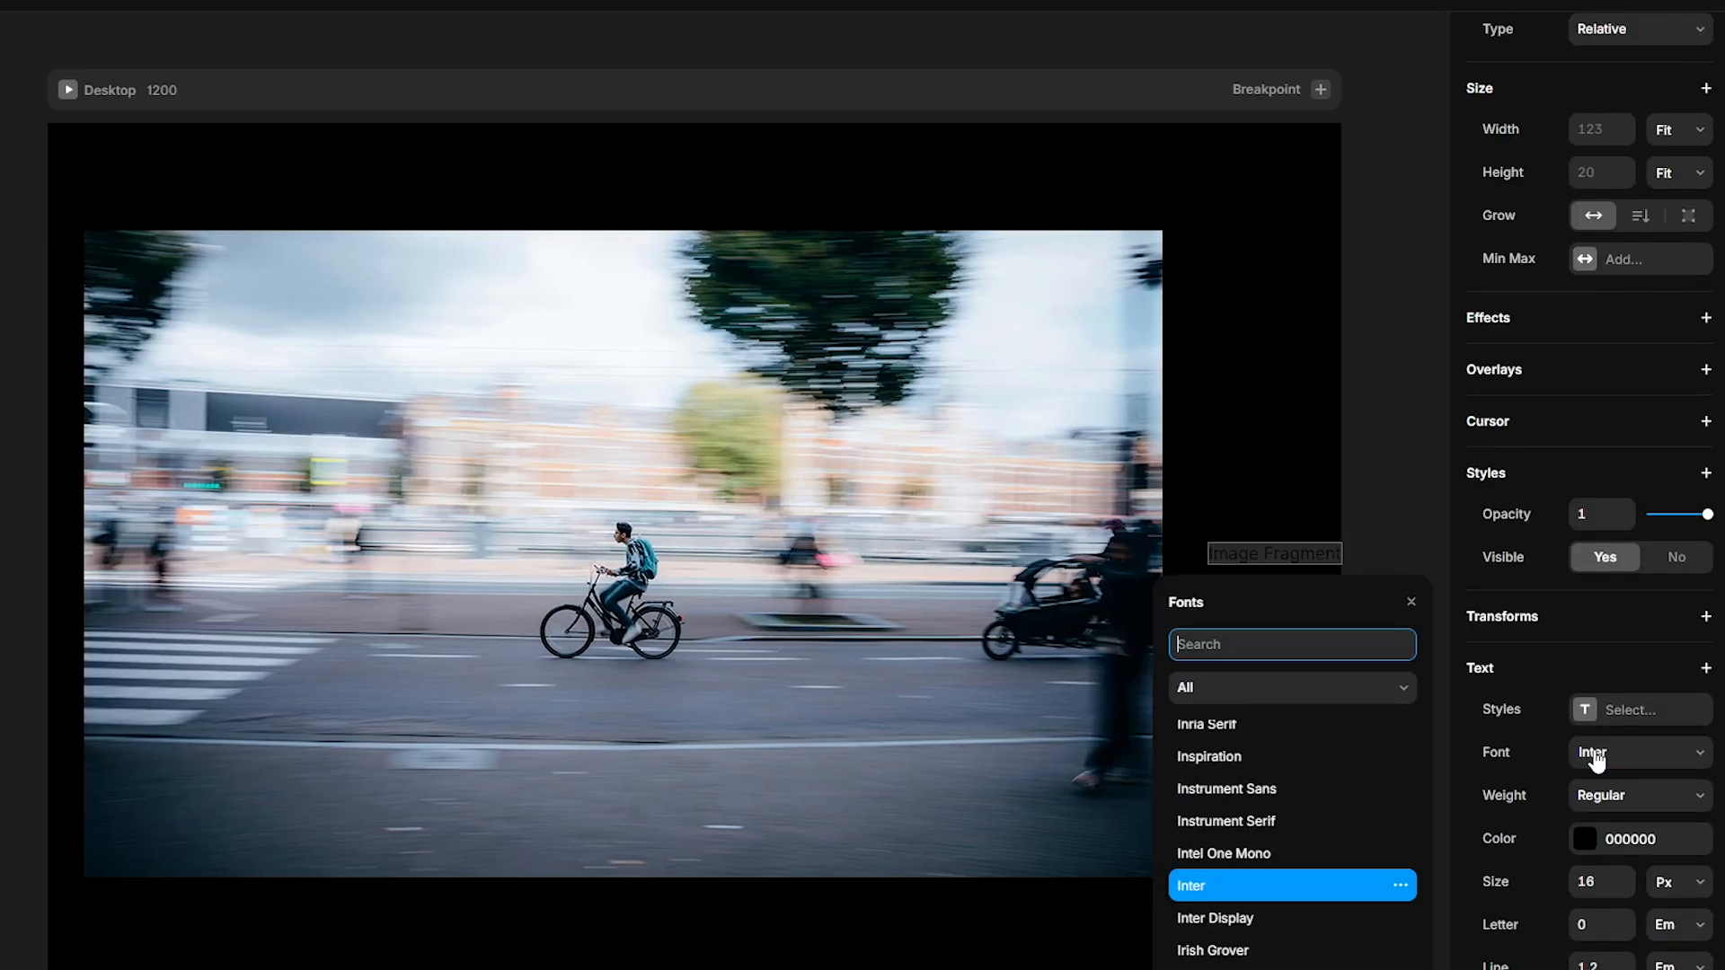
{"action": "type", "text": "bdo"}
{"action": "key", "text": "Return"}
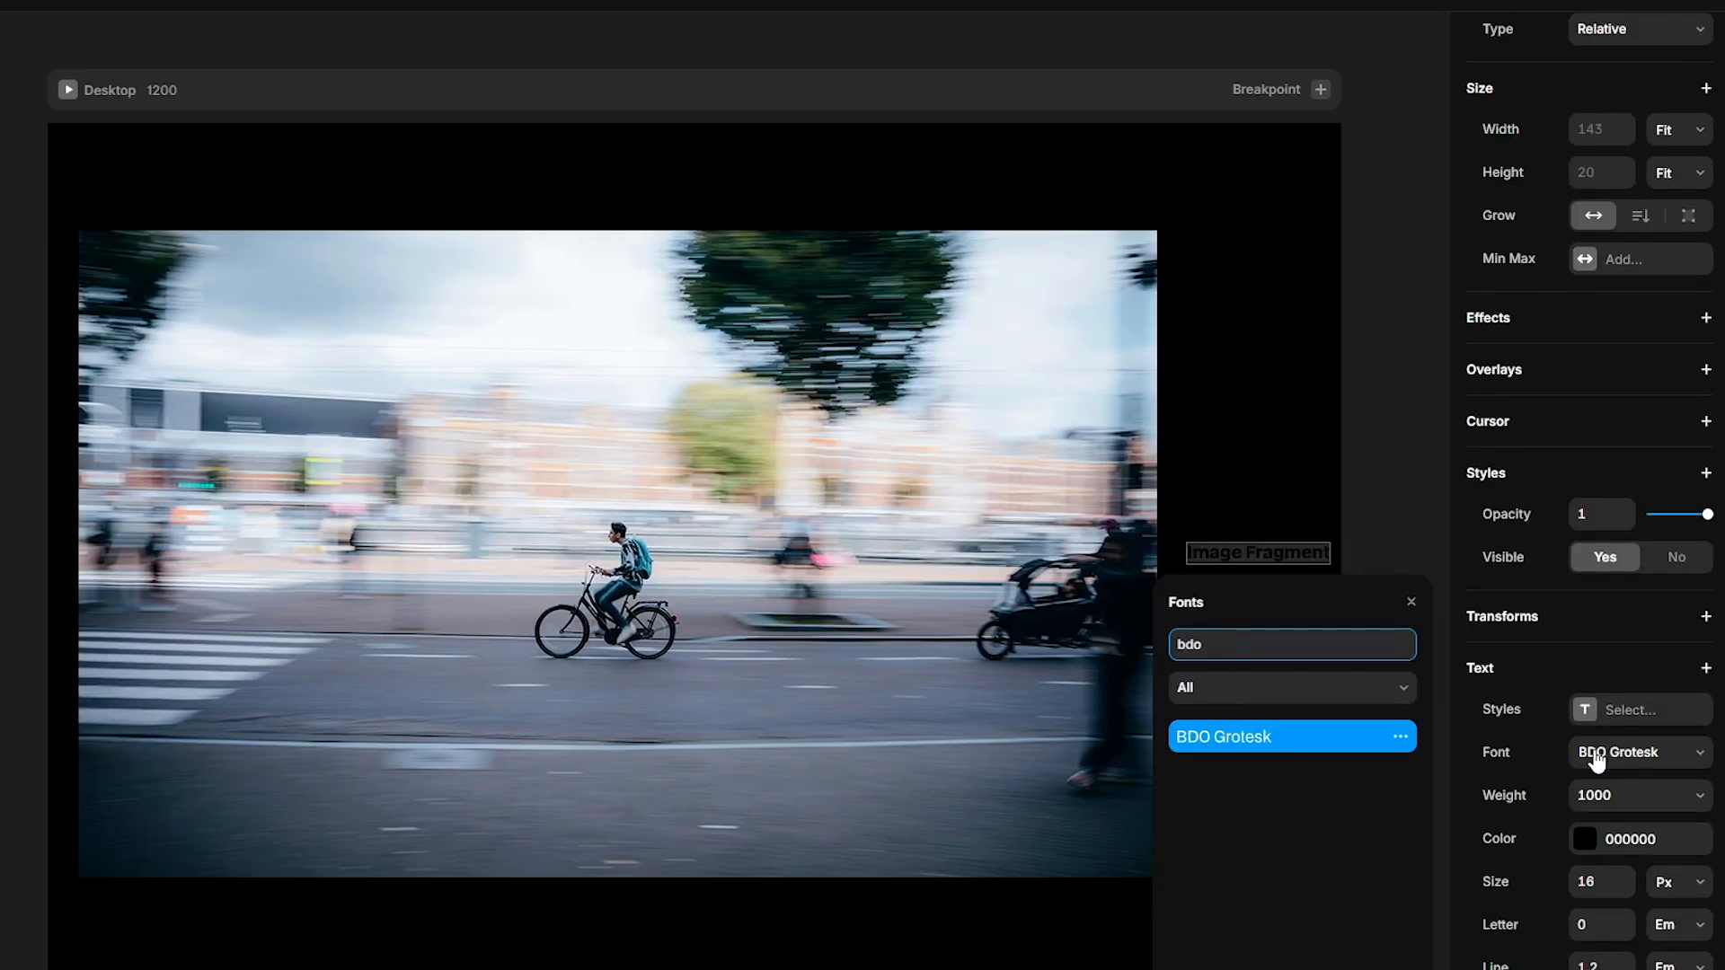
Set the "Image Fragment" text size to 90 px and its color to white.
{"action": "left_click", "coordinate": [1586, 882]}
{"action": "type", "text": "90"}
{"action": "key", "text": "Return"}
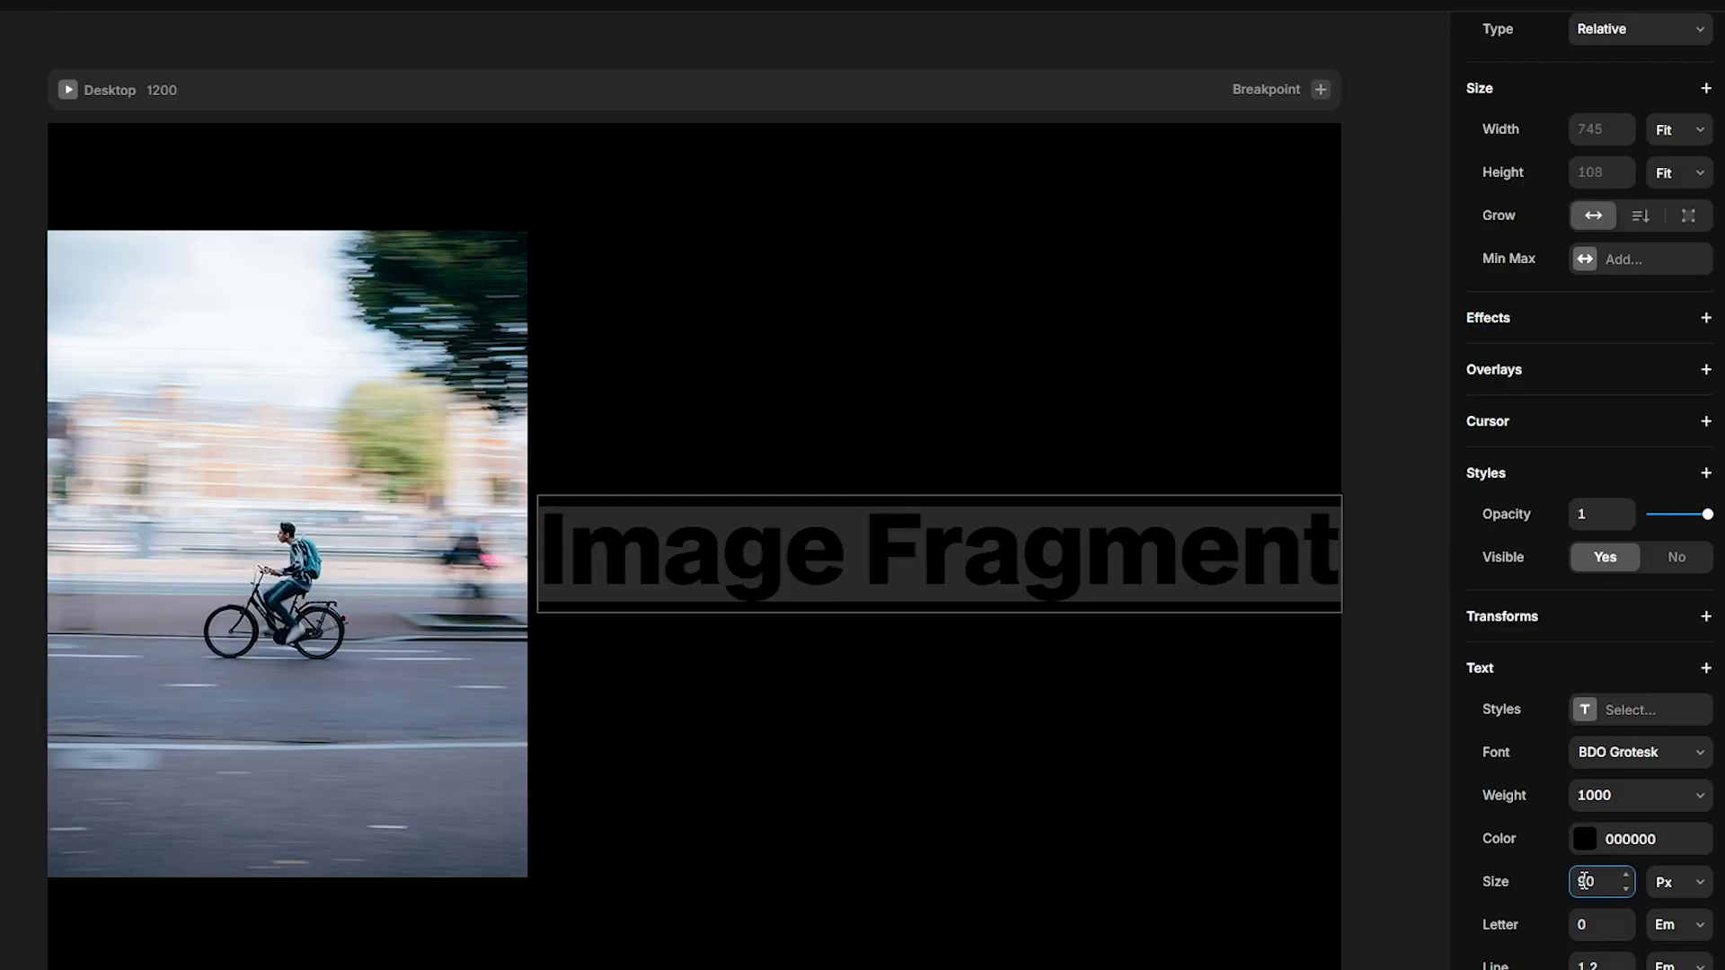
{"action": "left_click", "coordinate": [1585, 839]}
{"action": "left_click_drag", "start_coordinate": [1271, 802], "coordinate": [1169, 685]}
Move the "Image Fragment" text above All images and make the Container a vertical stack with a gap of 30.
{"action": "left_click_drag", "start_coordinate": [160, 443], "coordinate": [176, 259]}
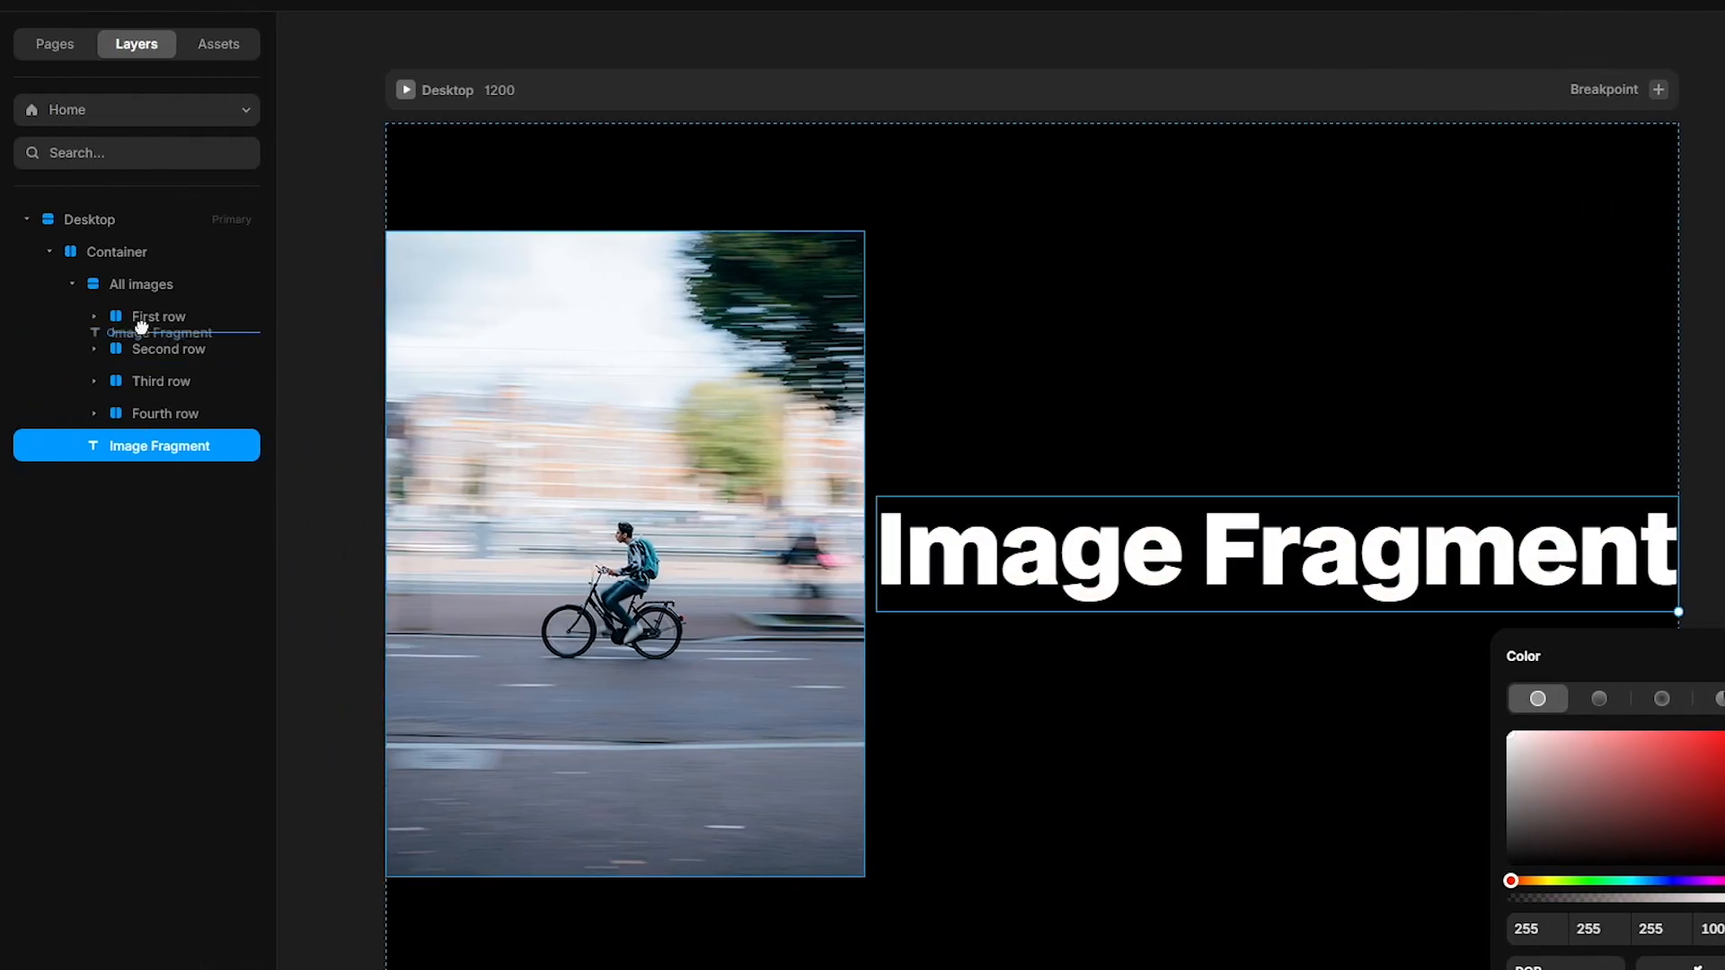
{"action": "left_click", "coordinate": [173, 251]}
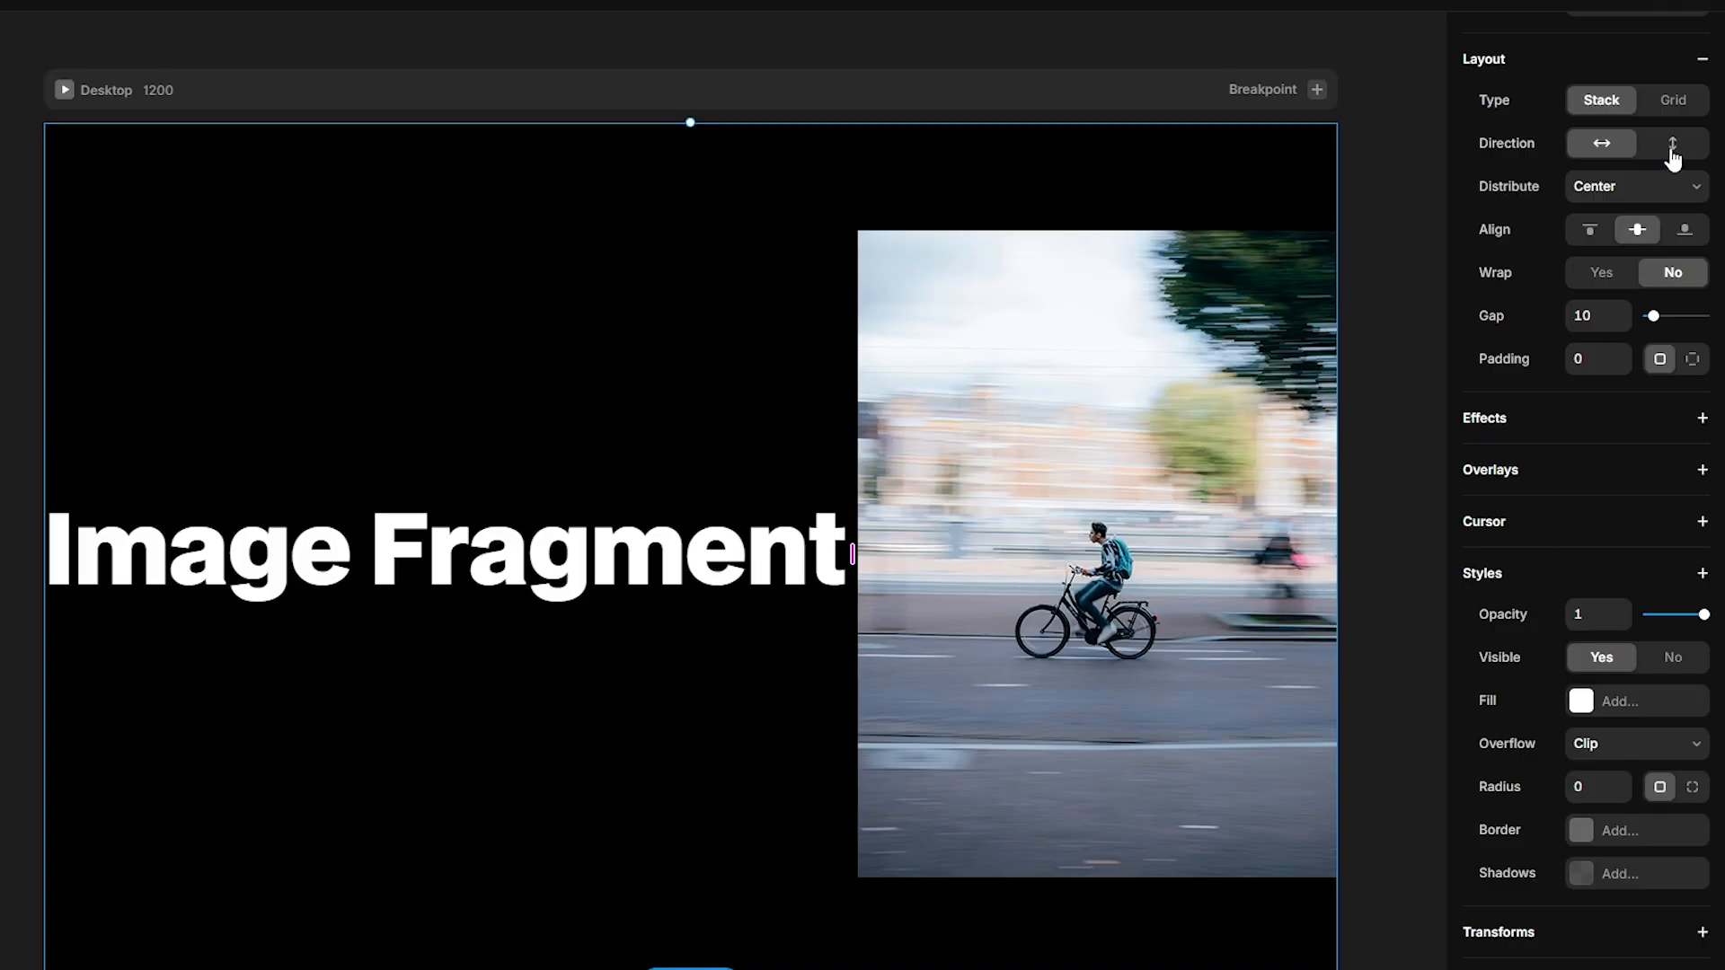
{"action": "left_click", "coordinate": [1672, 143]}
{"action": "left_click", "coordinate": [1597, 315]}
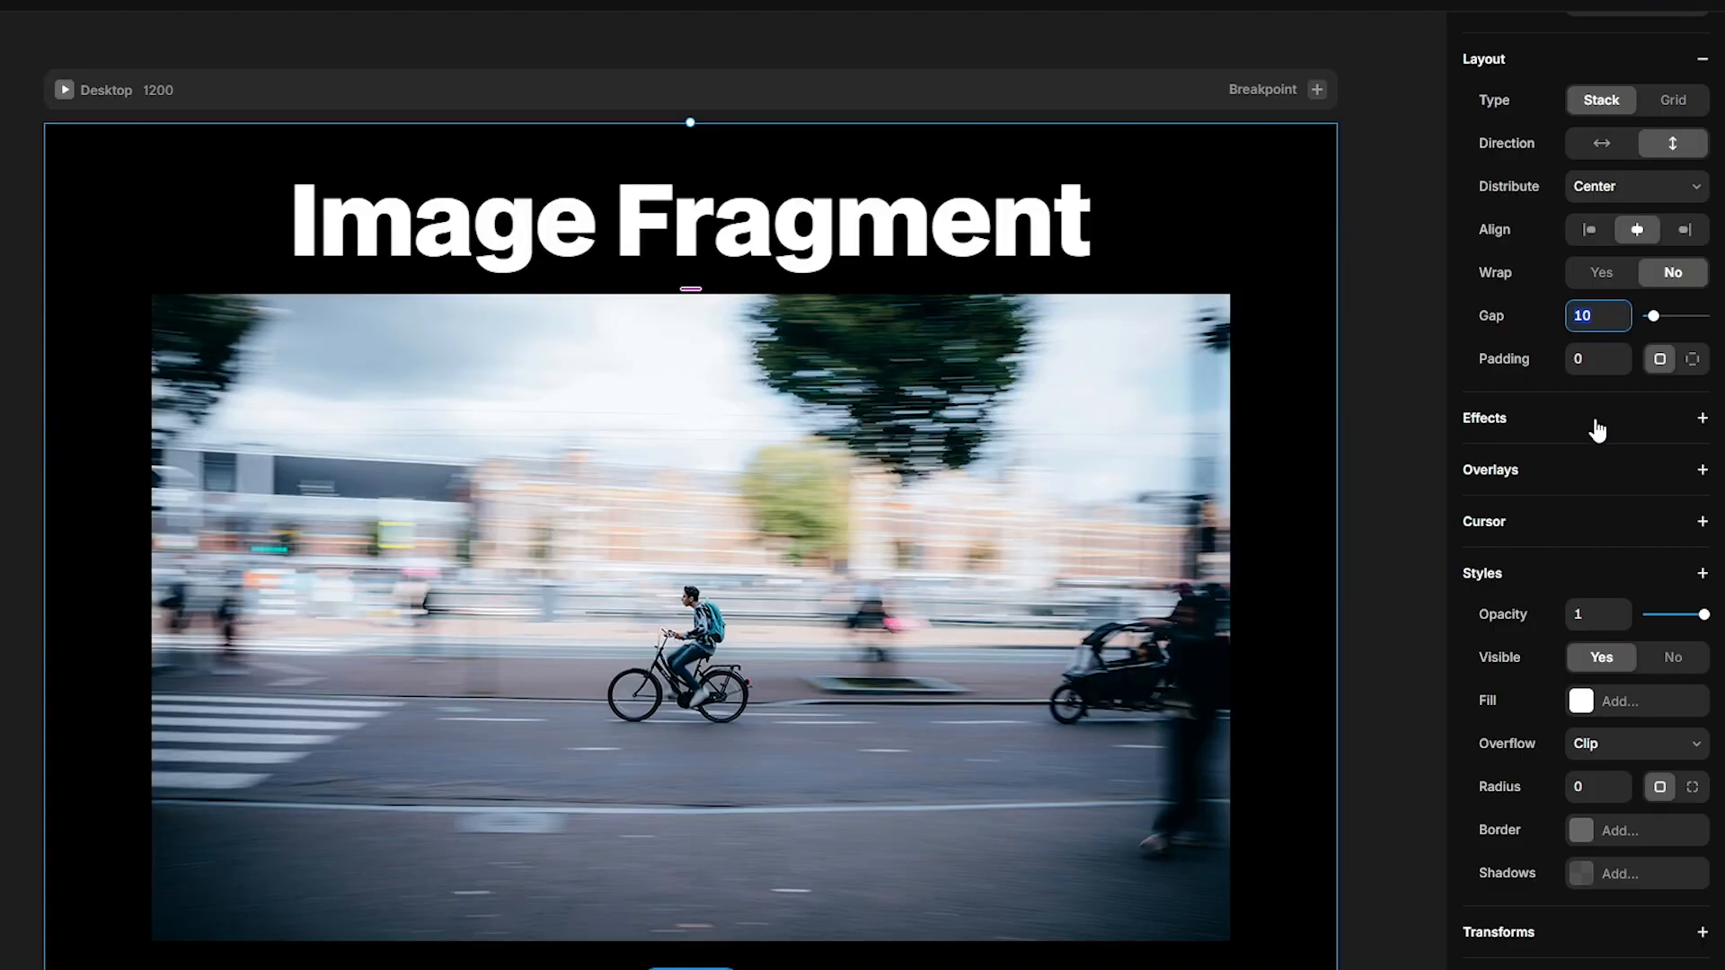
{"action": "type", "text": "30"}
{"action": "left_click", "coordinate": [4, 377]}
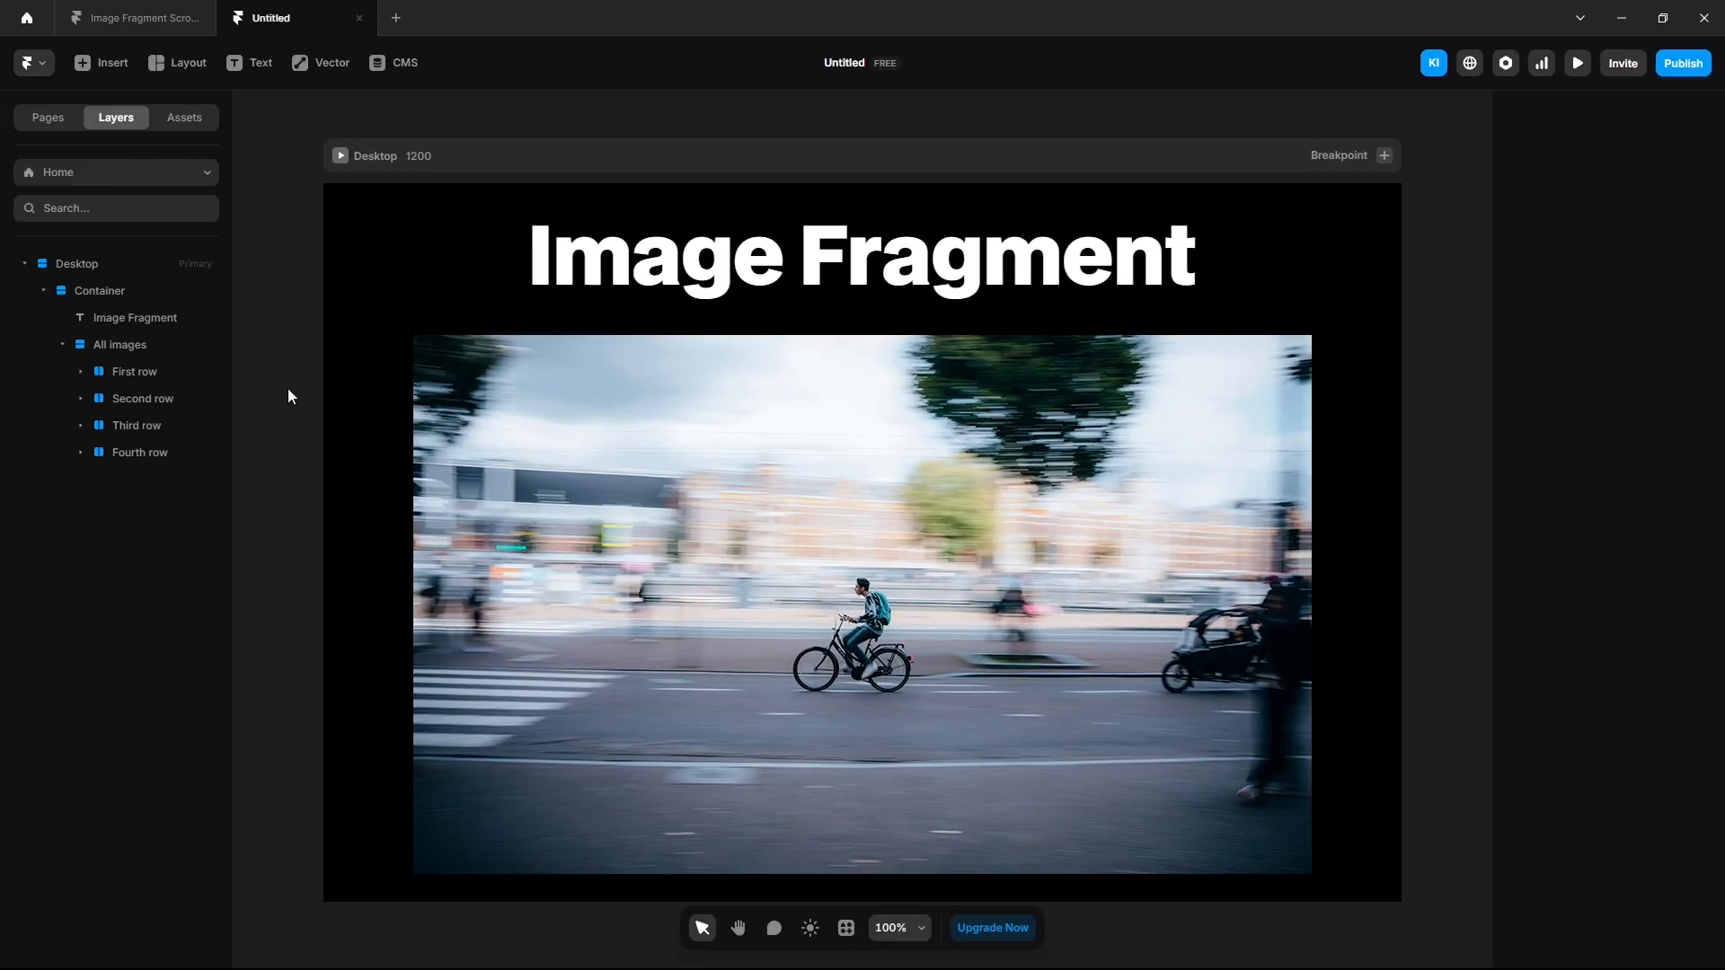
Wrap the Container in a parent stack named "Main".
{"action": "left_click", "coordinate": [140, 295]}
{"action": "key", "text": "ctrl+alt+Return"}
{"action": "double_click", "coordinate": [108, 293]}
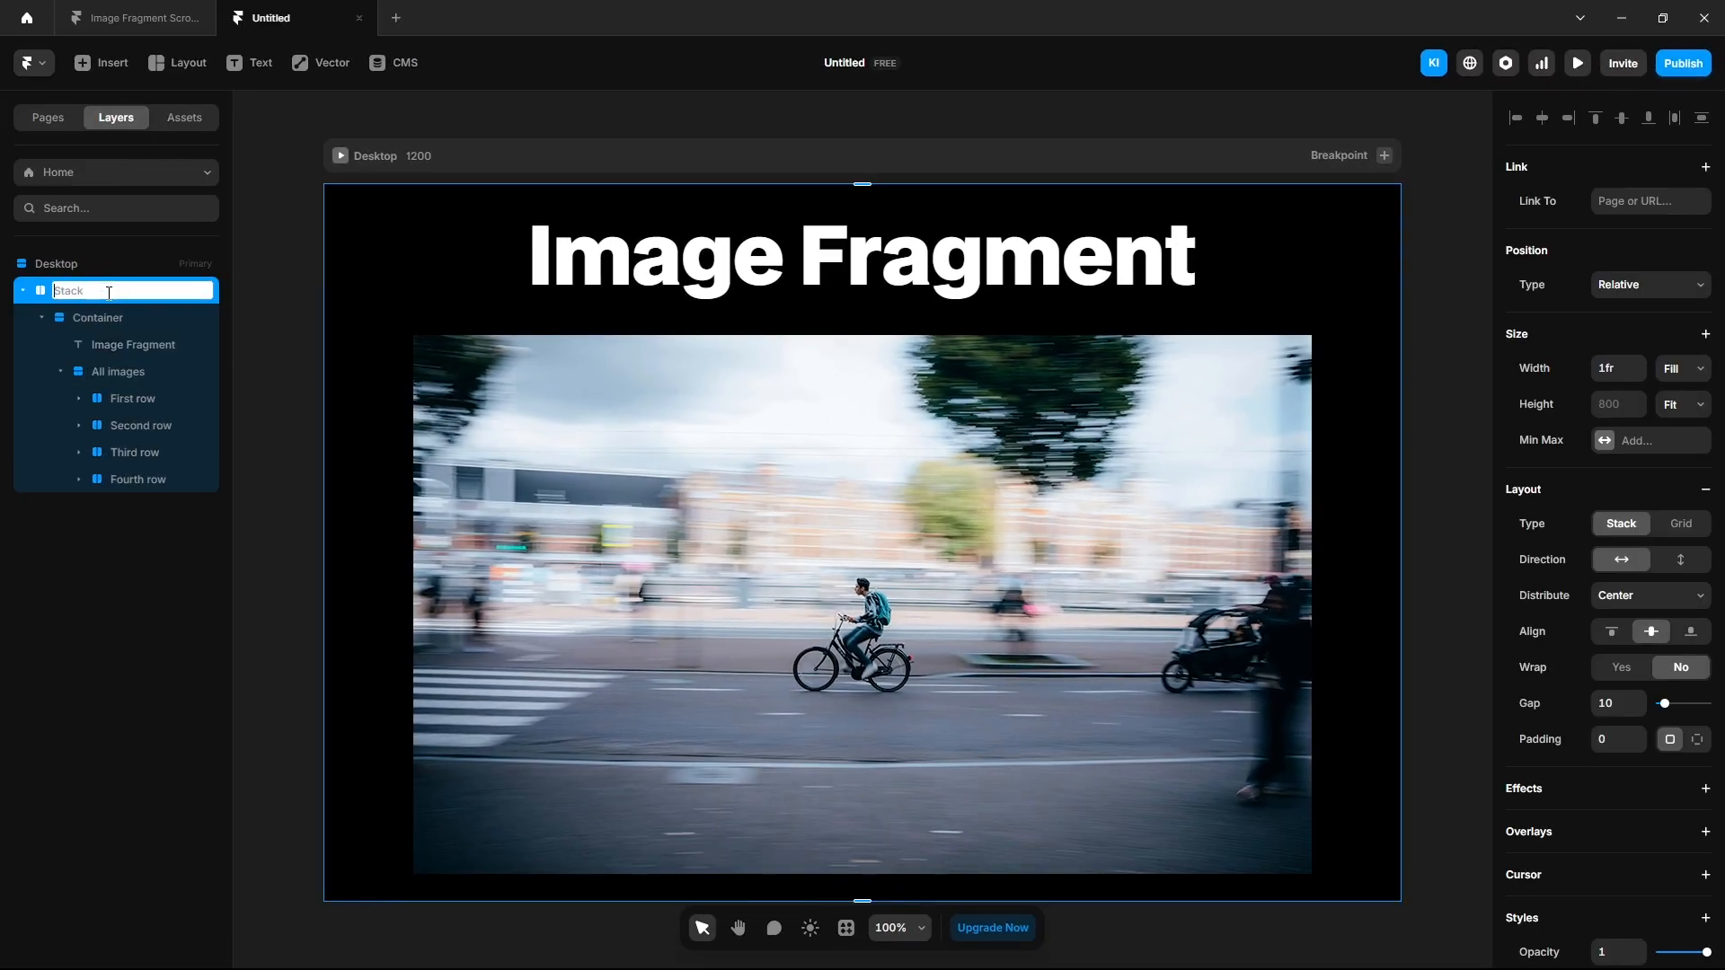
{"action": "type", "text": "Main"}
{"action": "key", "text": "Return"}
Set the Main stack's height to a fixed 1500 and align its contents to the top.
{"action": "left_click", "coordinate": [1624, 404]}
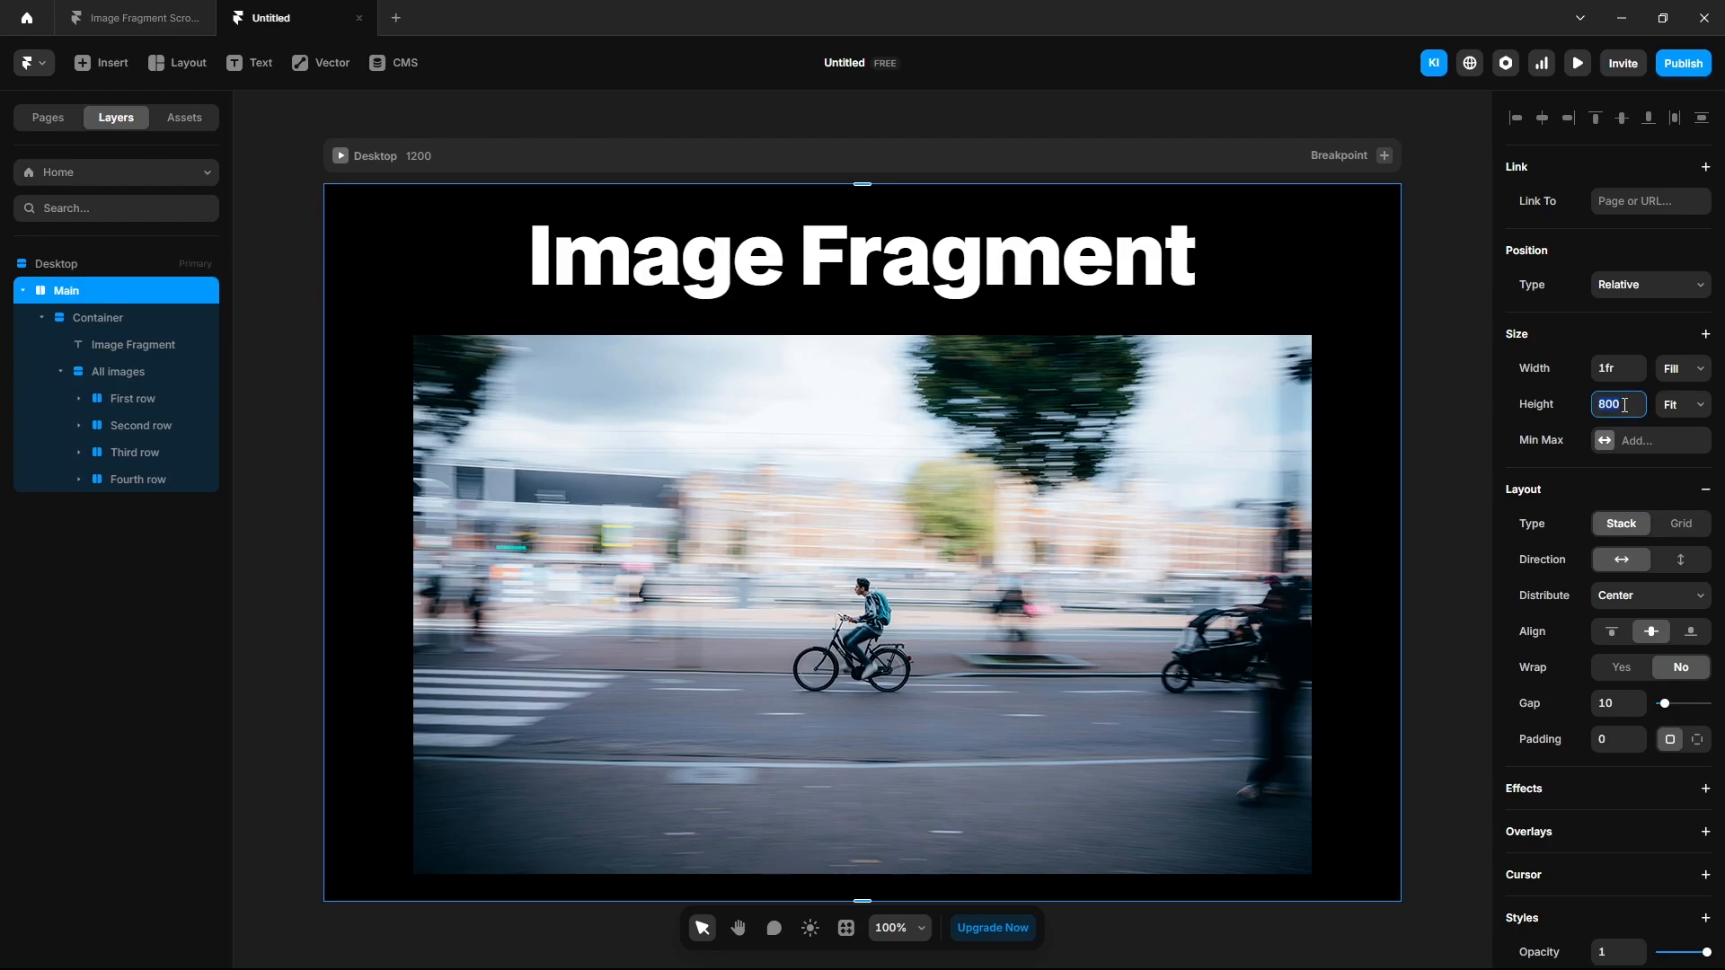
{"action": "type", "text": "1500"}
{"action": "key", "text": "Return"}
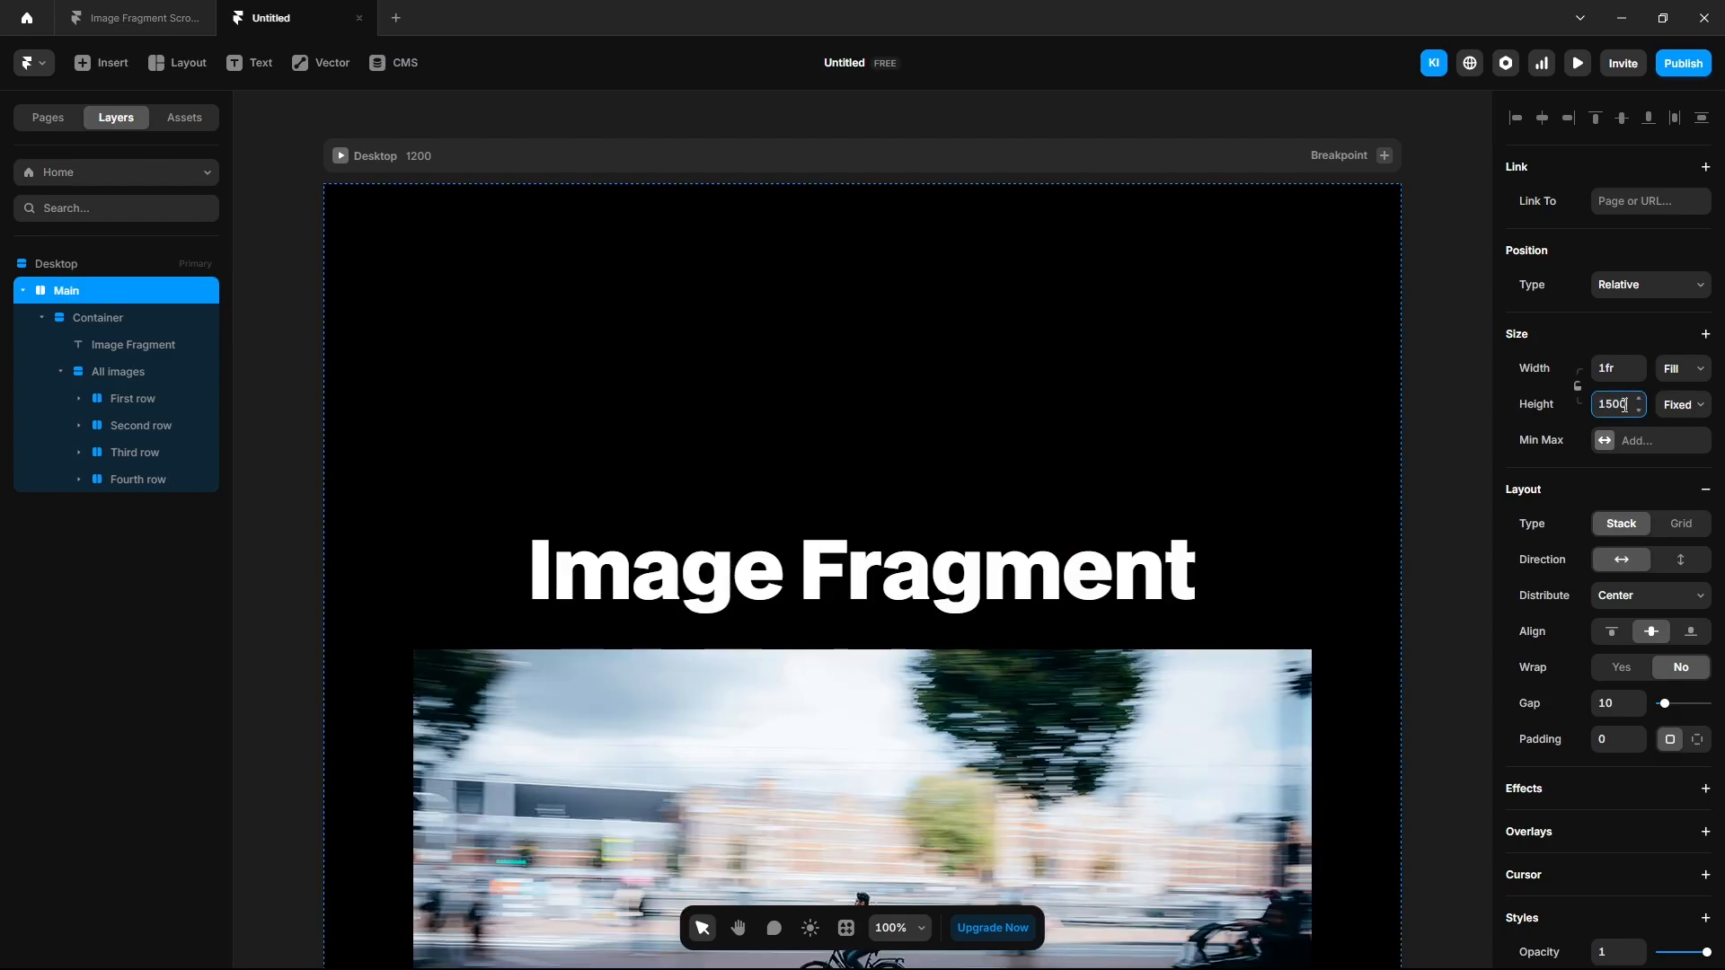
{"action": "left_click", "coordinate": [1612, 632]}
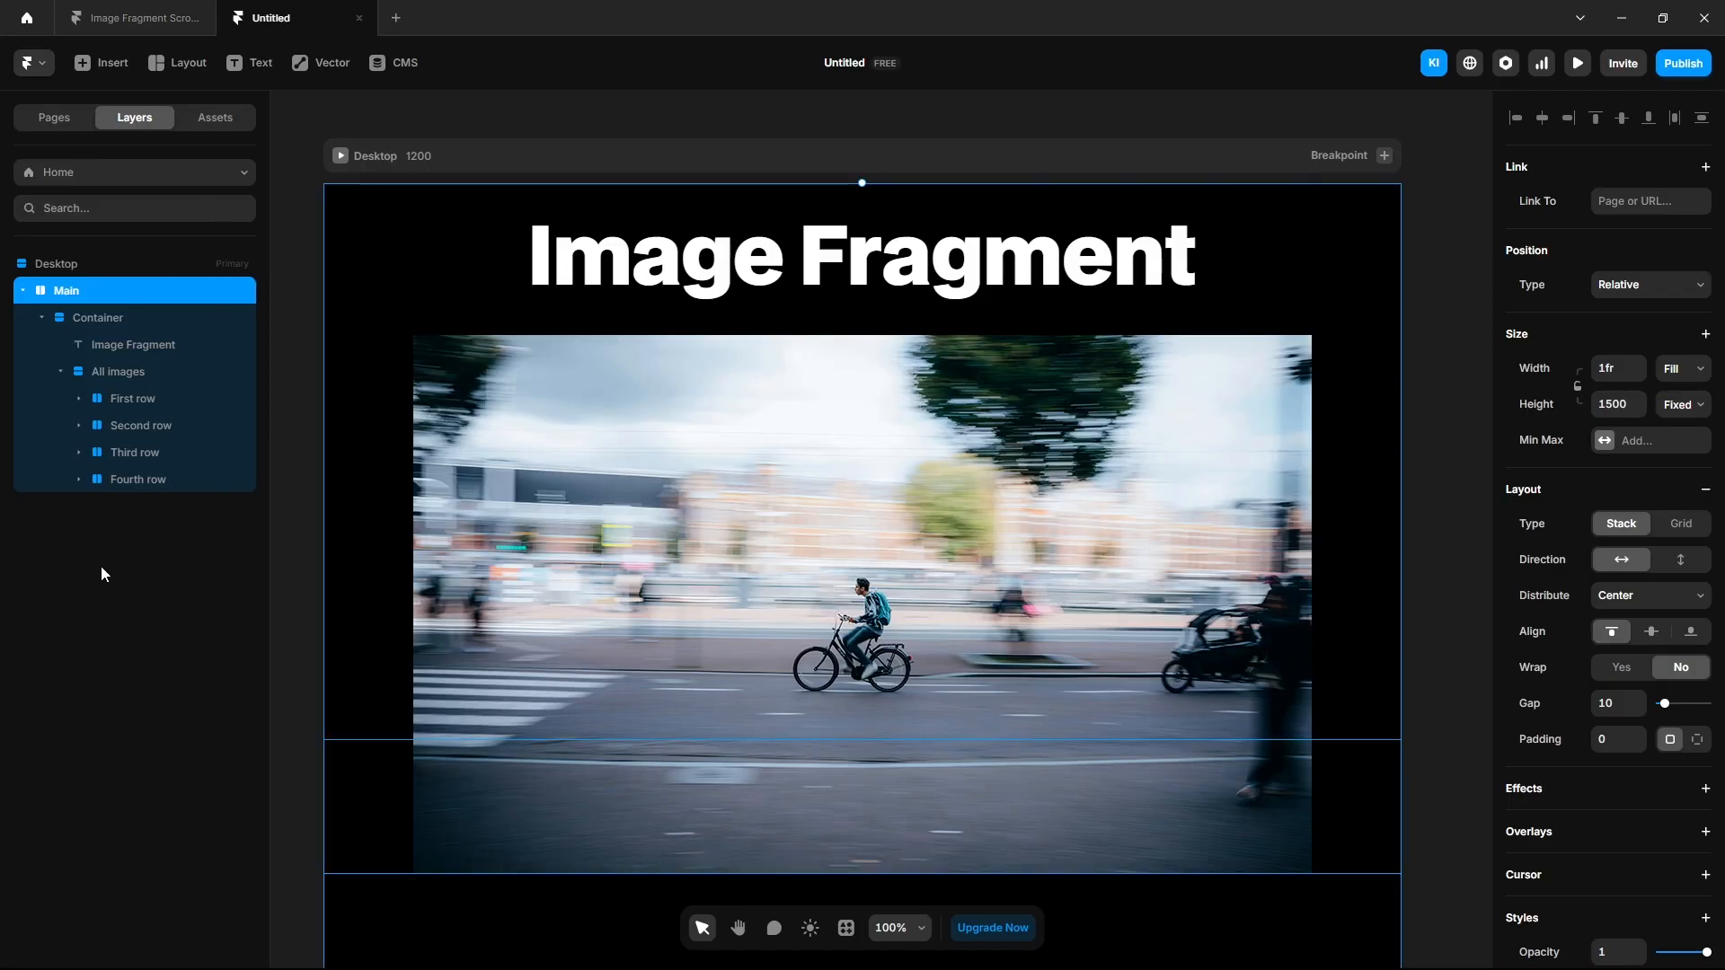
Change the position type of the Container stack inside Main.
{"action": "left_click", "coordinate": [104, 322]}
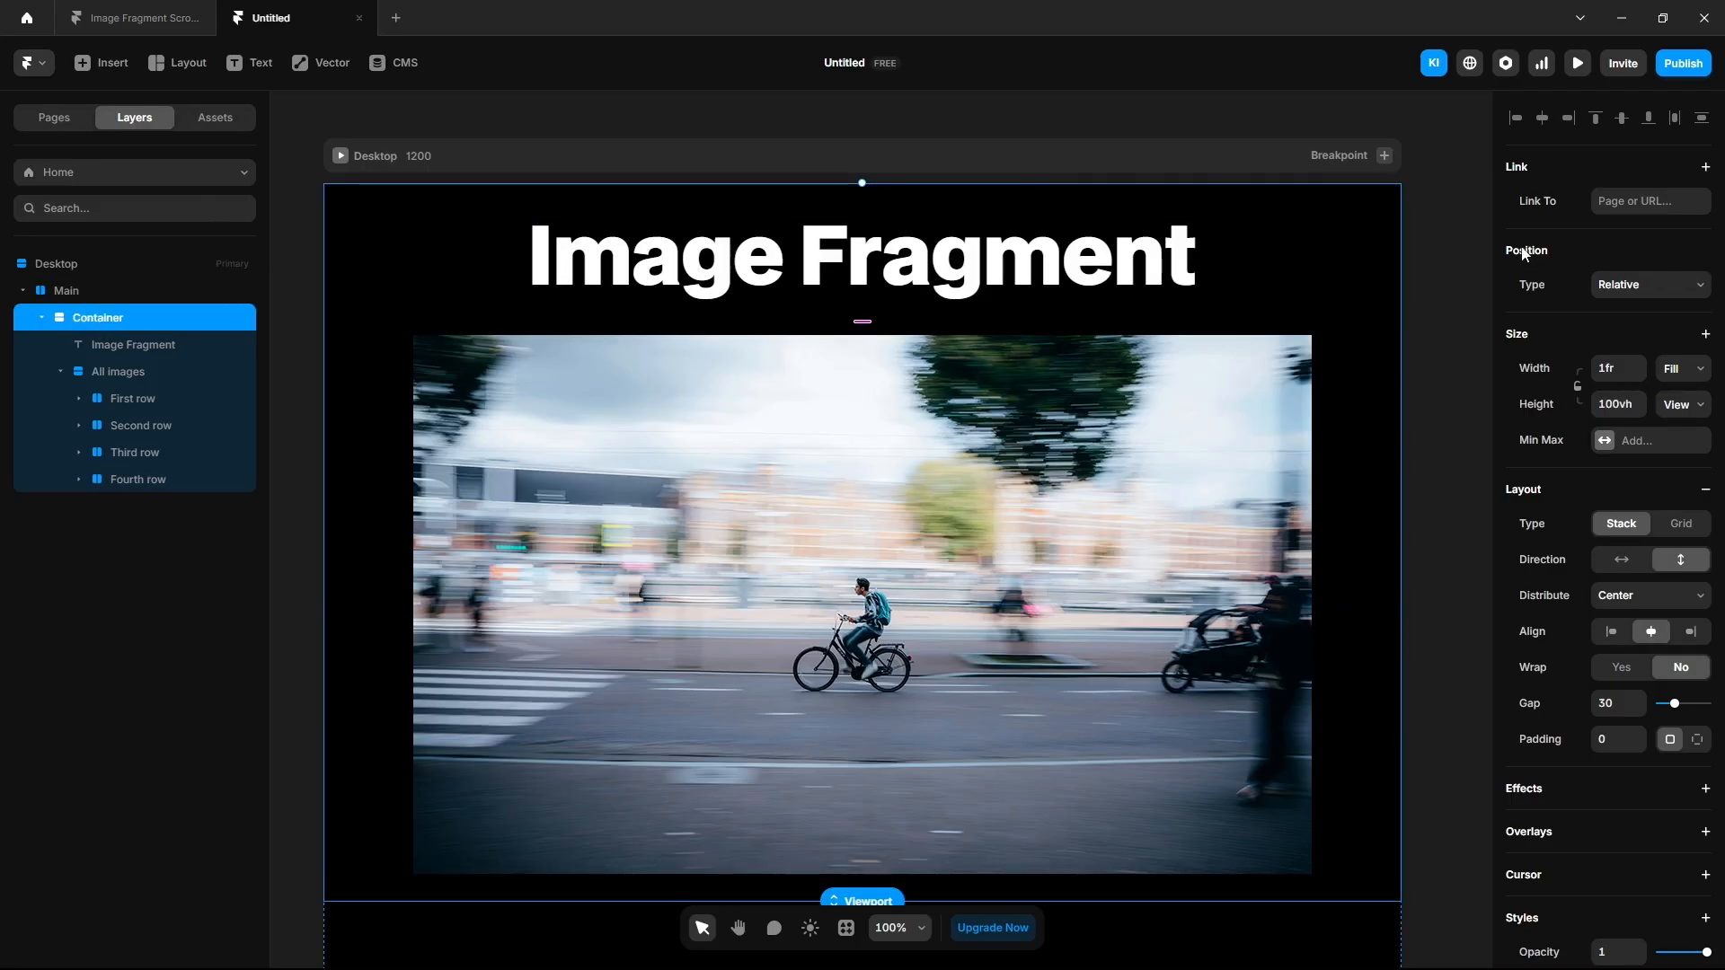
{"action": "left_click", "coordinate": [1620, 284]}
{"action": "left_click", "coordinate": [1617, 375]}
{"action": "left_click", "coordinate": [1445, 405]}
{"action": "scroll", "coordinate": [1031, 380], "scroll_direction": "down", "scroll_amount": 3}
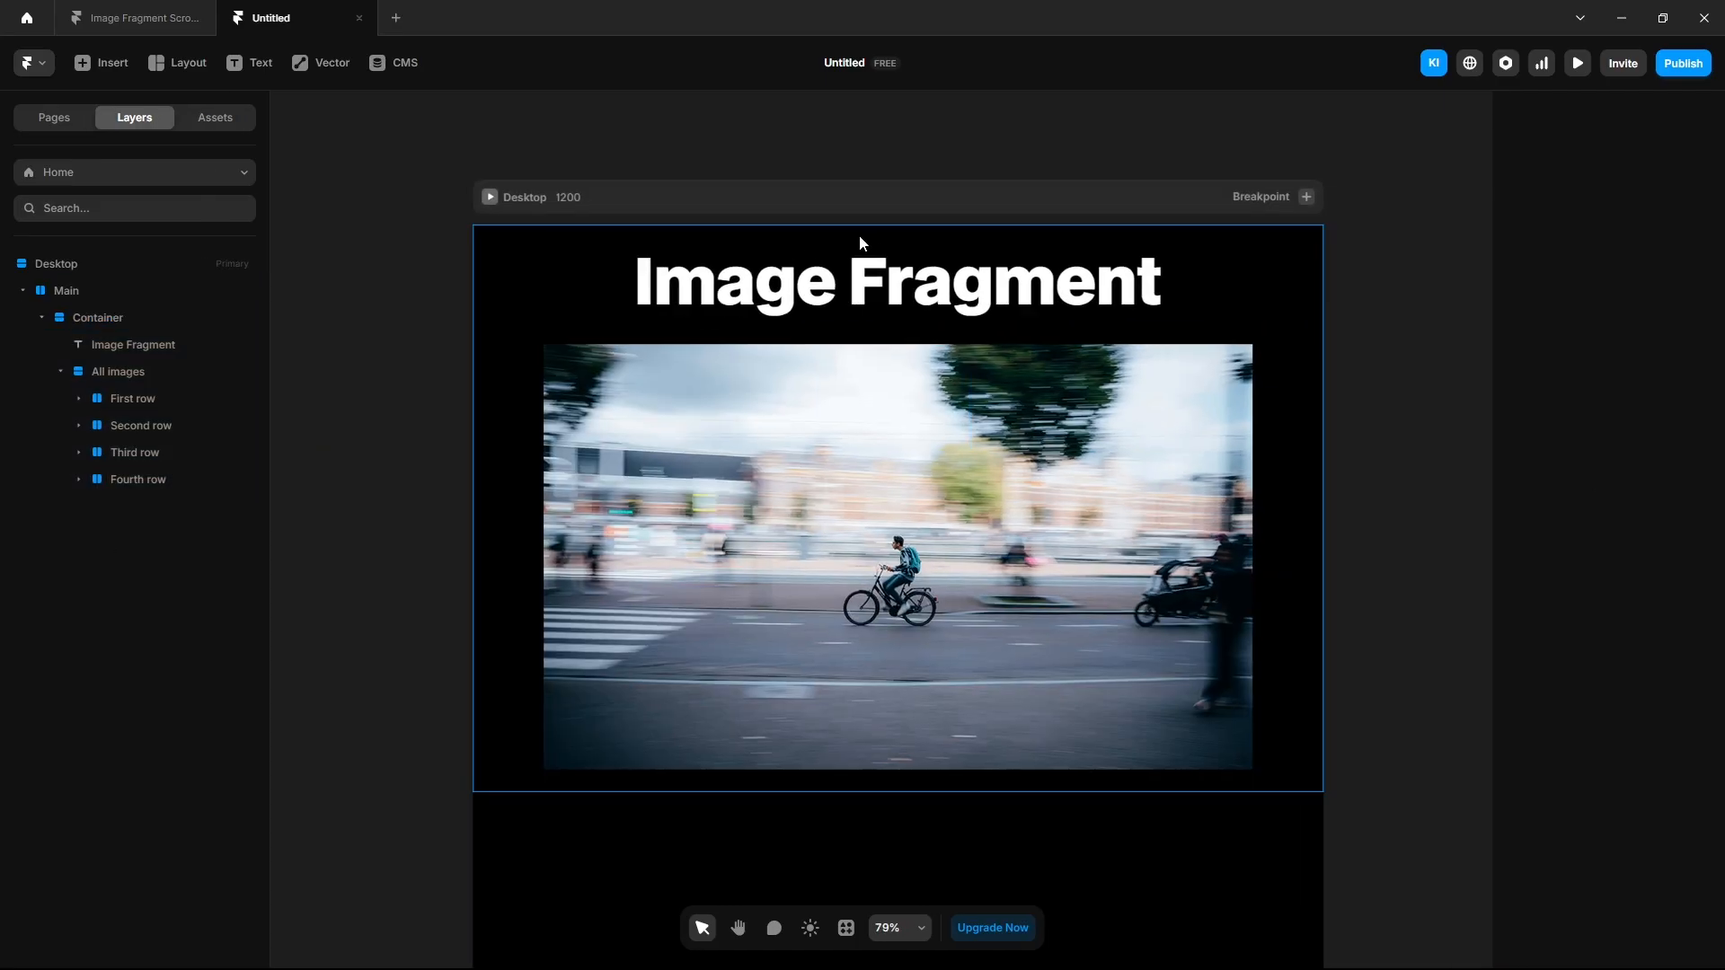
Draw a frame about 227 by 100 and place it in Main directly above Container.
{"action": "key", "text": "f"}
{"action": "left_click_drag", "start_coordinate": [570, 233], "coordinate": [731, 306]}
{"action": "left_click_drag", "start_coordinate": [108, 344], "coordinate": [56, 313]}
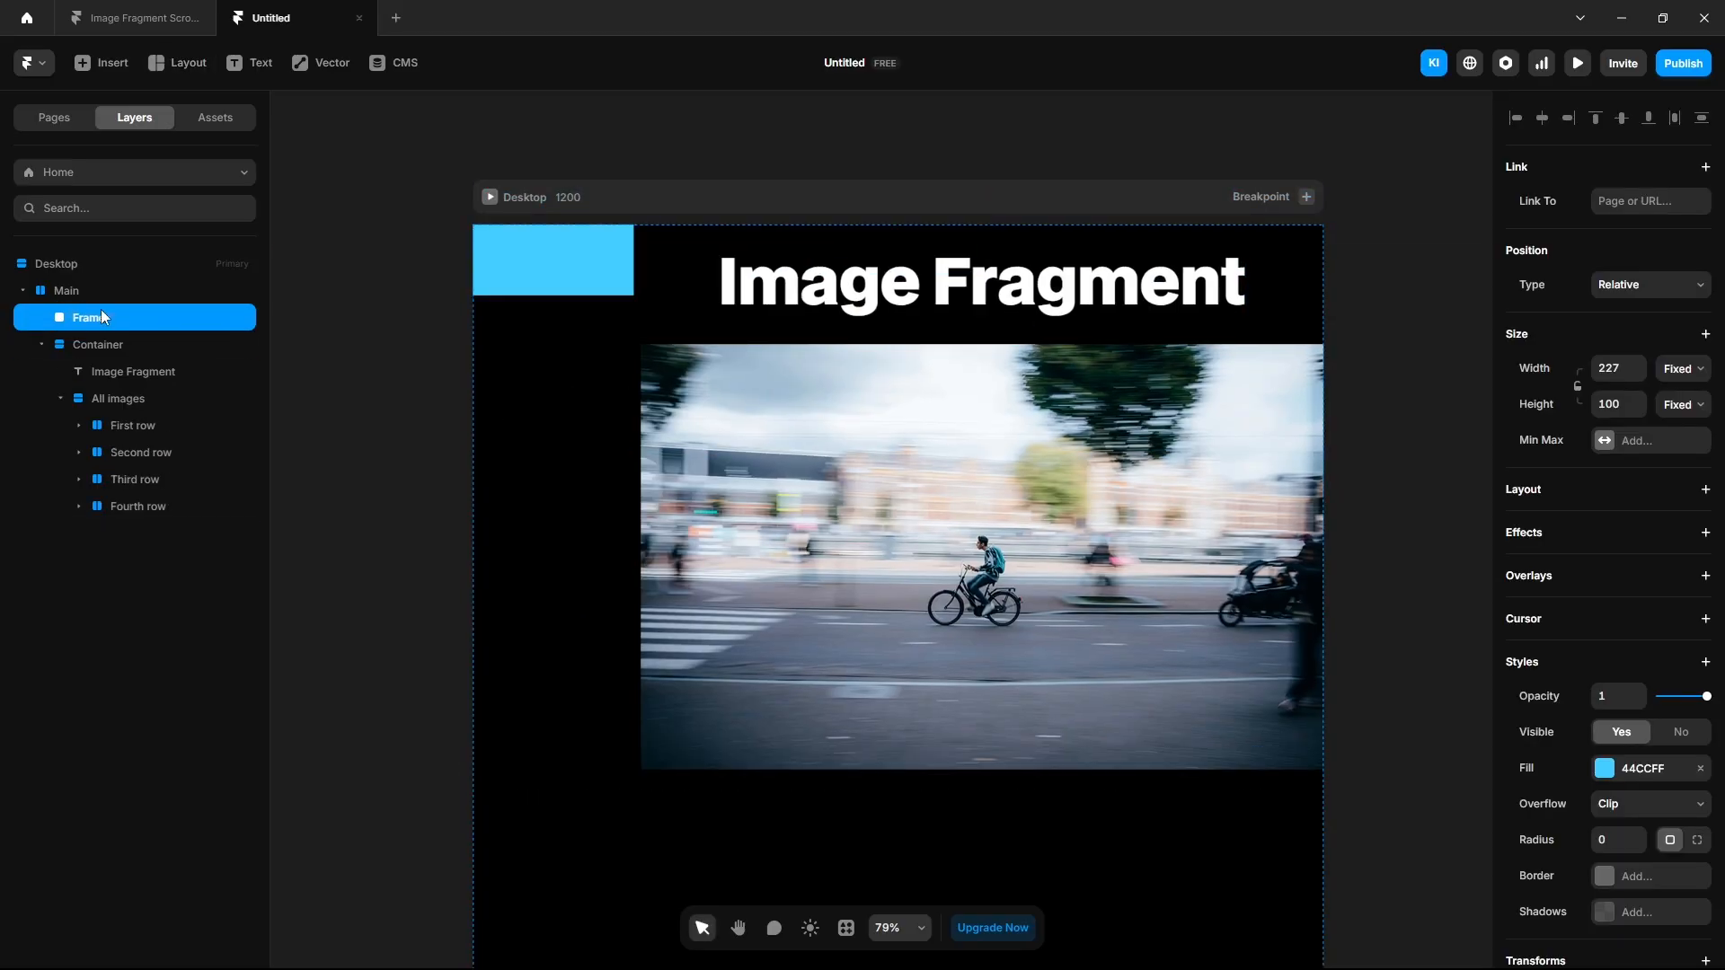
Set the Main stack to vertical direction and distribute its contents from the top.
{"action": "left_click", "coordinate": [1681, 559]}
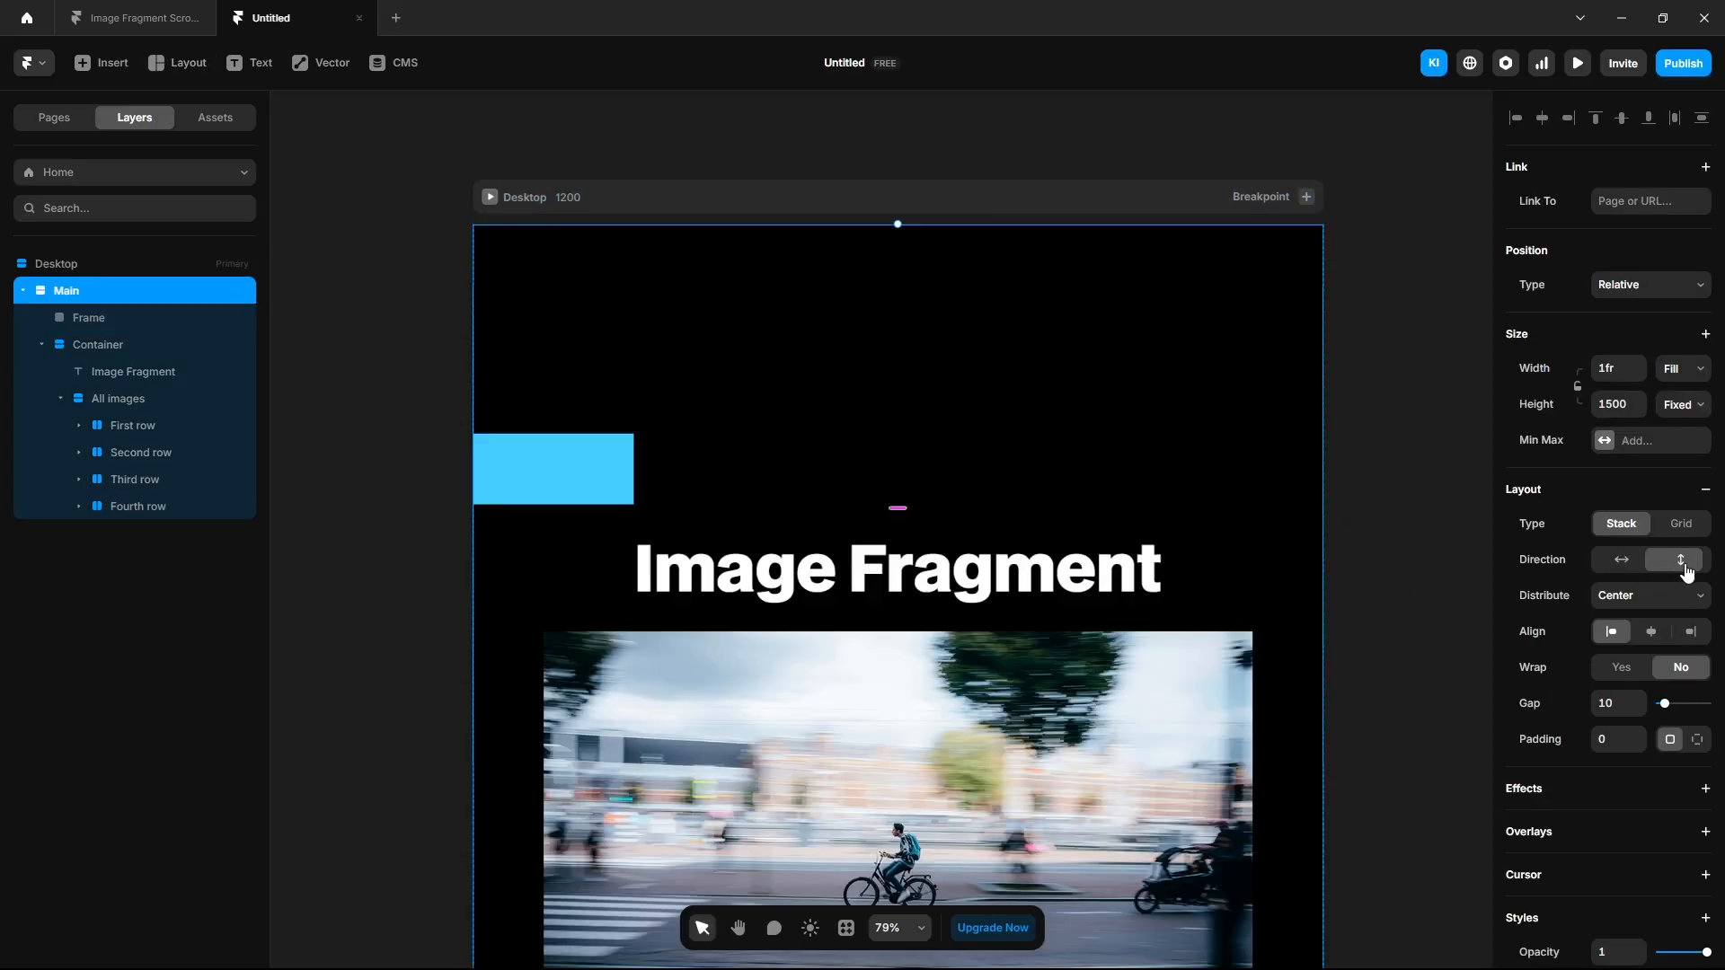
{"action": "left_click", "coordinate": [1621, 598]}
{"action": "left_click", "coordinate": [1629, 622]}
Rename the frame above Container as "Spacer" and set its width to Fill and its height to 200.
{"action": "double_click", "coordinate": [113, 318]}
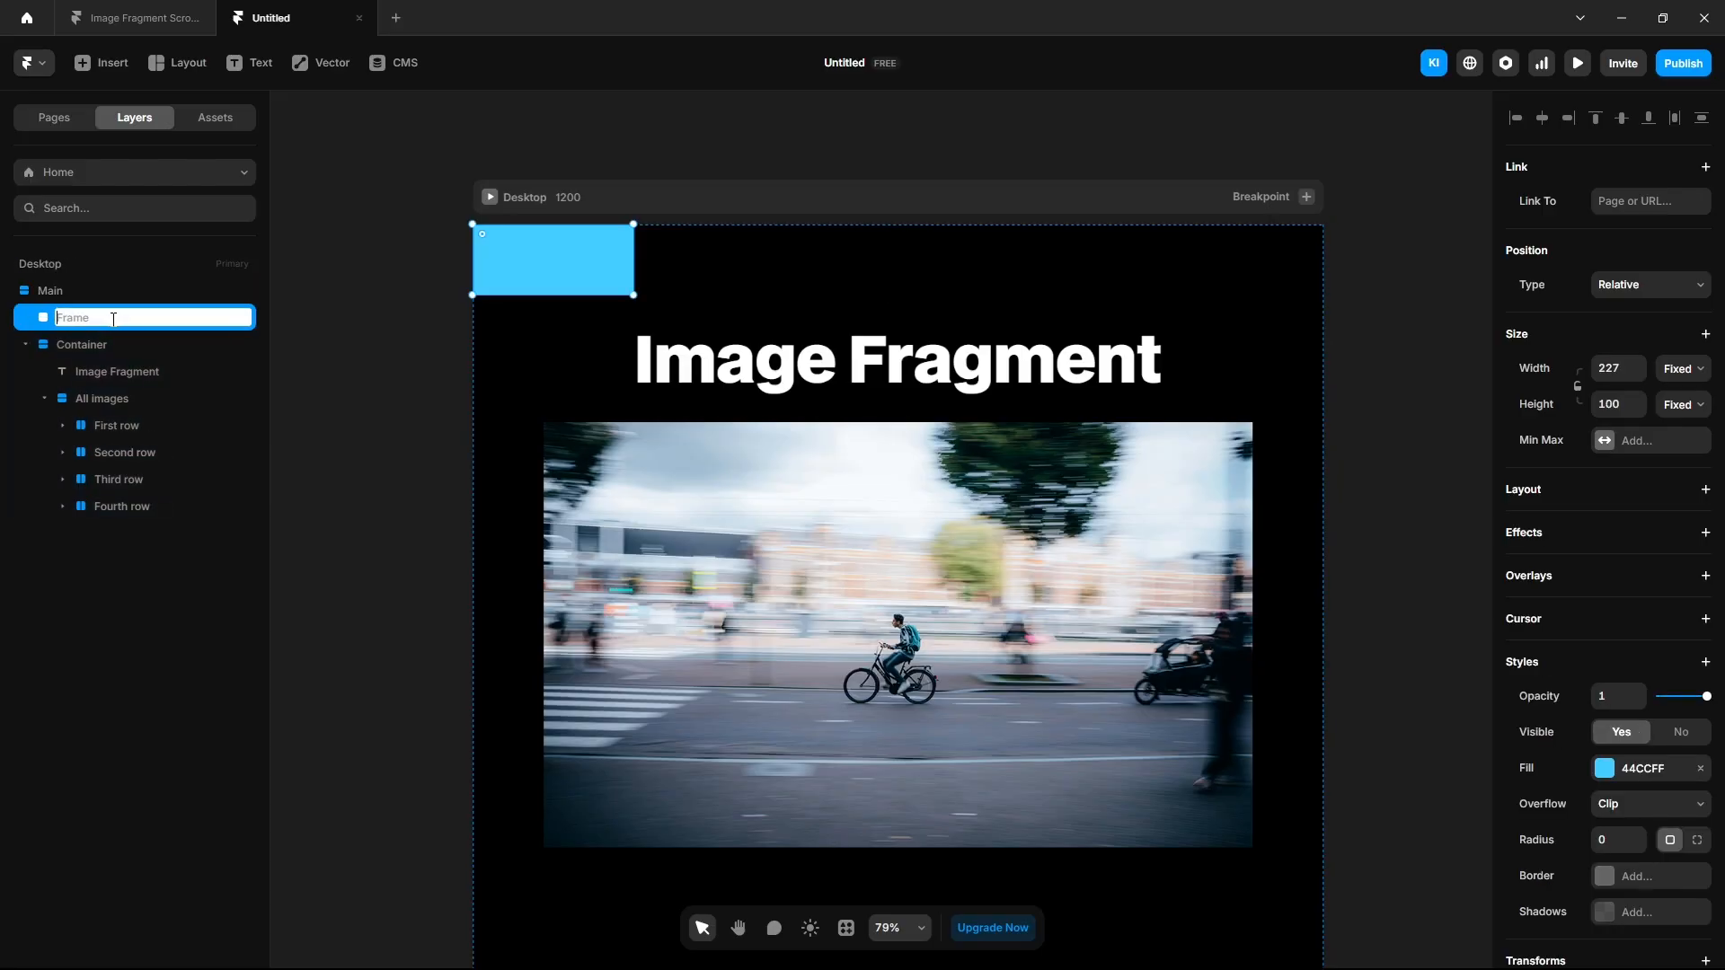
{"action": "type", "text": "Spacer"}
{"action": "key", "text": "Return"}
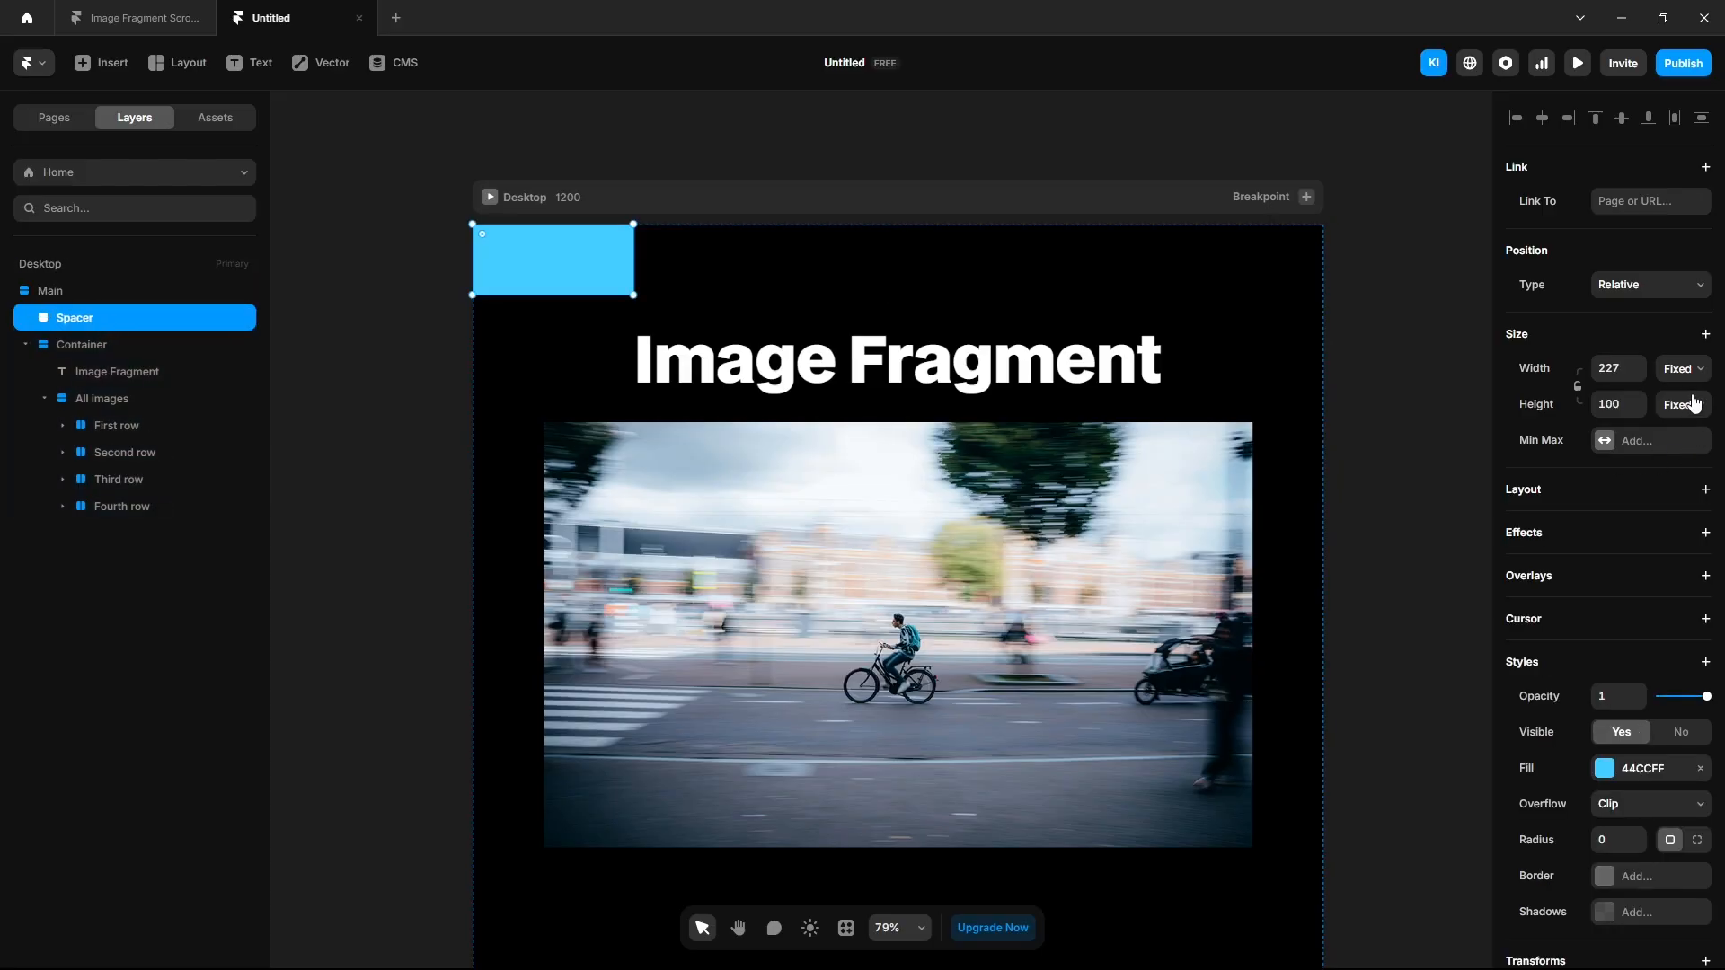
{"action": "left_click", "coordinate": [1684, 368]}
{"action": "left_click", "coordinate": [1685, 435]}
{"action": "left_click", "coordinate": [1610, 405]}
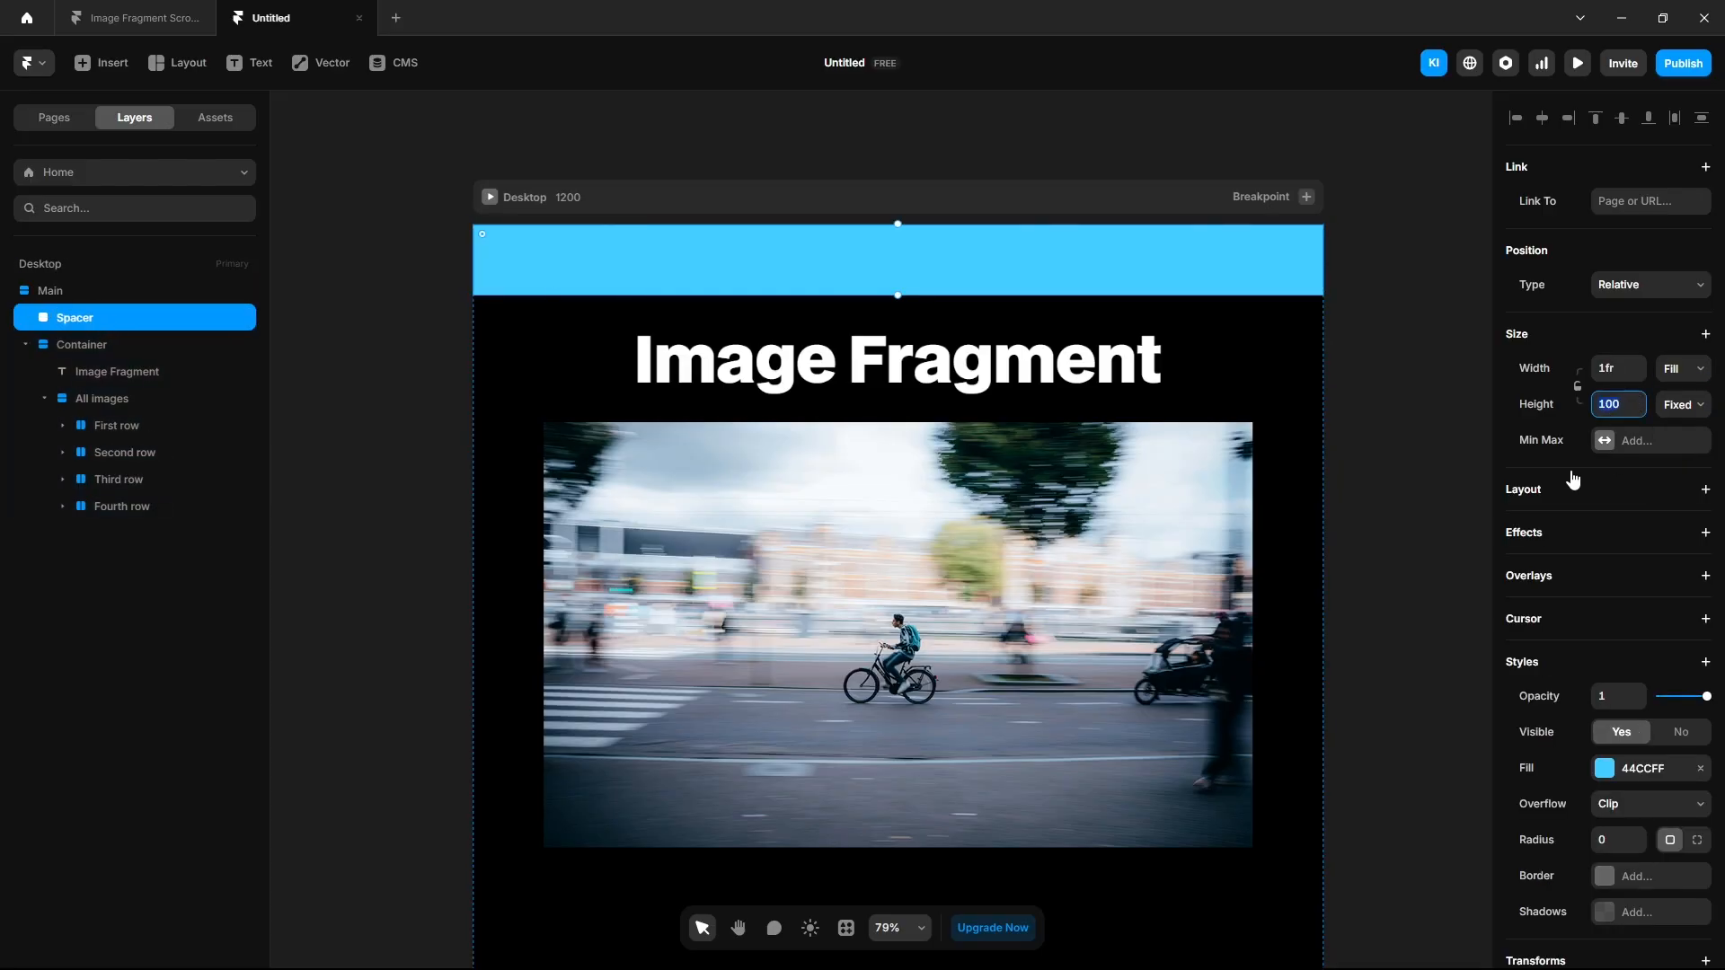
{"action": "key", "text": "Return"}
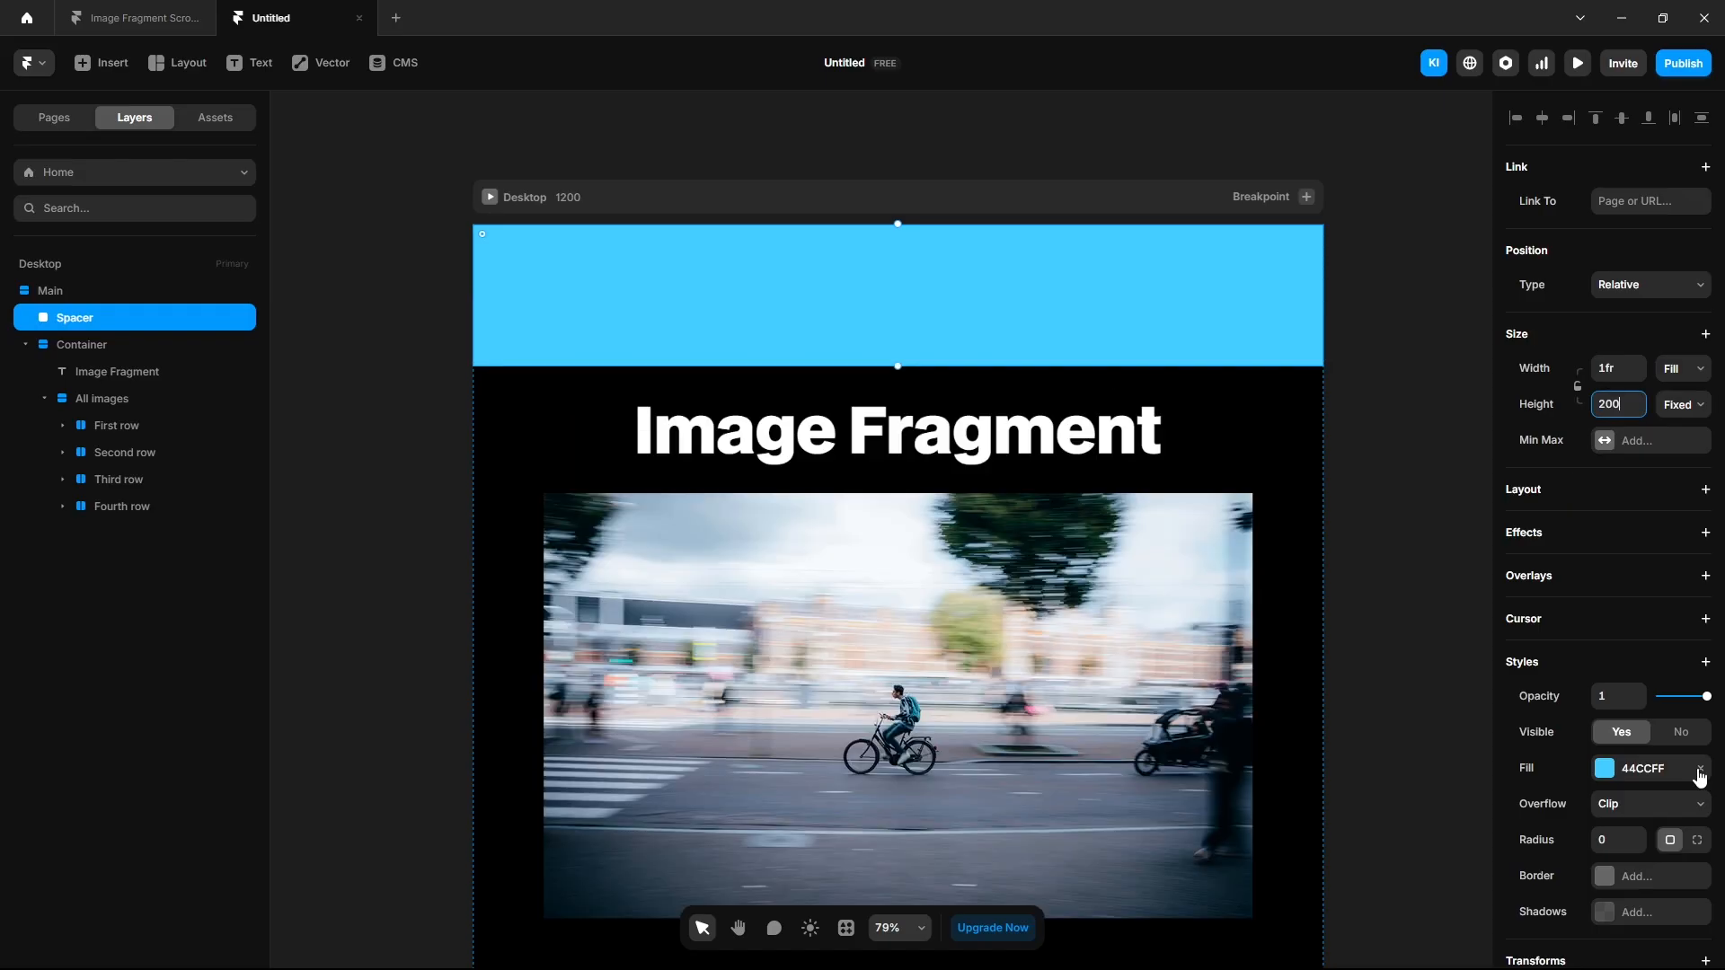
Remove the blue fill from the Spacer frame.
{"action": "left_click", "coordinate": [1701, 774]}
{"action": "scroll", "coordinate": [1448, 721], "scroll_direction": "down", "scroll_amount": 2}
{"action": "left_click", "coordinate": [1449, 717]}
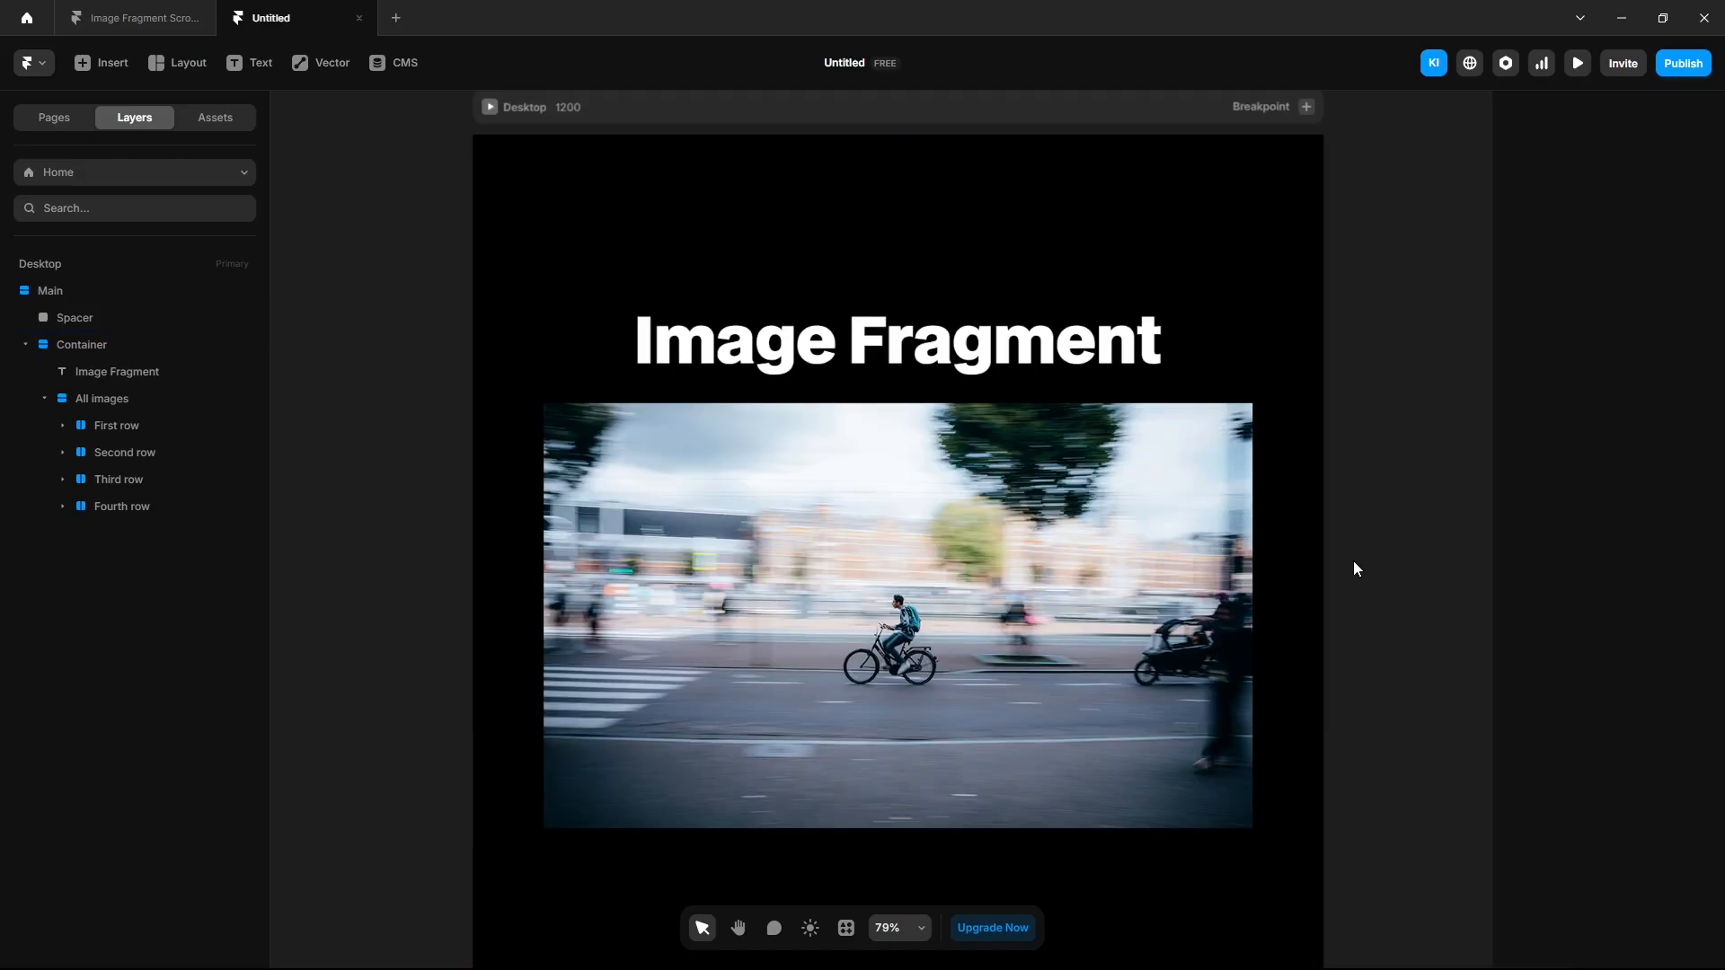
Add a Scroll Transform effect to image 1 in First row.
{"action": "left_click", "coordinate": [600, 444]}
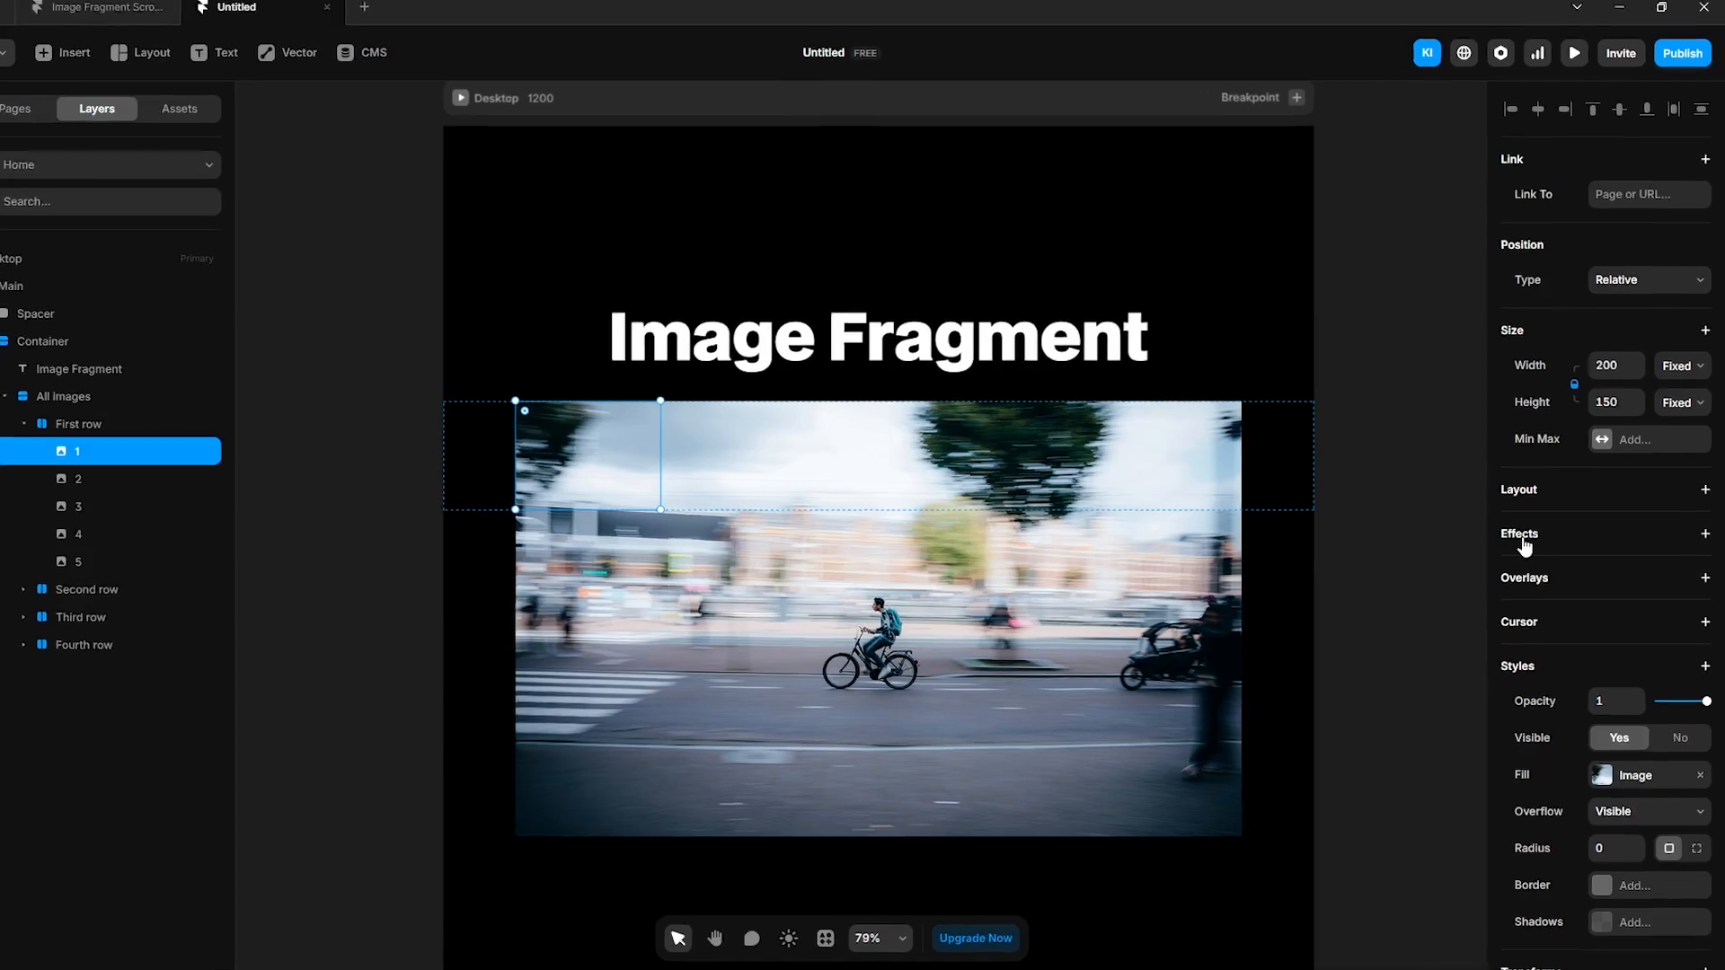
{"action": "left_click", "coordinate": [1526, 536]}
{"action": "mouse_move", "coordinate": [1333, 852]}
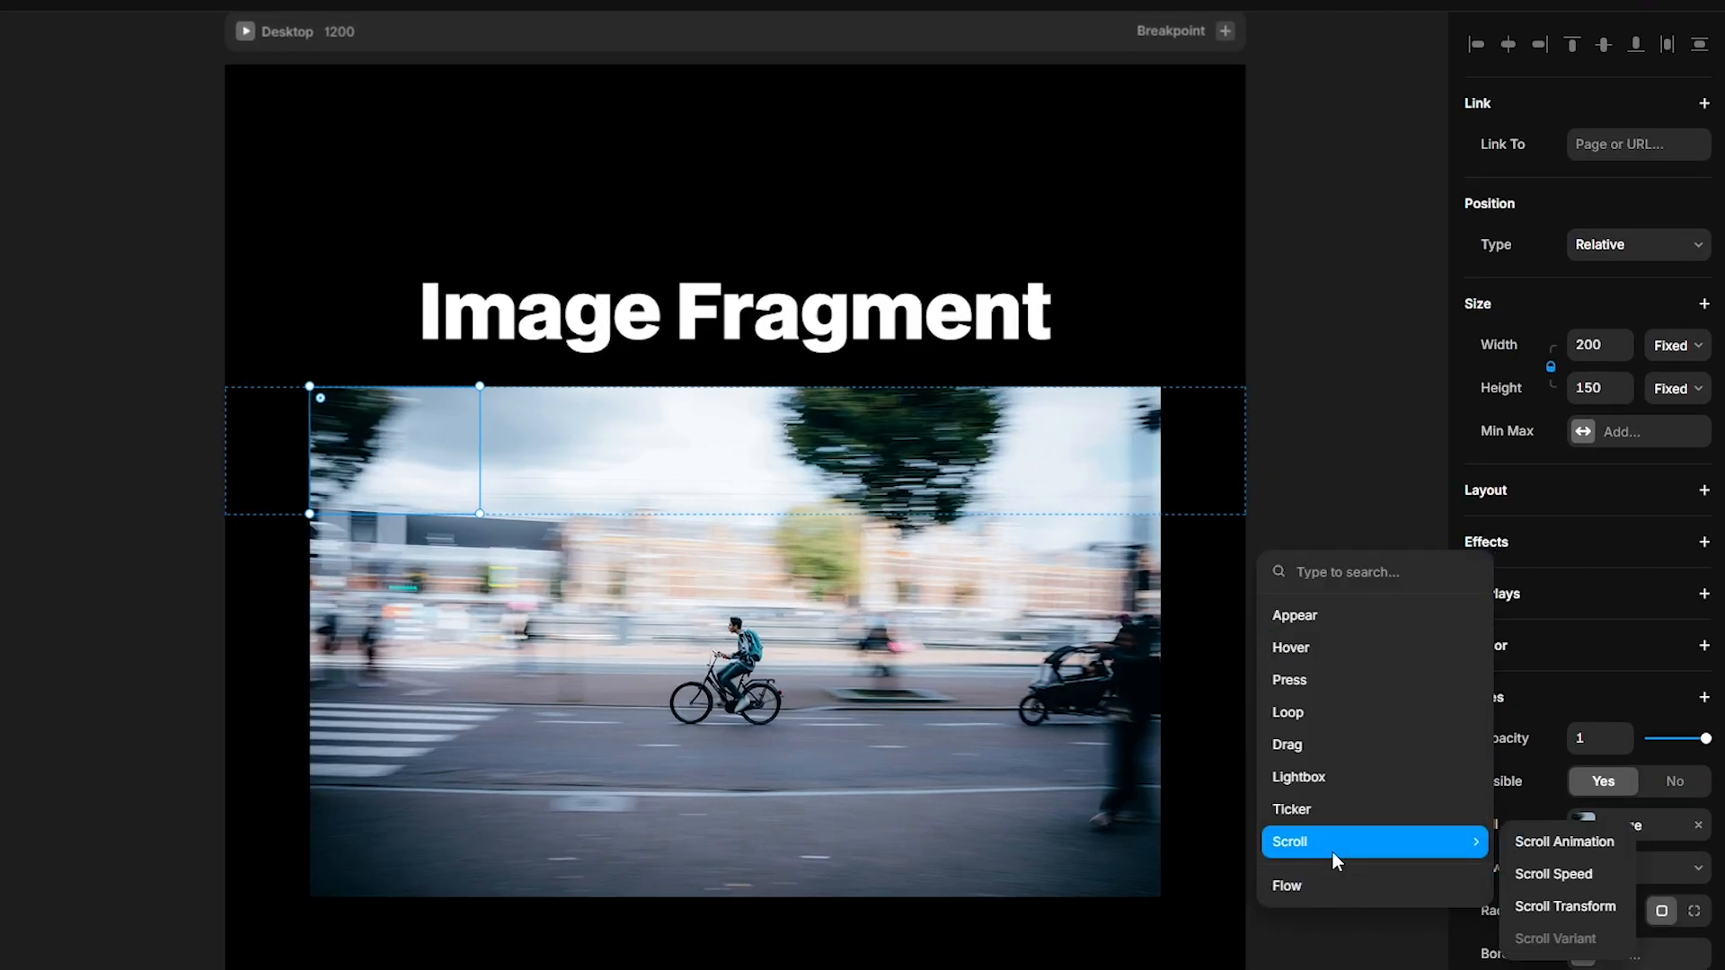
{"action": "left_click", "coordinate": [1555, 904]}
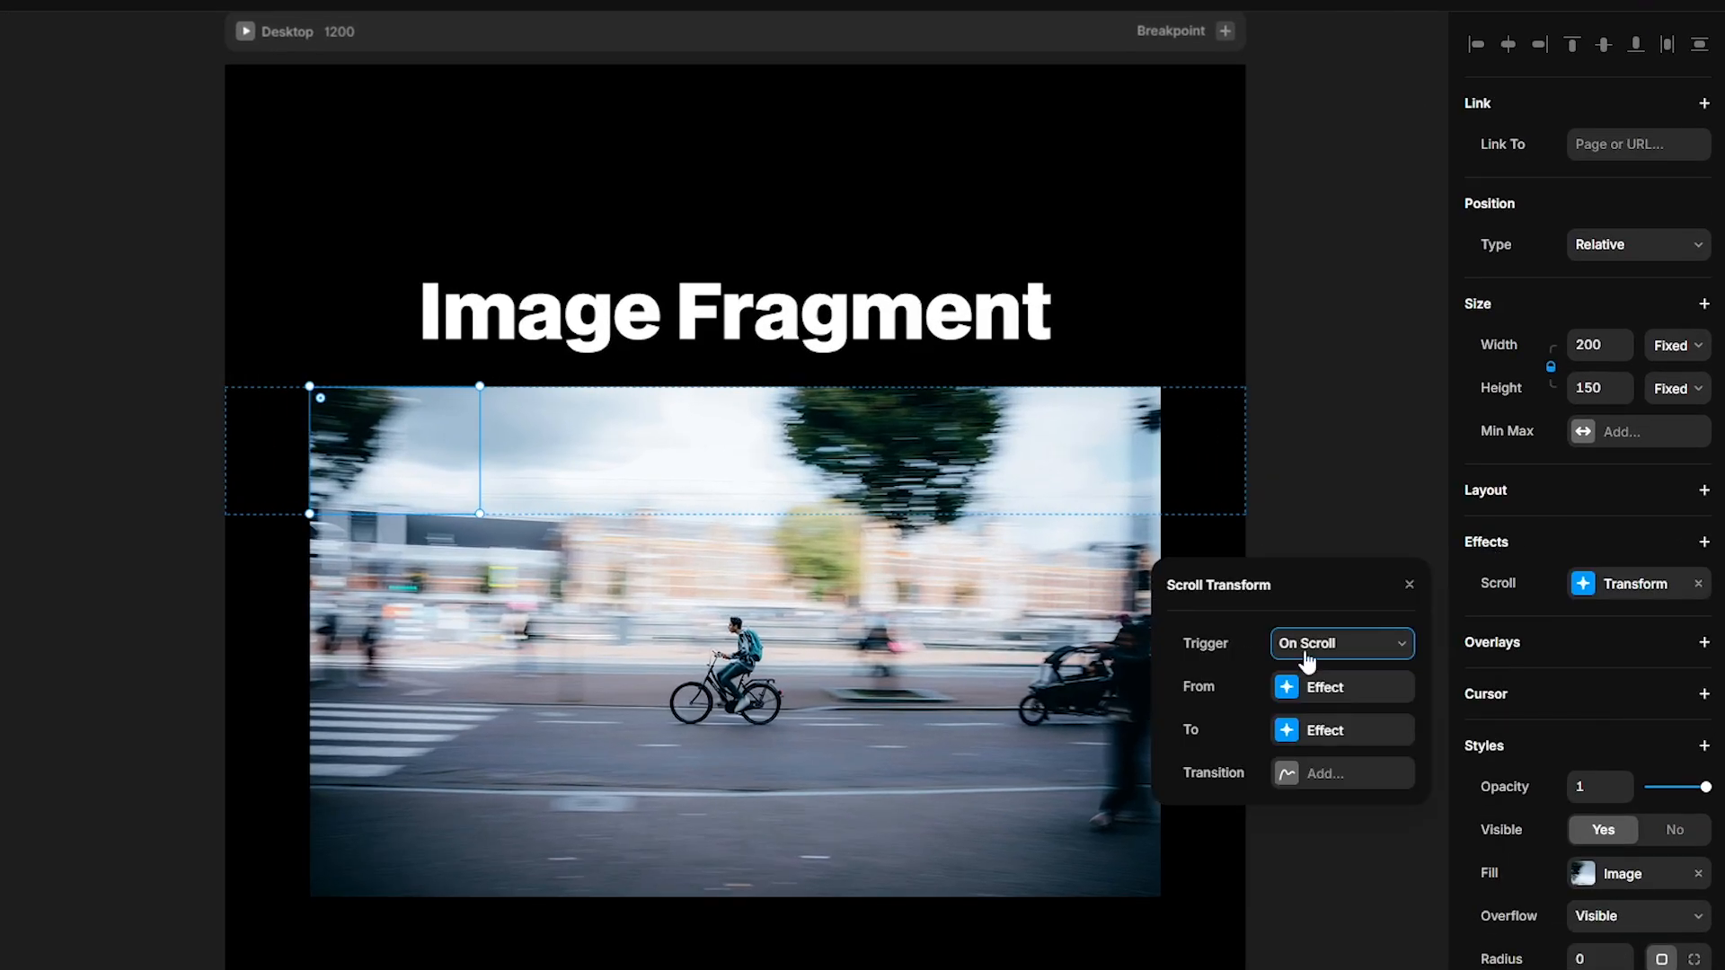
Set the From effect of image 1's scroll transform to opacity 1 and scale 1.
{"action": "left_click", "coordinate": [1335, 694]}
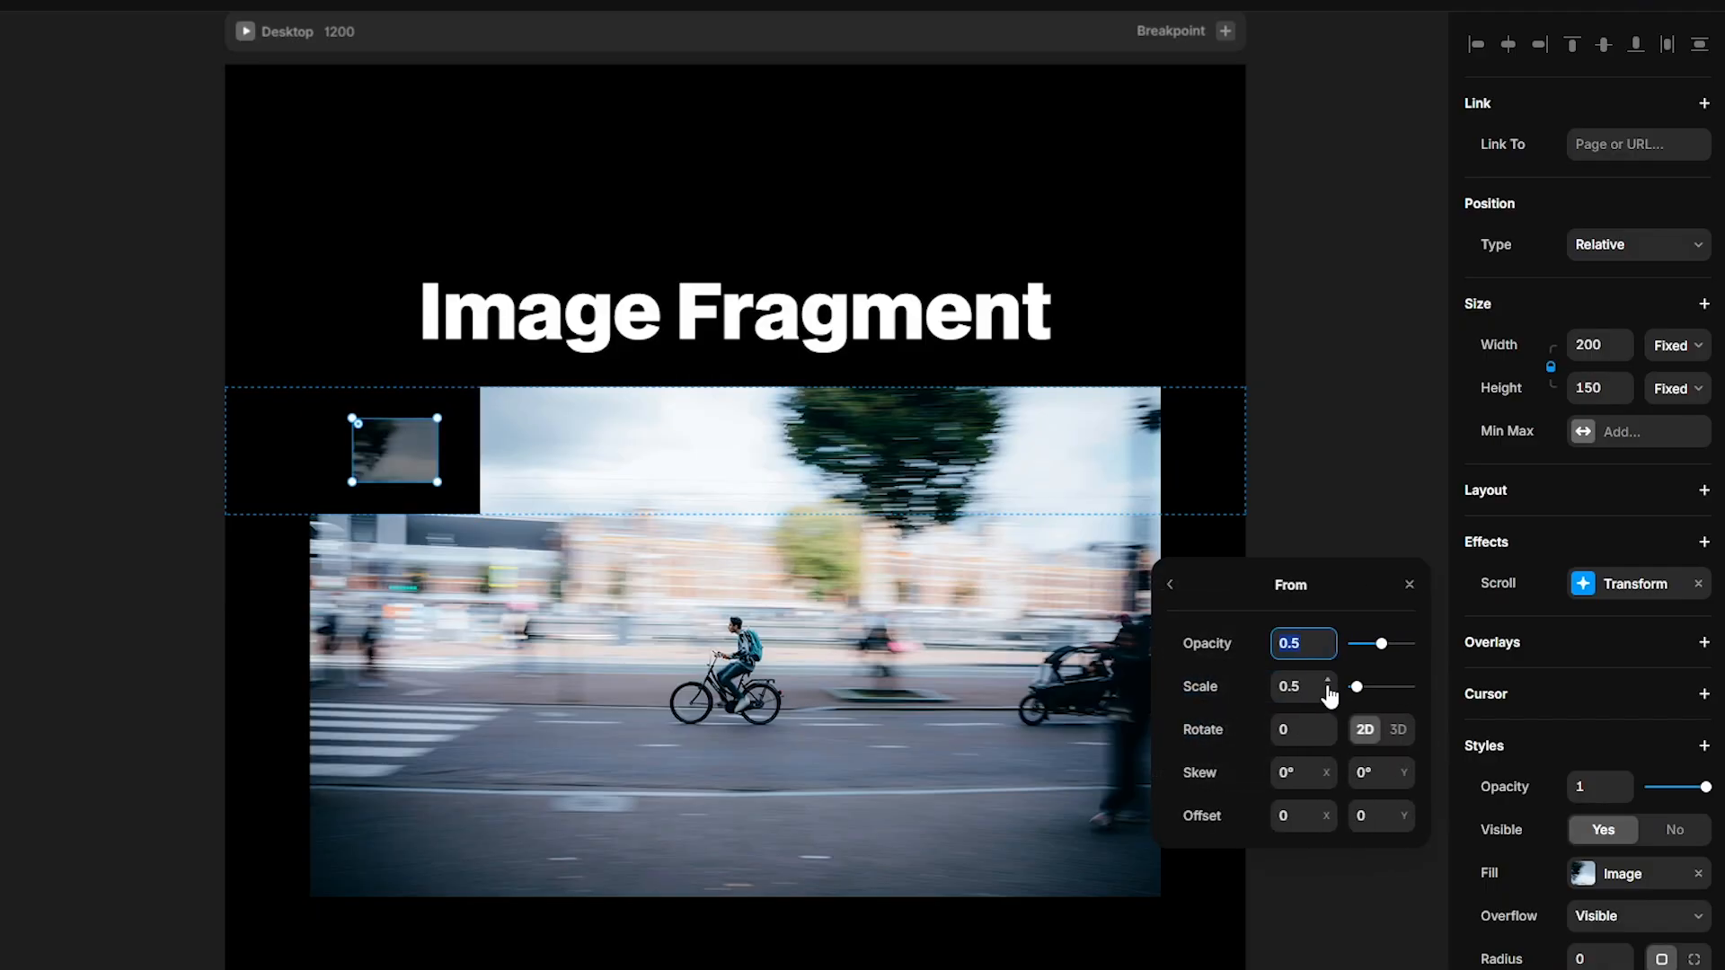
{"action": "type", "text": "1"}
{"action": "key", "text": "Return"}
{"action": "left_click", "coordinate": [1308, 685]}
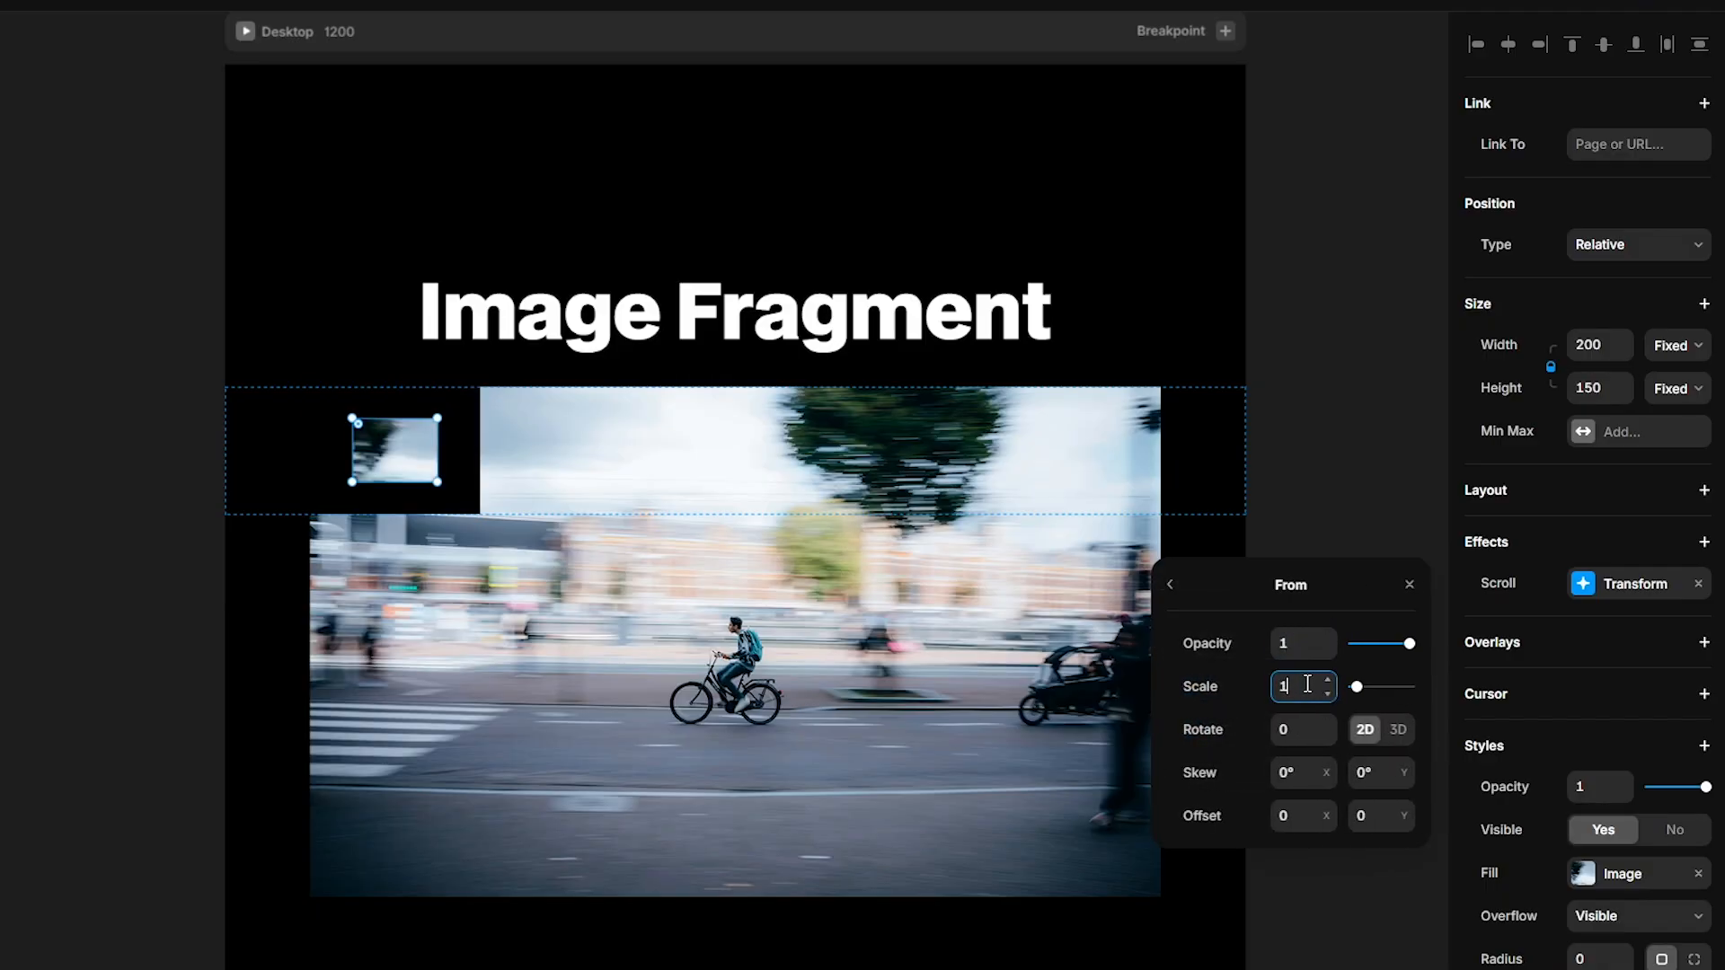
{"action": "type", "text": "1"}
{"action": "key", "text": "Return"}
Set the rotation in image 1's From effect to -20.
{"action": "left_click", "coordinate": [1328, 737]}
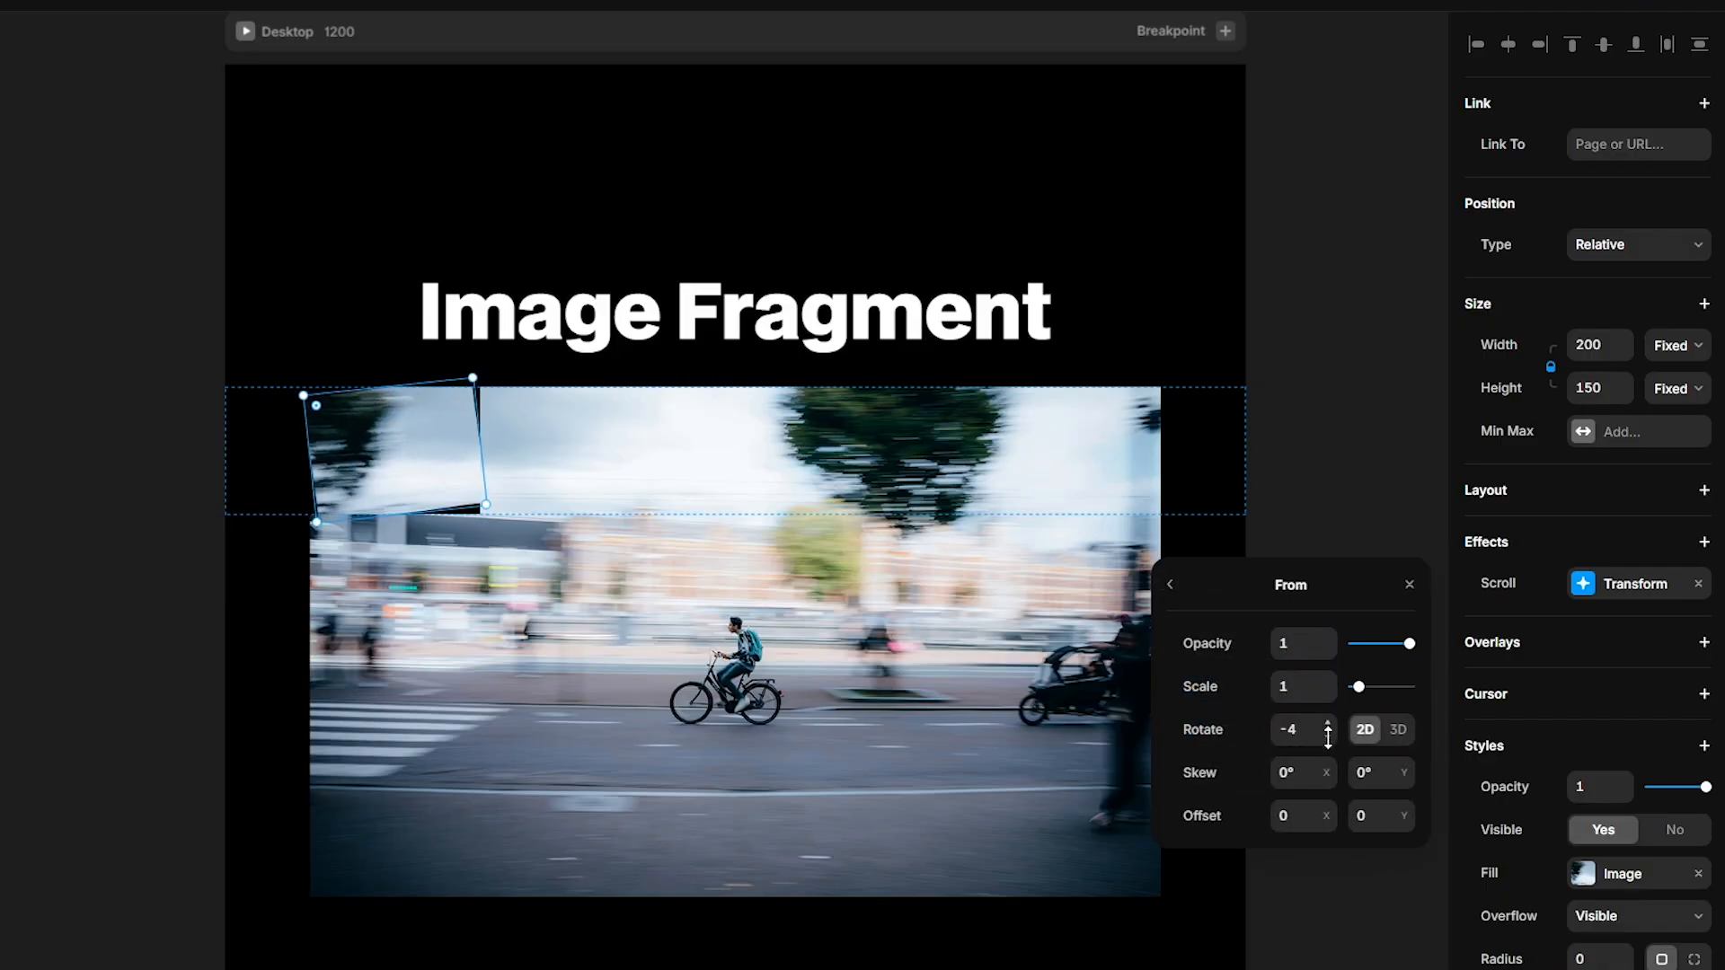
{"action": "left_click", "coordinate": [1309, 737]}
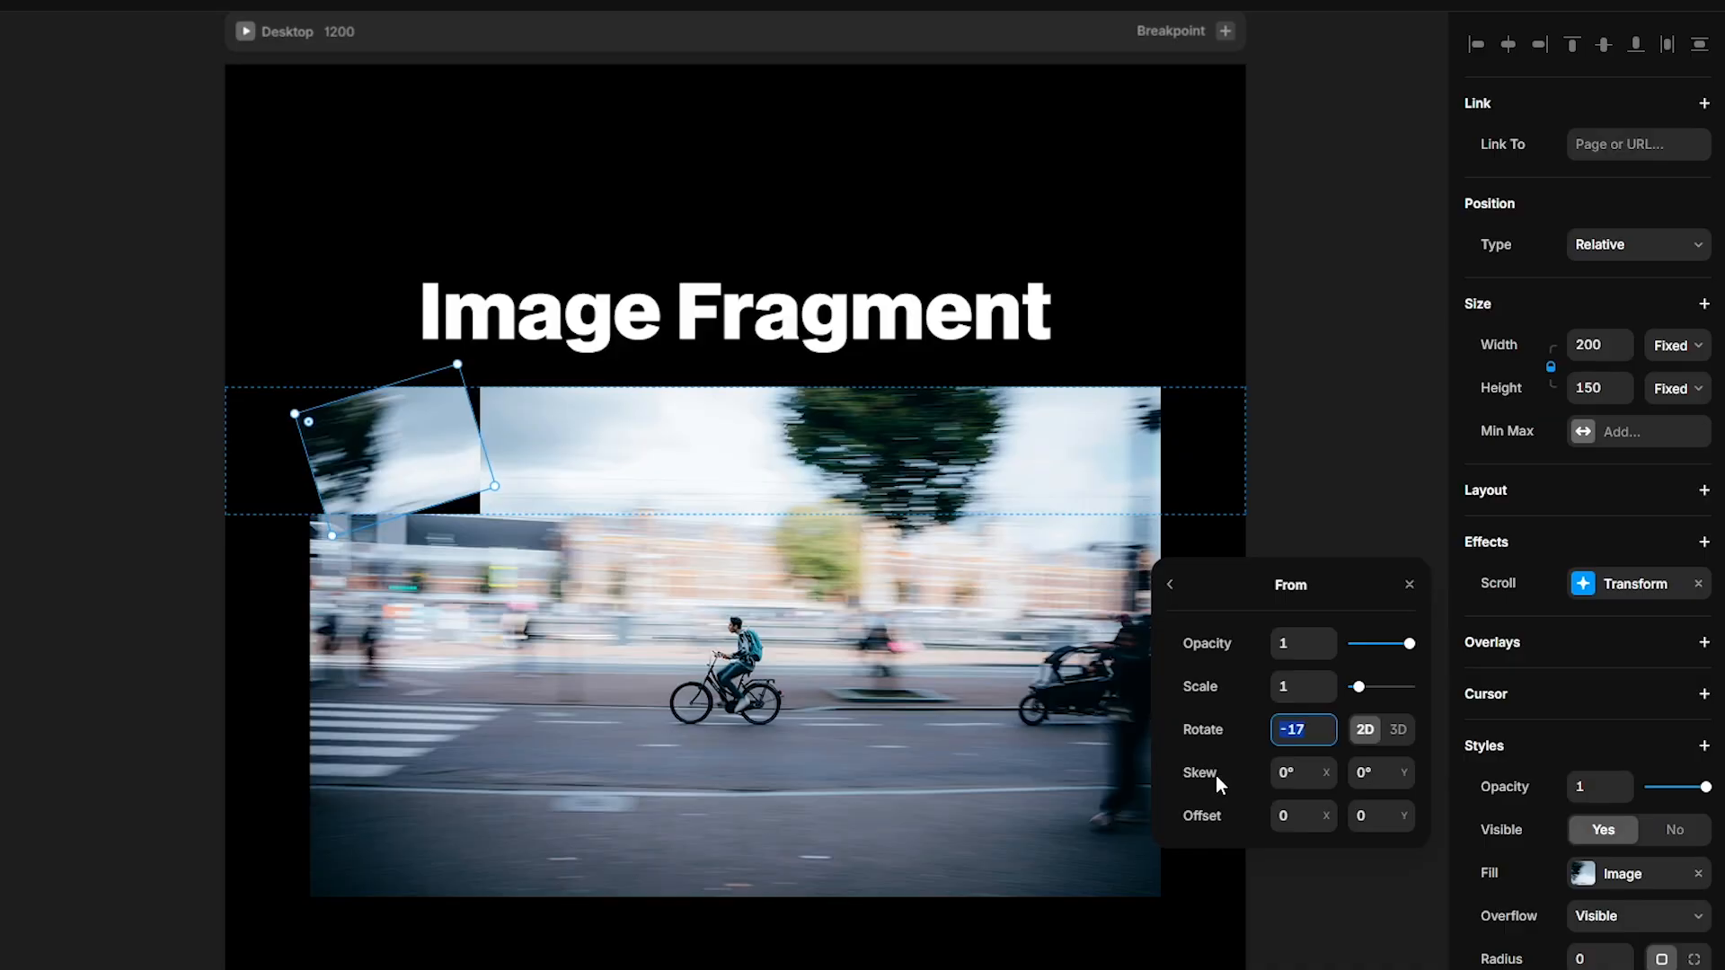
{"action": "key", "text": "Down"}
{"action": "key", "text": "Down"}
{"action": "key", "text": "Down"}
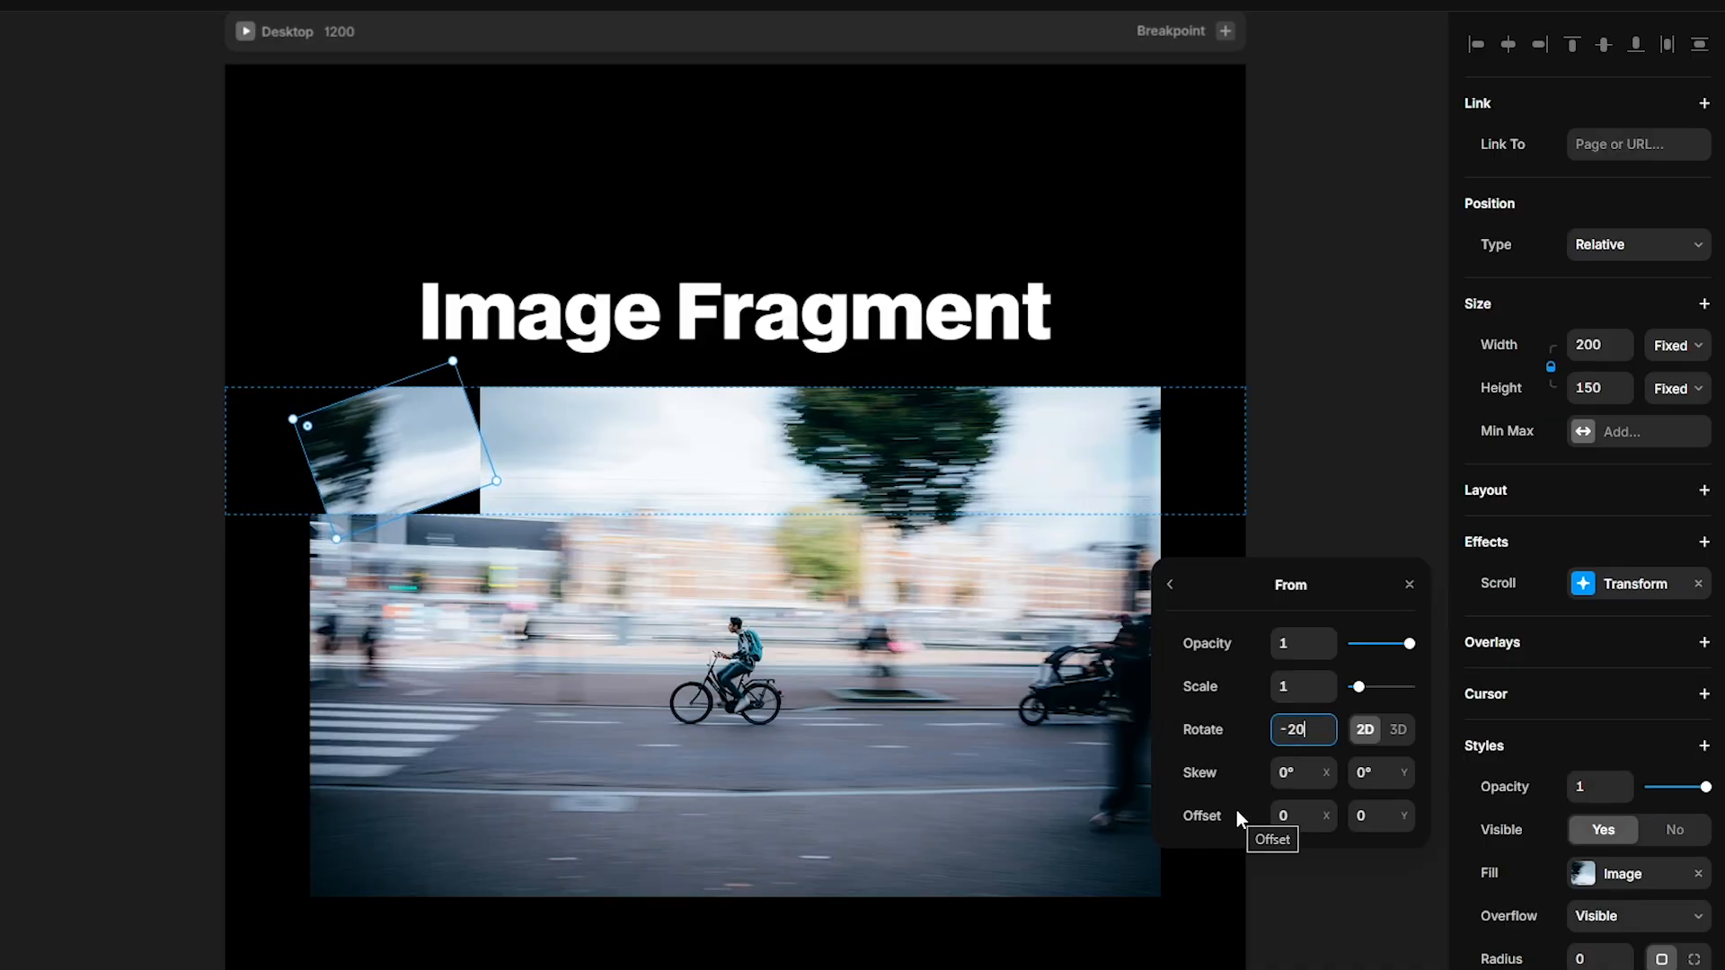
Set the offset in image 1's From effect to X 147 and Y 276.
{"action": "left_click", "coordinate": [1327, 815]}
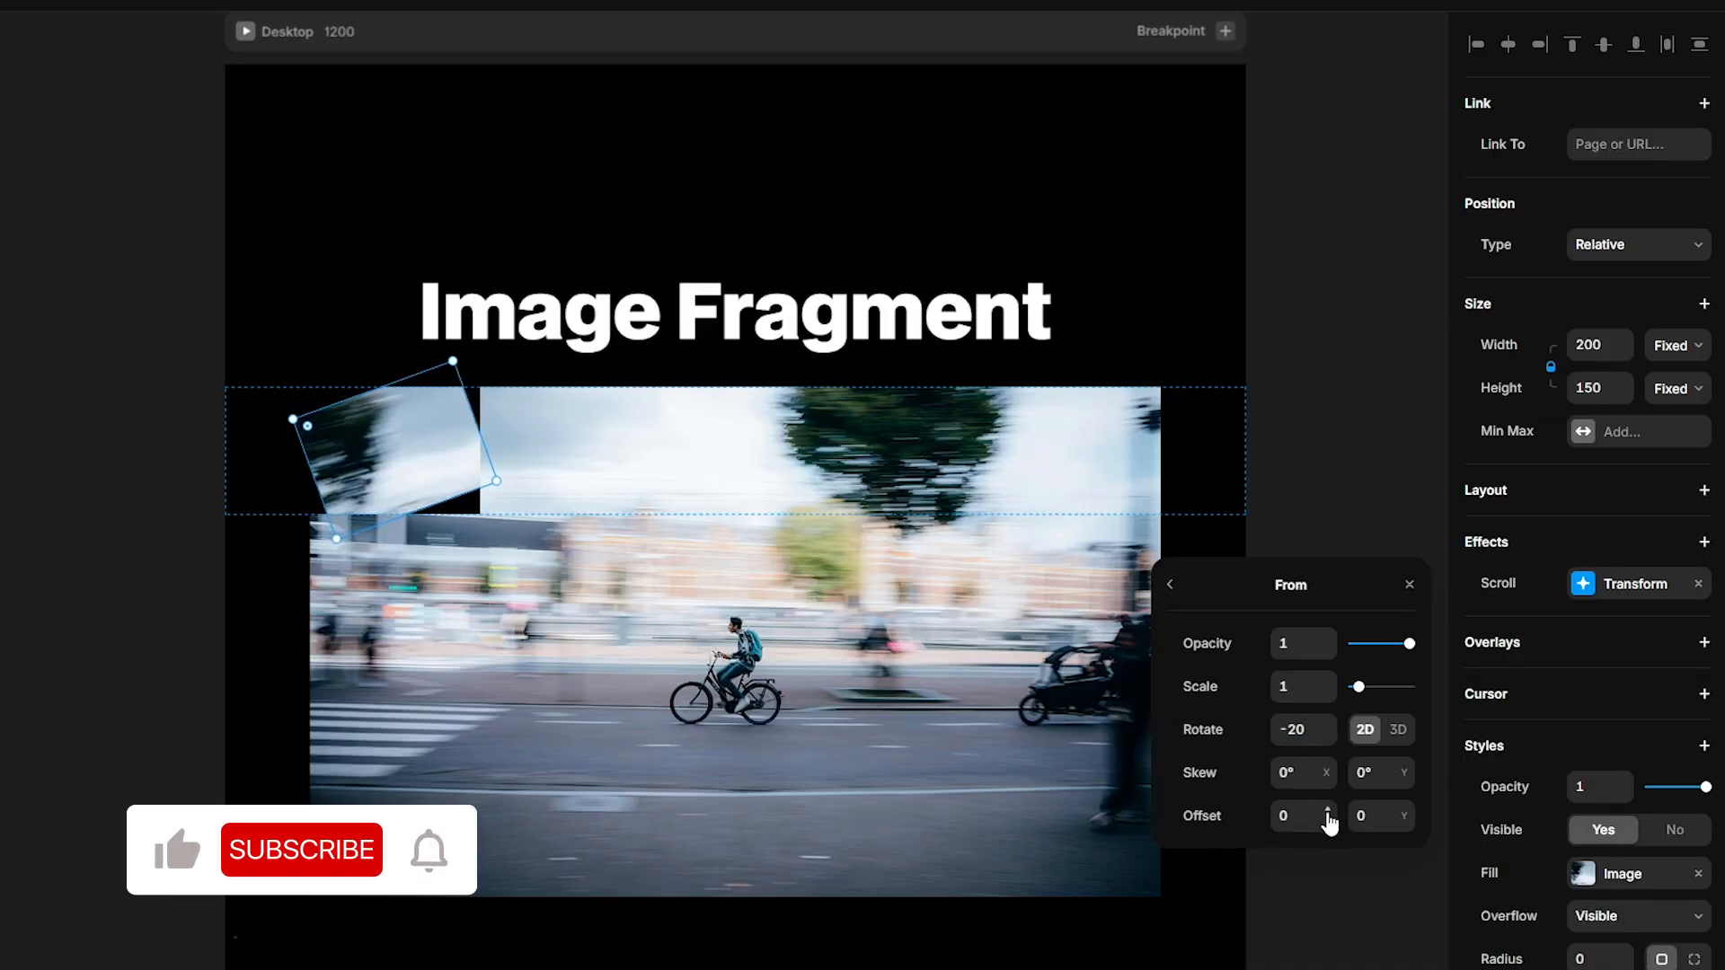
{"action": "left_click_drag", "start_coordinate": [1331, 822], "coordinate": [1321, 655]}
{"action": "left_click_drag", "start_coordinate": [1406, 815], "coordinate": [1393, 524]}
{"action": "left_click", "coordinate": [1170, 584]}
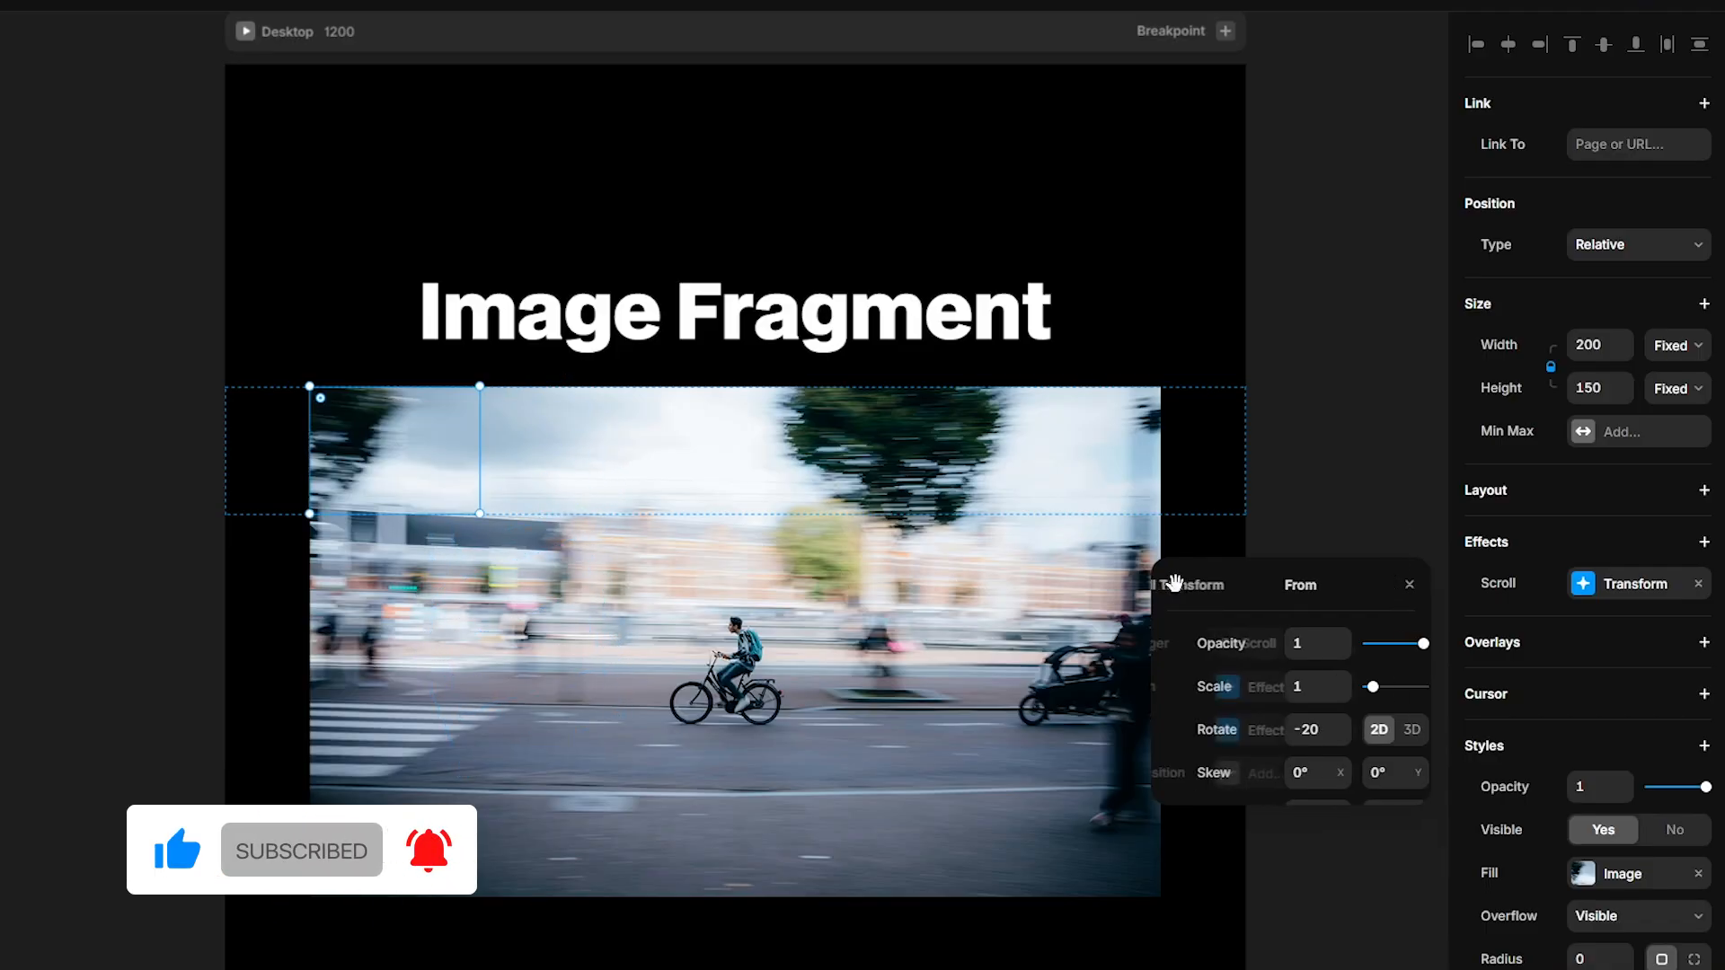
Check image 1's To effect and add a physics-based transition with stiffness 200 to its scroll transform.
{"action": "left_click", "coordinate": [1291, 733]}
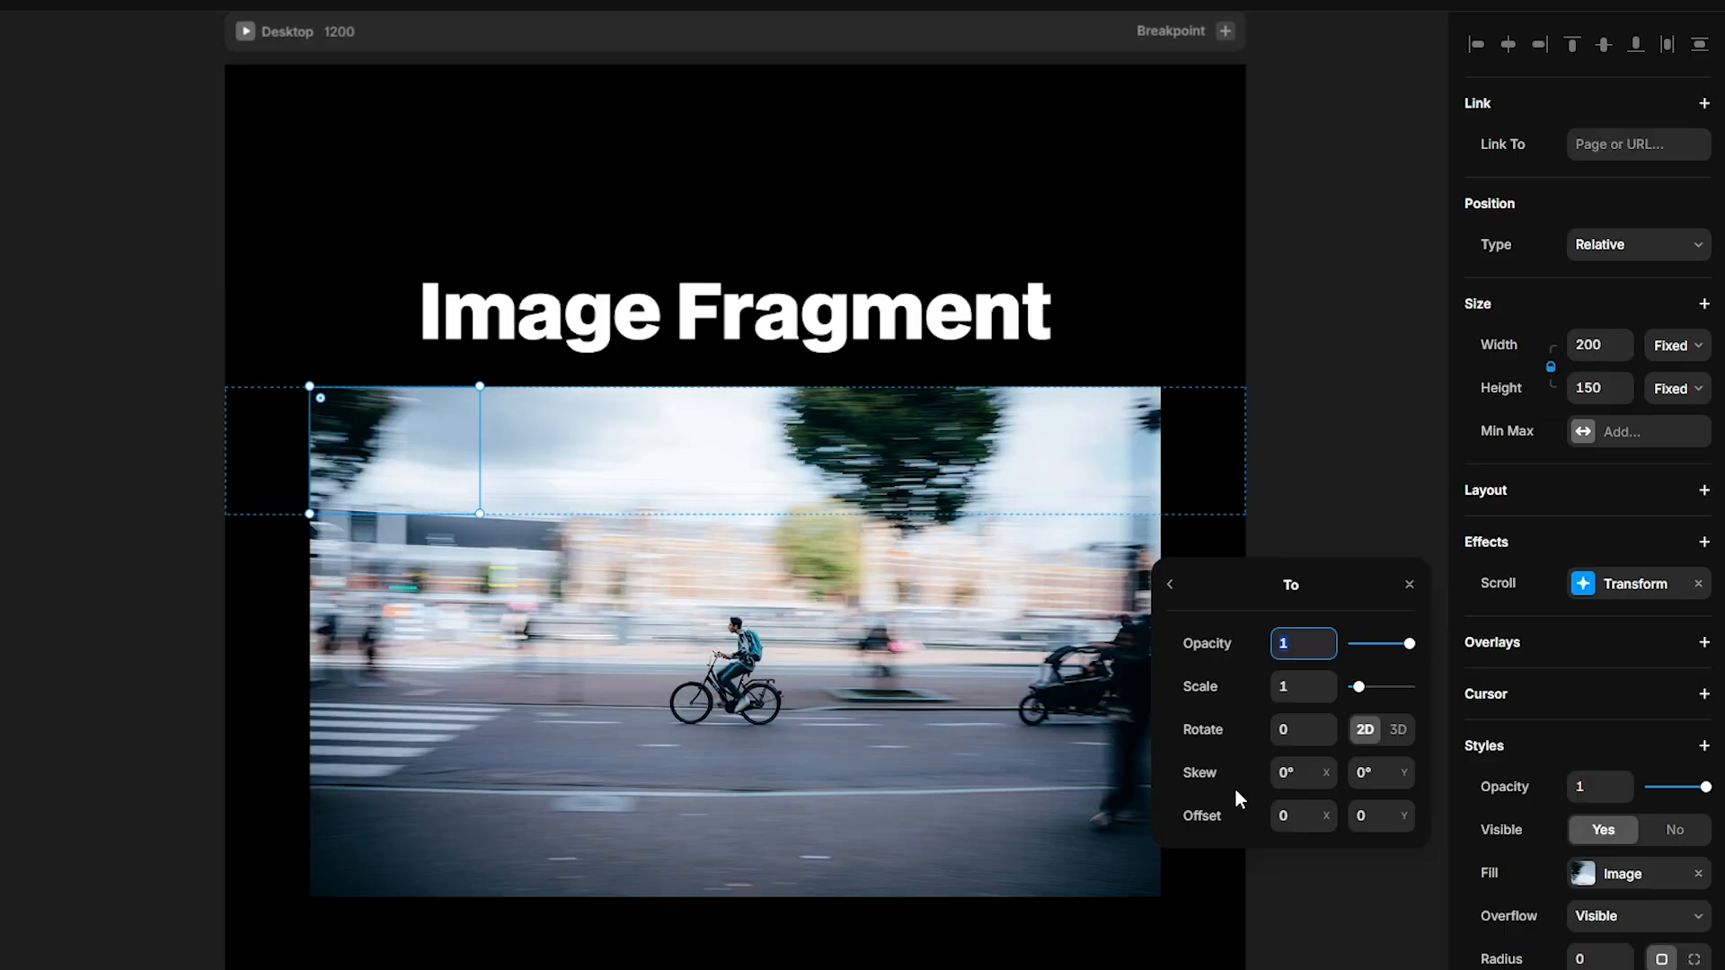
{"action": "left_click", "coordinate": [1170, 585]}
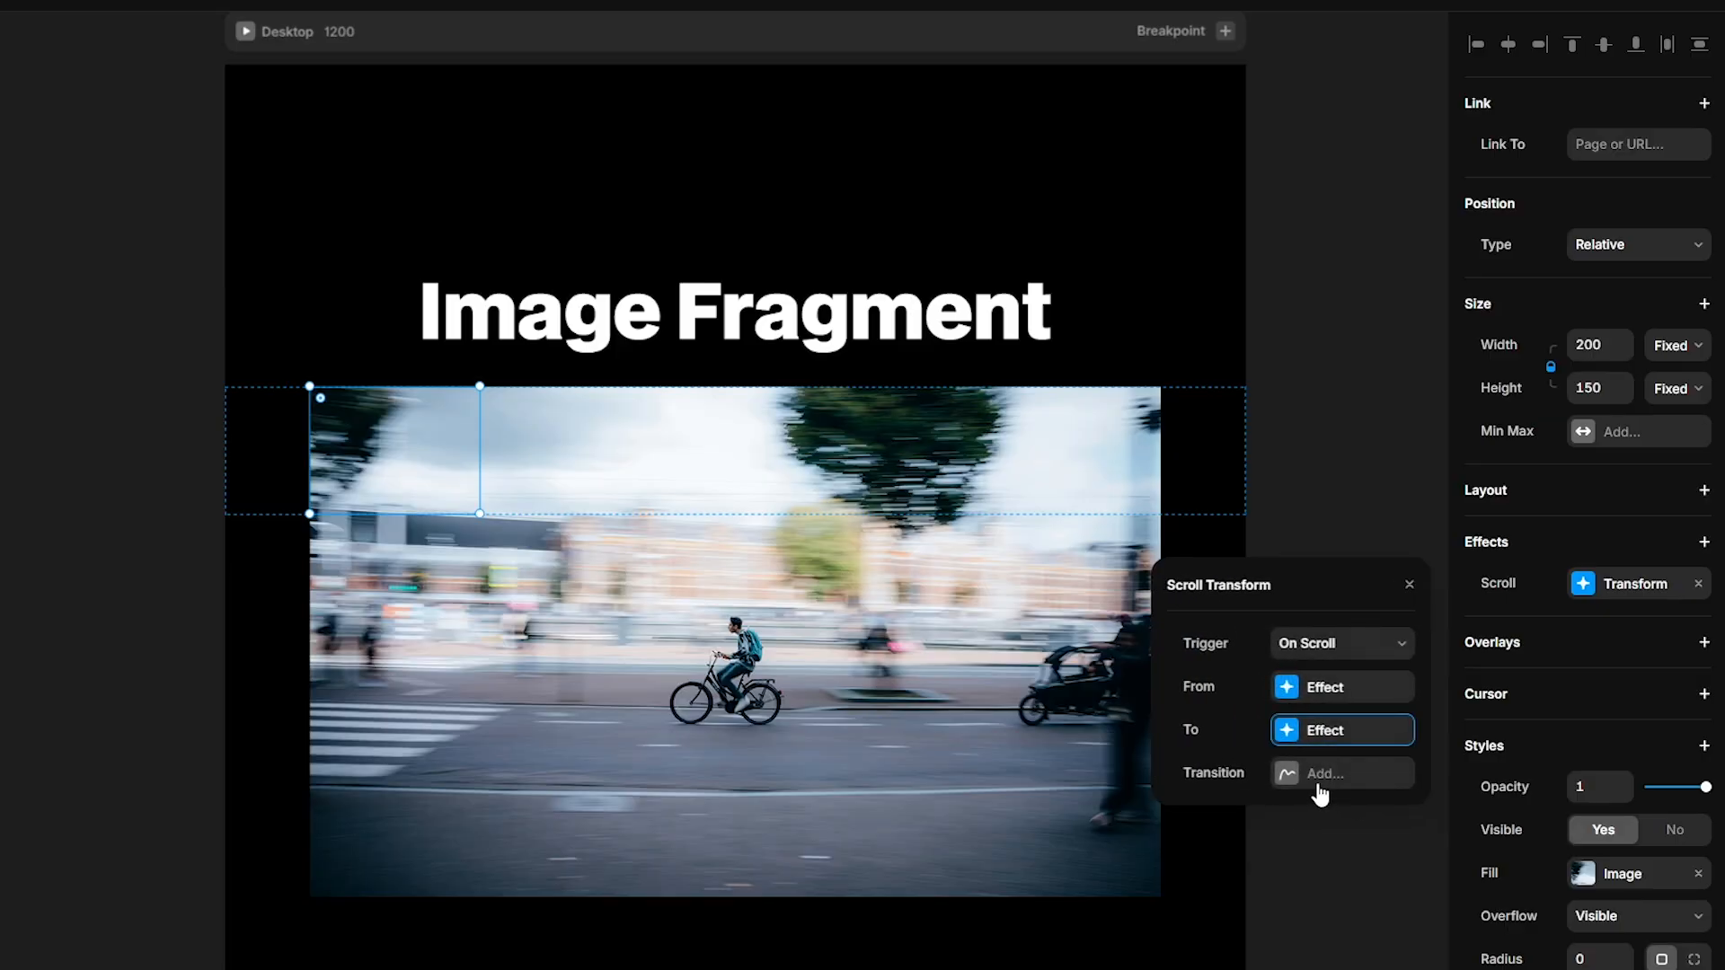
{"action": "left_click", "coordinate": [1319, 774]}
{"action": "left_click", "coordinate": [1317, 775]}
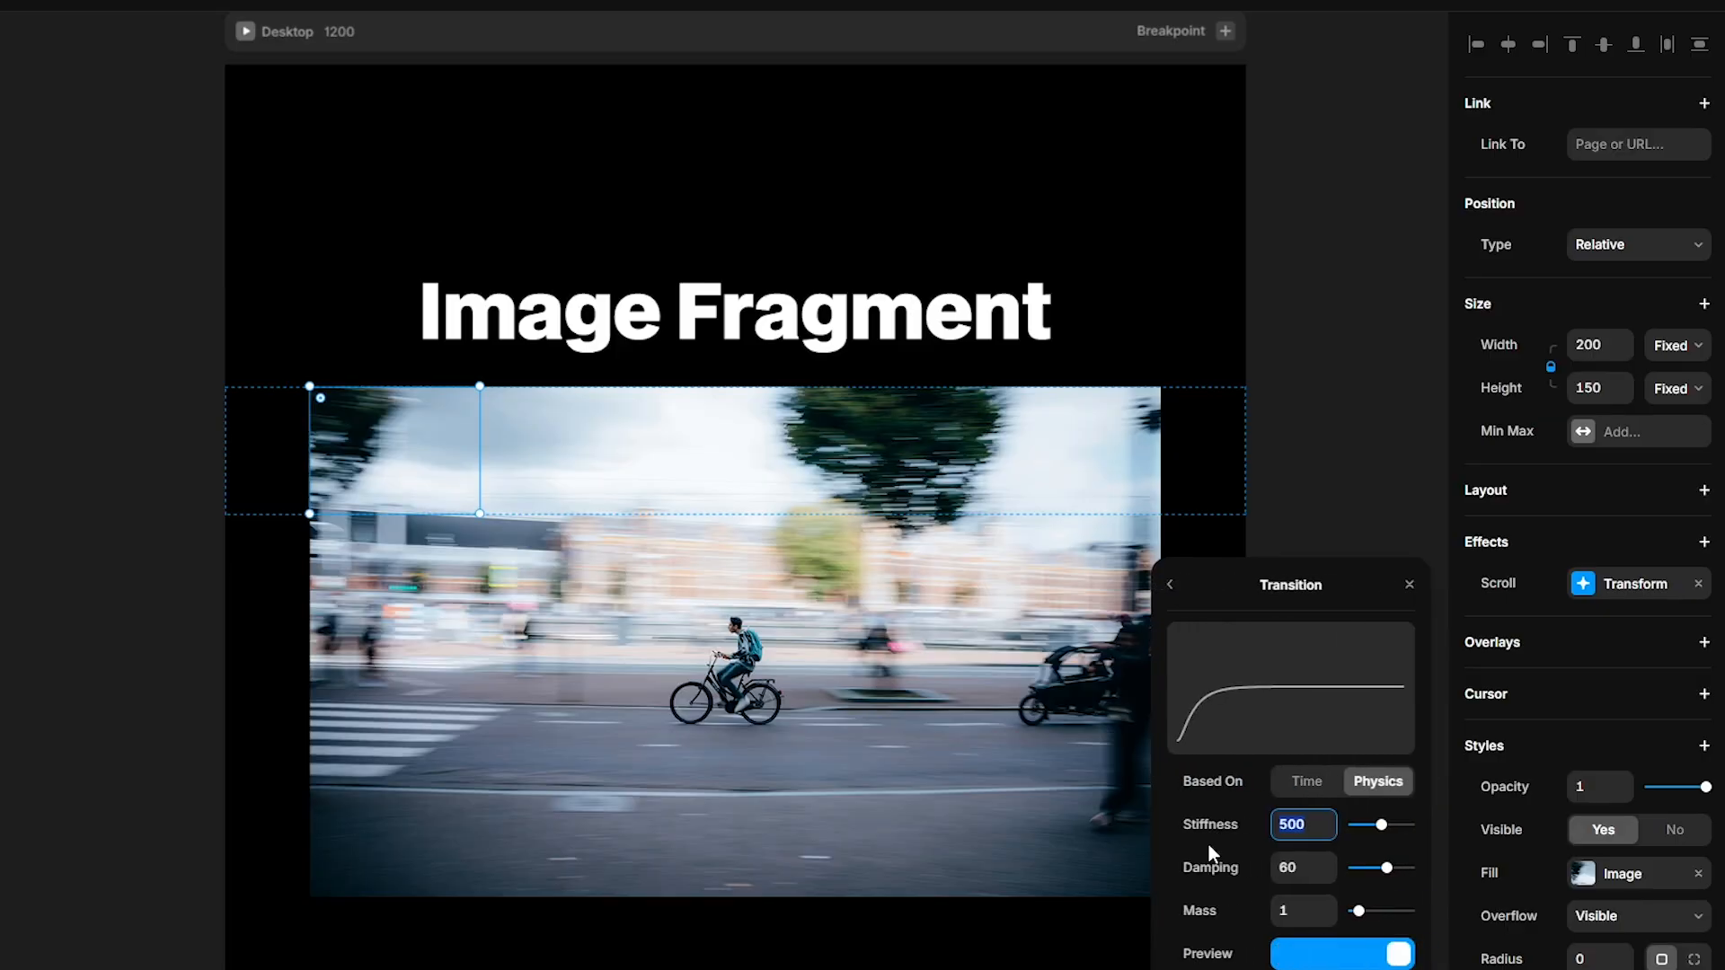
{"action": "type", "text": "200"}
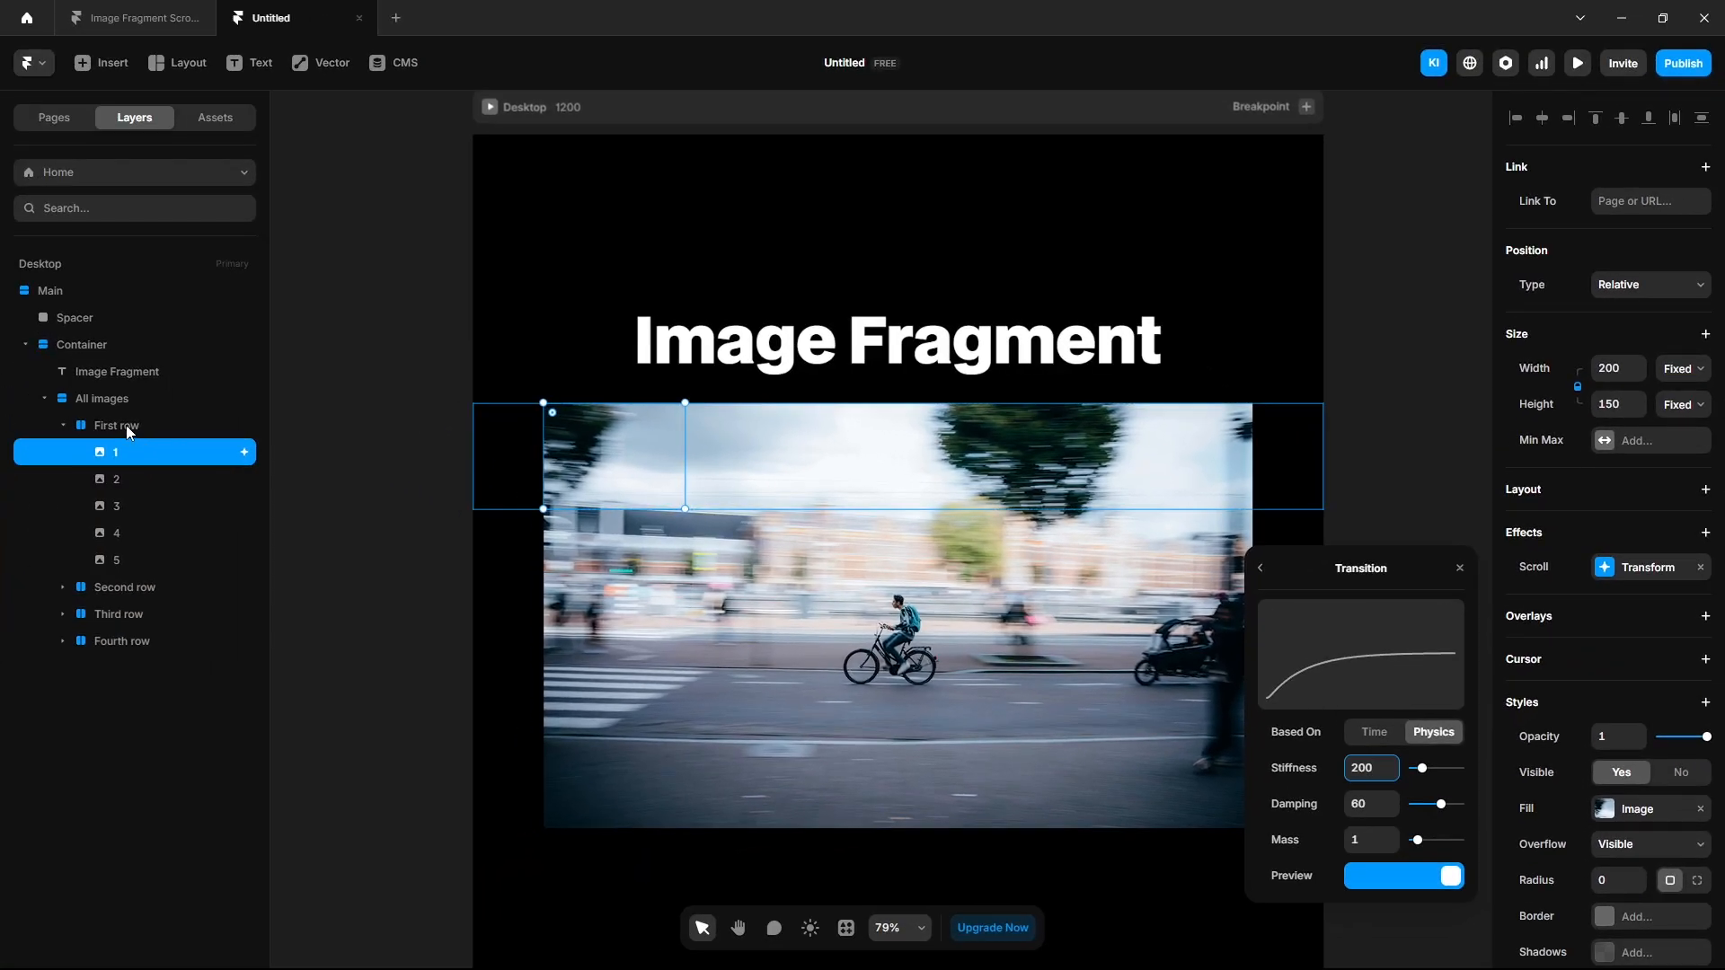
Set the overflow of the First row stack to Visible.
{"action": "left_click", "coordinate": [128, 428]}
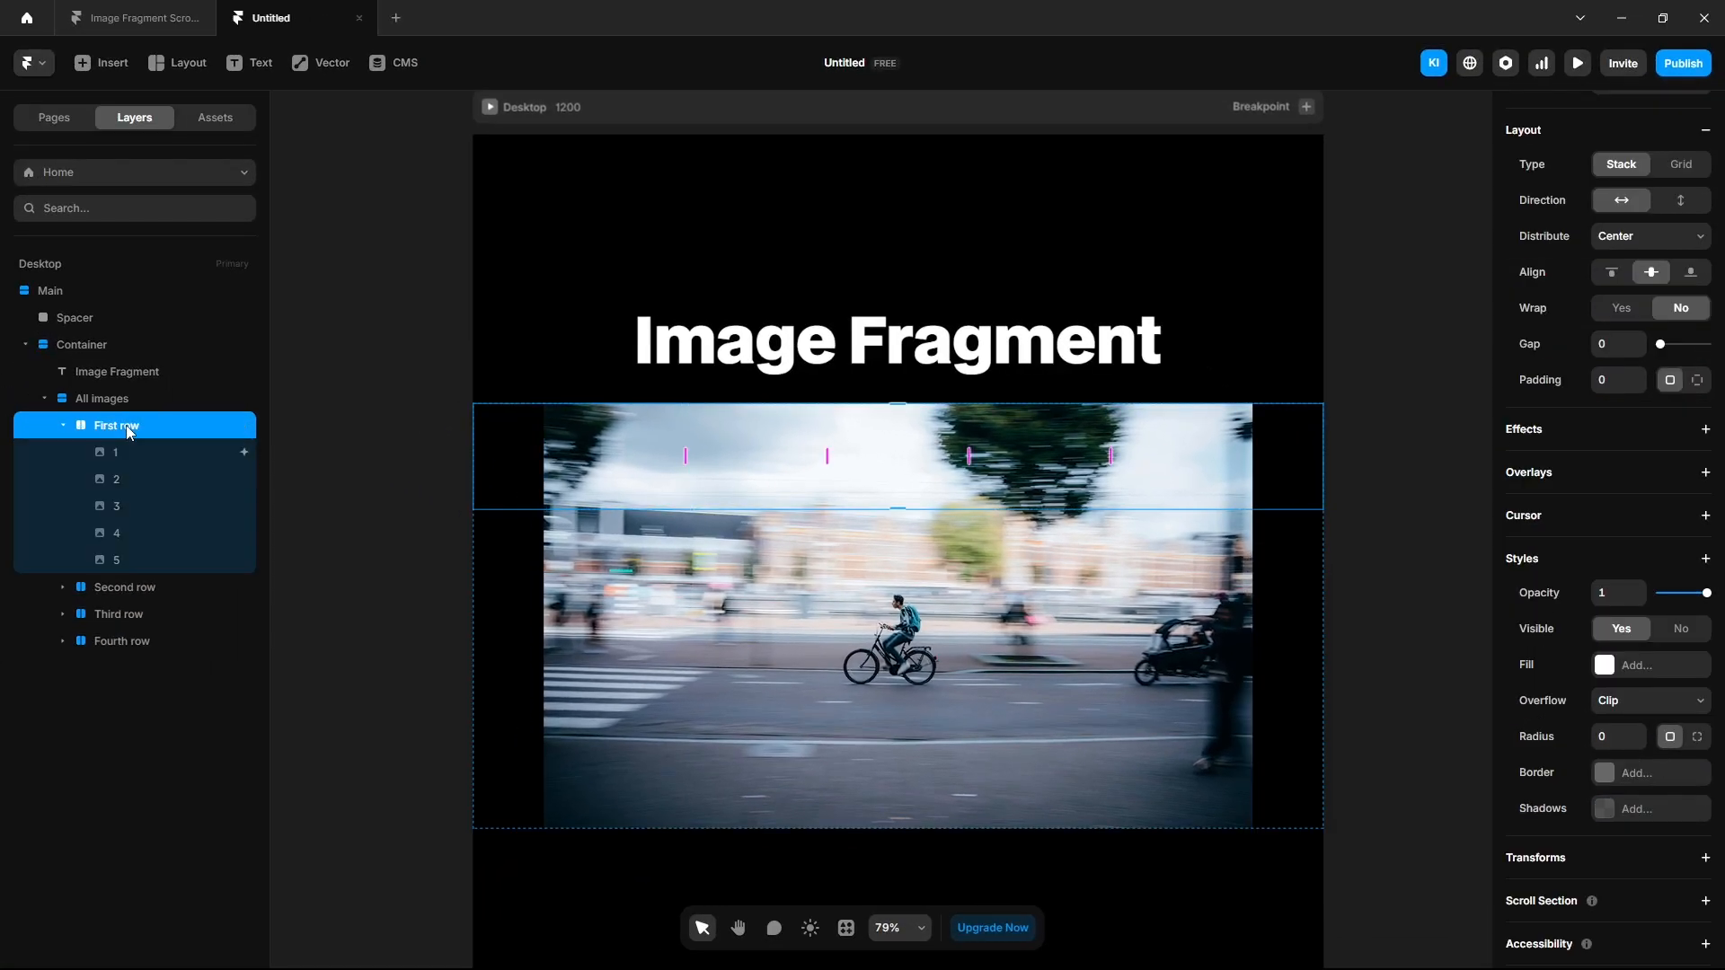
{"action": "left_click", "coordinate": [1600, 707]}
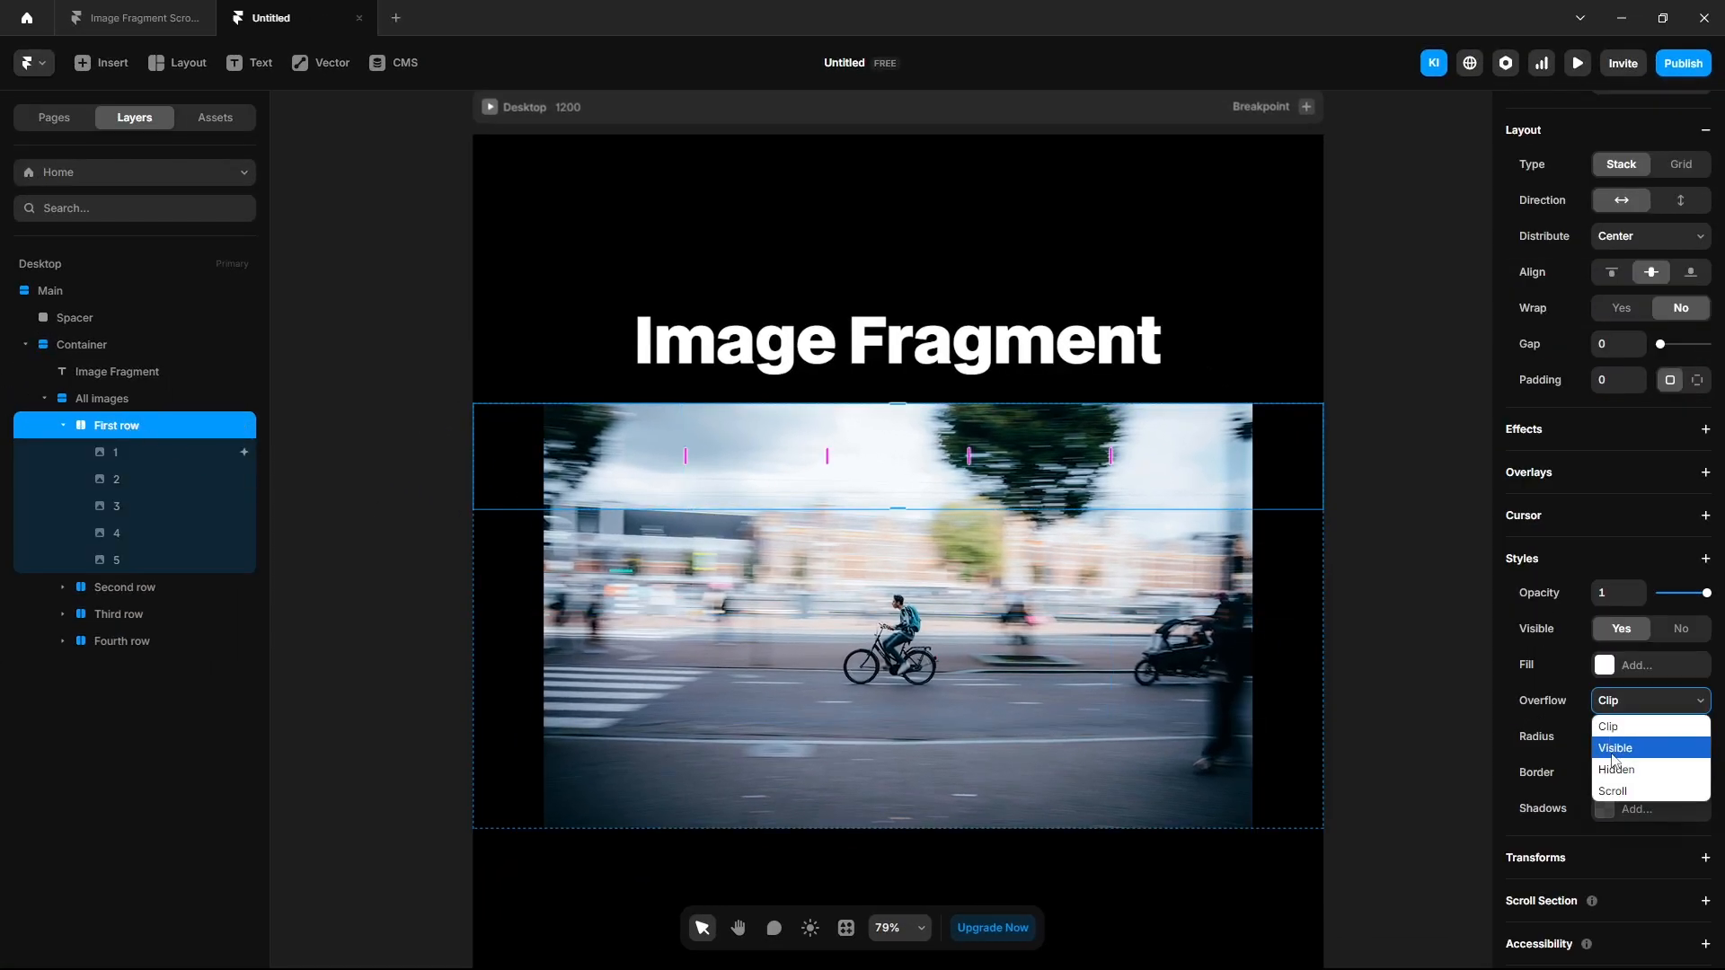
{"action": "left_click", "coordinate": [1614, 753]}
Copy the scroll transform effect from image 1 and paste it onto image 2.
{"action": "left_click", "coordinate": [207, 459]}
{"action": "right_click", "coordinate": [1620, 572]}
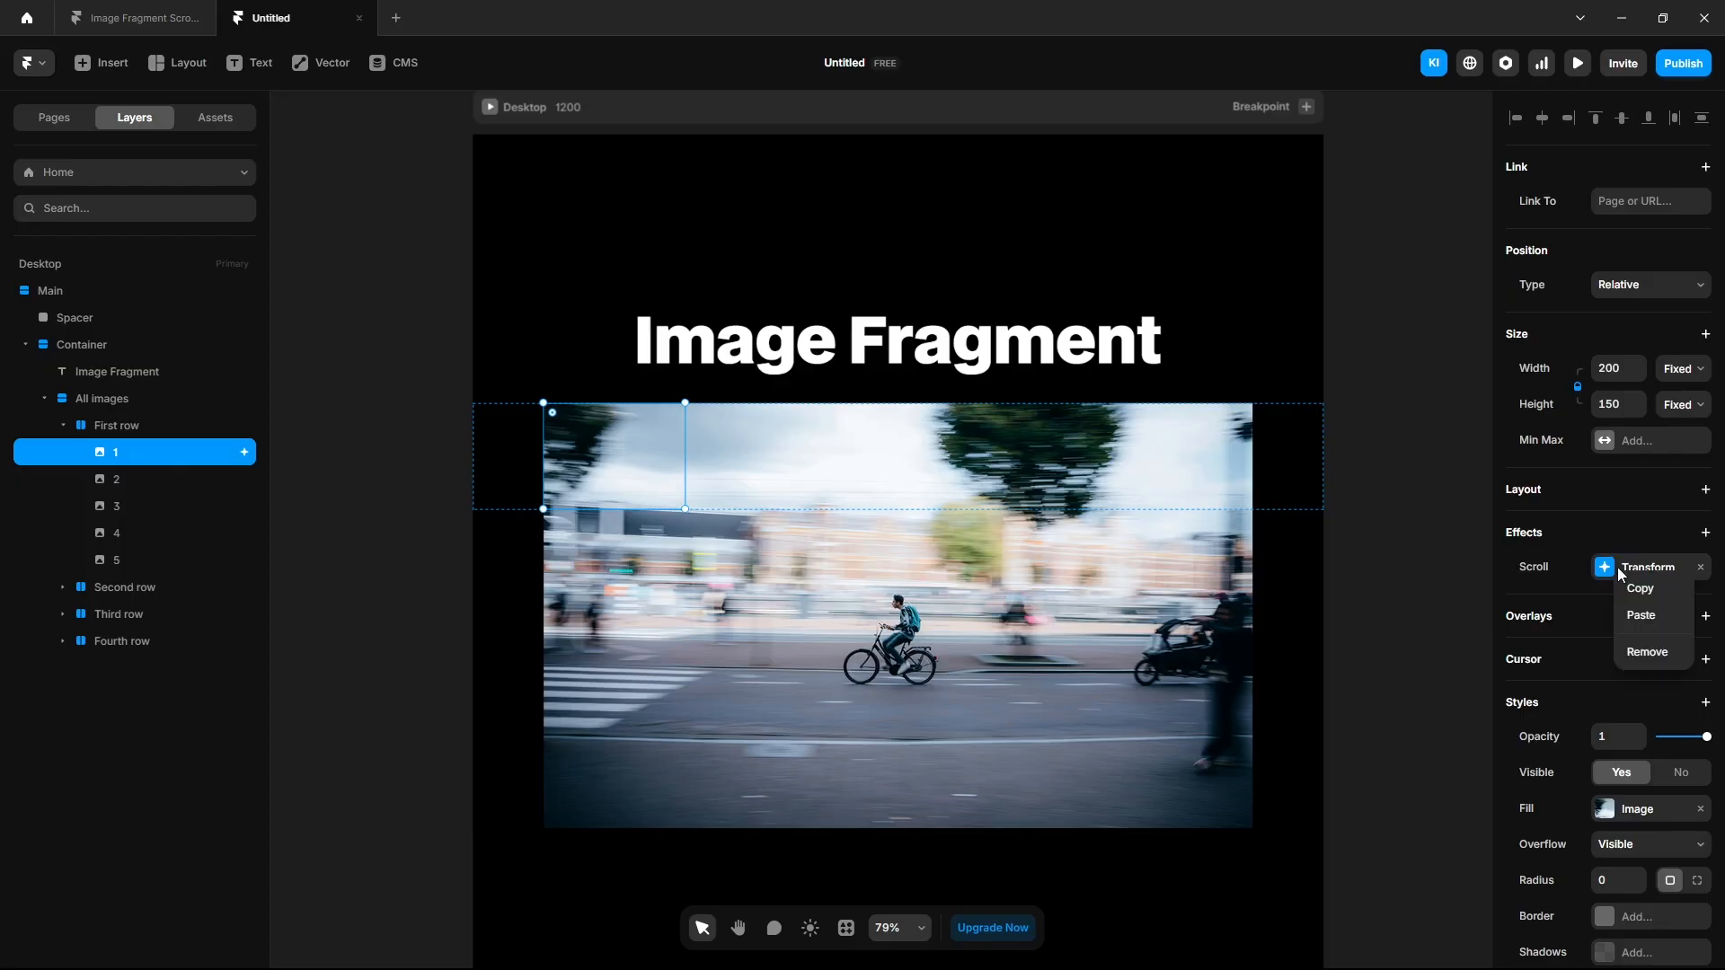
{"action": "left_click", "coordinate": [1630, 595]}
{"action": "left_click", "coordinate": [127, 480]}
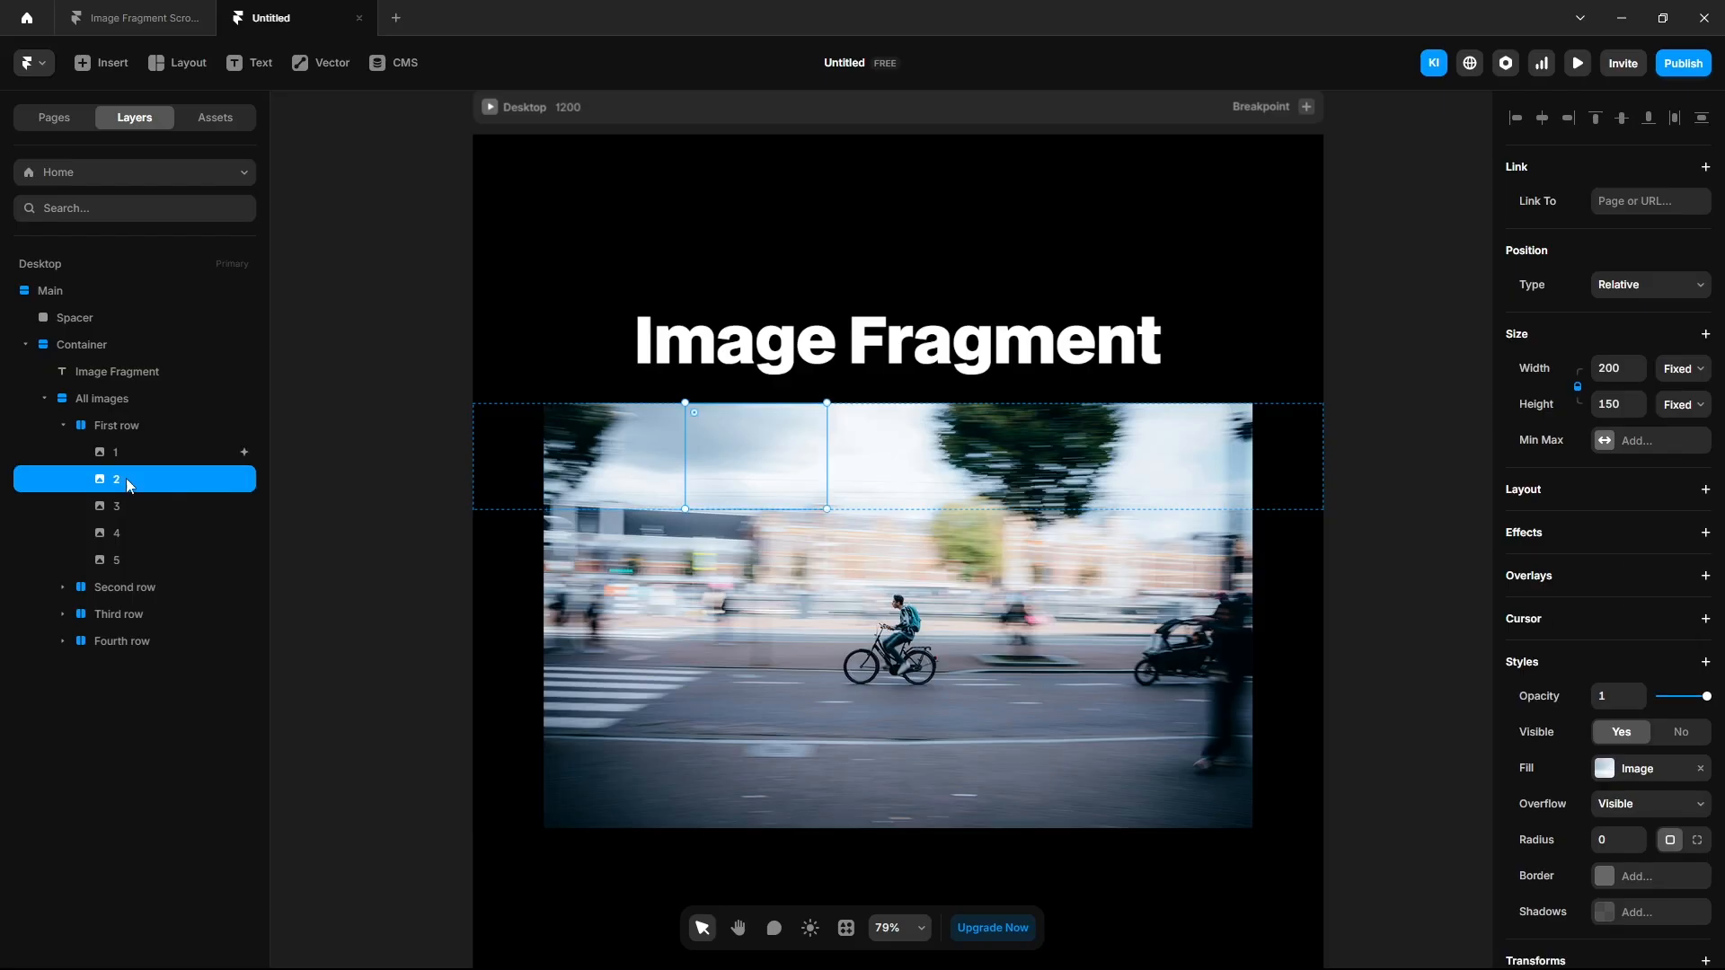
{"action": "left_click", "coordinate": [1527, 537]}
{"action": "left_click", "coordinate": [1398, 588]}
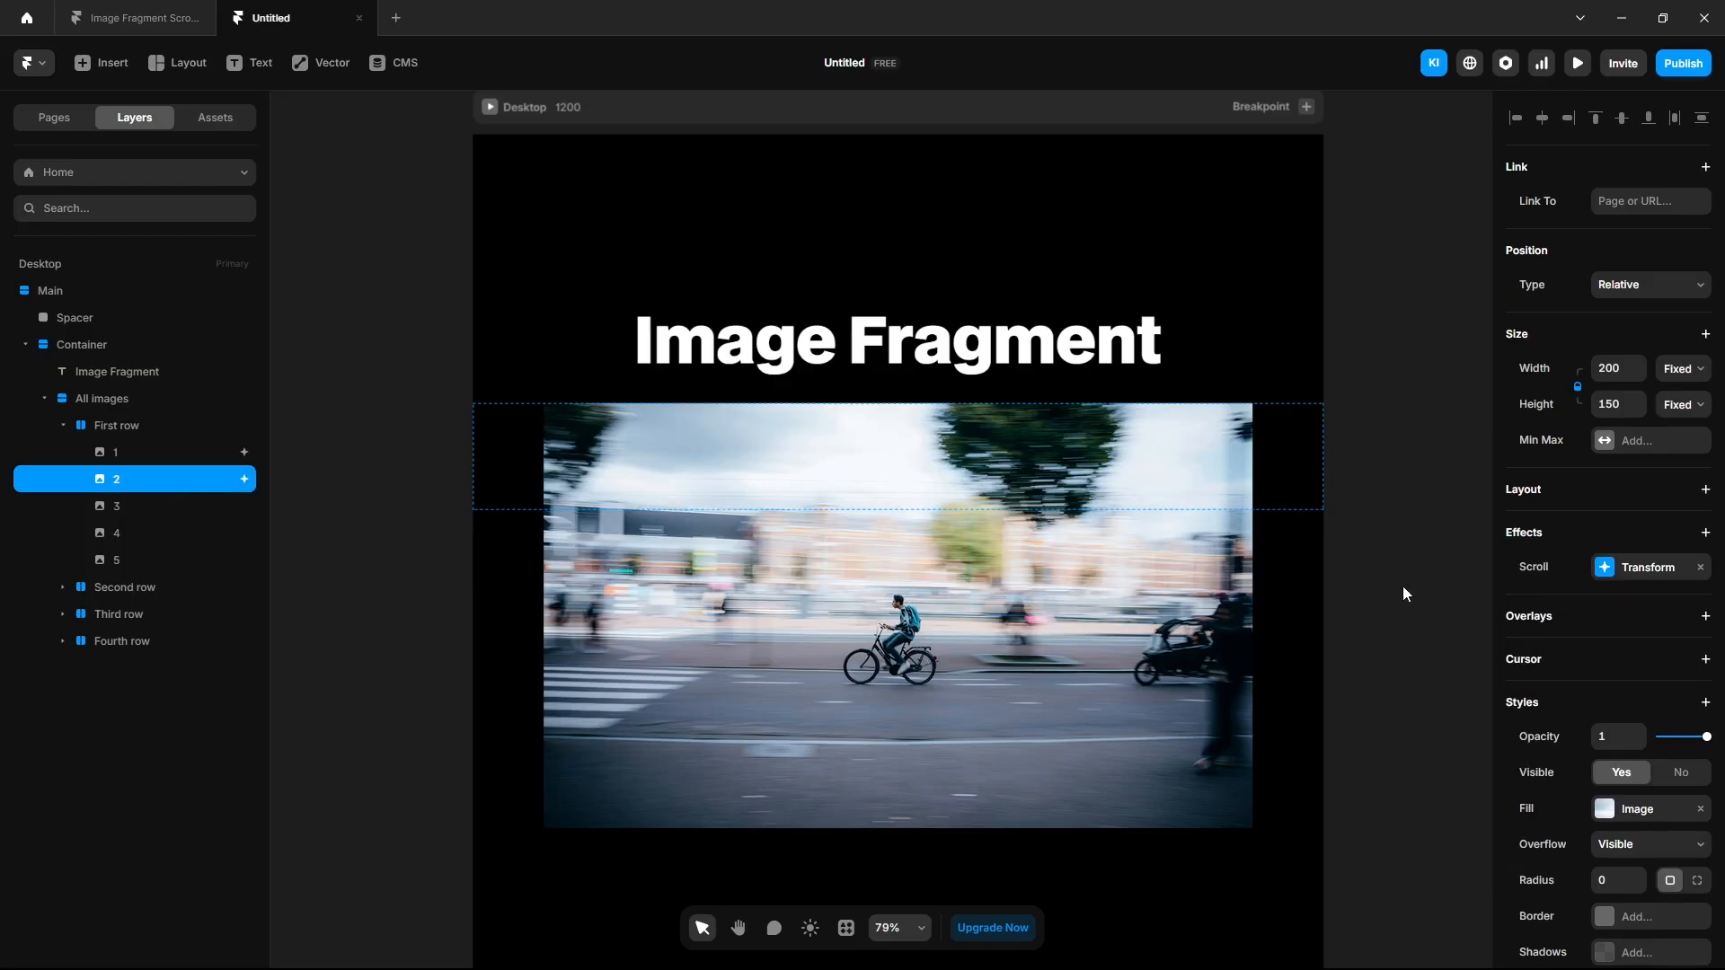
Set the rotation in image 2's From effect to 15 and change its X and Y offsets.
{"action": "left_click", "coordinate": [1619, 572]}
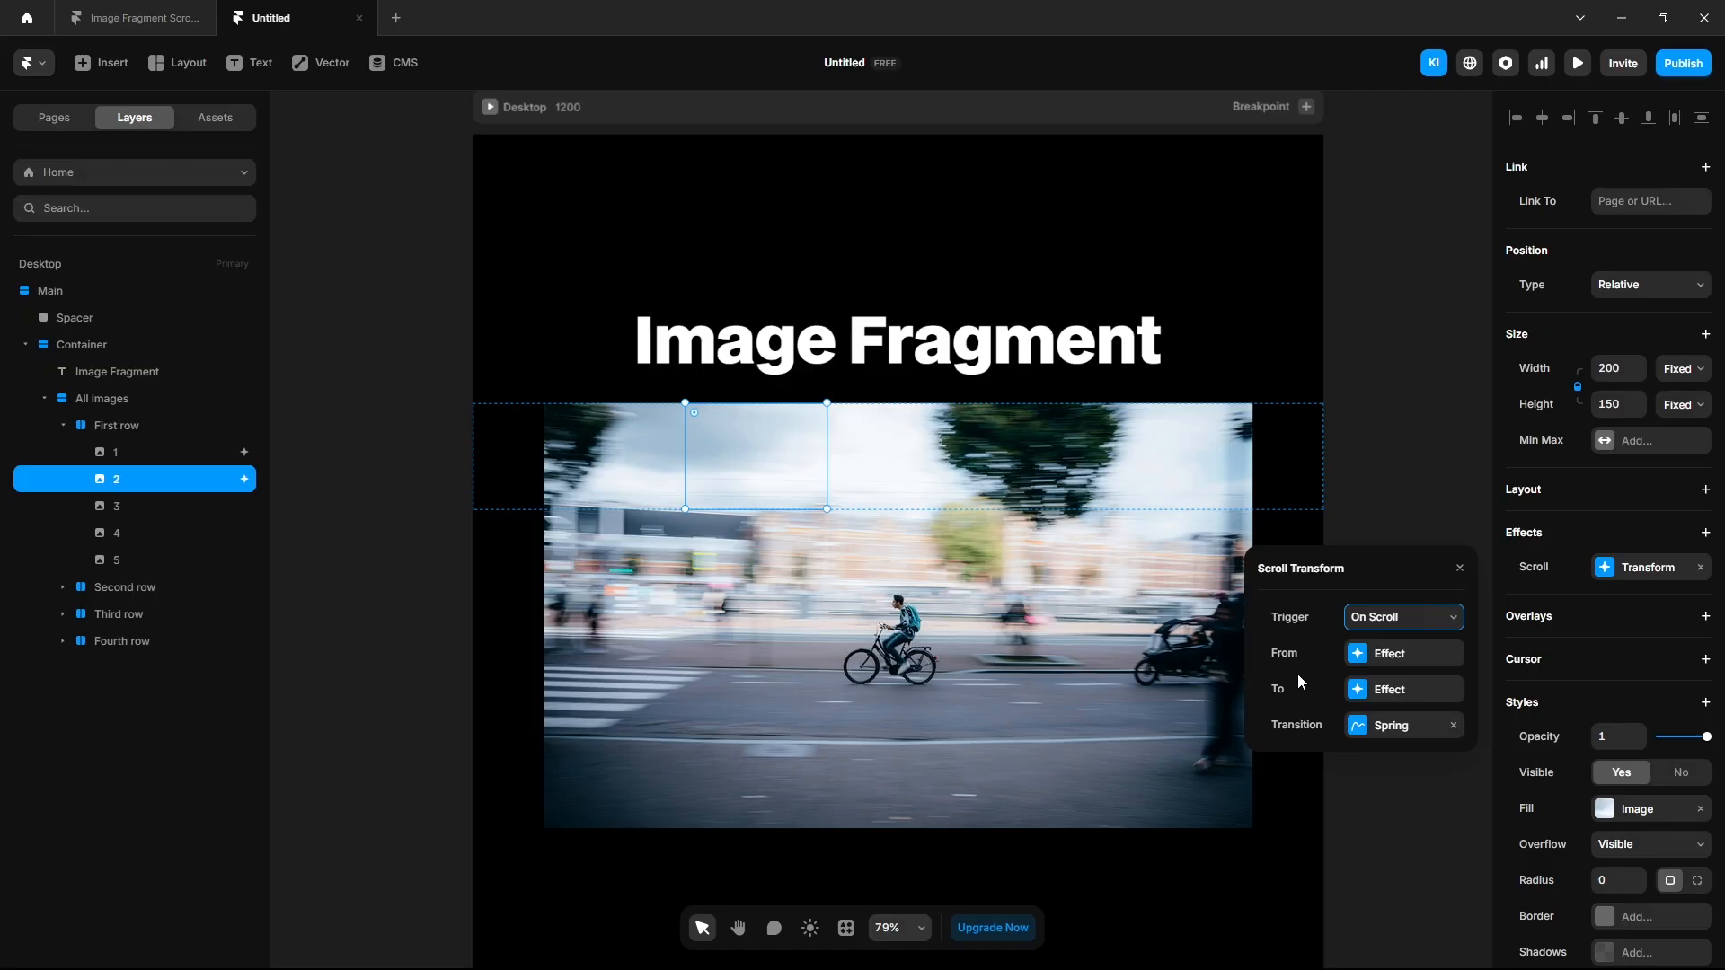
{"action": "left_click", "coordinate": [1397, 654]}
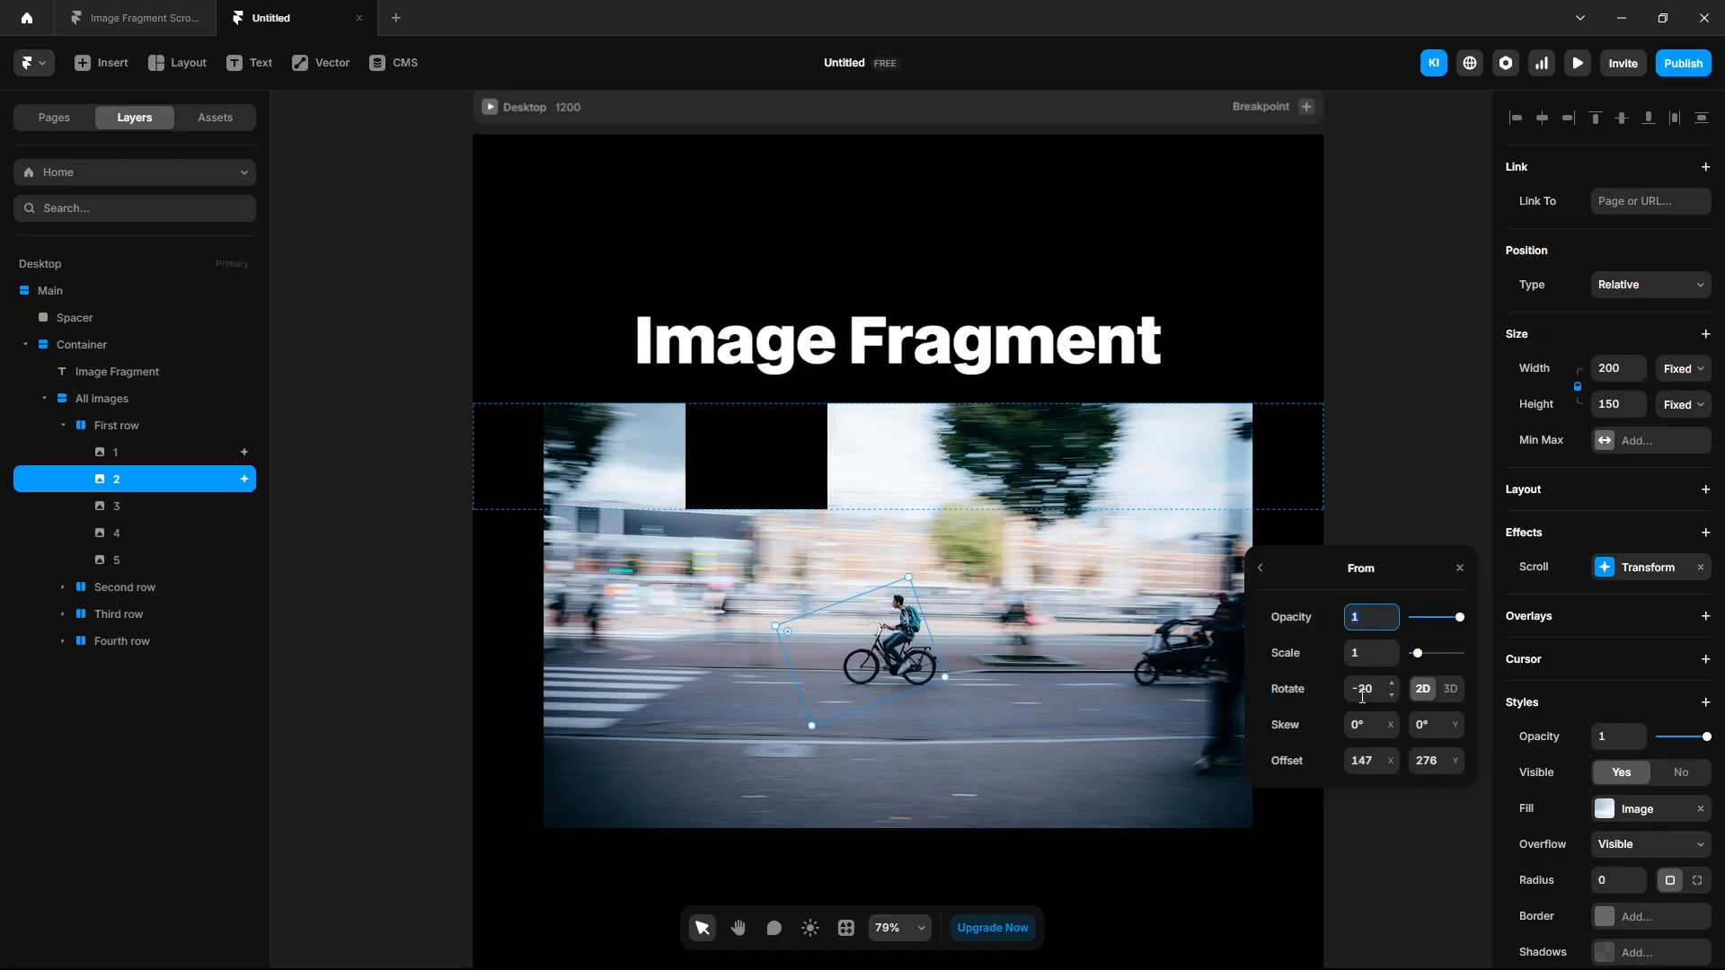
{"action": "left_click", "coordinate": [1362, 697]}
{"action": "type", "text": "15"}
{"action": "left_click_drag", "start_coordinate": [1391, 764], "coordinate": [1408, 854]}
{"action": "left_click_drag", "start_coordinate": [1456, 760], "coordinate": [1470, 656]}
Paste the copied scroll transform onto the remaining images of First row and Second row, up to image 10.
{"action": "key", "text": "Tab"}
{"action": "key", "text": "Tab"}
{"action": "key", "text": "Tab"}
{"action": "key", "text": "Tab"}
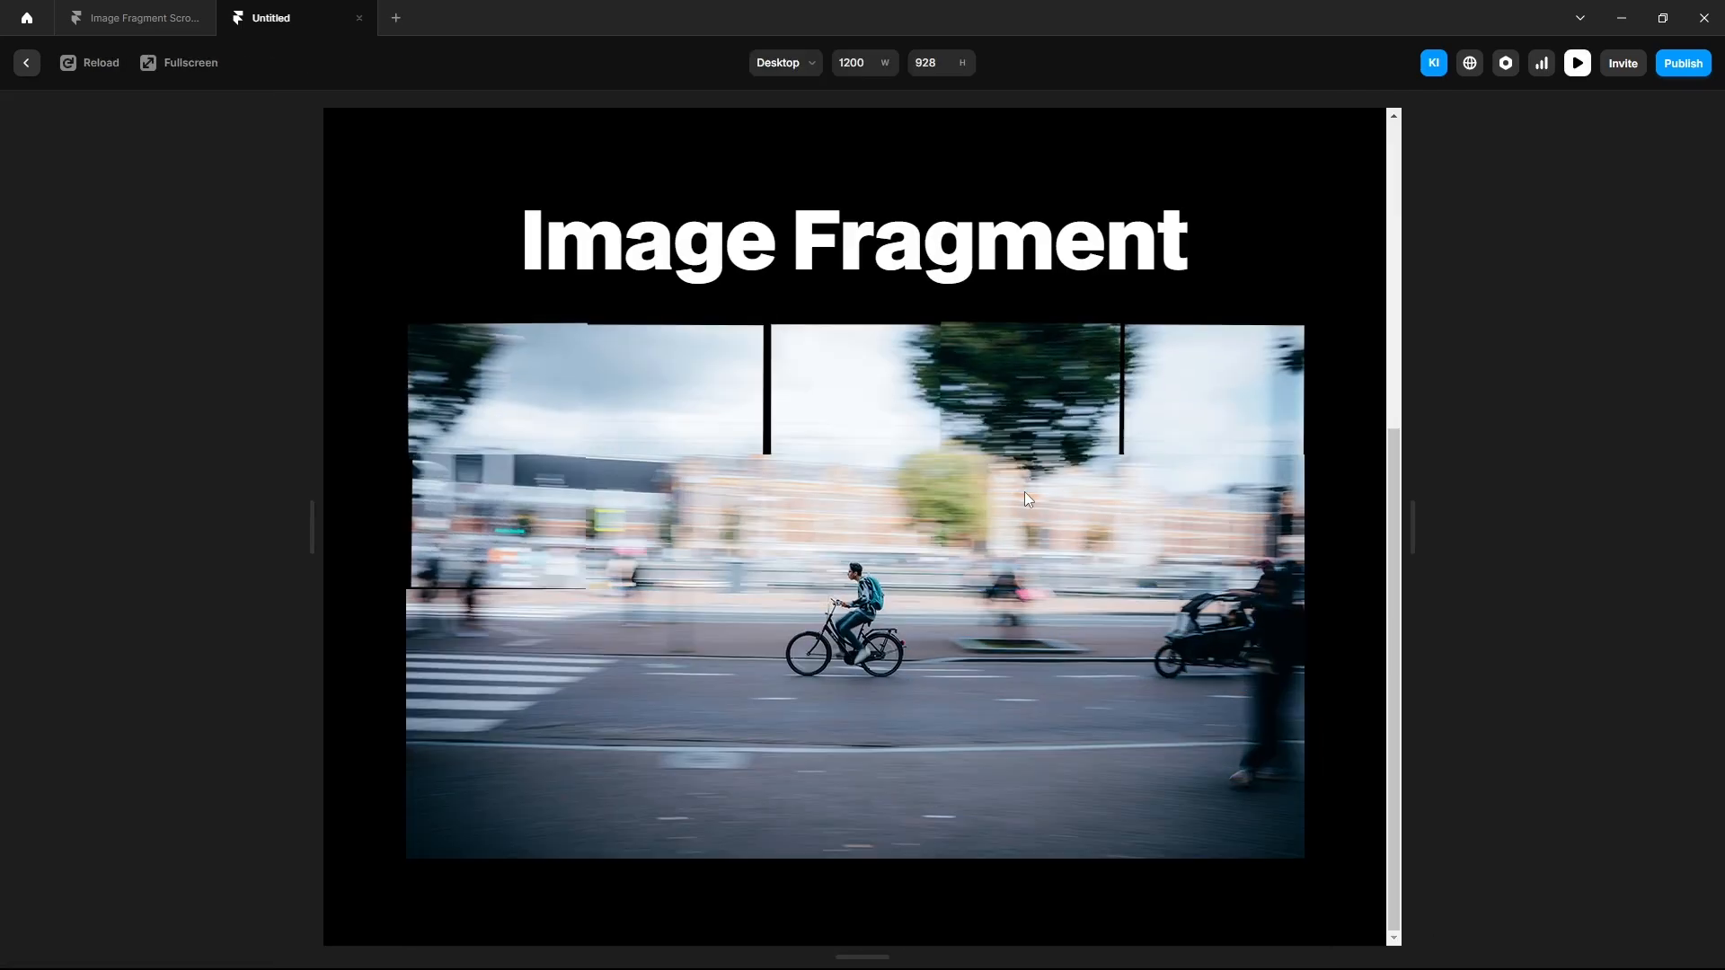
{"action": "key", "text": "Tab"}
{"action": "key", "text": "Tab"}
{"action": "key", "text": "Tab"}
{"action": "left_click", "coordinate": [1510, 537]}
{"action": "left_click", "coordinate": [1363, 583]}
{"action": "left_click", "coordinate": [118, 586]}
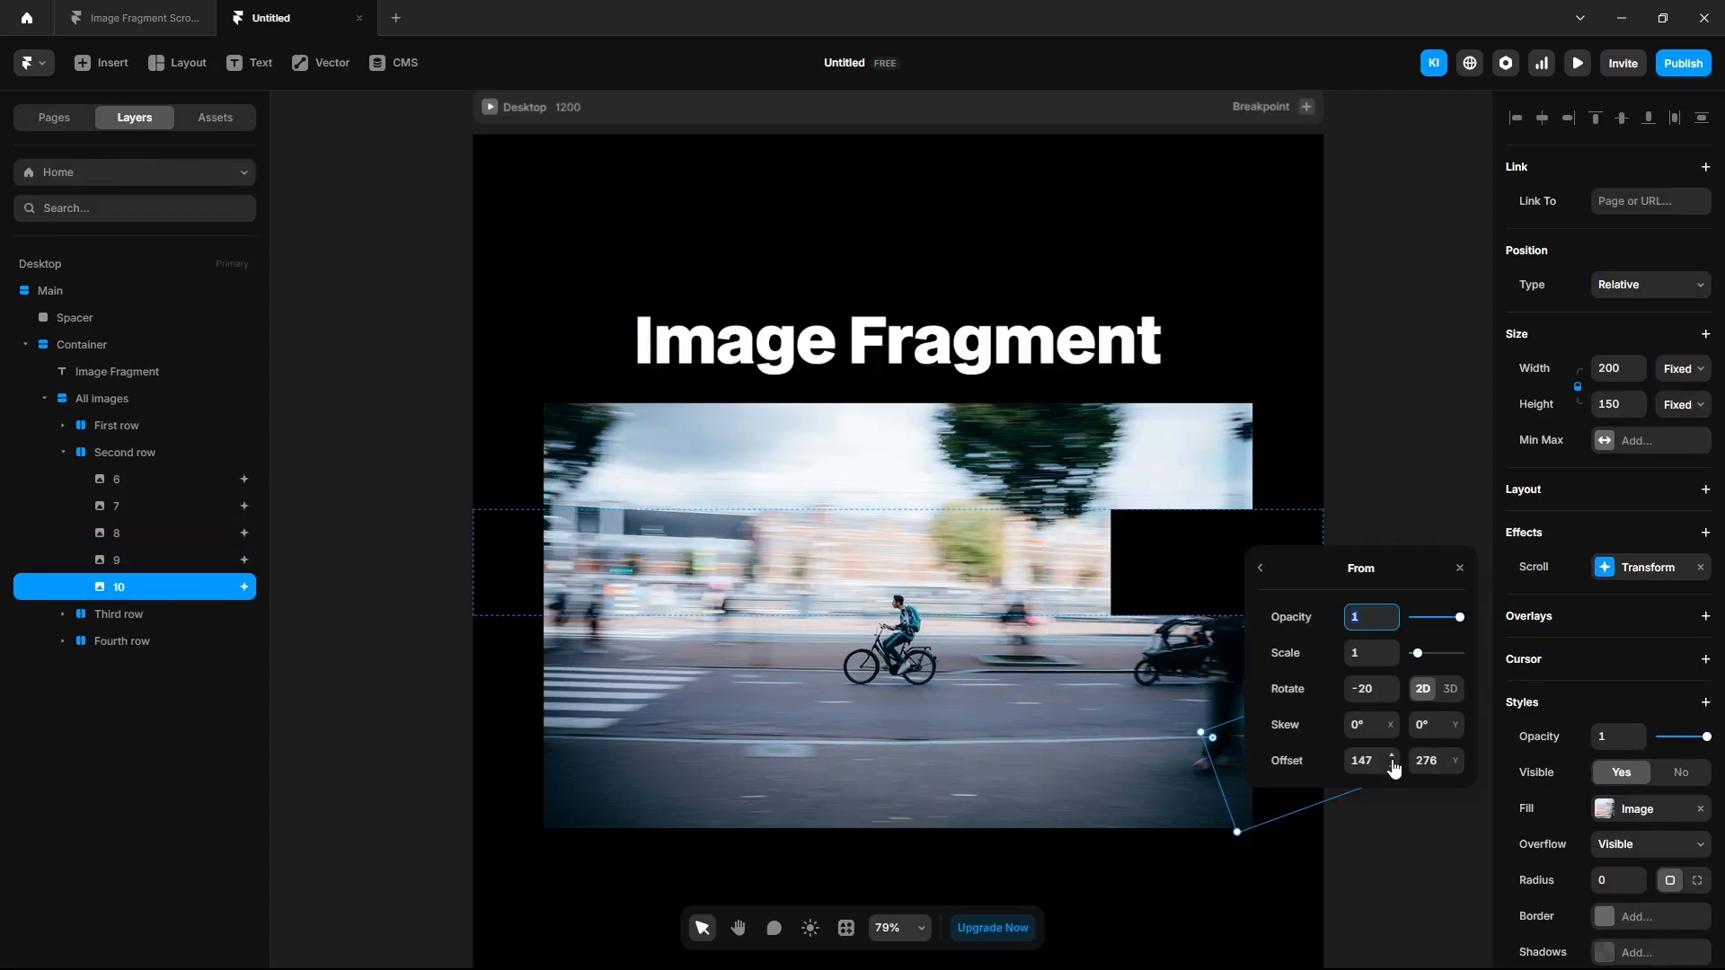
Apply the copied scroll transform to images 11 to 13 in Third row, offsetting image 13's From effect to X -341 and Y -154.
{"action": "left_click", "coordinate": [63, 615]}
{"action": "left_click", "coordinate": [115, 642]}
{"action": "left_click", "coordinate": [119, 668]}
{"action": "left_click", "coordinate": [1518, 534]}
{"action": "left_click", "coordinate": [1373, 593]}
{"action": "left_click", "coordinate": [1648, 567]}
{"action": "left_click", "coordinate": [119, 695]}
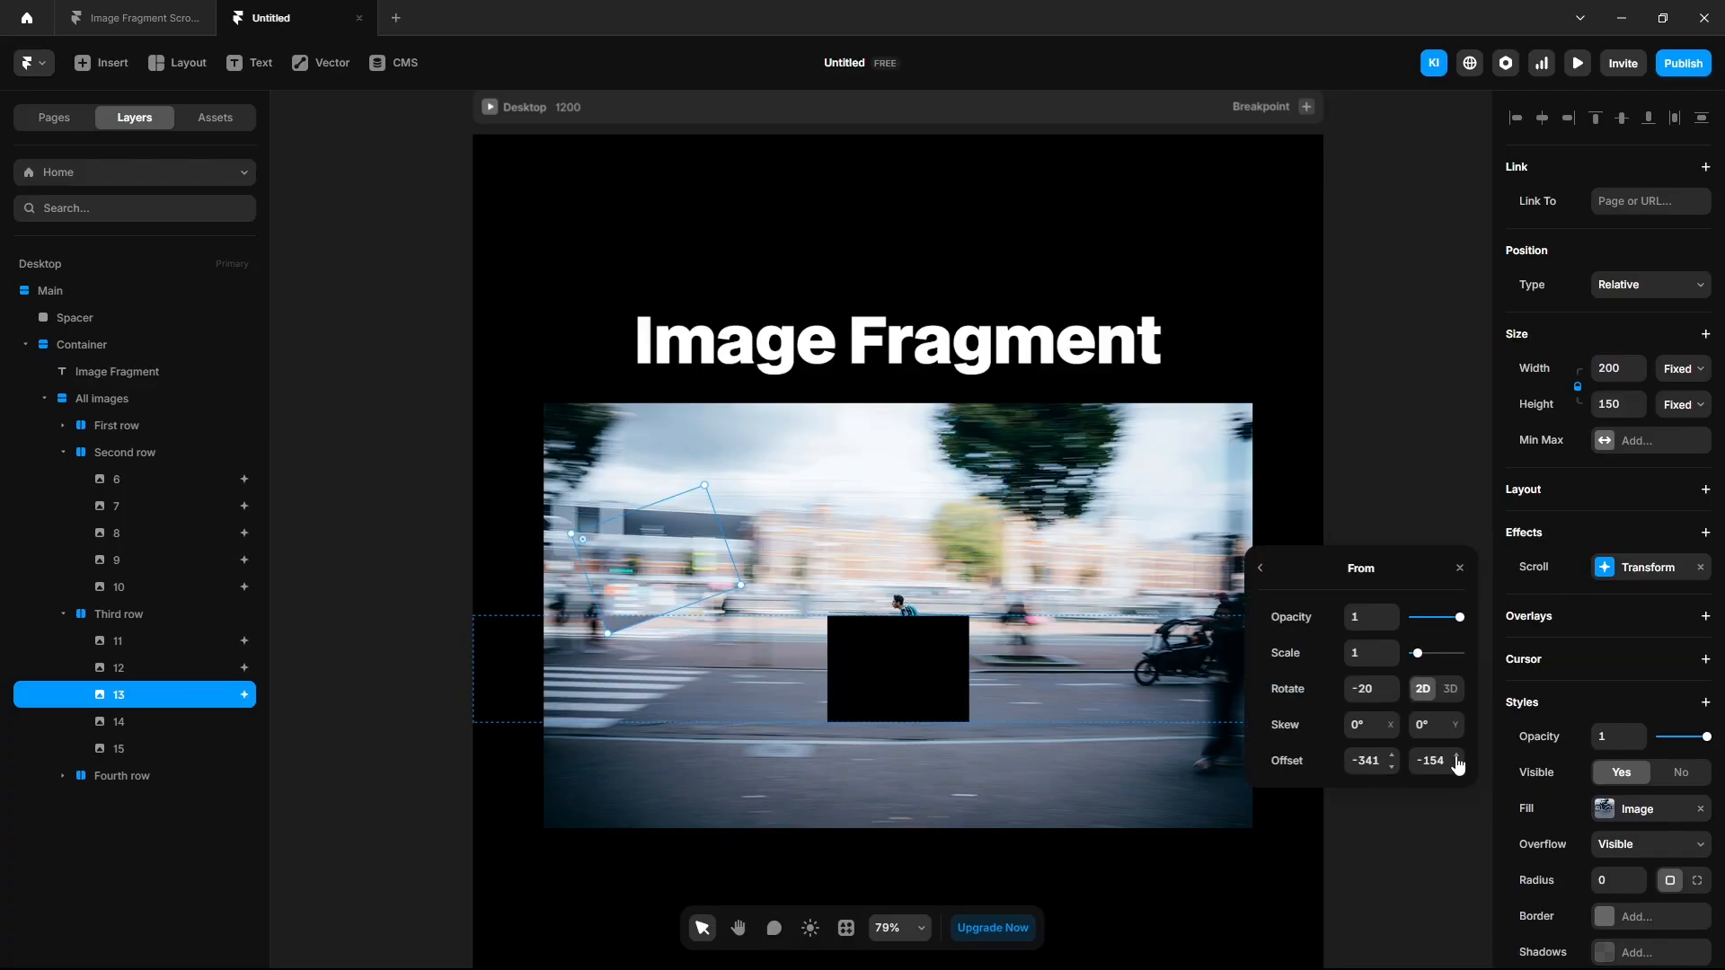
Apply the scroll transform to images 14 and 15 in Third row and set image 15's From rotation to 20.
{"action": "left_click", "coordinate": [119, 721]}
{"action": "left_click", "coordinate": [118, 748]}
{"action": "left_click", "coordinate": [1406, 654]}
{"action": "left_click", "coordinate": [1364, 689]}
{"action": "type", "text": "20"}
Apply the scroll transform to image 16 in Fourth row and set its From offset to X 146 and Y -383.
{"action": "left_click", "coordinate": [63, 775]}
{"action": "left_click", "coordinate": [63, 453]}
{"action": "left_click", "coordinate": [63, 480]}
{"action": "left_click", "coordinate": [118, 533]}
{"action": "left_click", "coordinate": [1456, 765]}
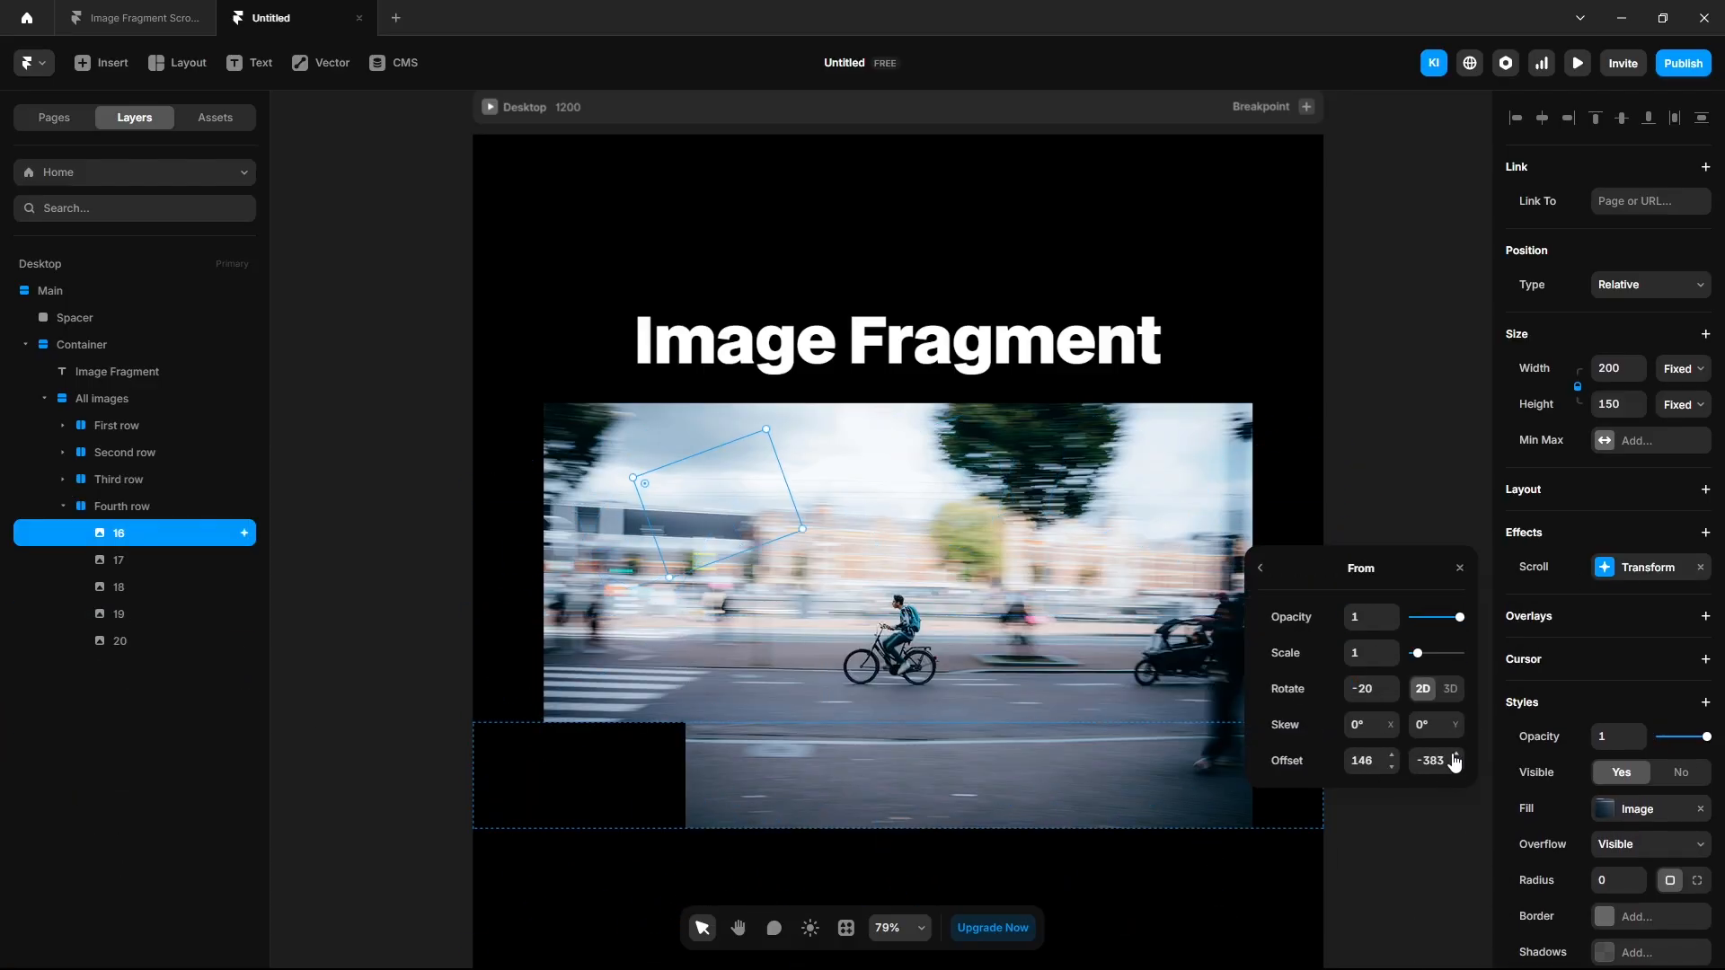
Apply the scroll transform to images 17 to 20 in Fourth row and set image 20's From Y offset to -276.
{"action": "left_click", "coordinate": [119, 560]}
{"action": "left_click", "coordinate": [1367, 689]}
{"action": "left_click", "coordinate": [119, 587]}
{"action": "left_click", "coordinate": [118, 613]}
{"action": "left_click", "coordinate": [119, 642]}
{"action": "left_click", "coordinate": [1647, 567]}
{"action": "left_click", "coordinate": [1436, 761]}
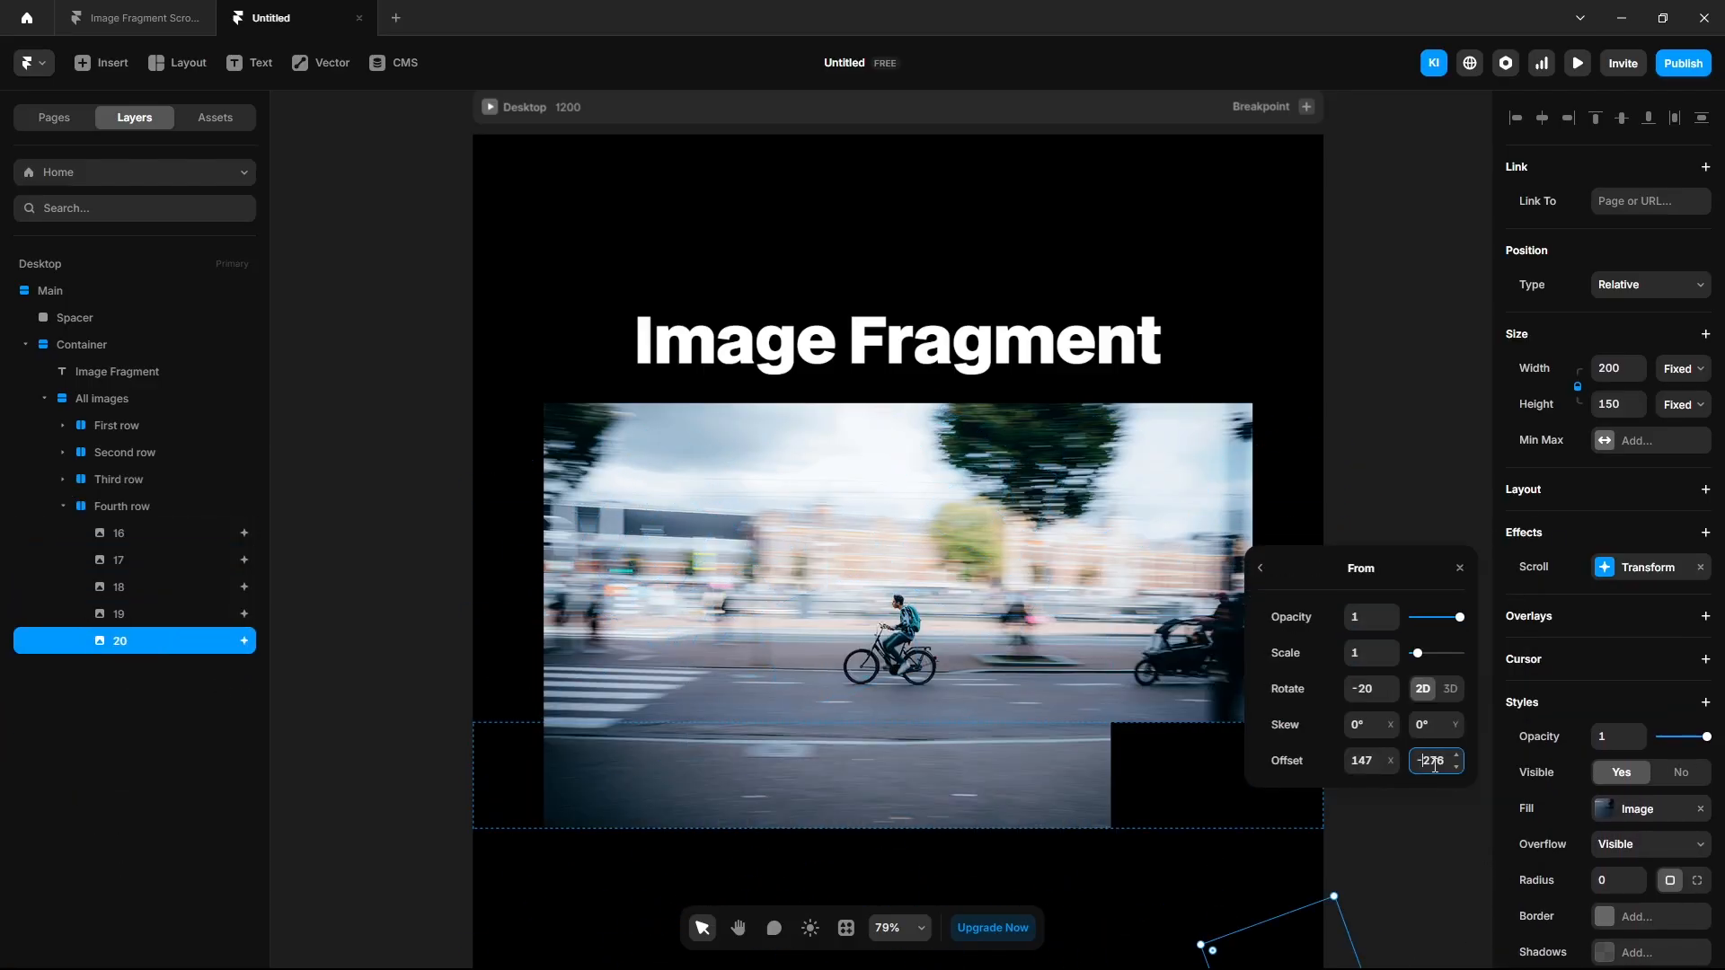
{"action": "left_click", "coordinate": [63, 506]}
{"action": "left_click", "coordinate": [387, 628]}
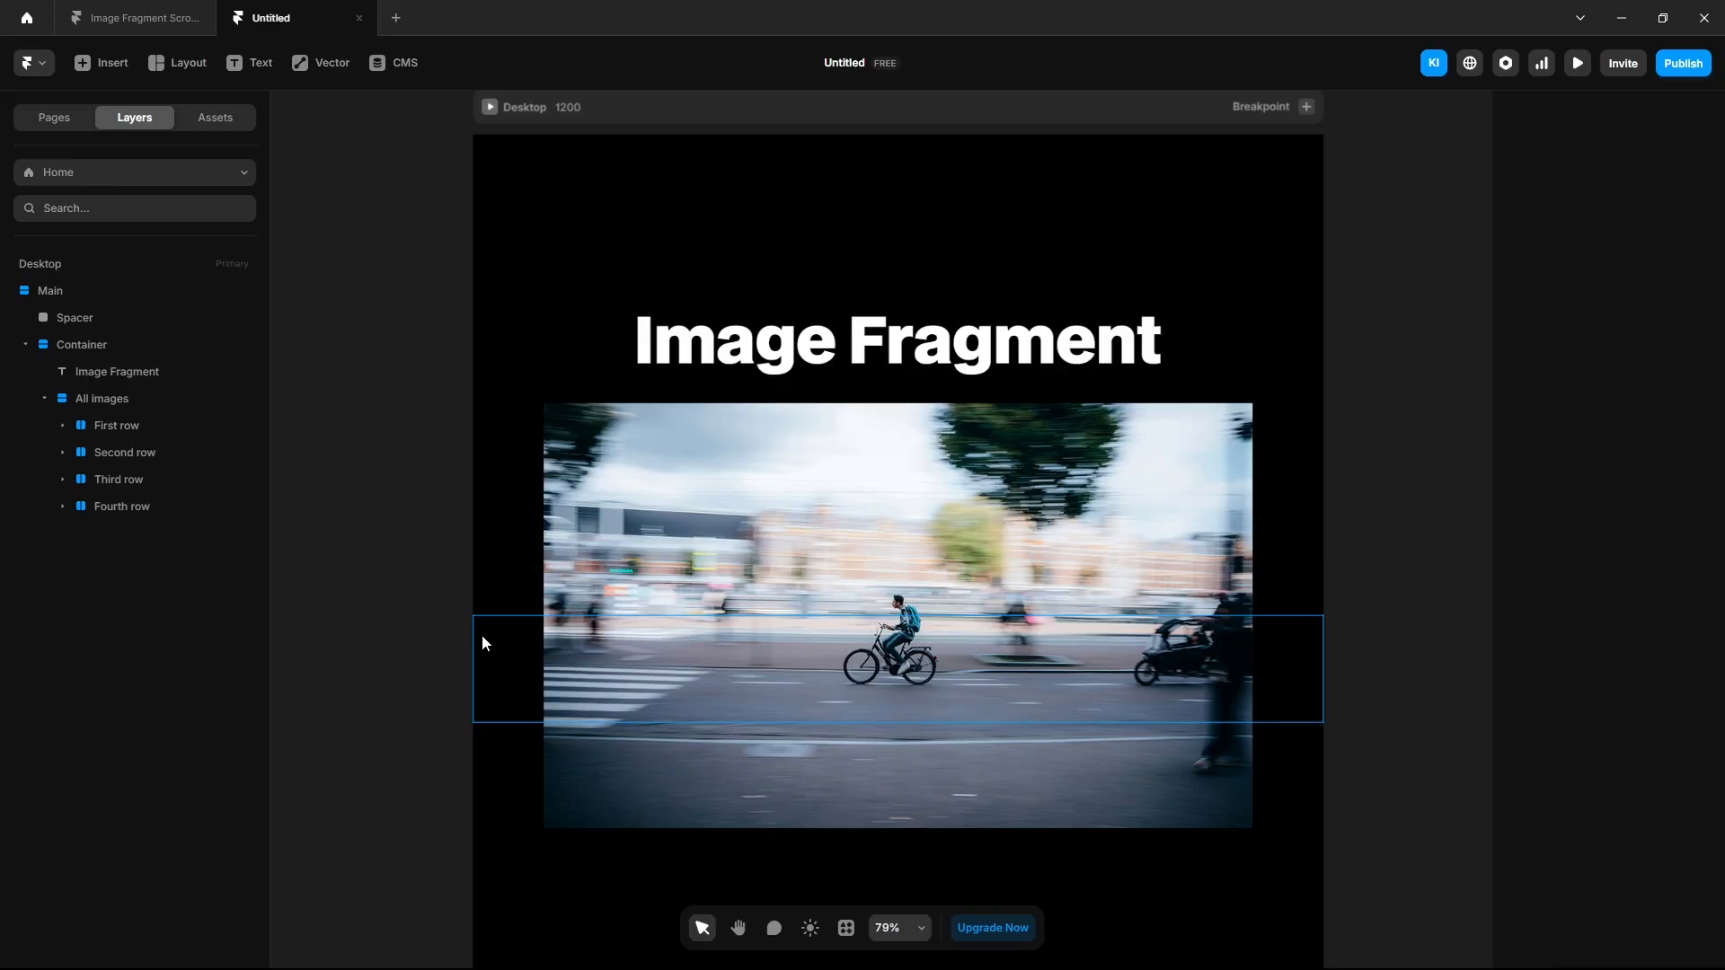
Preview the page and scroll through it to check how the image fragments assemble.
{"action": "left_click", "coordinate": [1577, 65]}
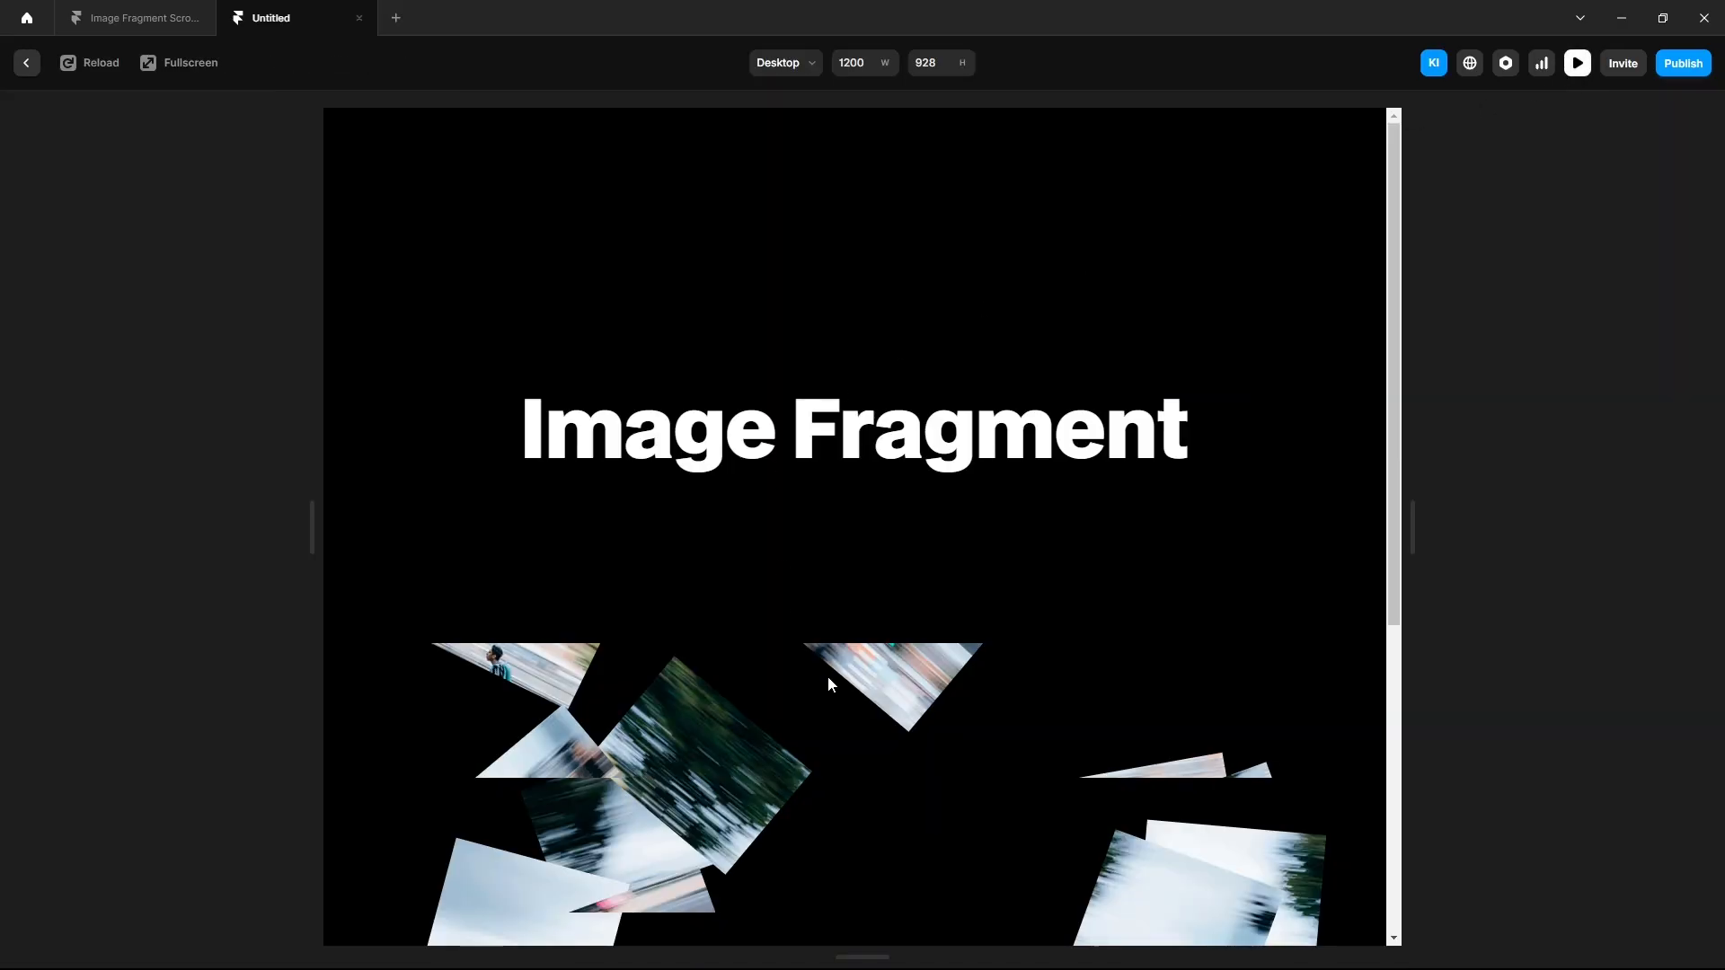
{"action": "scroll", "coordinate": [828, 675], "scroll_direction": "down", "scroll_amount": 5}
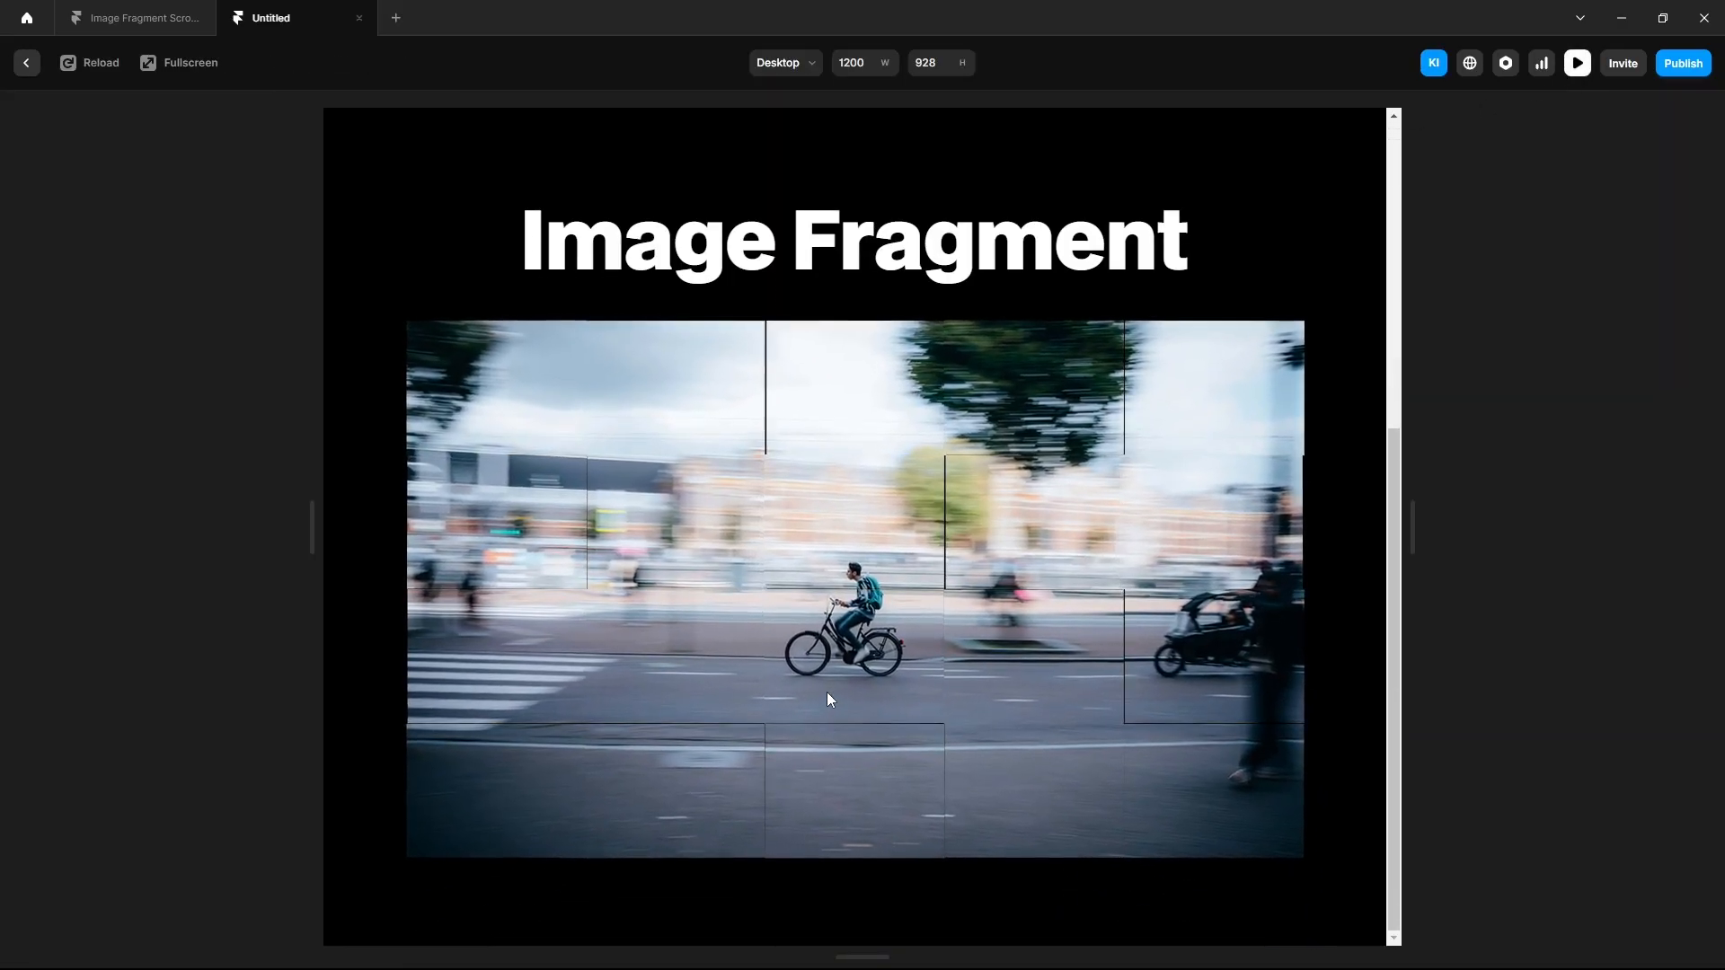
{"action": "scroll", "coordinate": [828, 694], "scroll_direction": "up", "scroll_amount": 5}
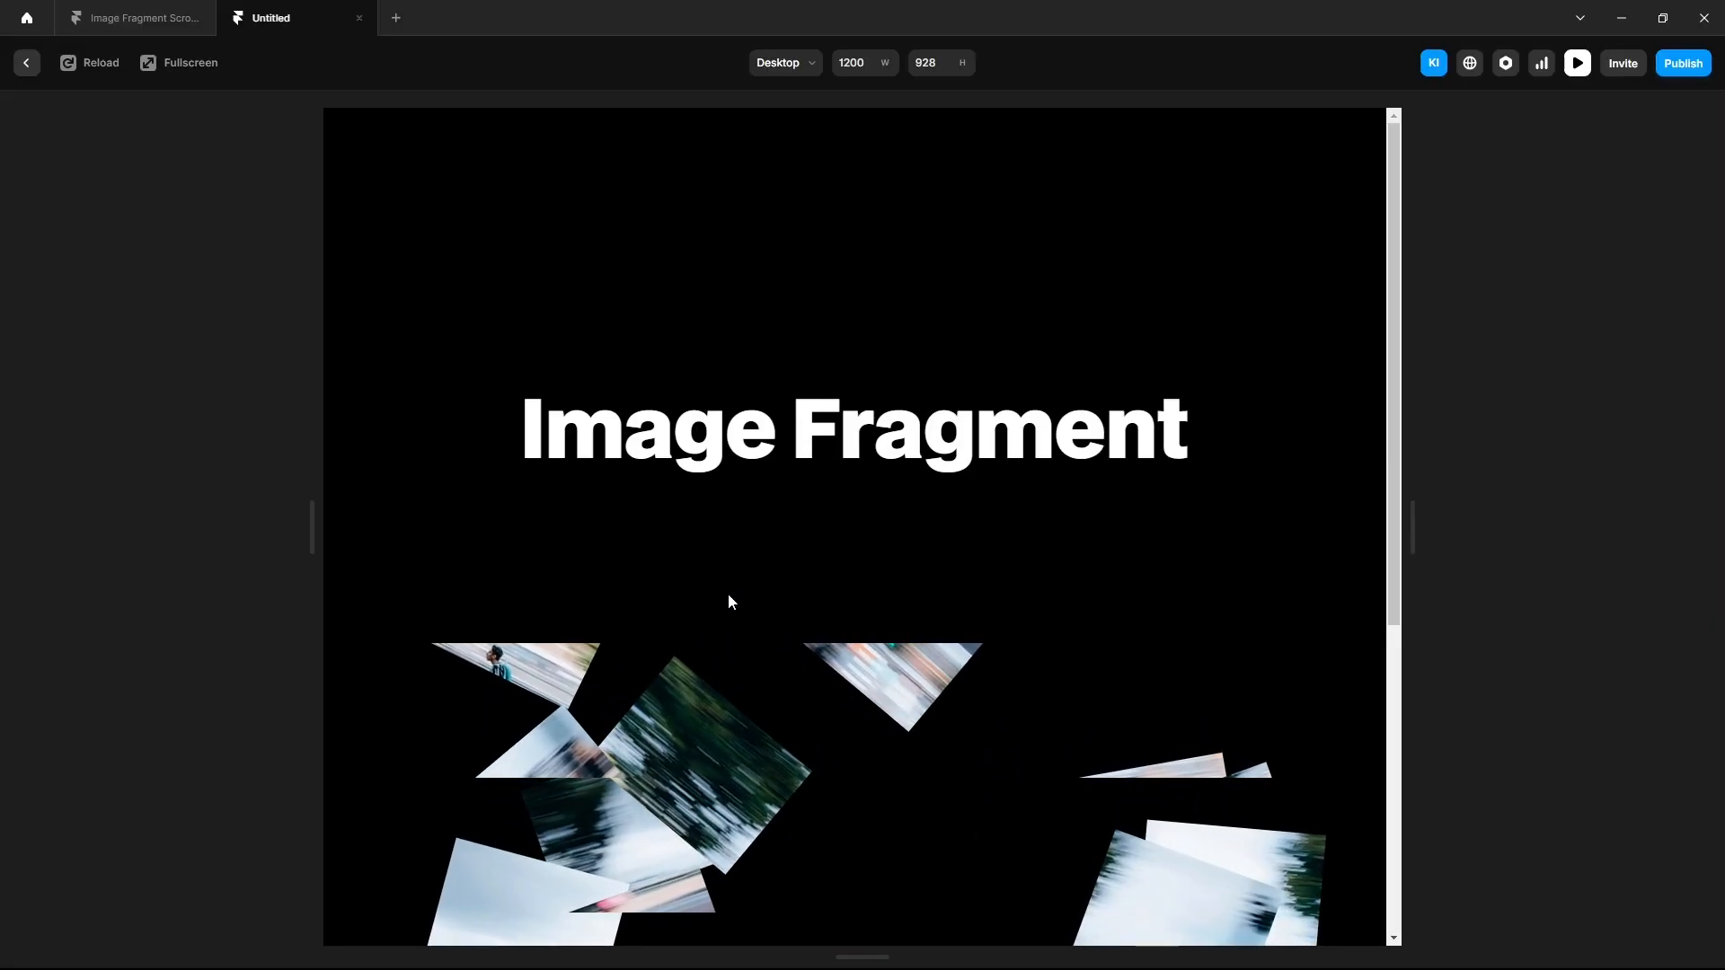
{"action": "left_click", "coordinate": [26, 62]}
Set the overflow of Second row, Third row and Fourth row to Visible.
{"action": "left_click", "coordinate": [125, 452]}
{"action": "left_click", "coordinate": [130, 504], "text": "shift"}
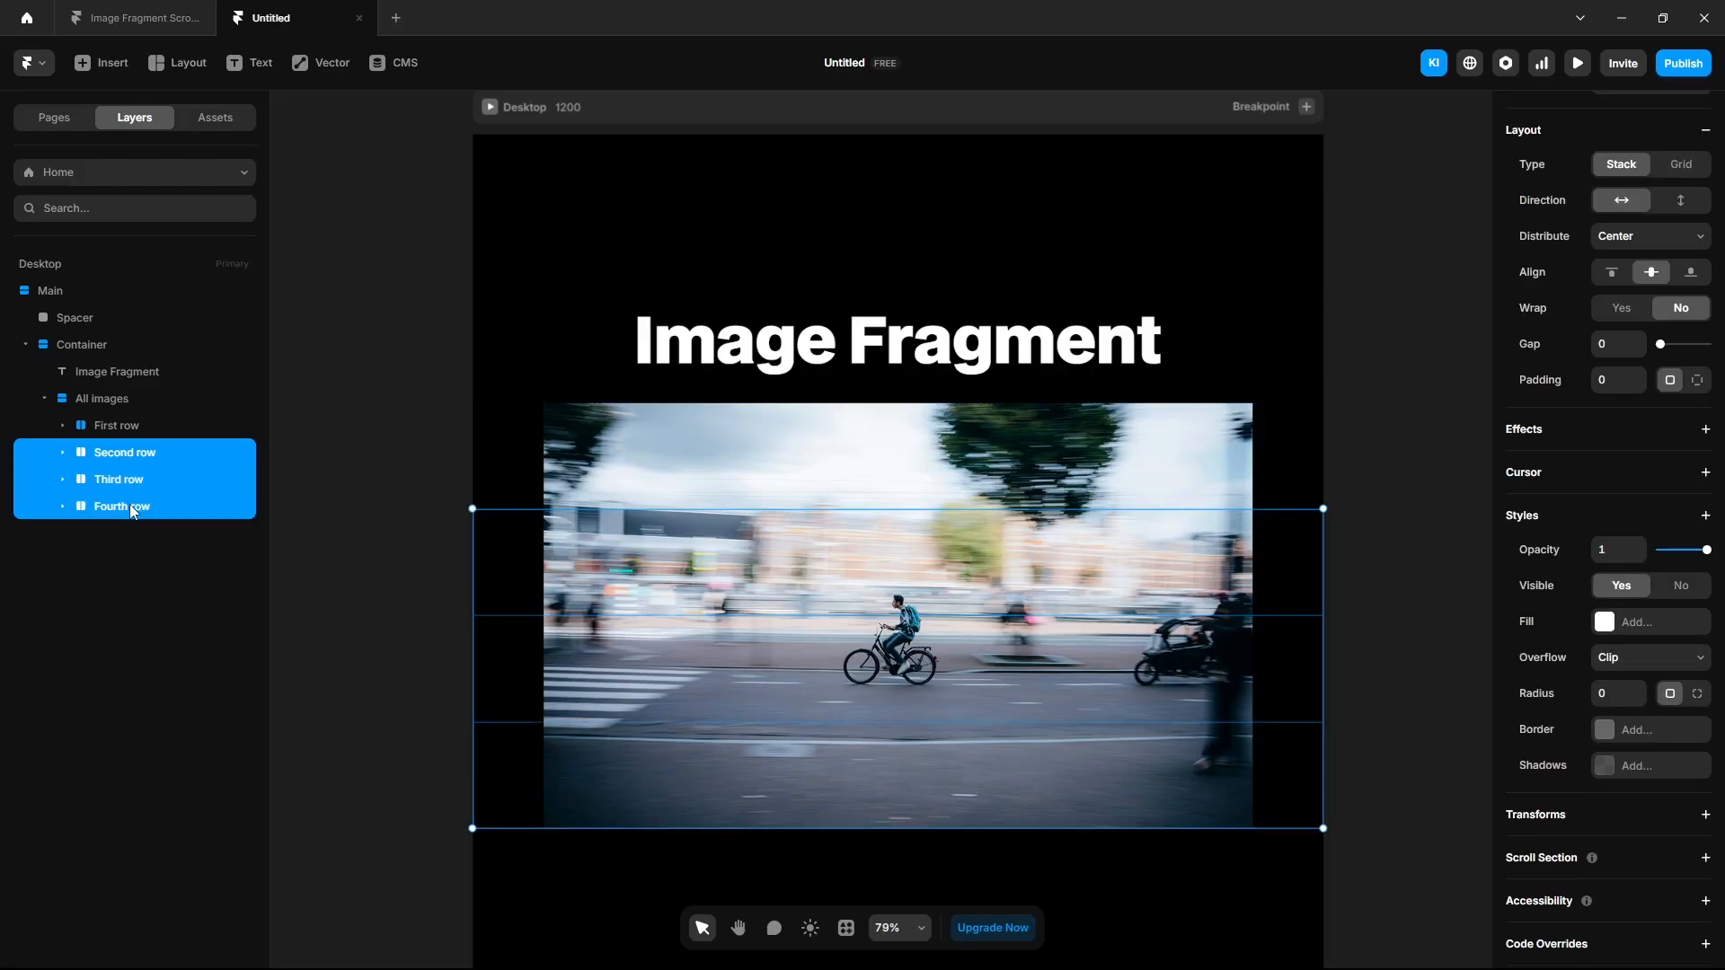
{"action": "left_click", "coordinate": [1643, 666]}
{"action": "left_click", "coordinate": [1637, 715]}
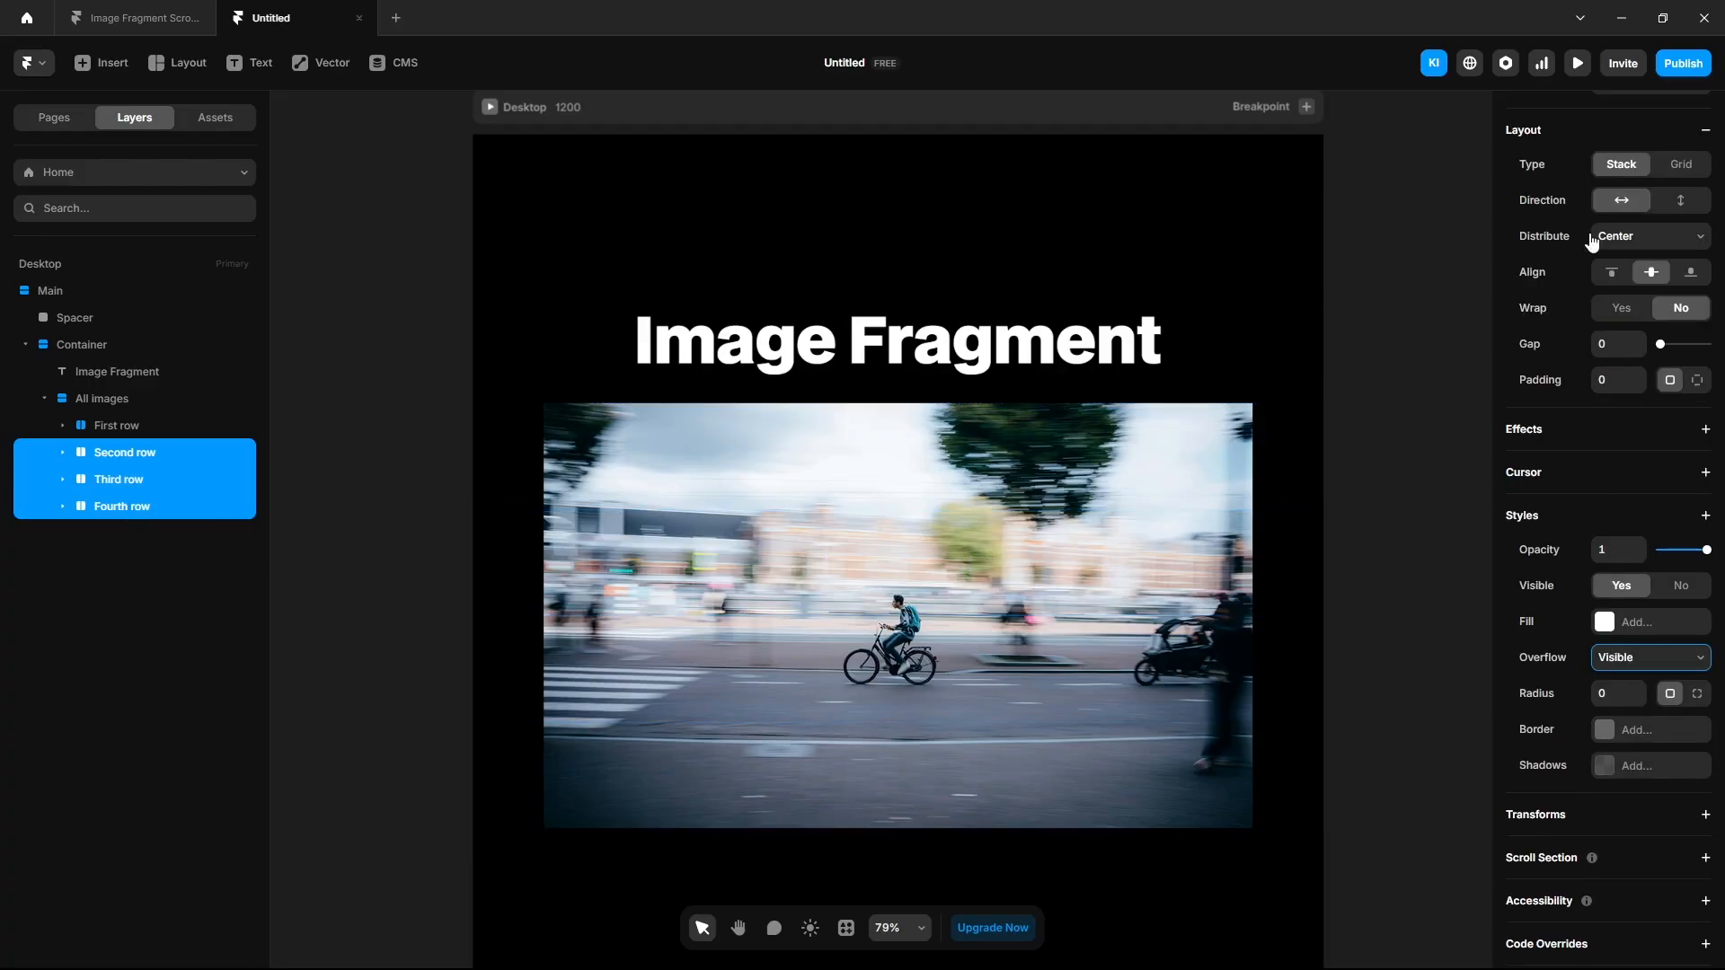
Preview the scroll animation again with the rows' overflow changed.
{"action": "left_click", "coordinate": [1578, 62]}
{"action": "scroll", "coordinate": [1012, 751], "scroll_direction": "down", "scroll_amount": 3}
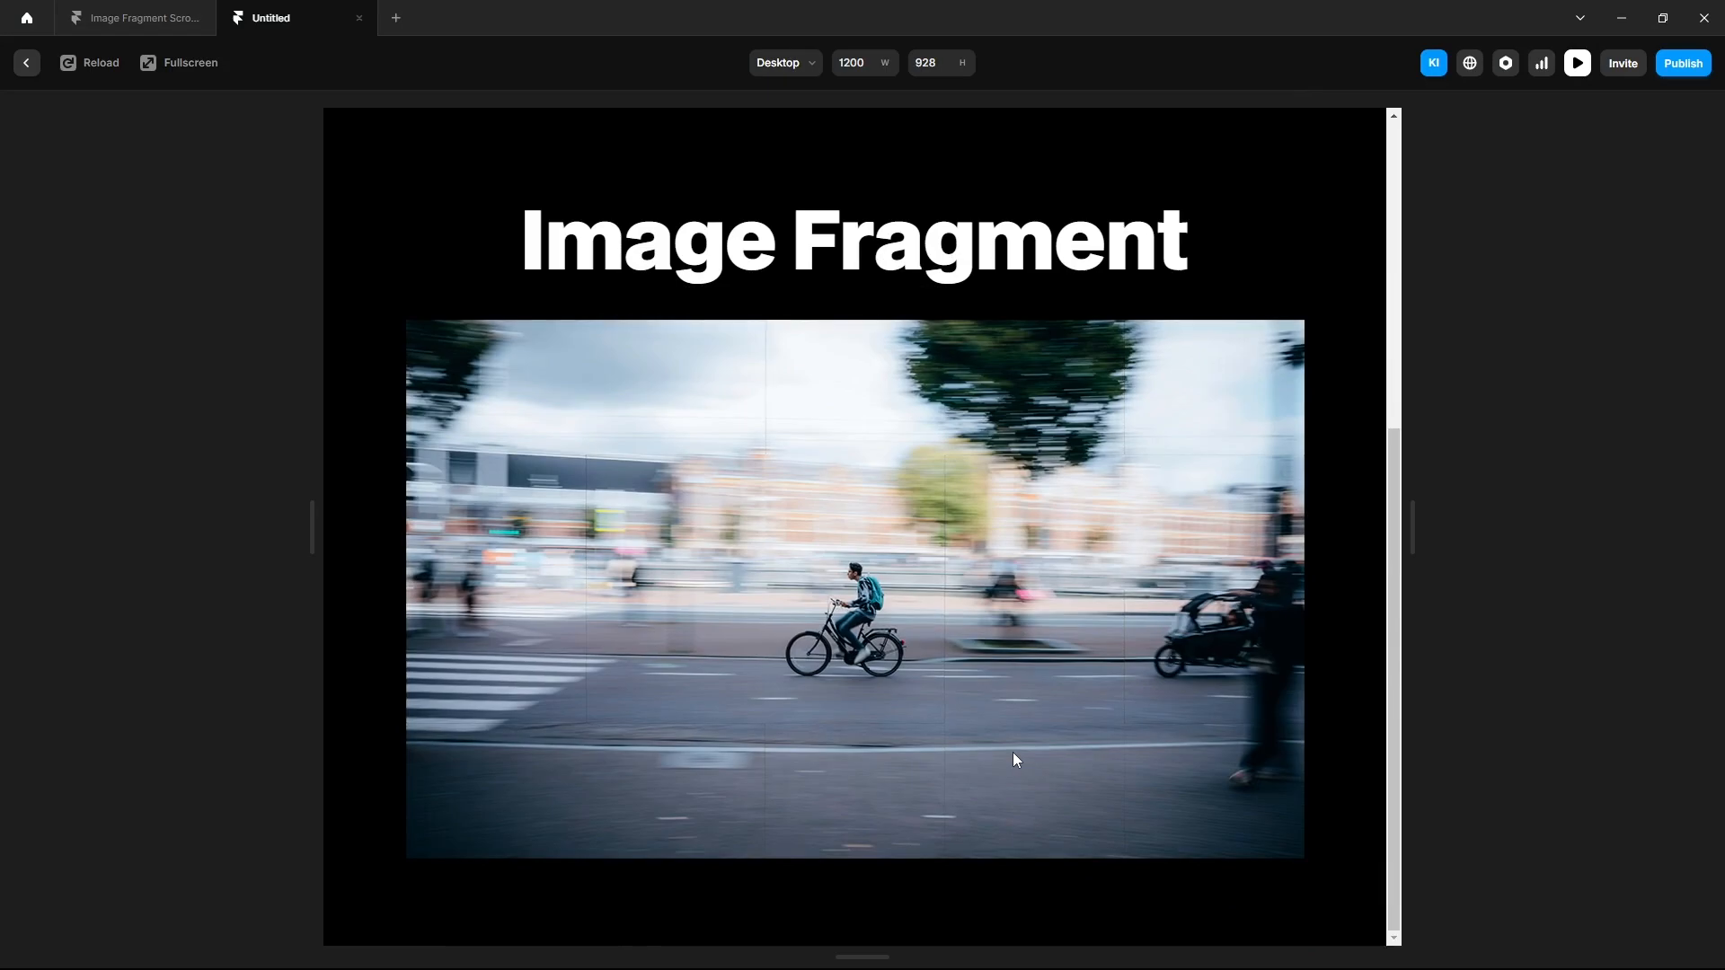
{"action": "left_click", "coordinate": [27, 63]}
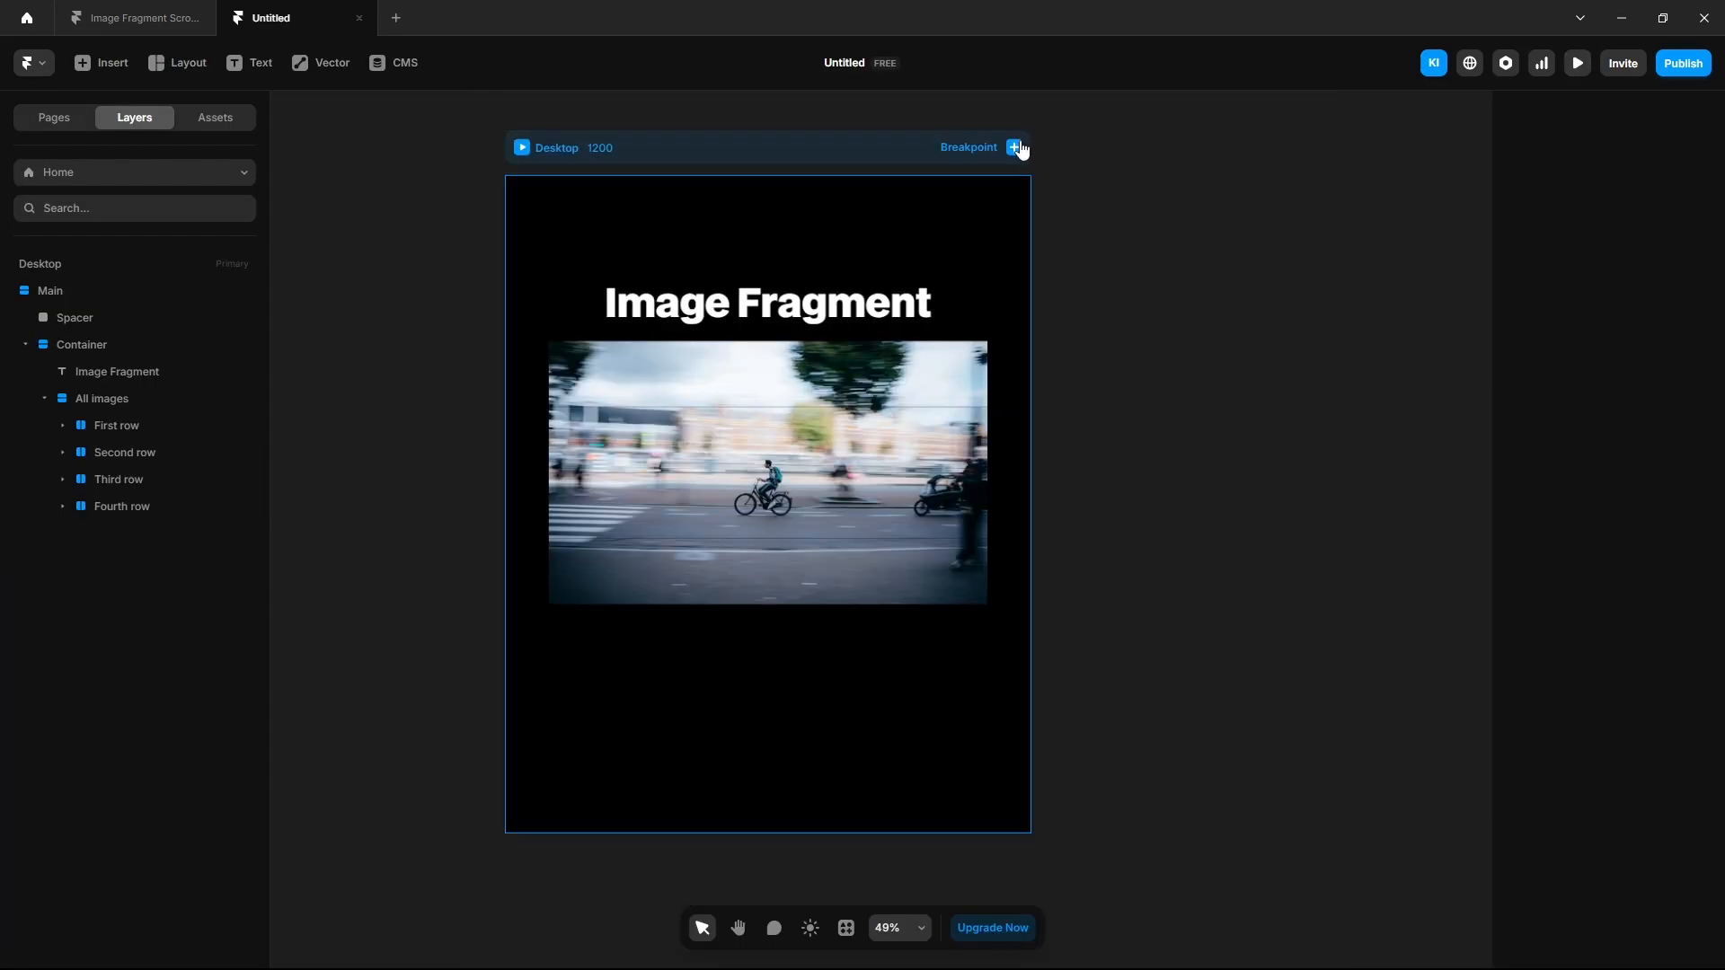
Add a Tablet breakpoint and set the text size of its Image Fragment heading to 70 px.
{"action": "left_click", "coordinate": [1015, 148]}
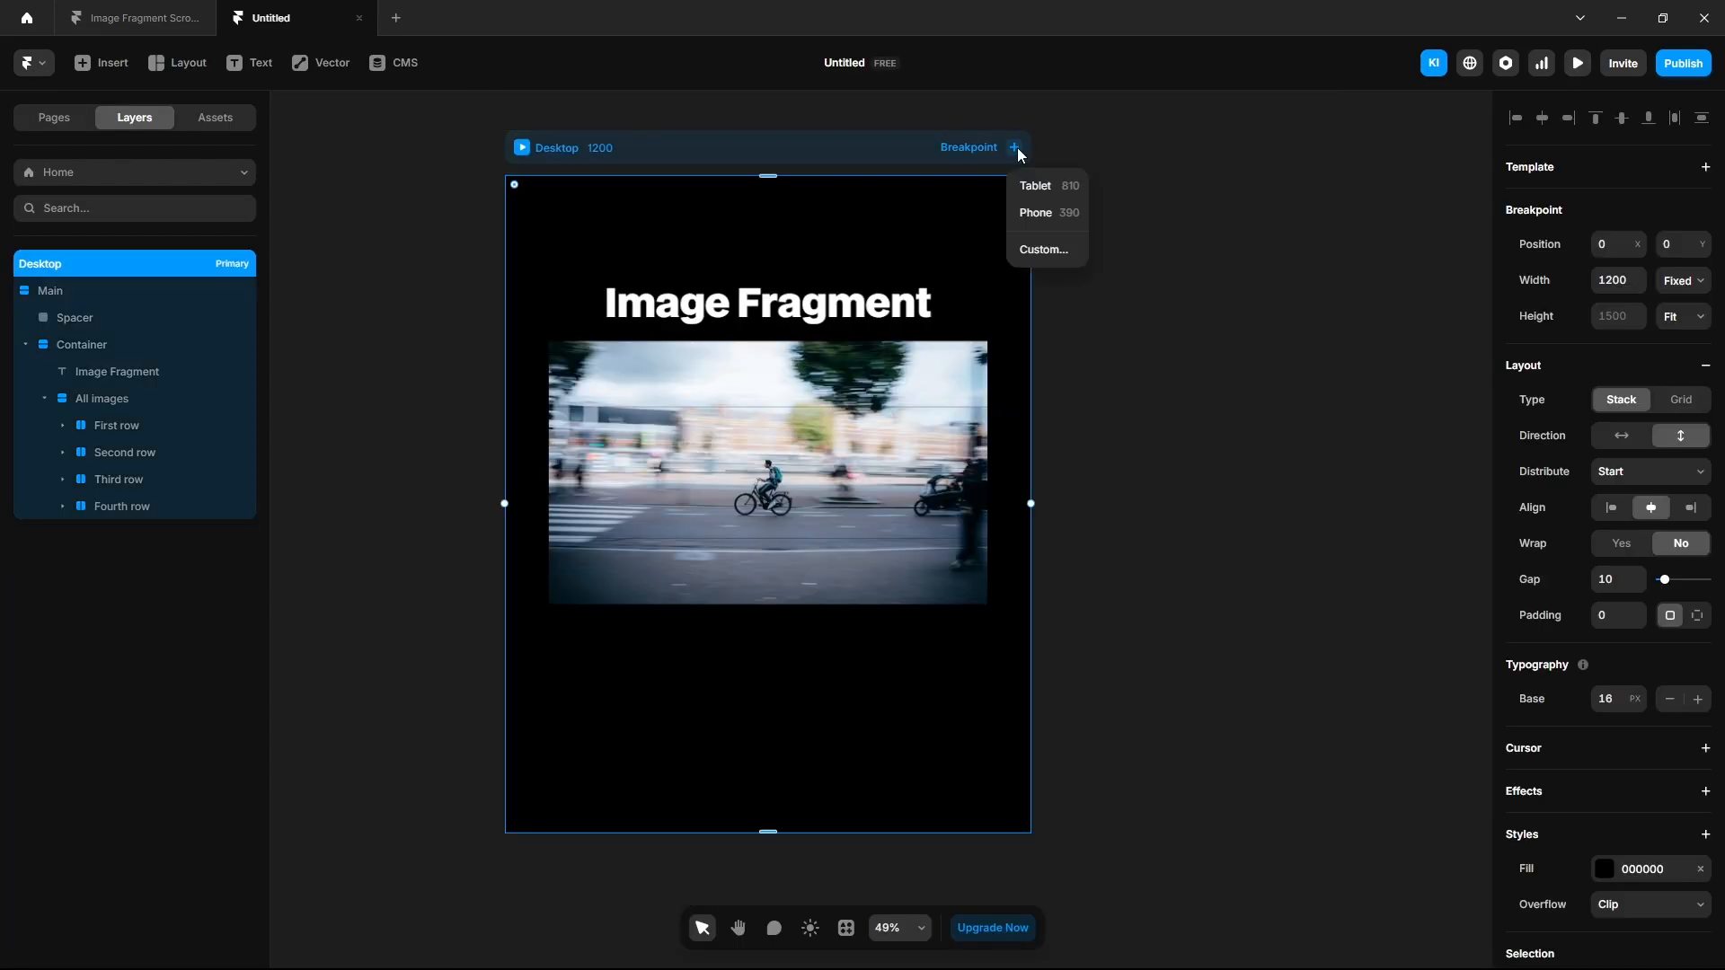
{"action": "left_click", "coordinate": [1042, 186]}
{"action": "left_click", "coordinate": [843, 382]}
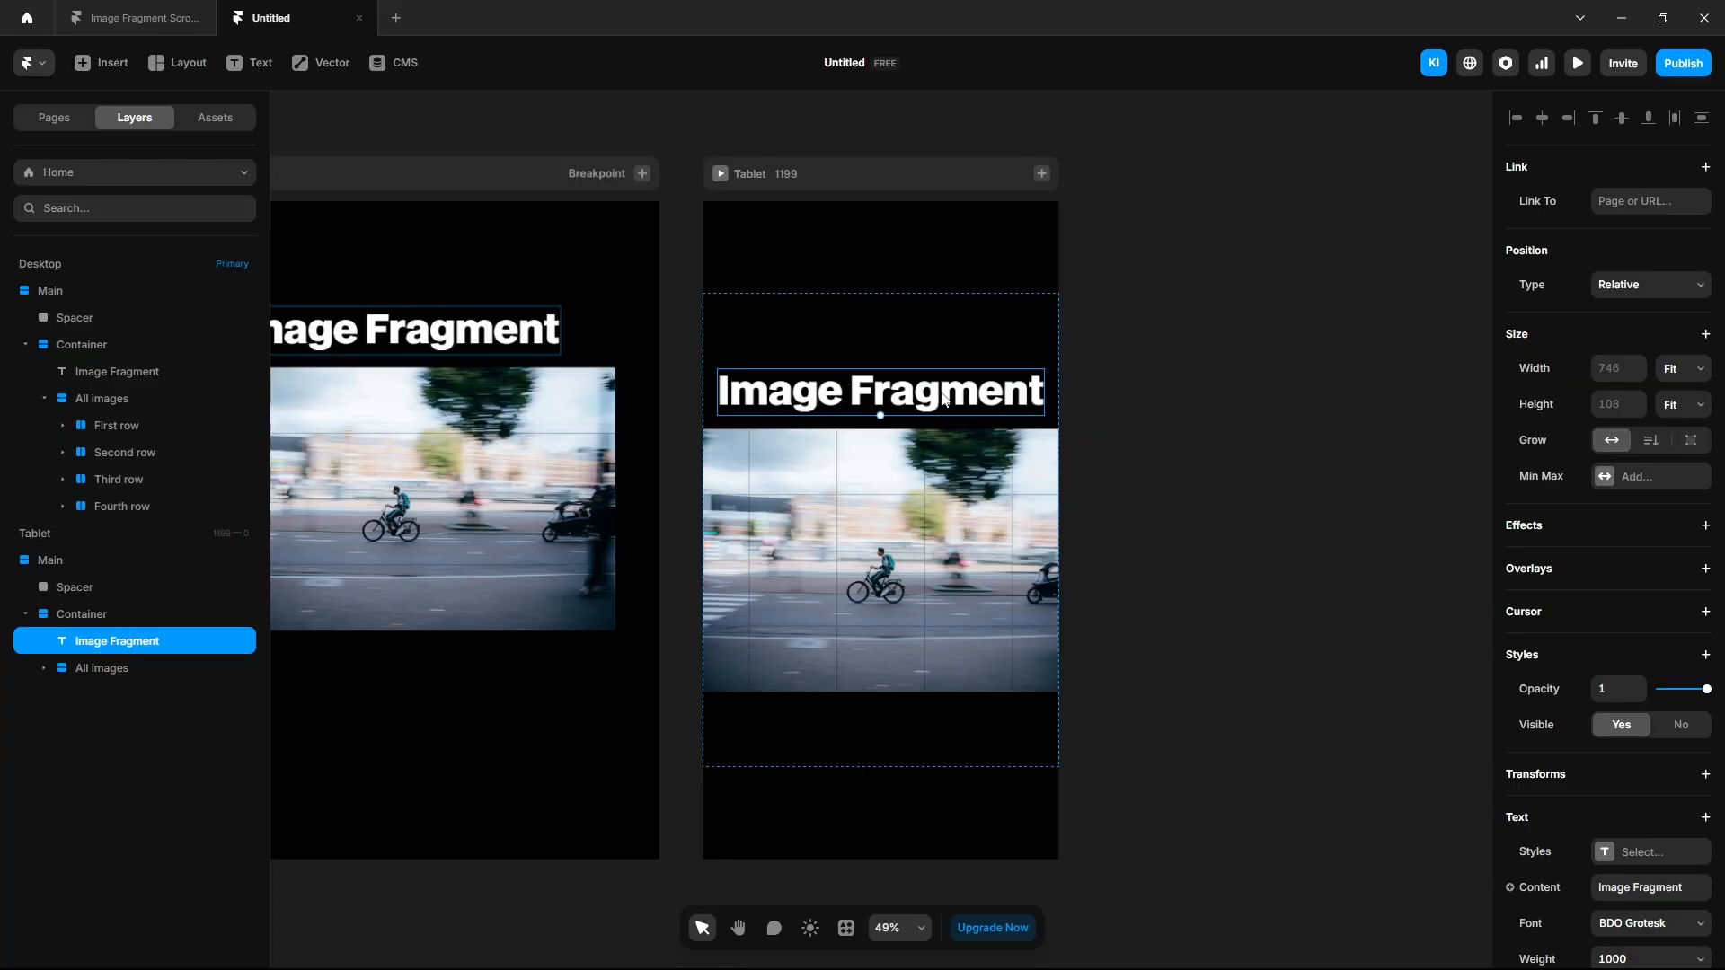
{"action": "scroll", "coordinate": [1570, 823], "scroll_direction": "down", "scroll_amount": 3}
{"action": "left_click", "coordinate": [1602, 763]}
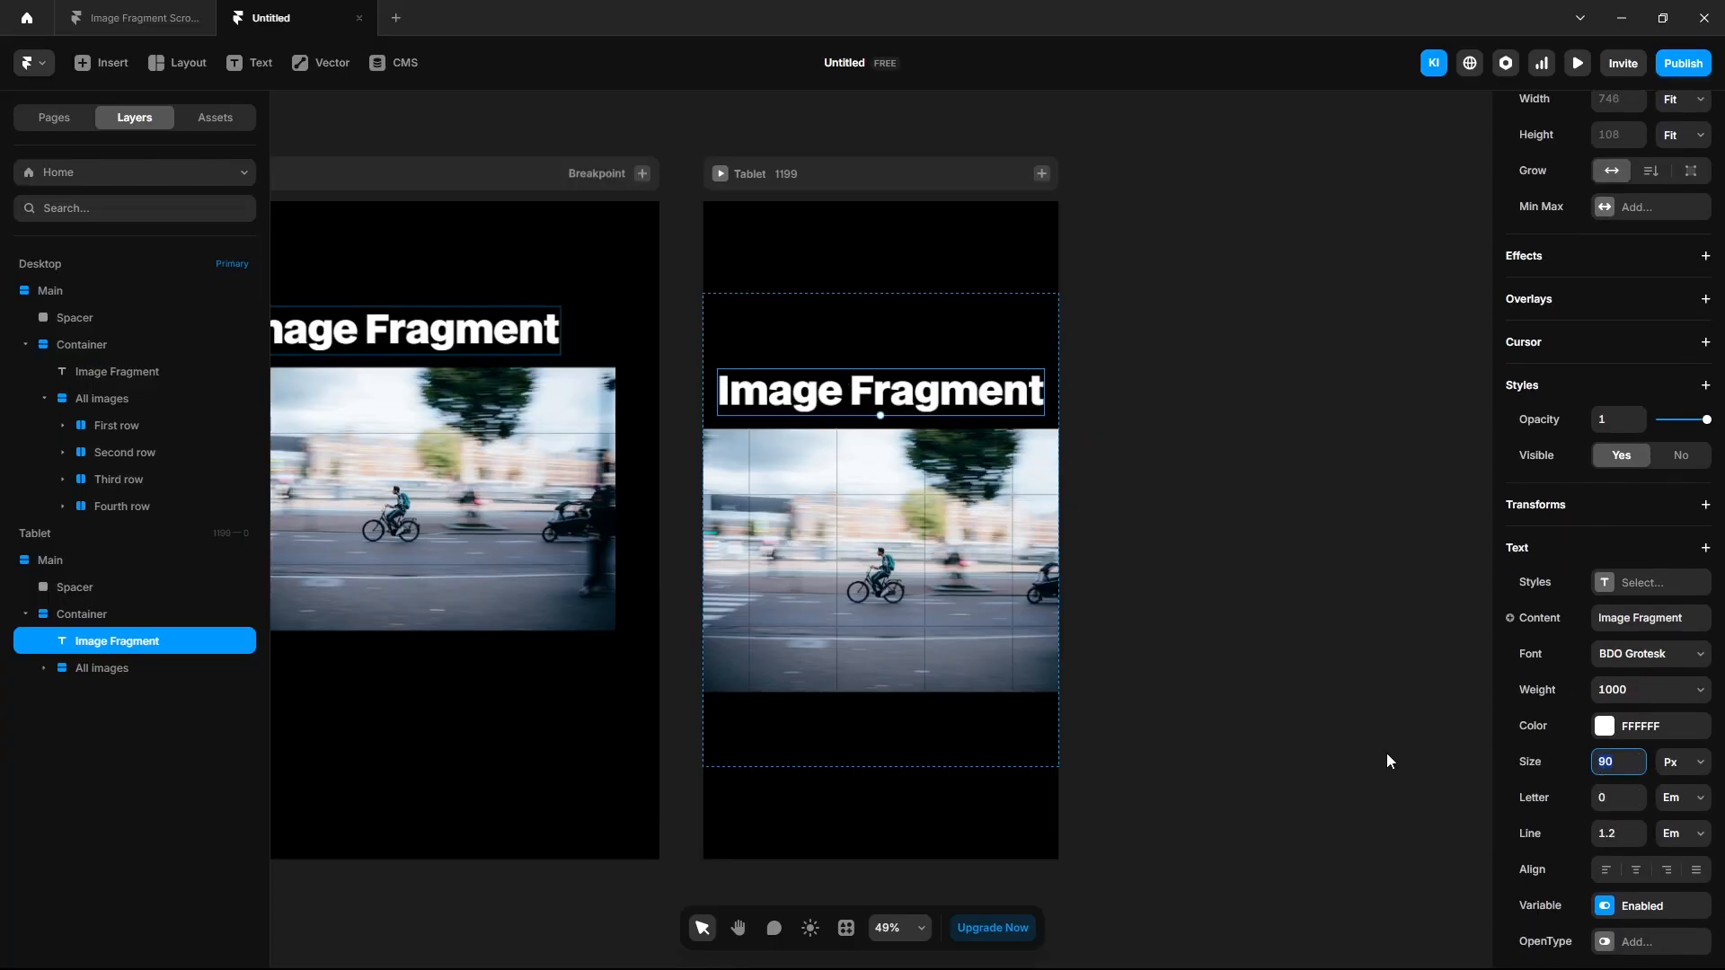
{"action": "type", "text": "70"}
{"action": "key", "text": "Return"}
{"action": "left_click", "coordinate": [693, 458]}
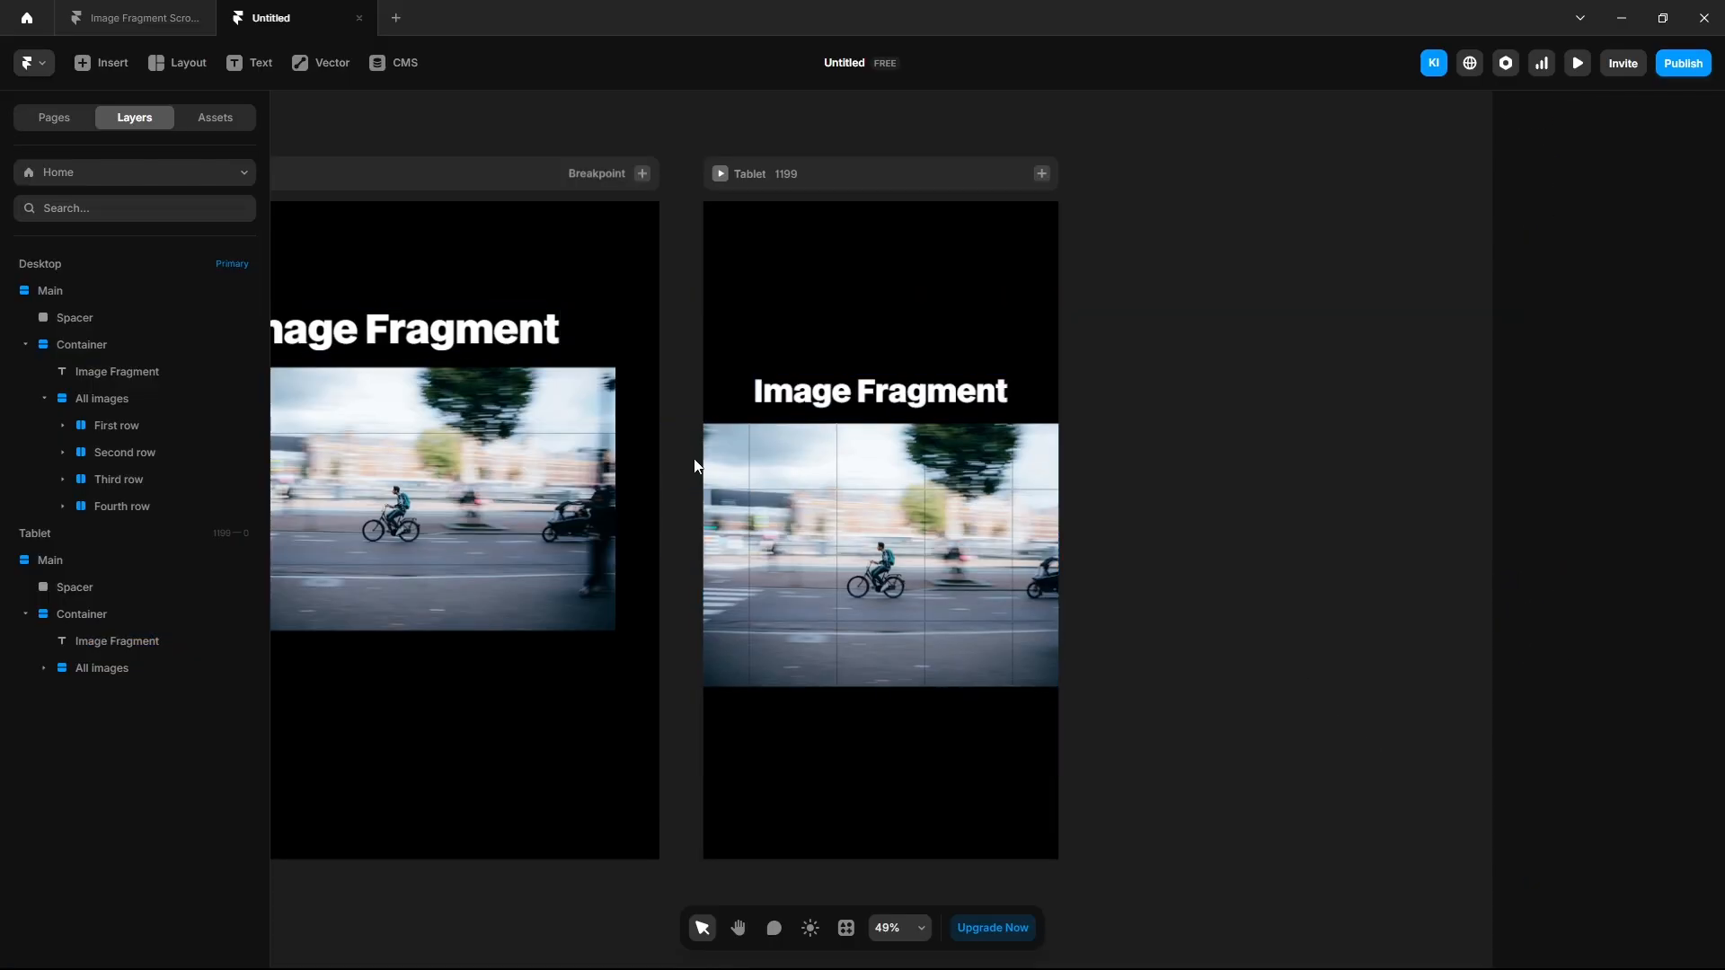
Set the width of images 1 to 5 in the Tablet breakpoint's First row to 150.
{"action": "left_click", "coordinate": [715, 451]}
{"action": "left_click", "coordinate": [127, 828], "text": "shift"}
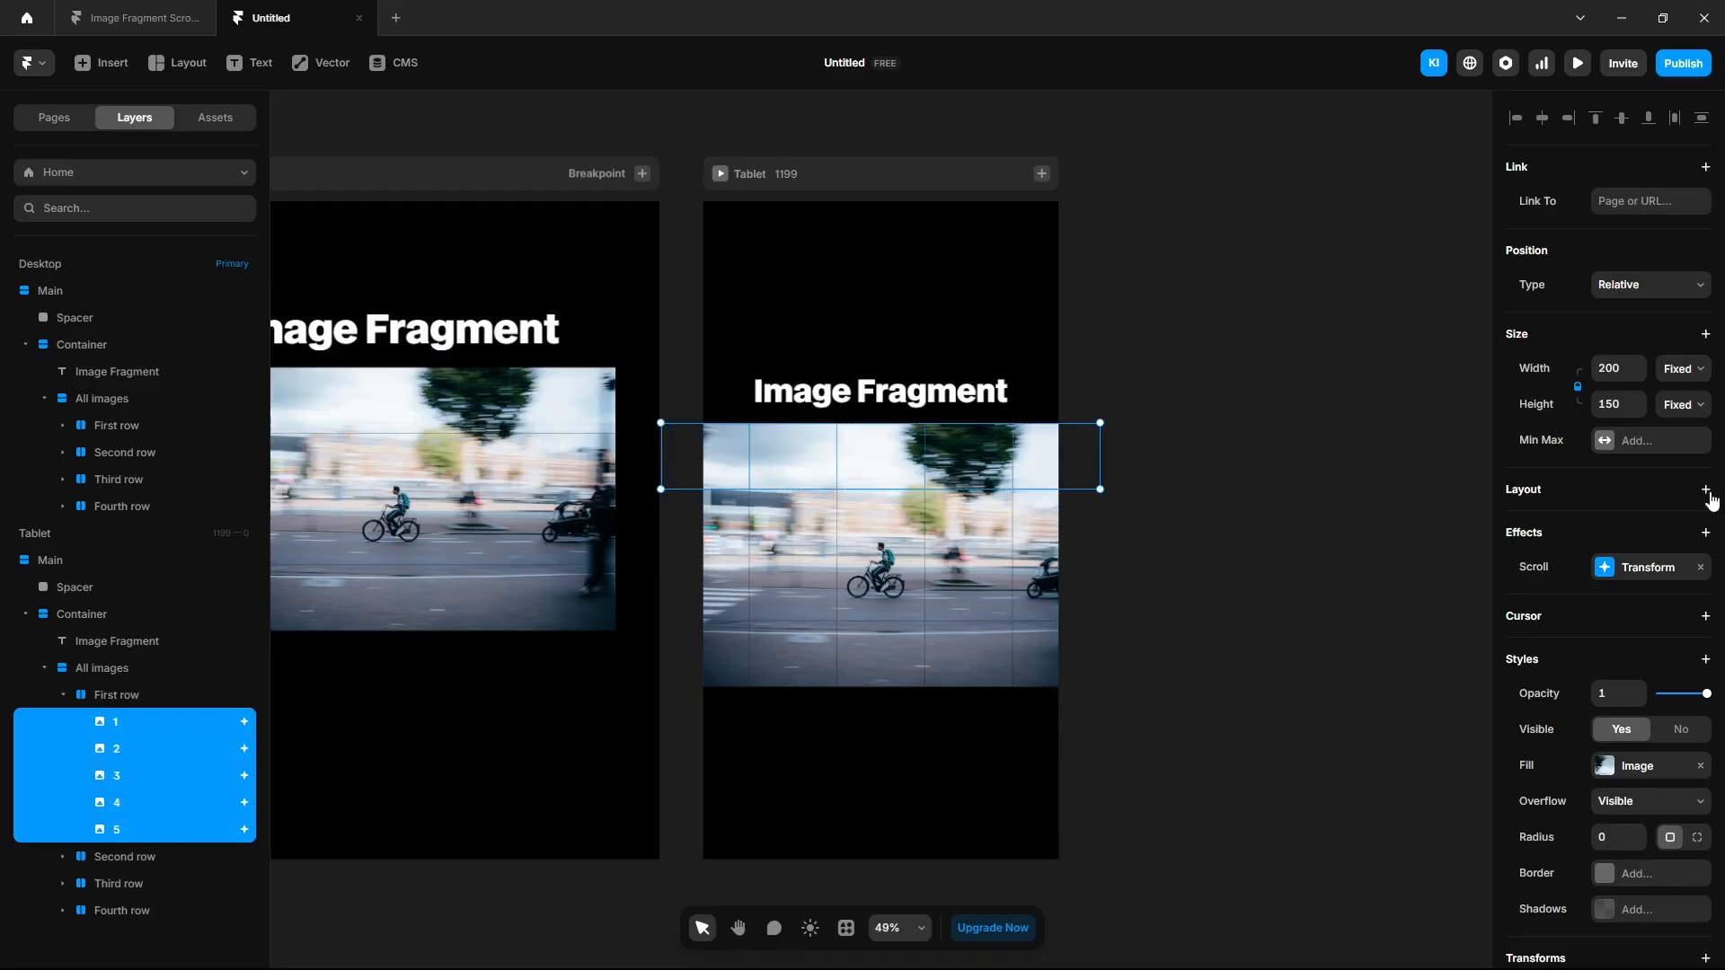
{"action": "left_click", "coordinate": [1617, 367]}
{"action": "type", "text": "150"}
{"action": "key", "text": "Return"}
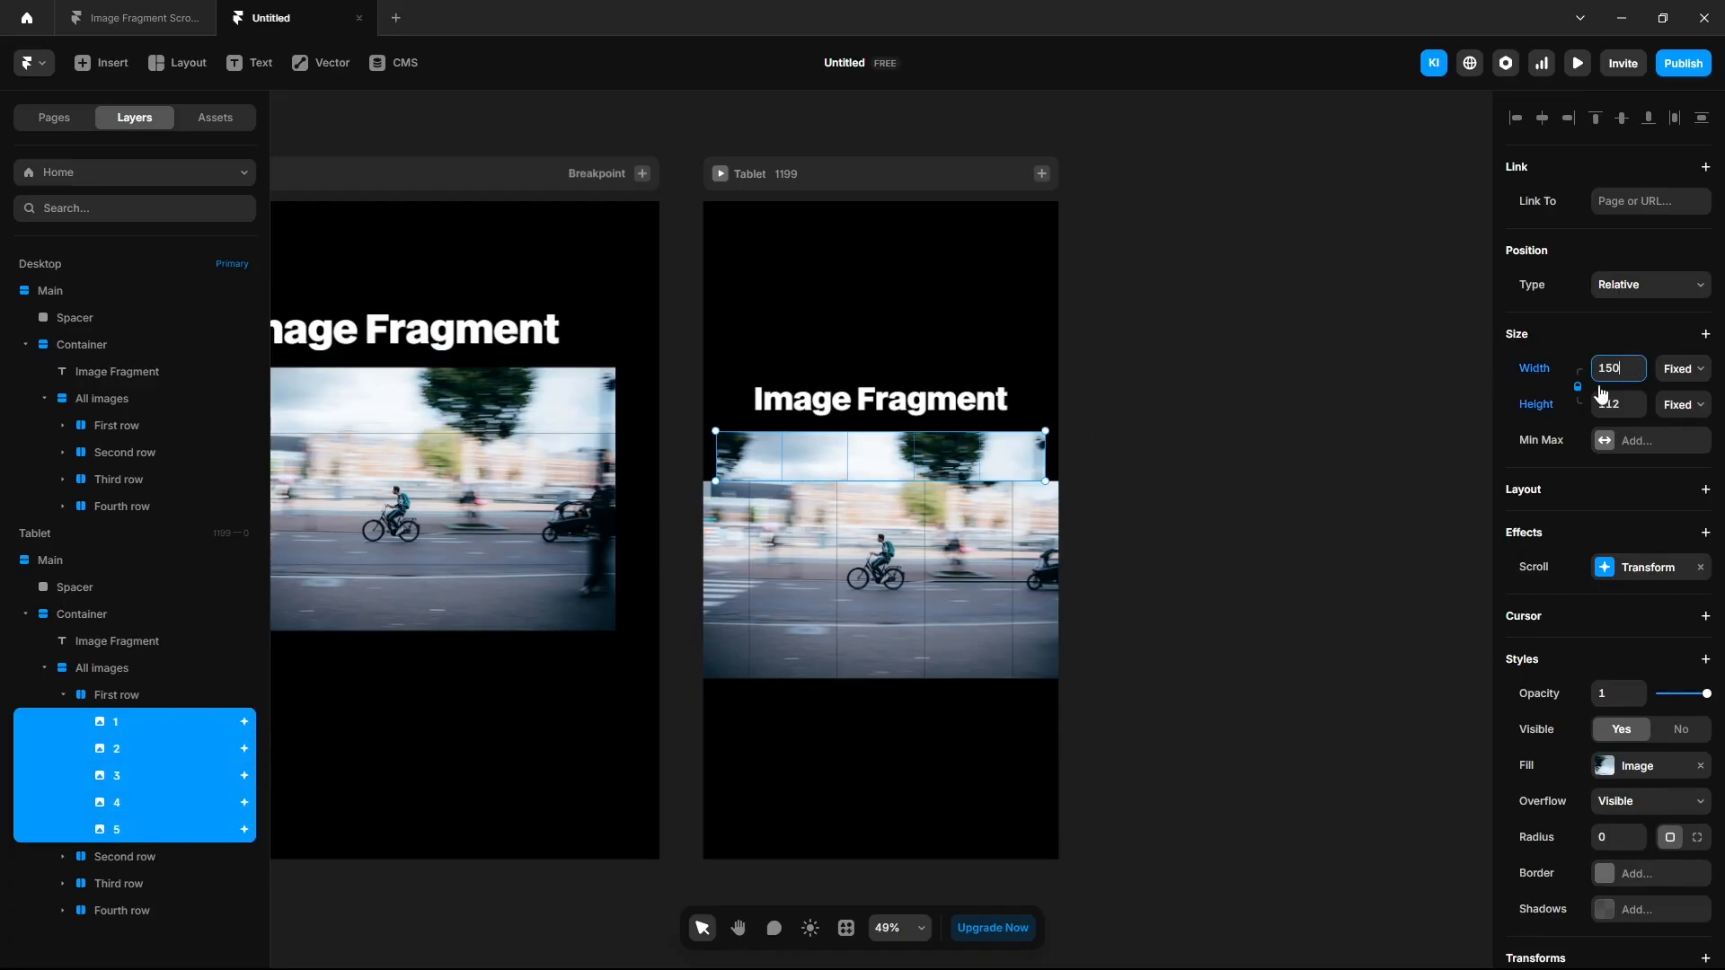
Set the width of images 6 to 10 in the Tablet breakpoint's Second row to 150.
{"action": "left_click", "coordinate": [62, 857]}
{"action": "scroll", "coordinate": [127, 751], "scroll_direction": "down", "scroll_amount": 2}
{"action": "left_click", "coordinate": [117, 780]}
{"action": "left_click", "coordinate": [133, 897], "text": "shift"}
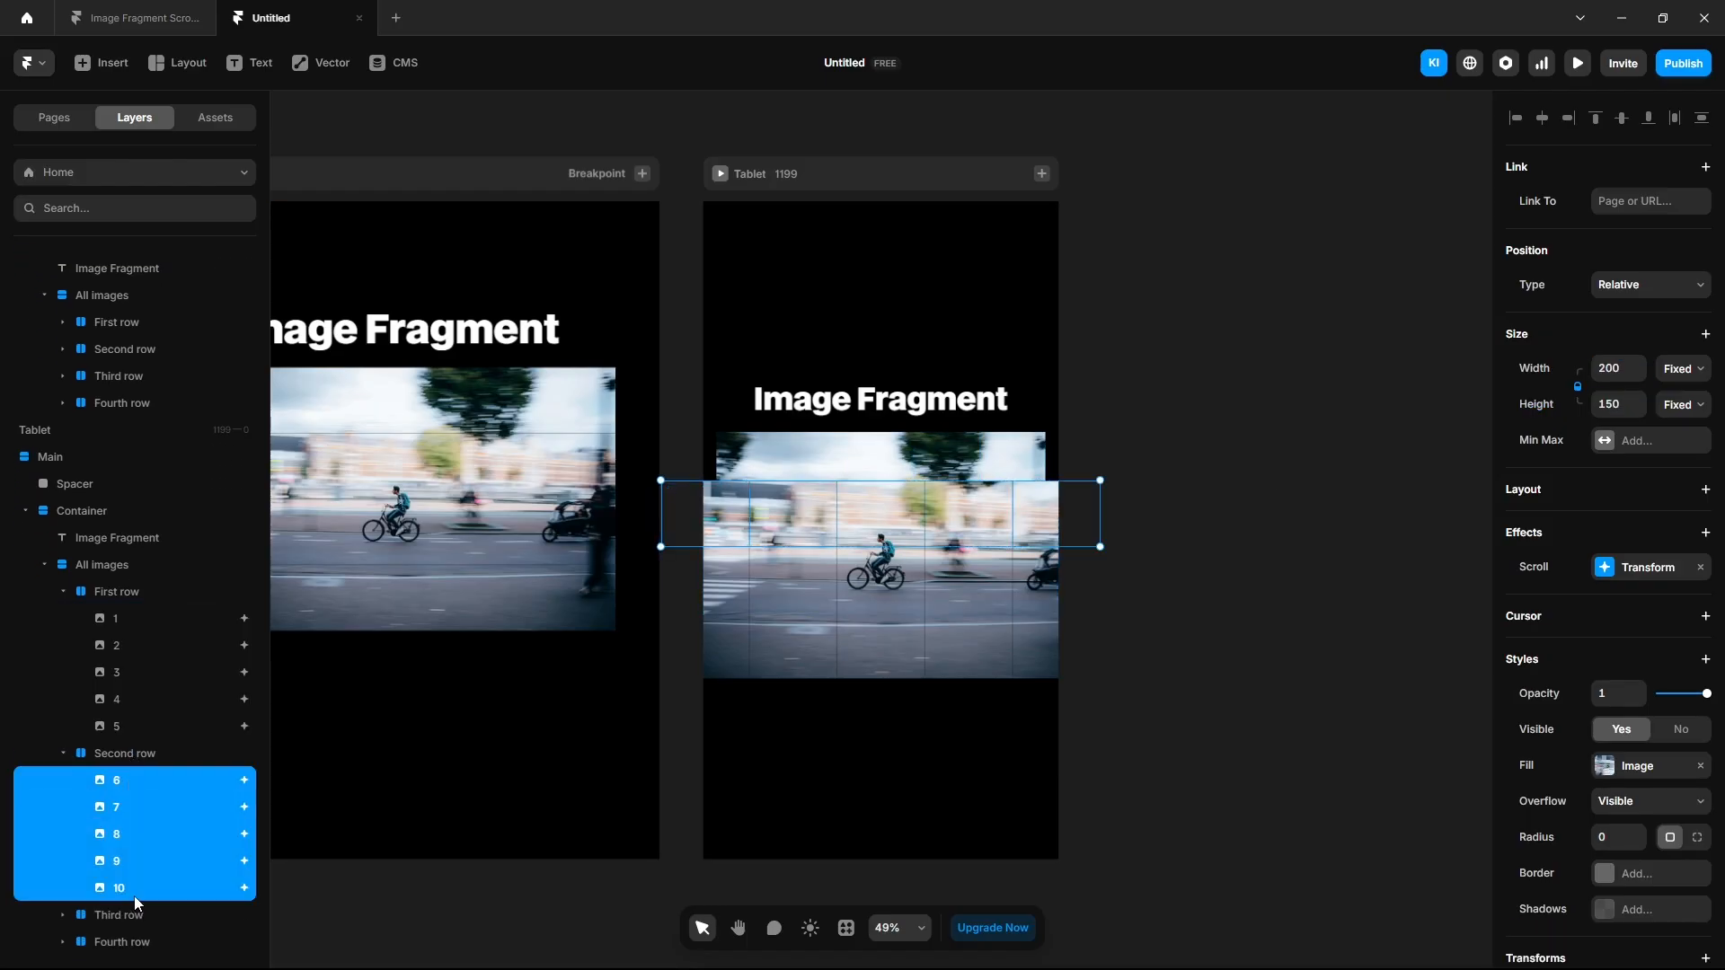
{"action": "left_click", "coordinate": [1605, 367]}
{"action": "type", "text": "150"}
{"action": "key", "text": "Return"}
Set the width of images 11 to 15 in the Tablet breakpoint's Third row to 150.
{"action": "left_click", "coordinate": [62, 915]}
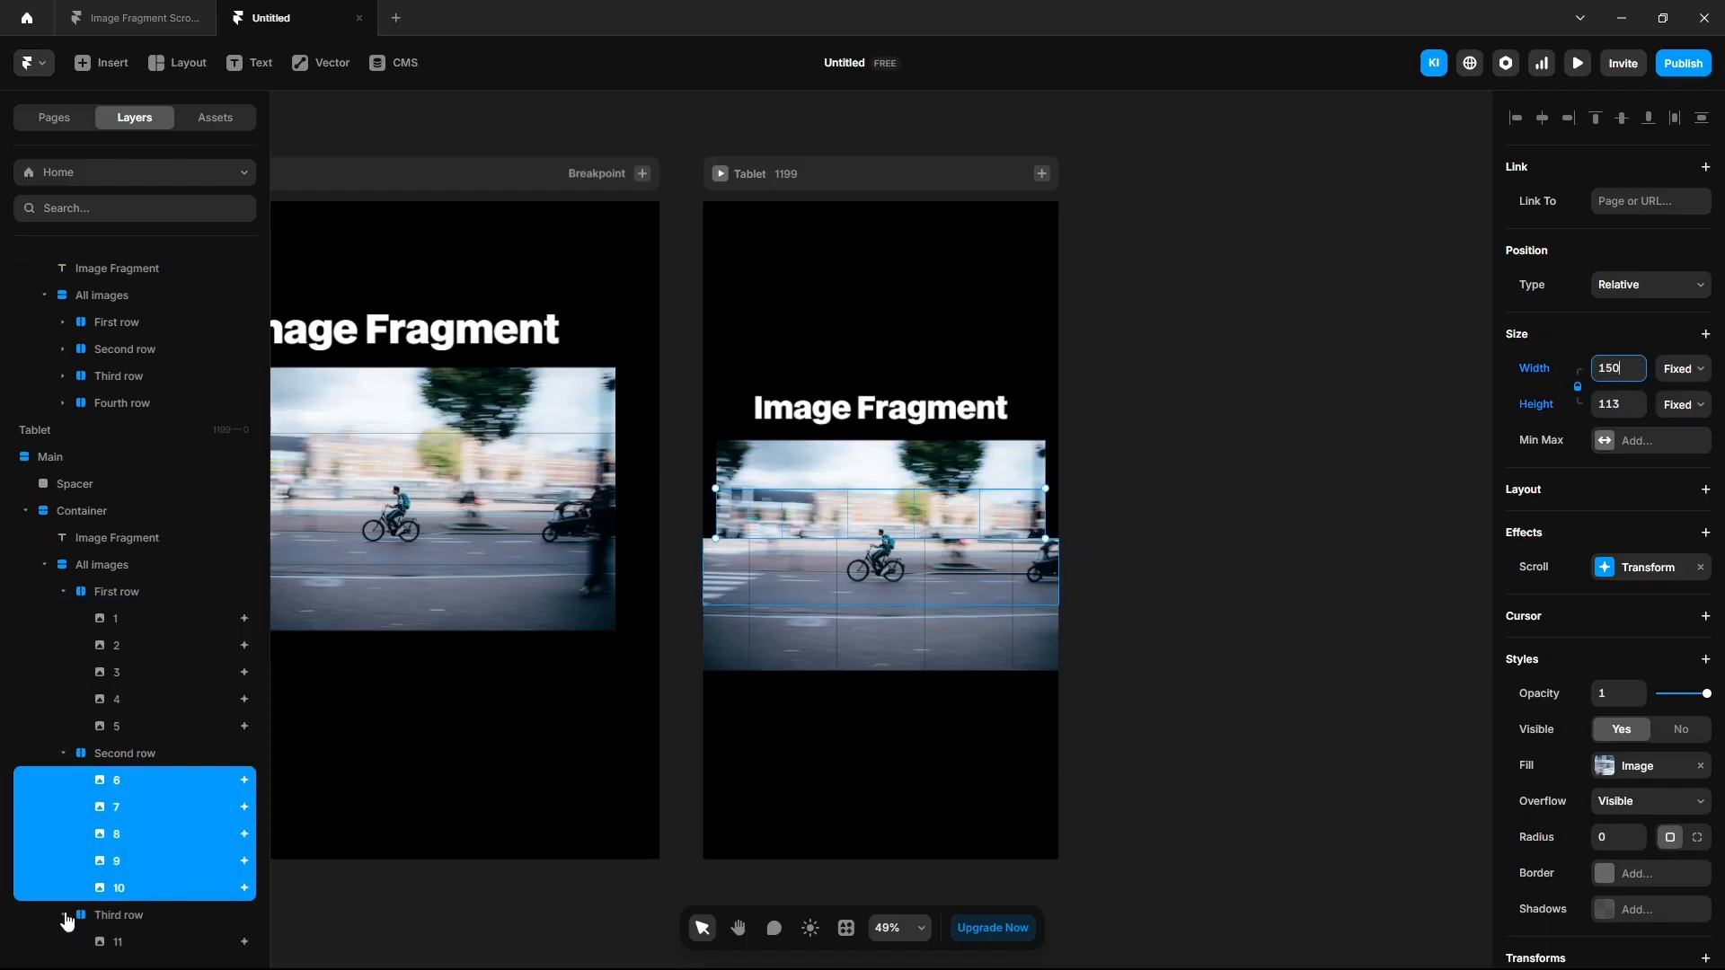
{"action": "scroll", "coordinate": [128, 839], "scroll_direction": "down", "scroll_amount": 2}
{"action": "left_click", "coordinate": [128, 807]}
{"action": "left_click", "coordinate": [135, 910], "text": "shift"}
{"action": "left_click", "coordinate": [1604, 367]}
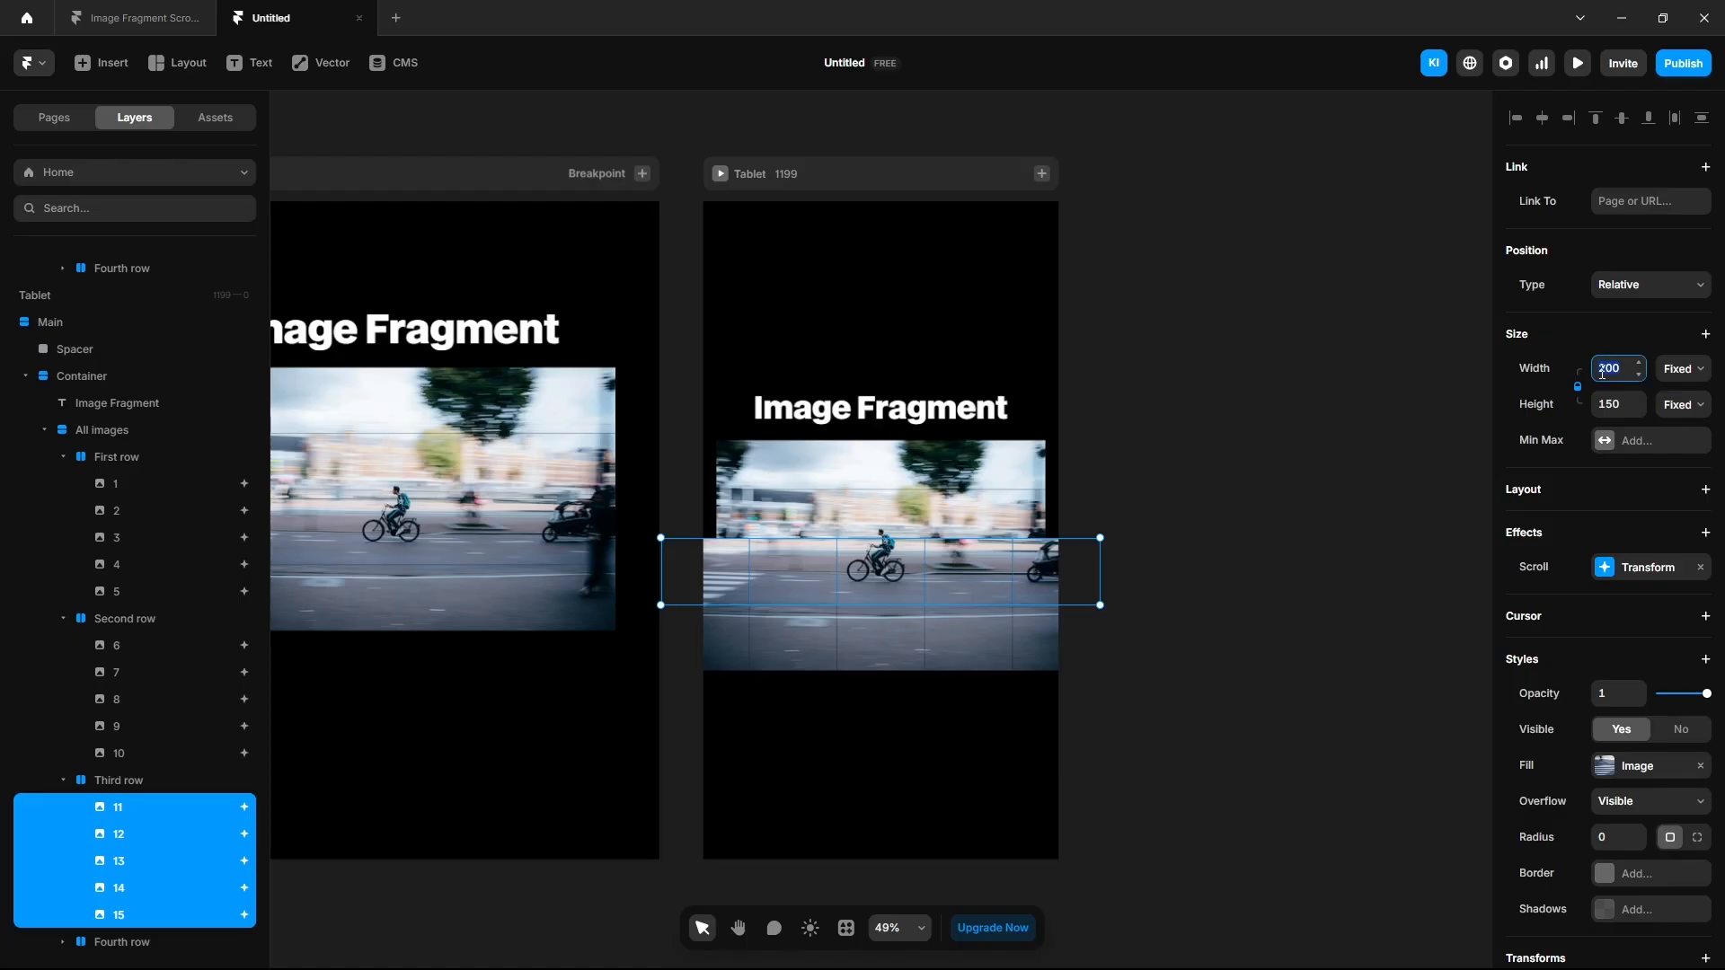
{"action": "type", "text": "150"}
{"action": "key", "text": "Return"}
Set the width of images 16 to 20 in the Tablet breakpoint's Fourth row to 150.
{"action": "left_click", "coordinate": [62, 942]}
{"action": "scroll", "coordinate": [99, 820], "scroll_direction": "down", "scroll_amount": 2}
{"action": "left_click", "coordinate": [120, 828]}
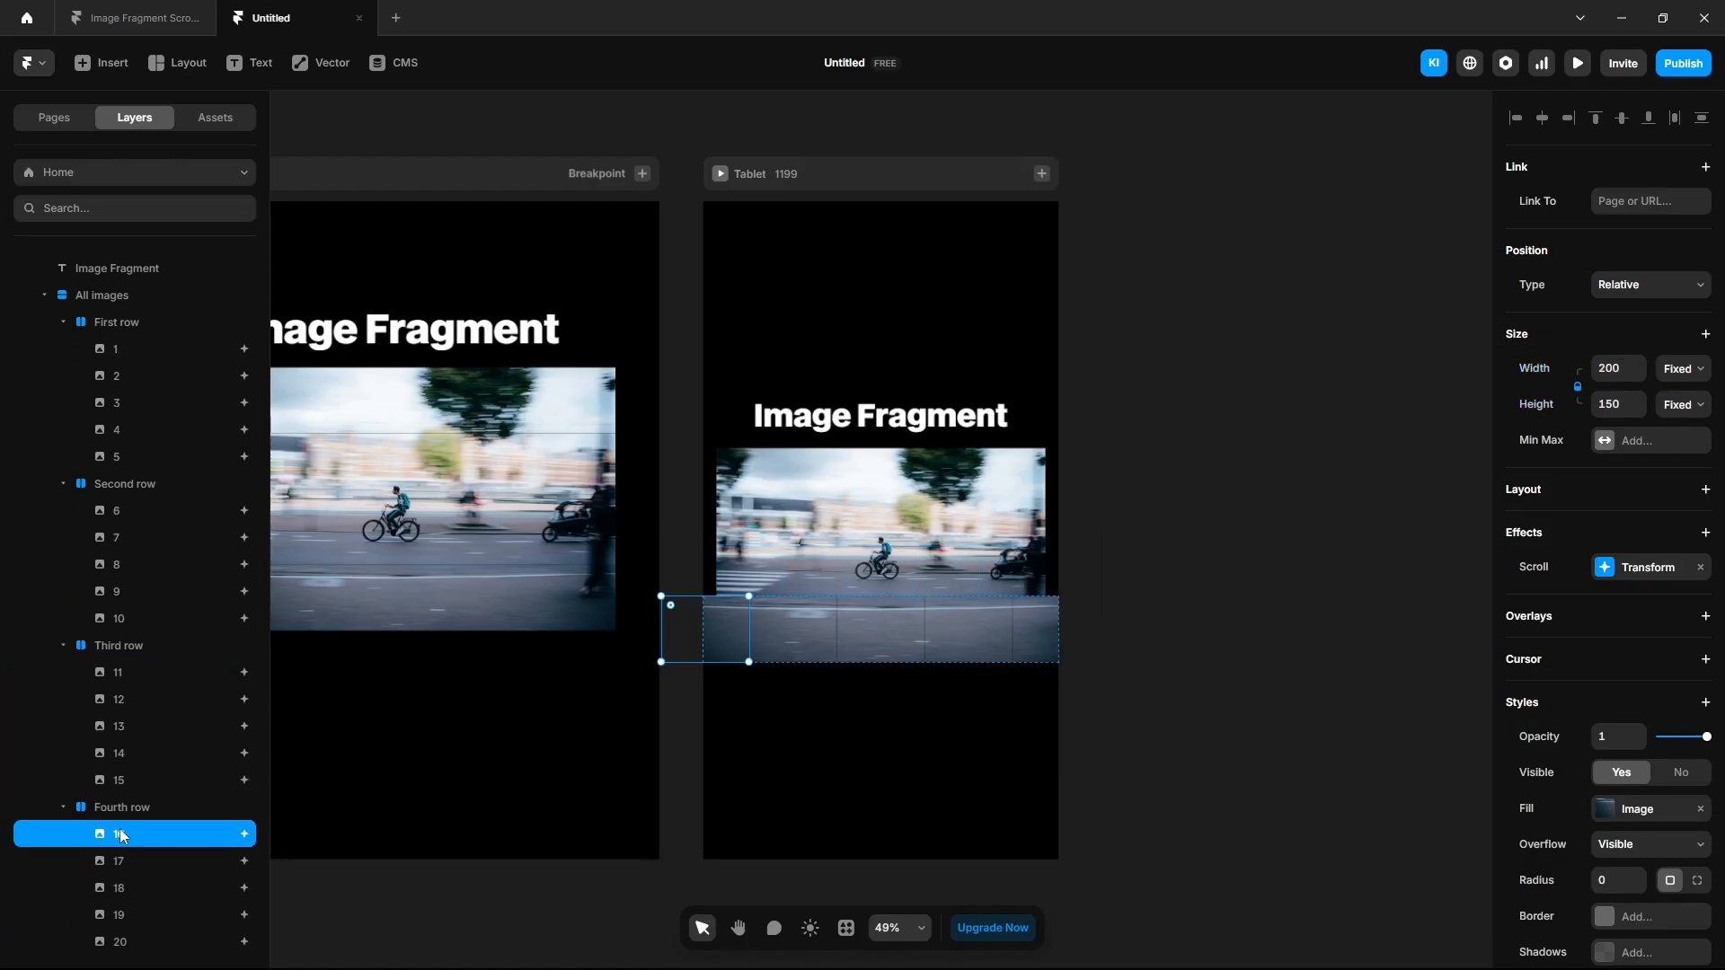
{"action": "left_click", "coordinate": [133, 942], "text": "shift"}
{"action": "left_click", "coordinate": [1612, 368]}
{"action": "type", "text": "150"}
{"action": "key", "text": "Return"}
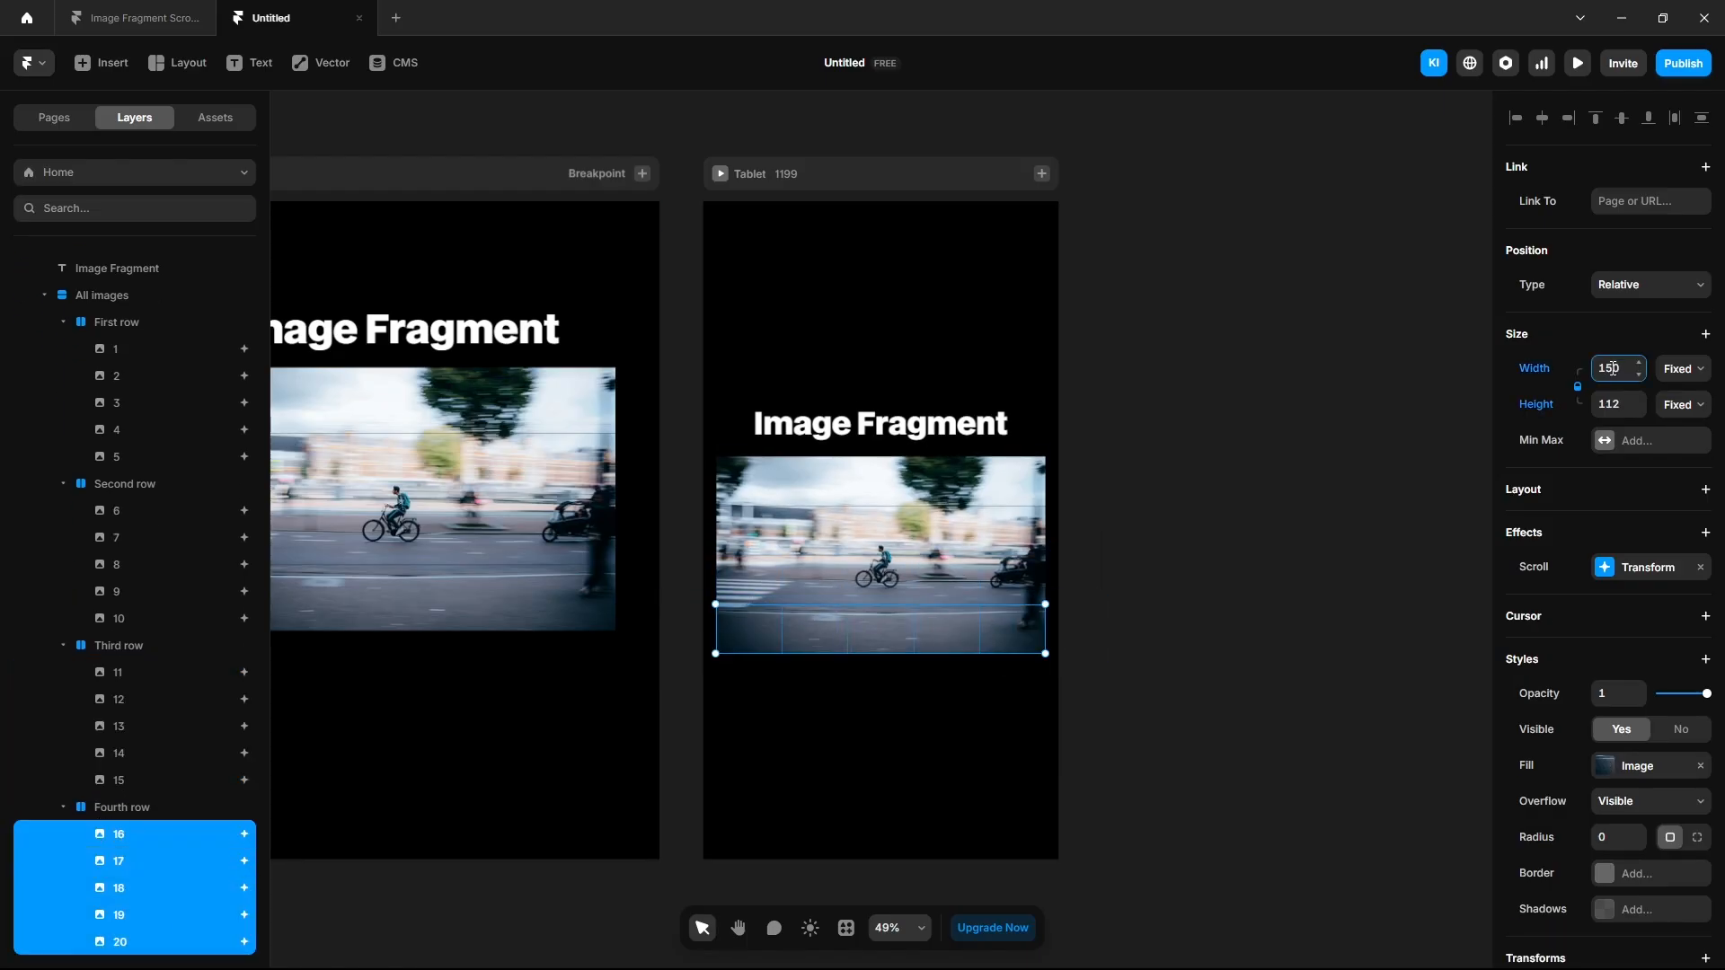
Add a Phone breakpoint beside the Tablet breakpoint.
{"action": "left_click", "coordinate": [1208, 553]}
{"action": "scroll", "coordinate": [1209, 553], "scroll_direction": "down", "scroll_amount": 2}
{"action": "key", "text": "space"}
{"action": "left_click_drag", "start_coordinate": [1321, 653], "coordinate": [1180, 593]}
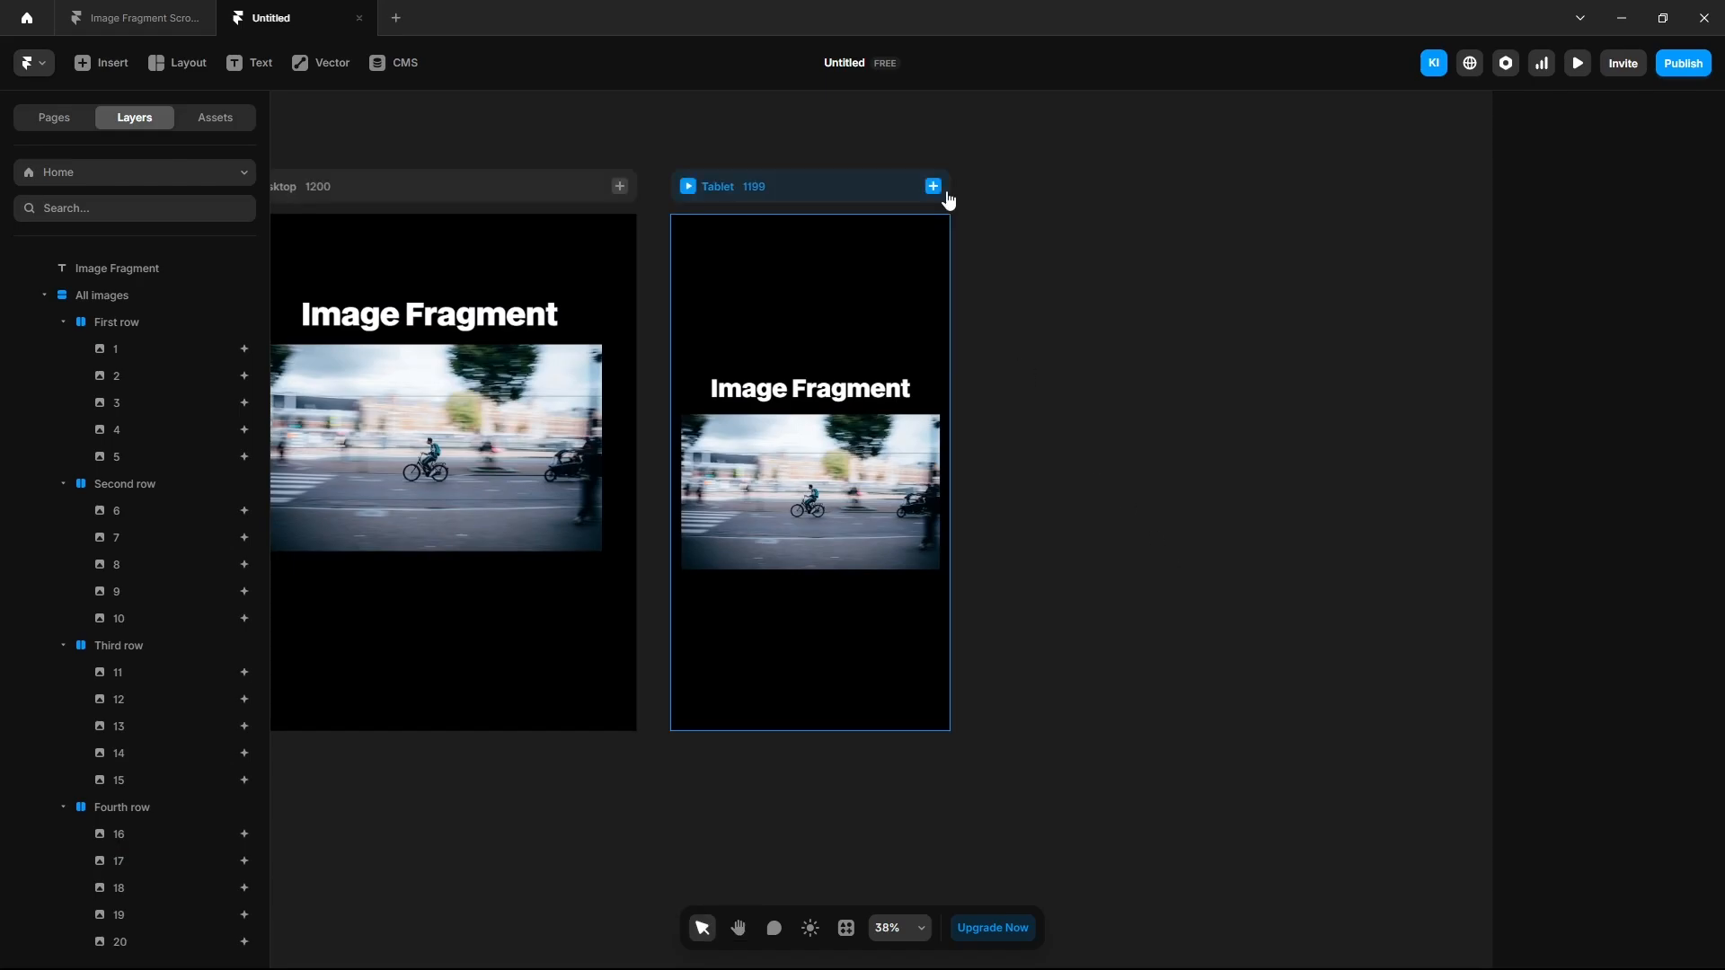
{"action": "left_click", "coordinate": [934, 187]}
{"action": "left_click", "coordinate": [960, 225]}
{"action": "scroll", "coordinate": [1042, 472], "scroll_direction": "down", "scroll_amount": 3}
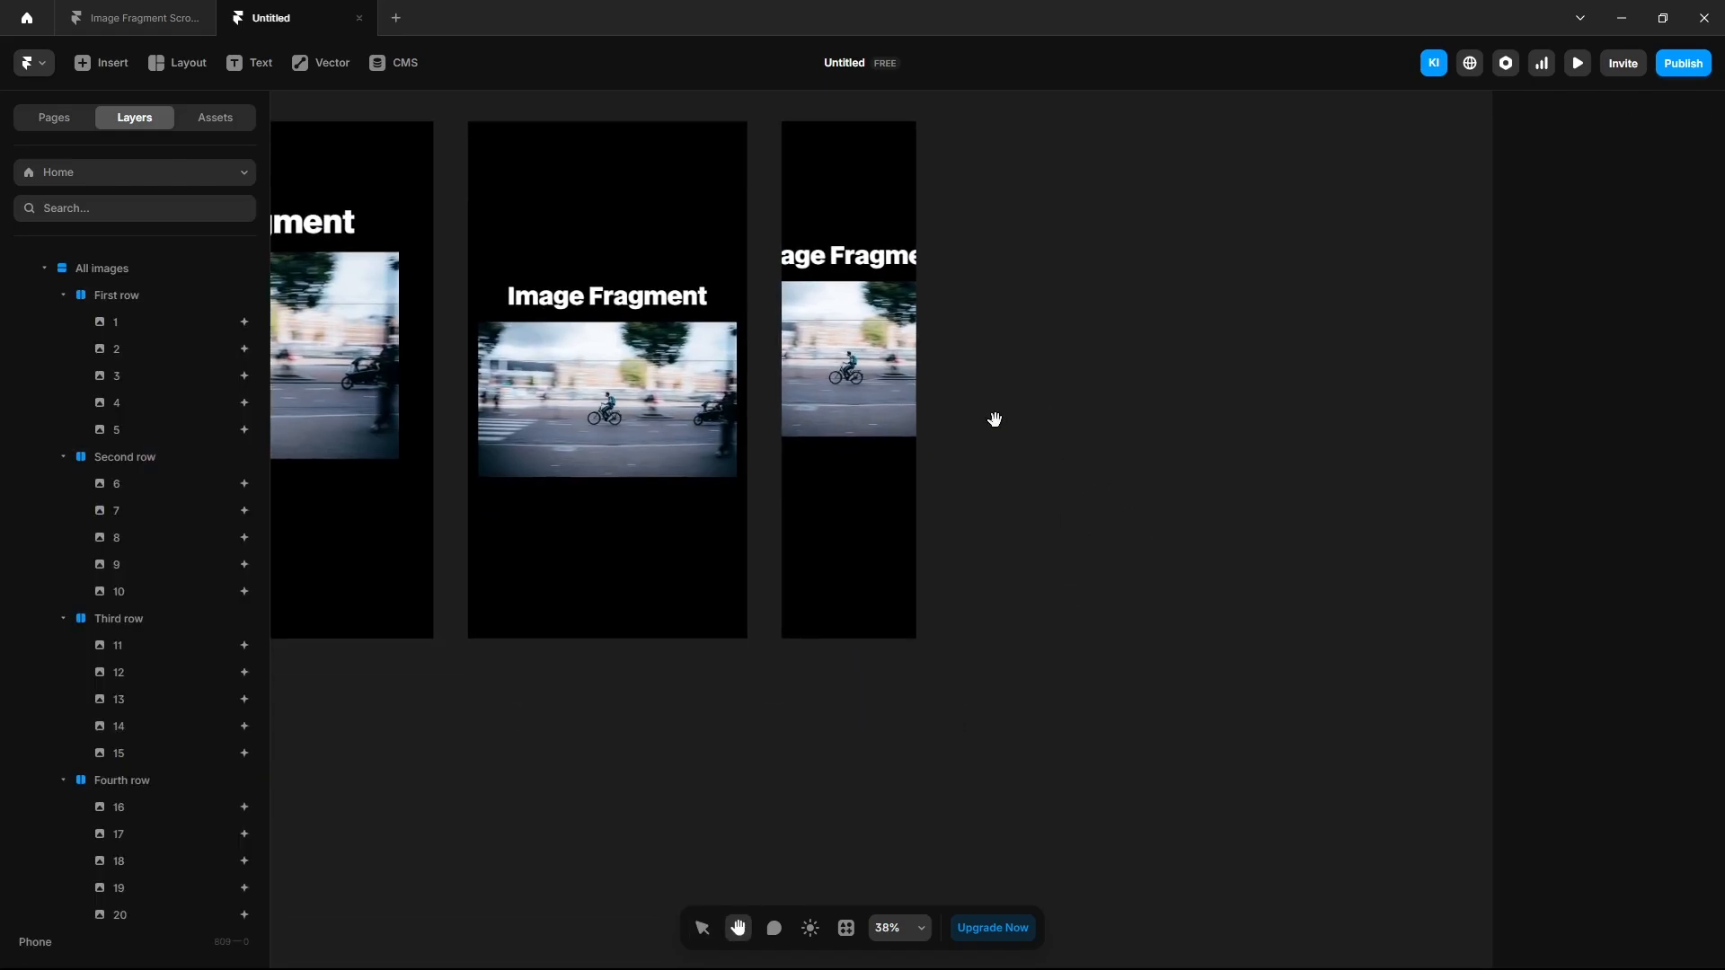
Set the text size of the Phone breakpoint's Image Fragment heading to 40 px.
{"action": "left_click", "coordinate": [848, 258]}
{"action": "scroll", "coordinate": [1637, 591], "scroll_direction": "down", "scroll_amount": 4}
{"action": "left_click", "coordinate": [1614, 703]}
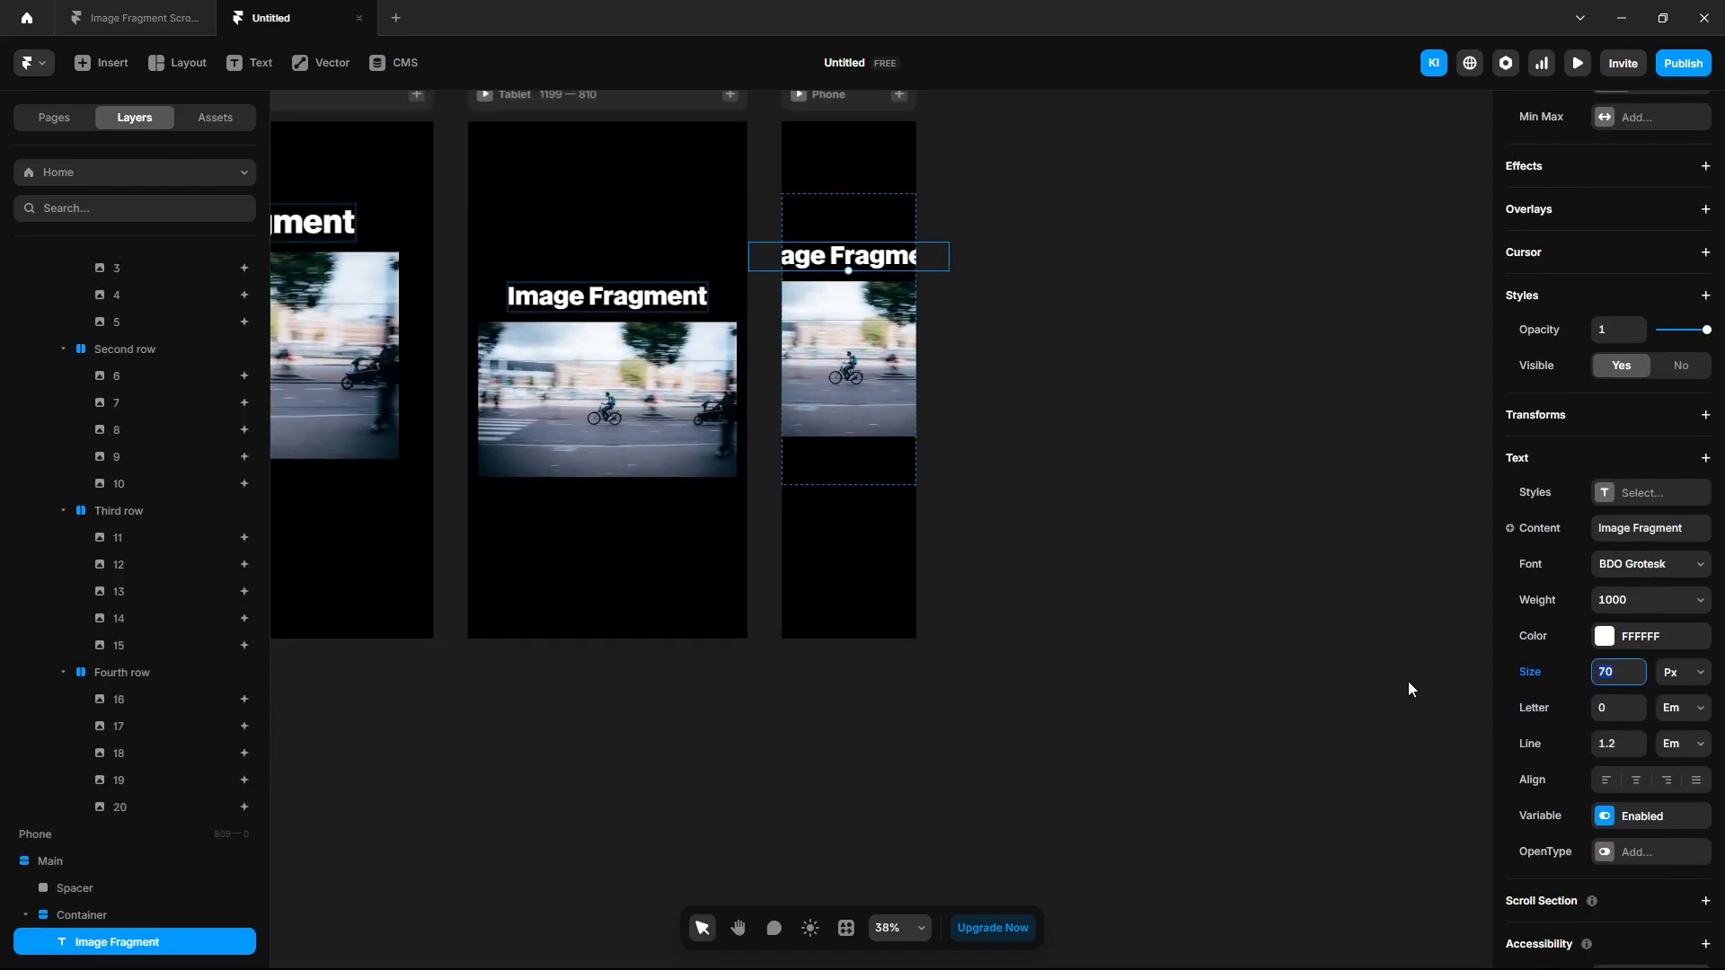
{"action": "type", "text": "40"}
{"action": "key", "text": "Return"}
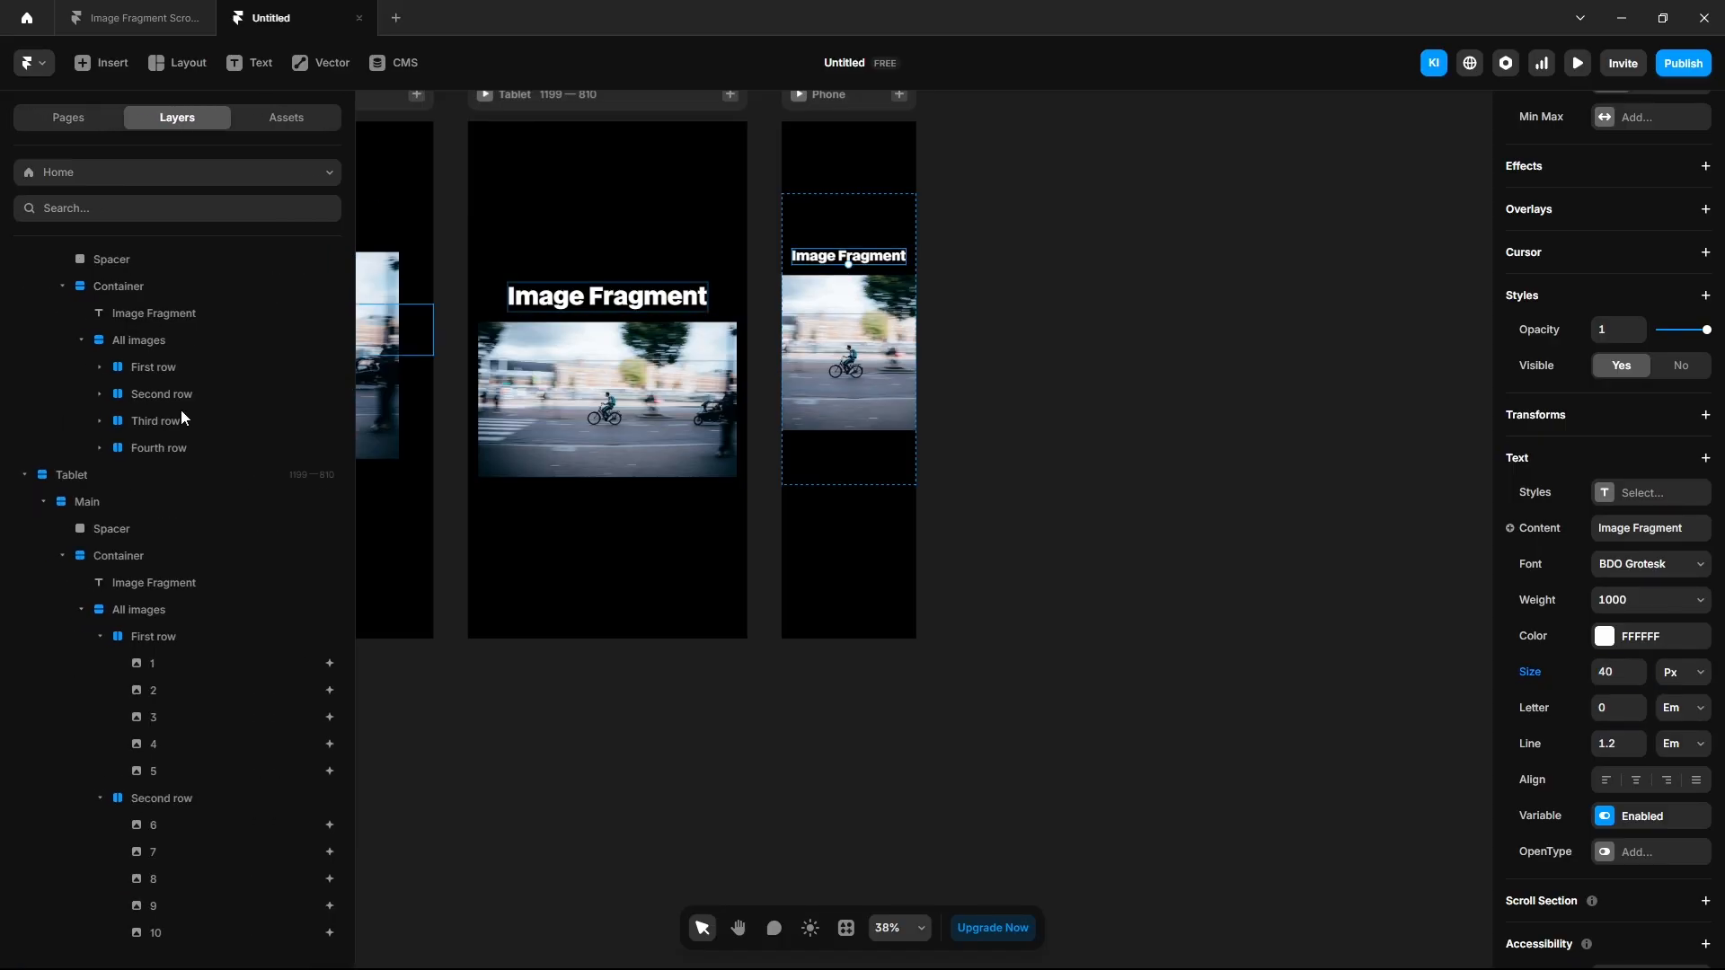
Set the width of images 1 to 5 in the Phone breakpoint's First row to 70.
{"action": "left_click", "coordinate": [25, 475]}
{"action": "left_click", "coordinate": [24, 263]}
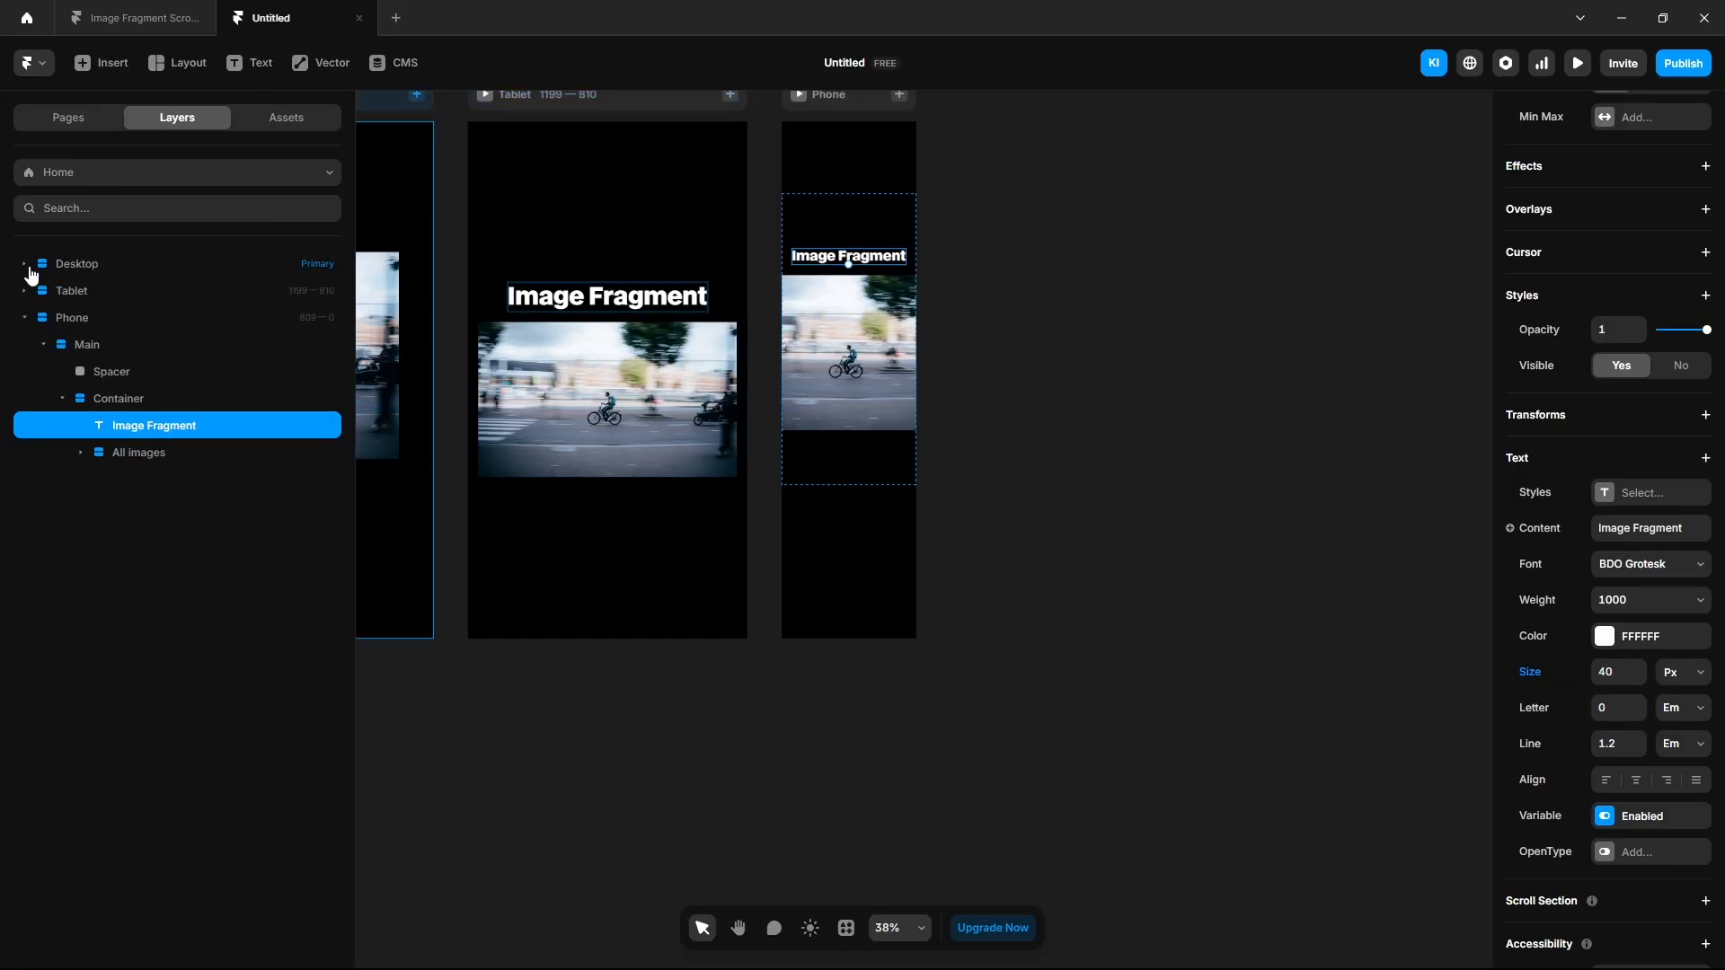
{"action": "left_click", "coordinate": [81, 452]}
{"action": "left_click", "coordinate": [99, 479]}
{"action": "left_click", "coordinate": [151, 506]}
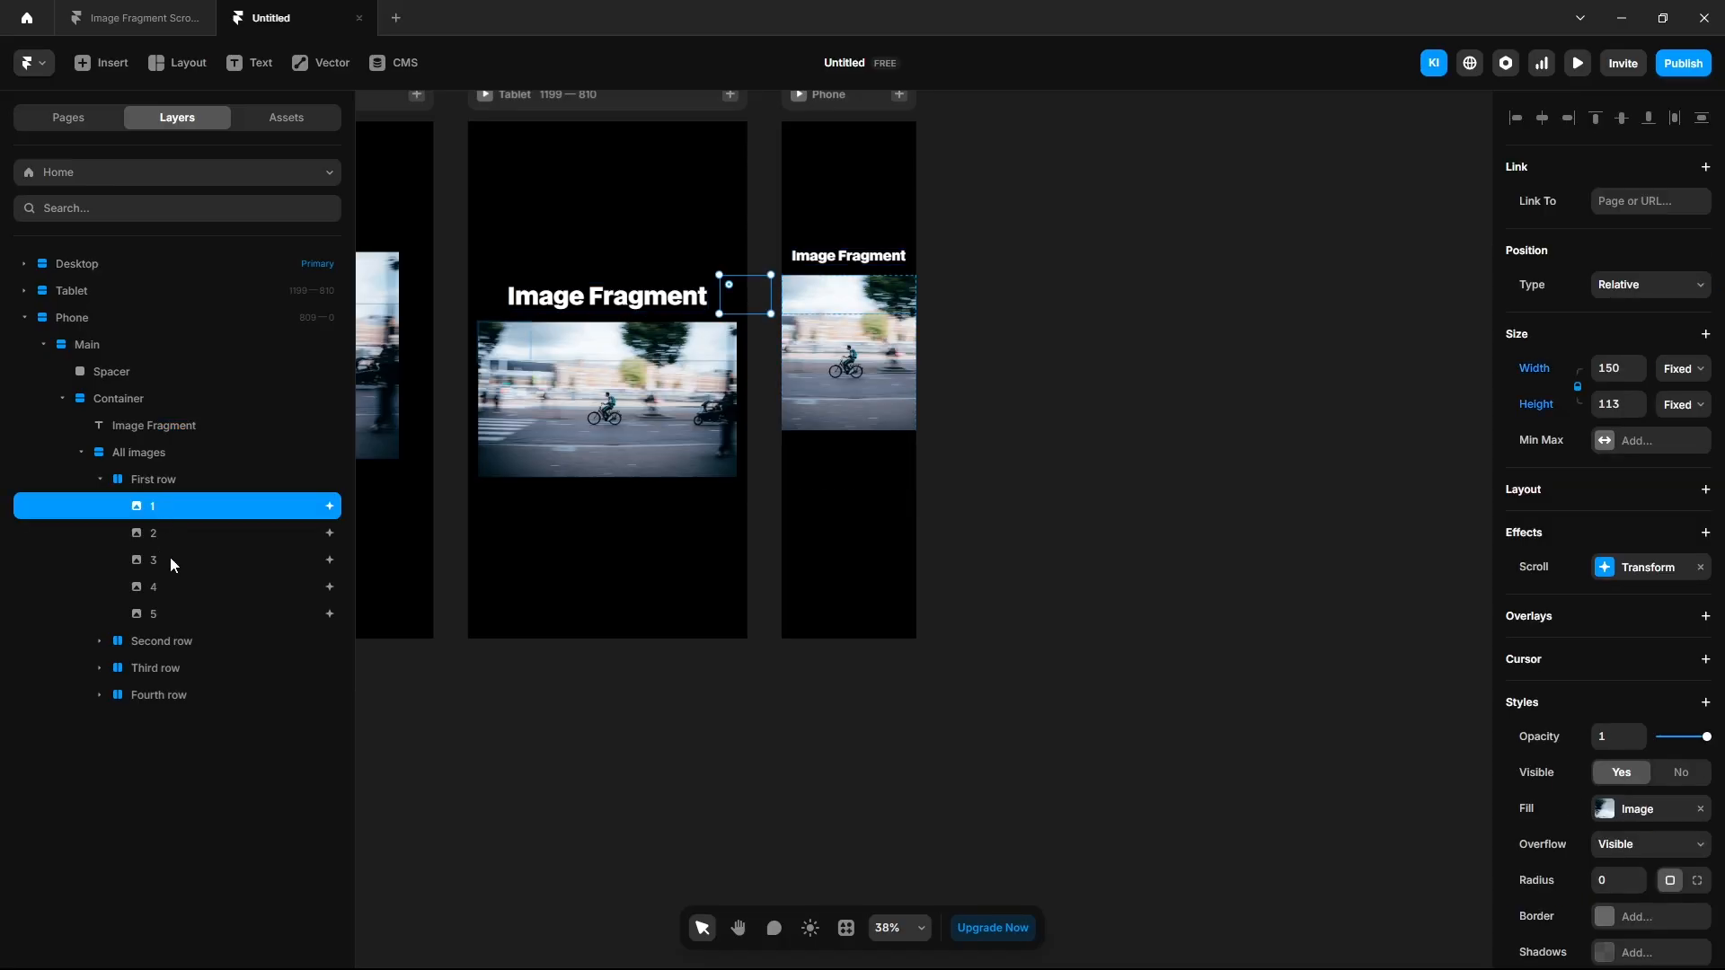
{"action": "left_click", "coordinate": [175, 611], "text": "shift"}
{"action": "left_click", "coordinate": [1617, 369]}
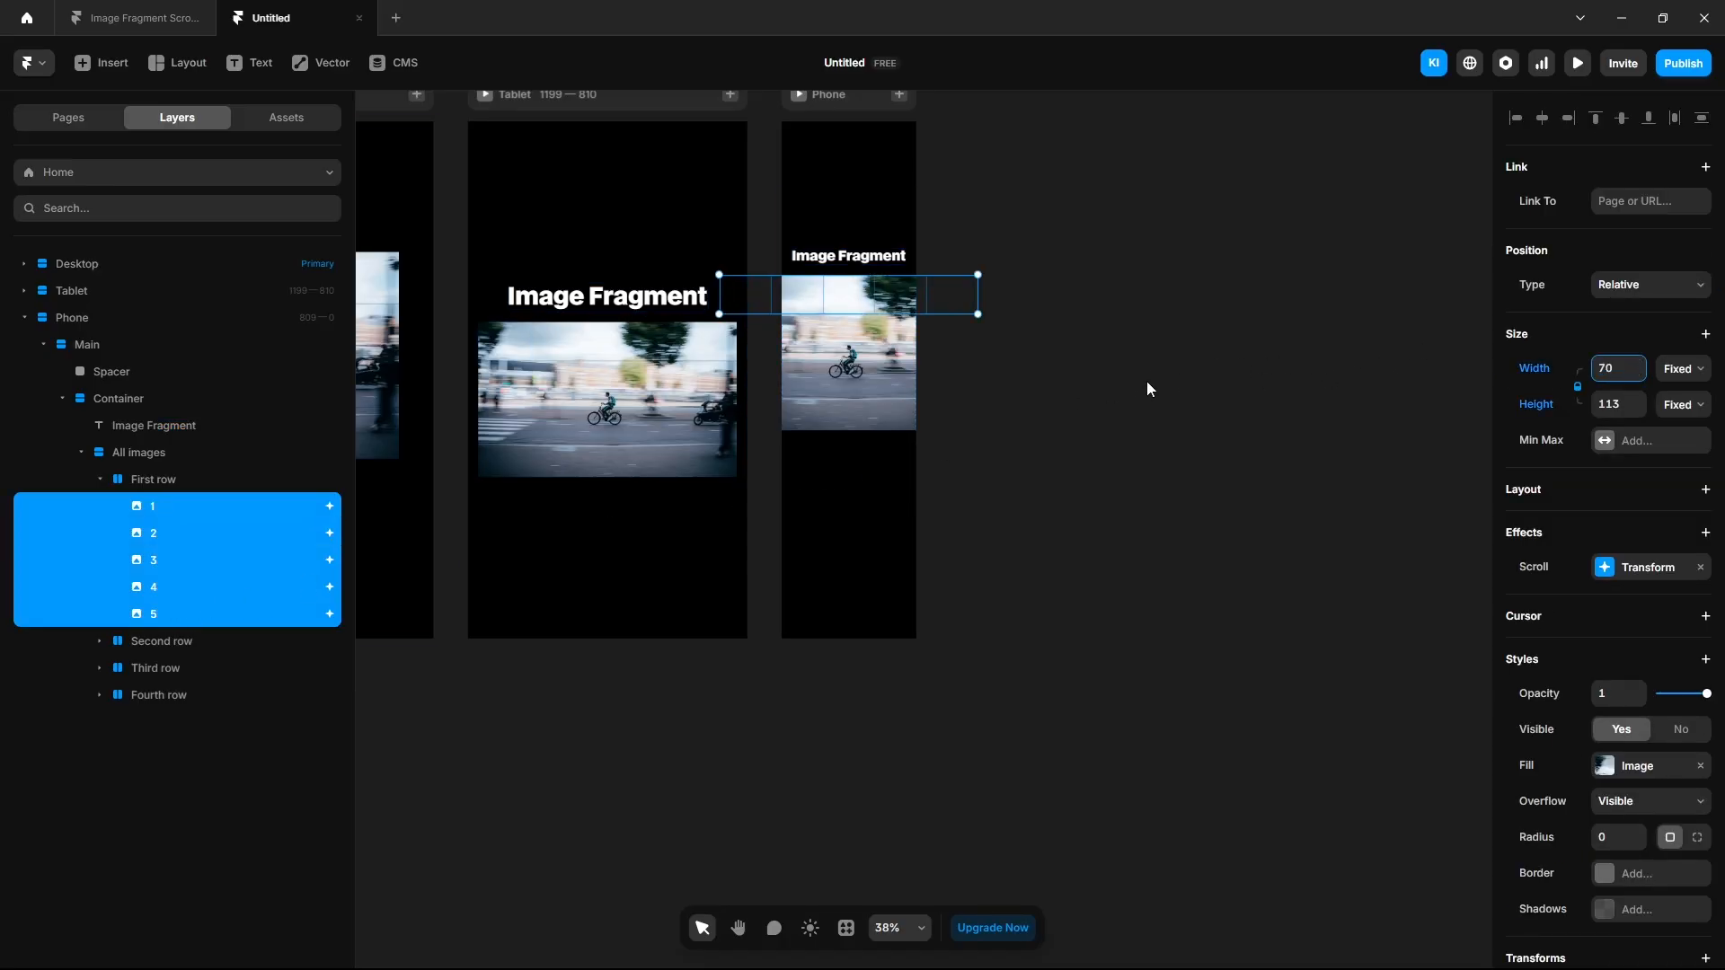
{"action": "left_click", "coordinate": [1146, 381]}
Set the width of images 6 to 10 in the Phone breakpoint's Second row to 70.
{"action": "scroll", "coordinate": [848, 290], "scroll_direction": "up", "scroll_amount": 5}
{"action": "left_click", "coordinate": [99, 641]}
{"action": "left_click", "coordinate": [148, 668]}
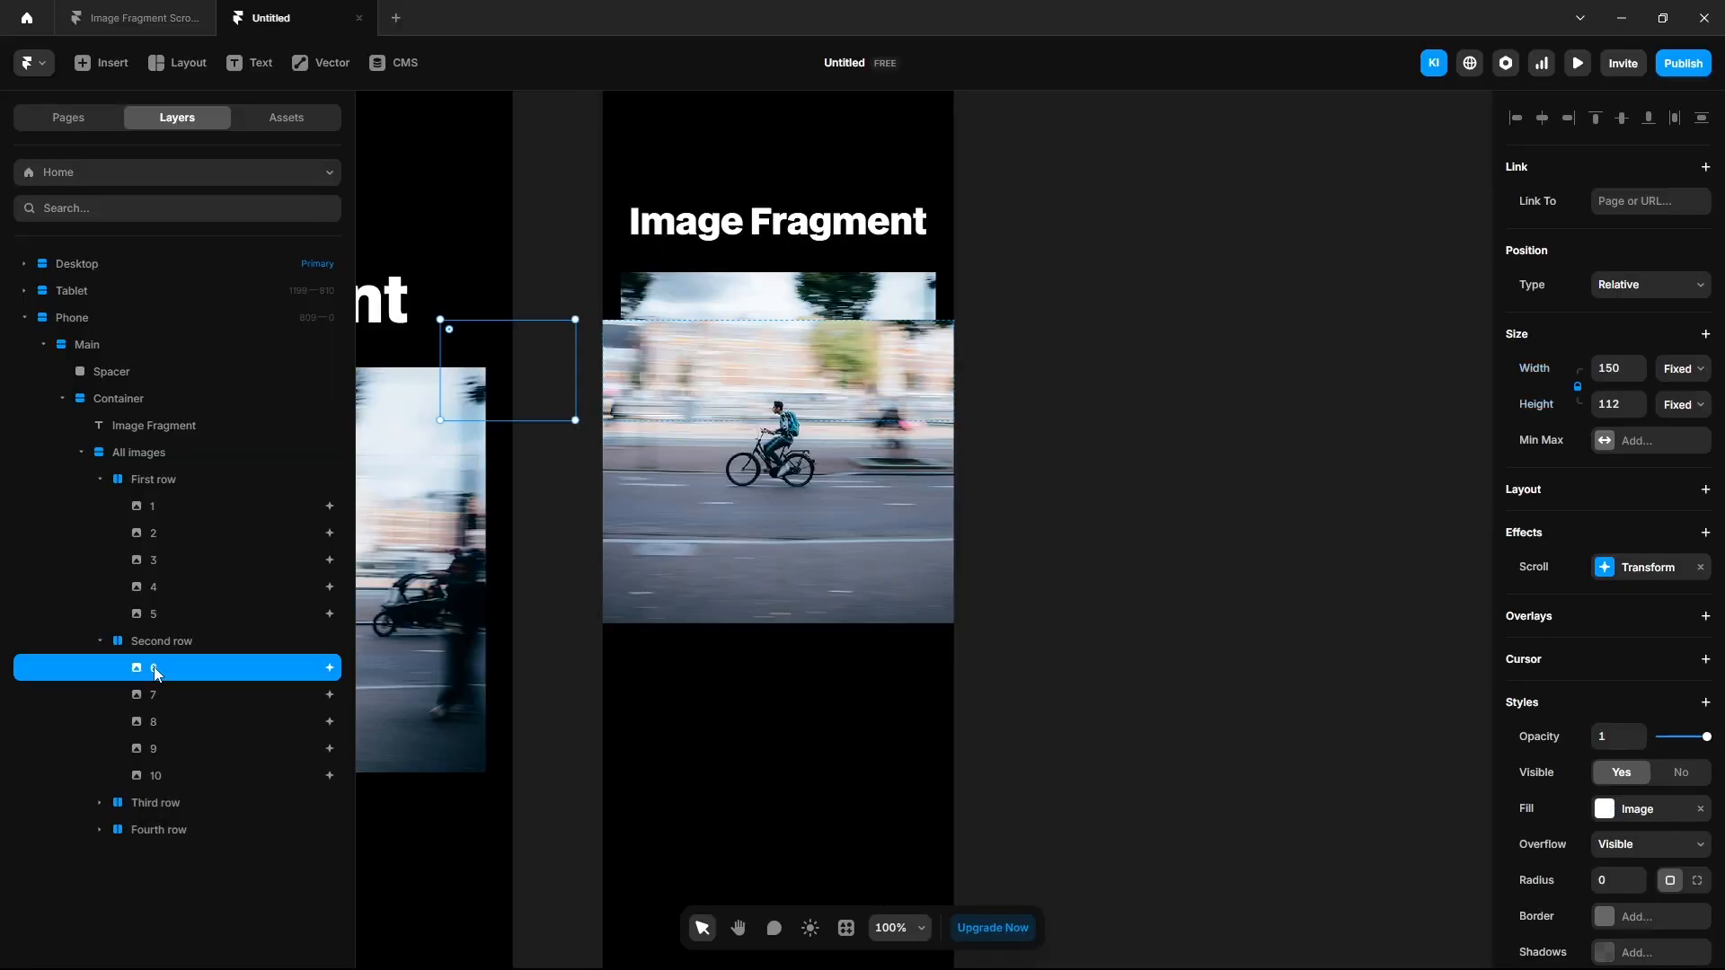
{"action": "left_click", "coordinate": [169, 776], "text": "shift"}
{"action": "left_click", "coordinate": [1611, 369]}
{"action": "type", "text": "70"}
{"action": "key", "text": "Return"}
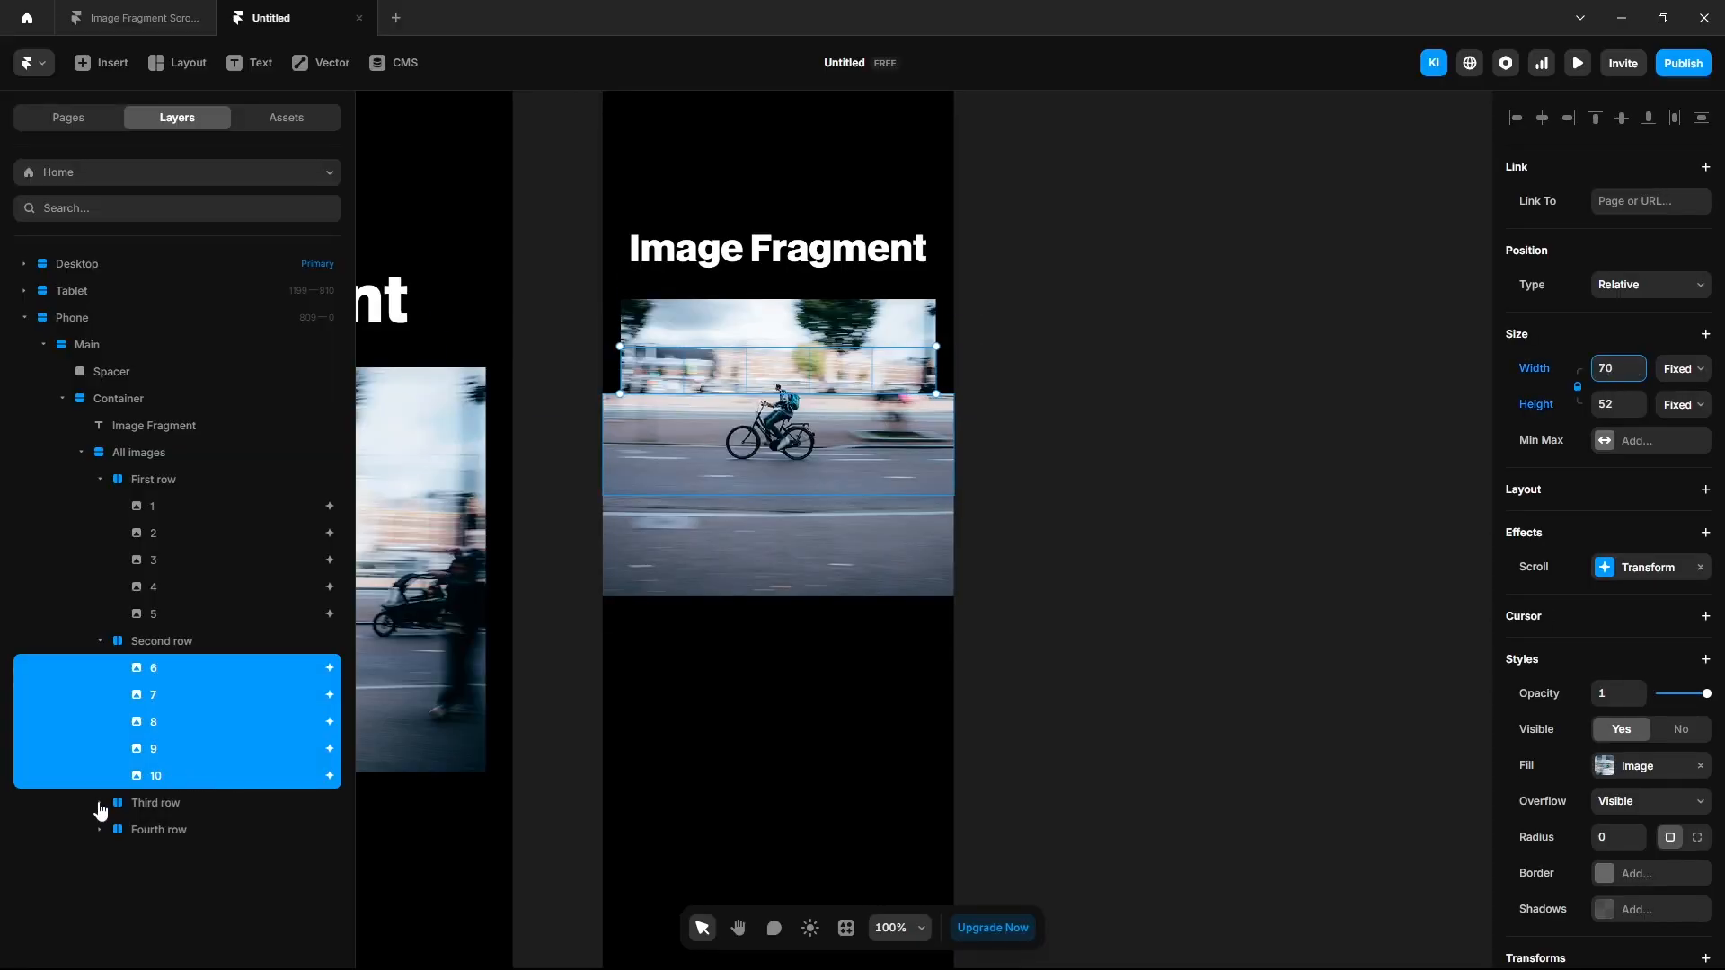
Set the width of images 11 to 15 in the Phone breakpoint's Third row to 70.
{"action": "left_click", "coordinate": [99, 803]}
{"action": "left_click", "coordinate": [149, 798]}
{"action": "left_click", "coordinate": [184, 906], "text": "shift"}
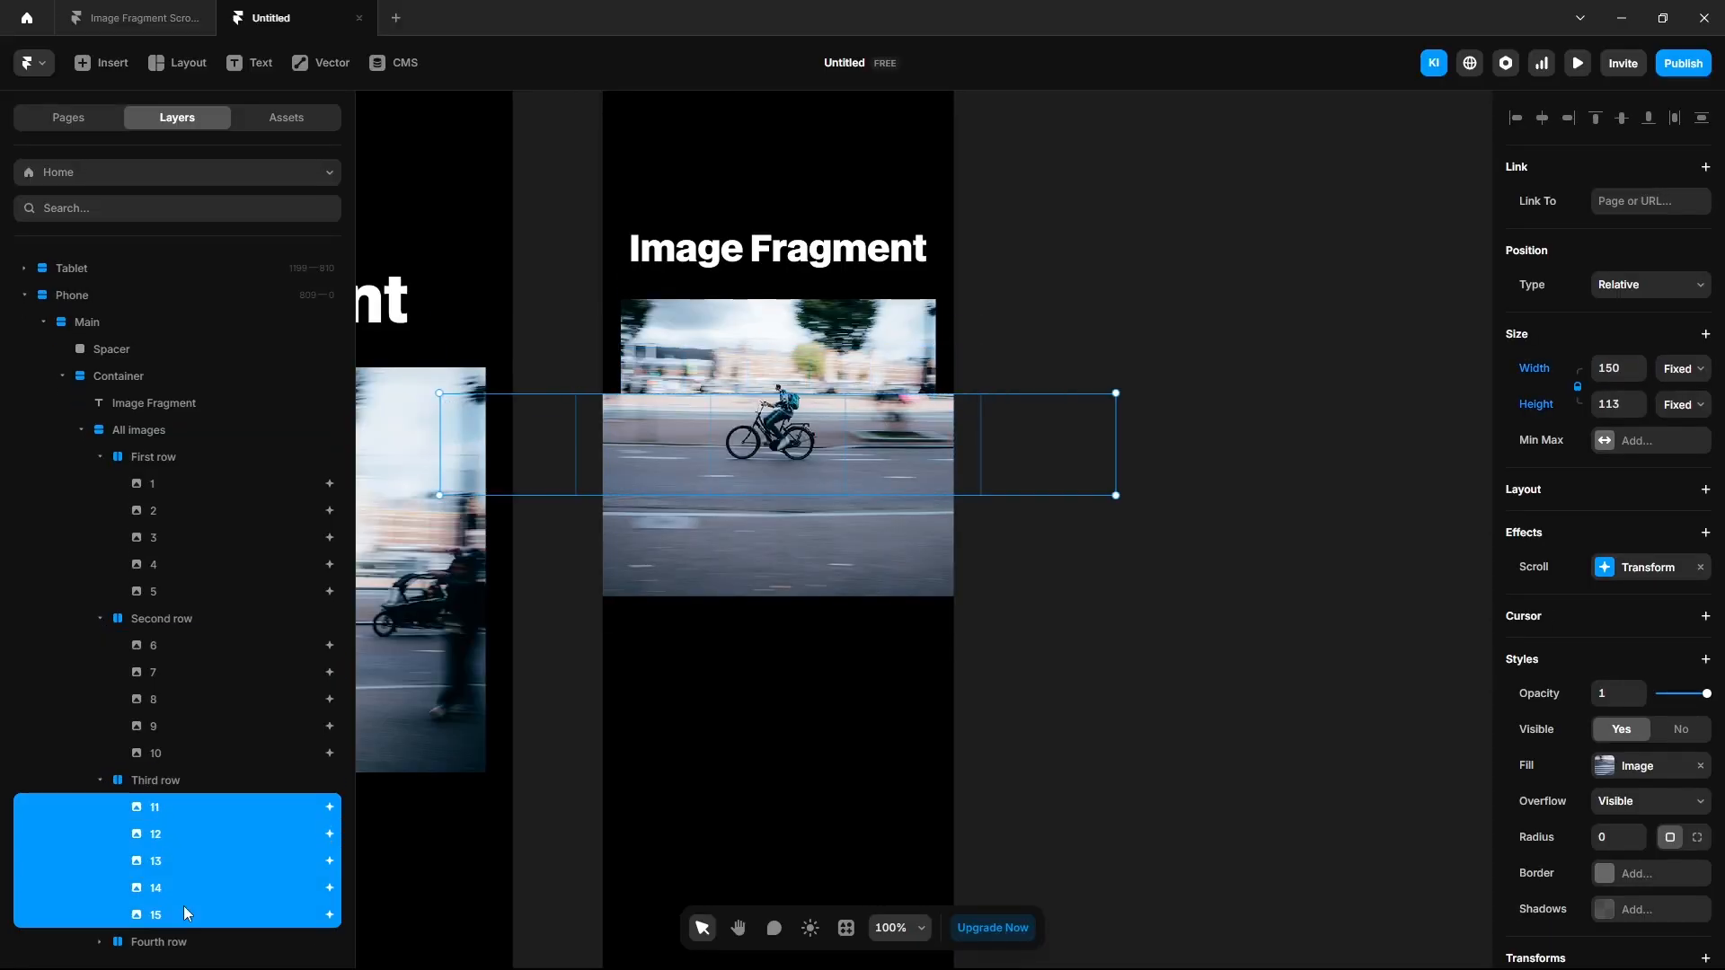
{"action": "left_click", "coordinate": [1609, 368]}
{"action": "type", "text": "70"}
{"action": "key", "text": "Return"}
Set the width of images 16 to 20 in the Phone breakpoint's Fourth row to 70.
{"action": "left_click", "coordinate": [99, 942]}
{"action": "scroll", "coordinate": [146, 847], "scroll_direction": "down", "scroll_amount": 2}
{"action": "left_click", "coordinate": [149, 843]}
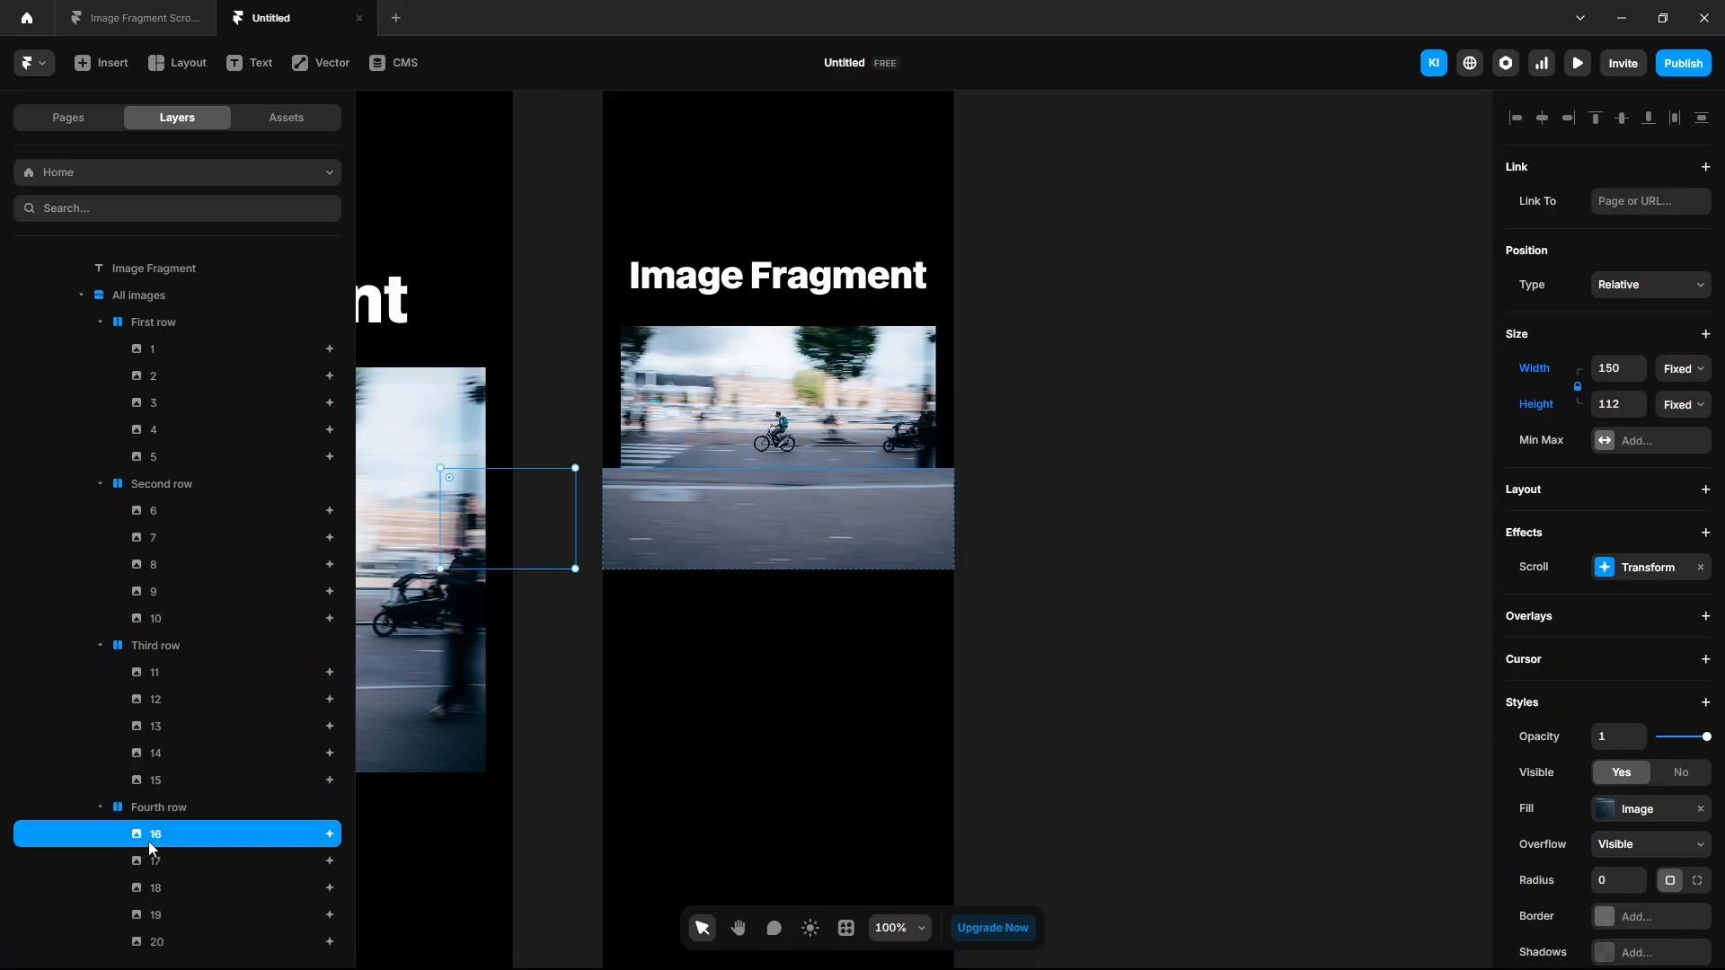
{"action": "left_click", "coordinate": [158, 941], "text": "shift"}
{"action": "left_click", "coordinate": [1611, 367]}
{"action": "type", "text": "7"}
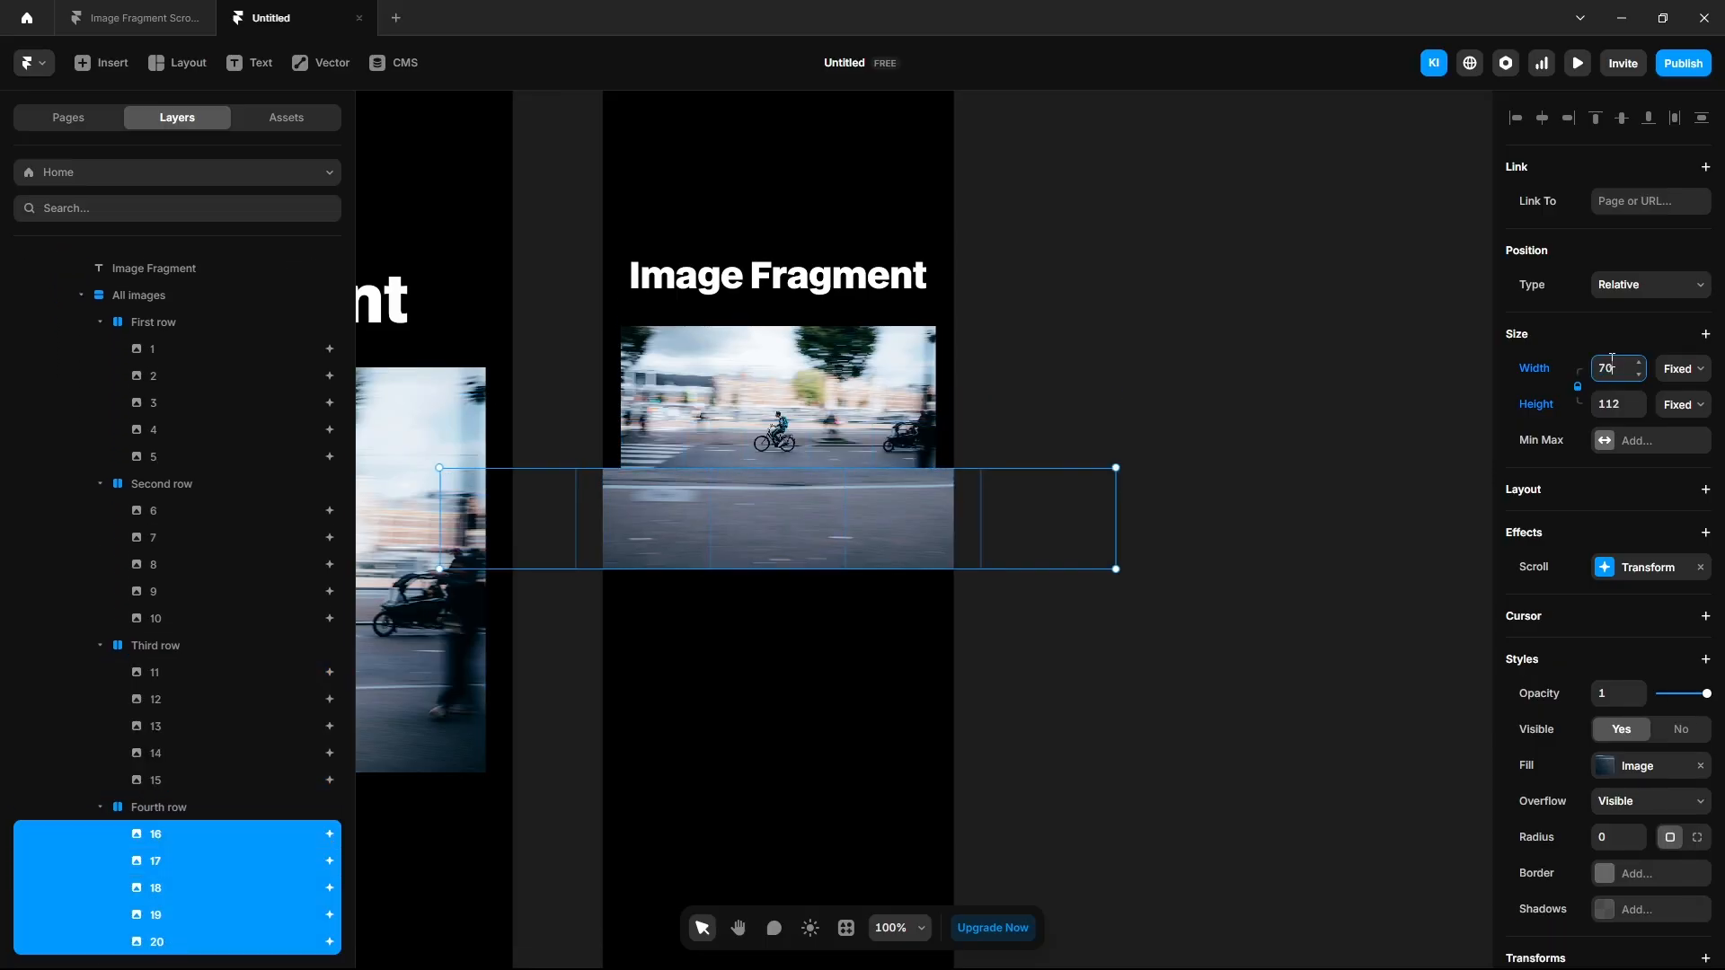
{"action": "type", "text": "0"}
{"action": "key", "text": "Return"}
Preview the Phone breakpoint's scroll animation by scrolling through it, and return to the canvas.
{"action": "left_click", "coordinate": [1178, 284]}
{"action": "scroll", "coordinate": [1178, 283], "scroll_direction": "down", "scroll_amount": 5}
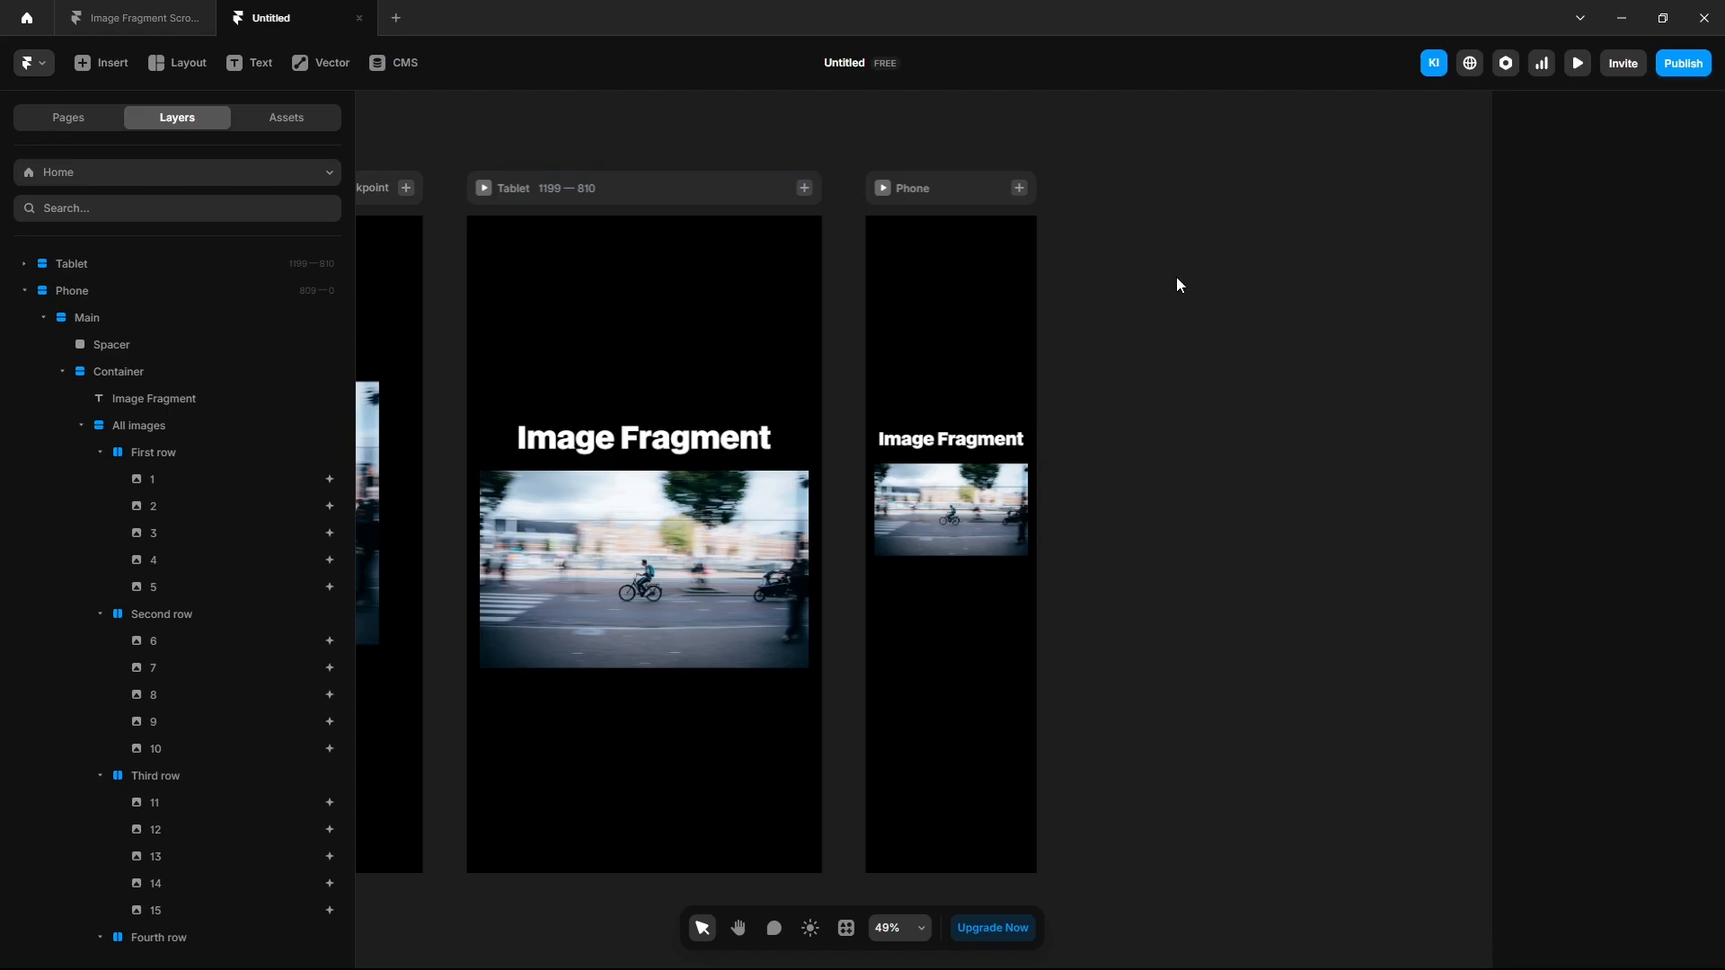
{"action": "left_click", "coordinate": [882, 188]}
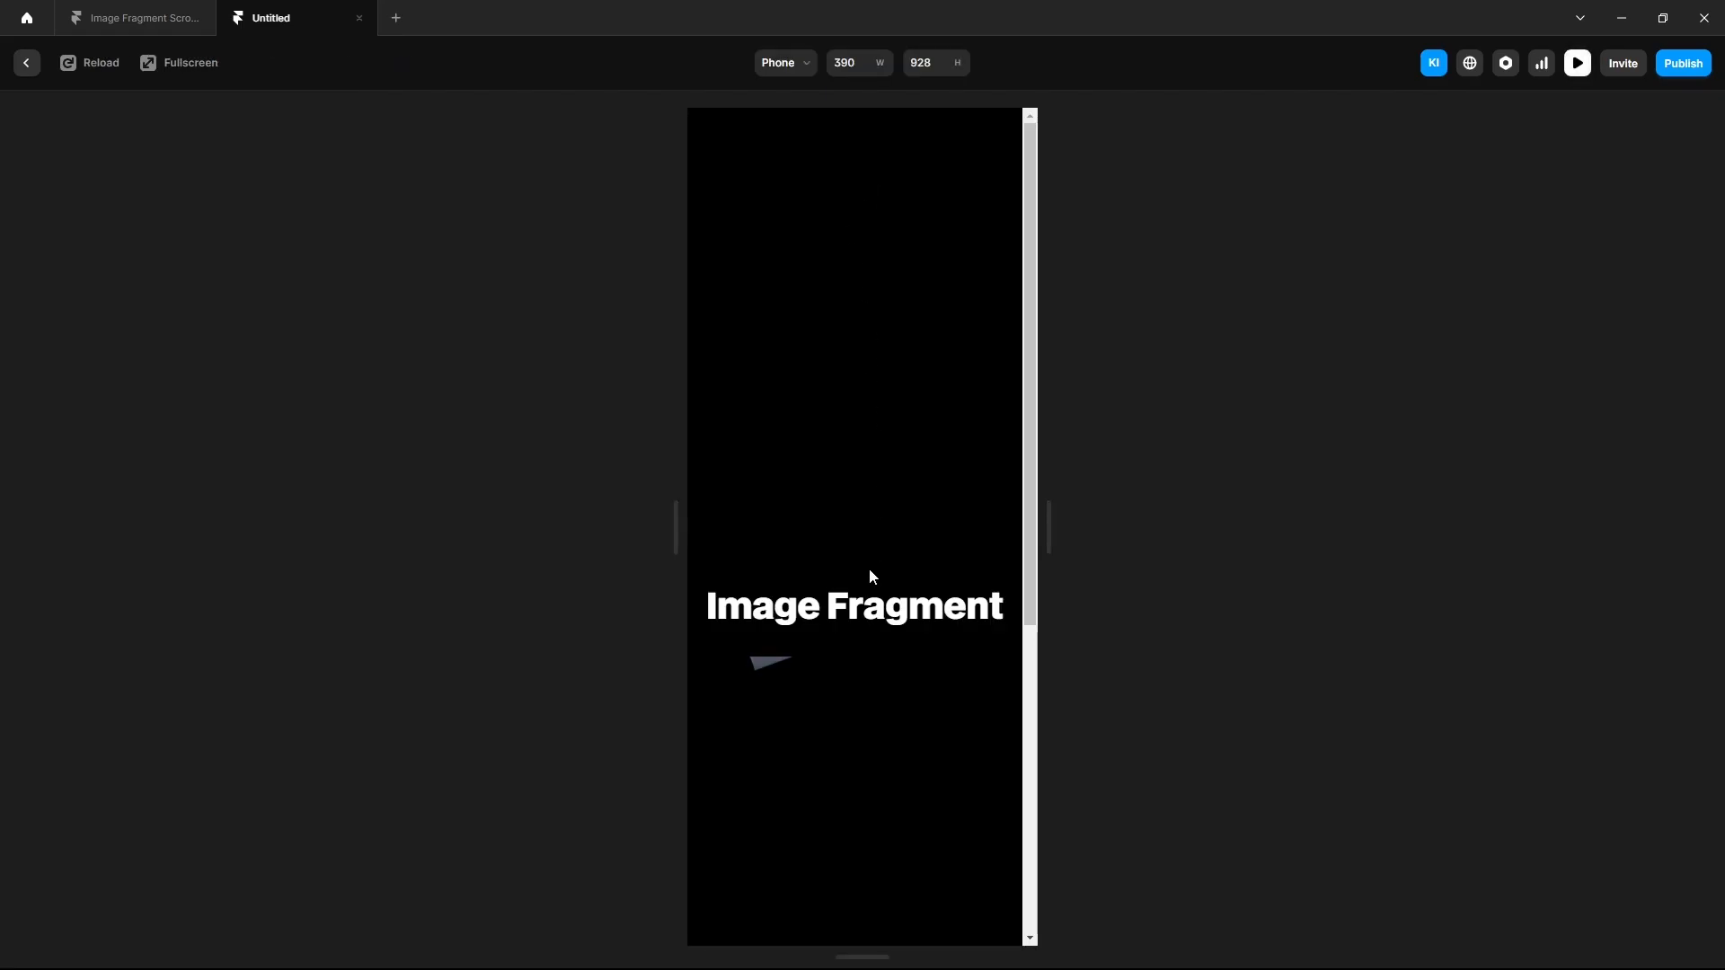
{"action": "scroll", "coordinate": [870, 568], "scroll_direction": "down", "scroll_amount": 2}
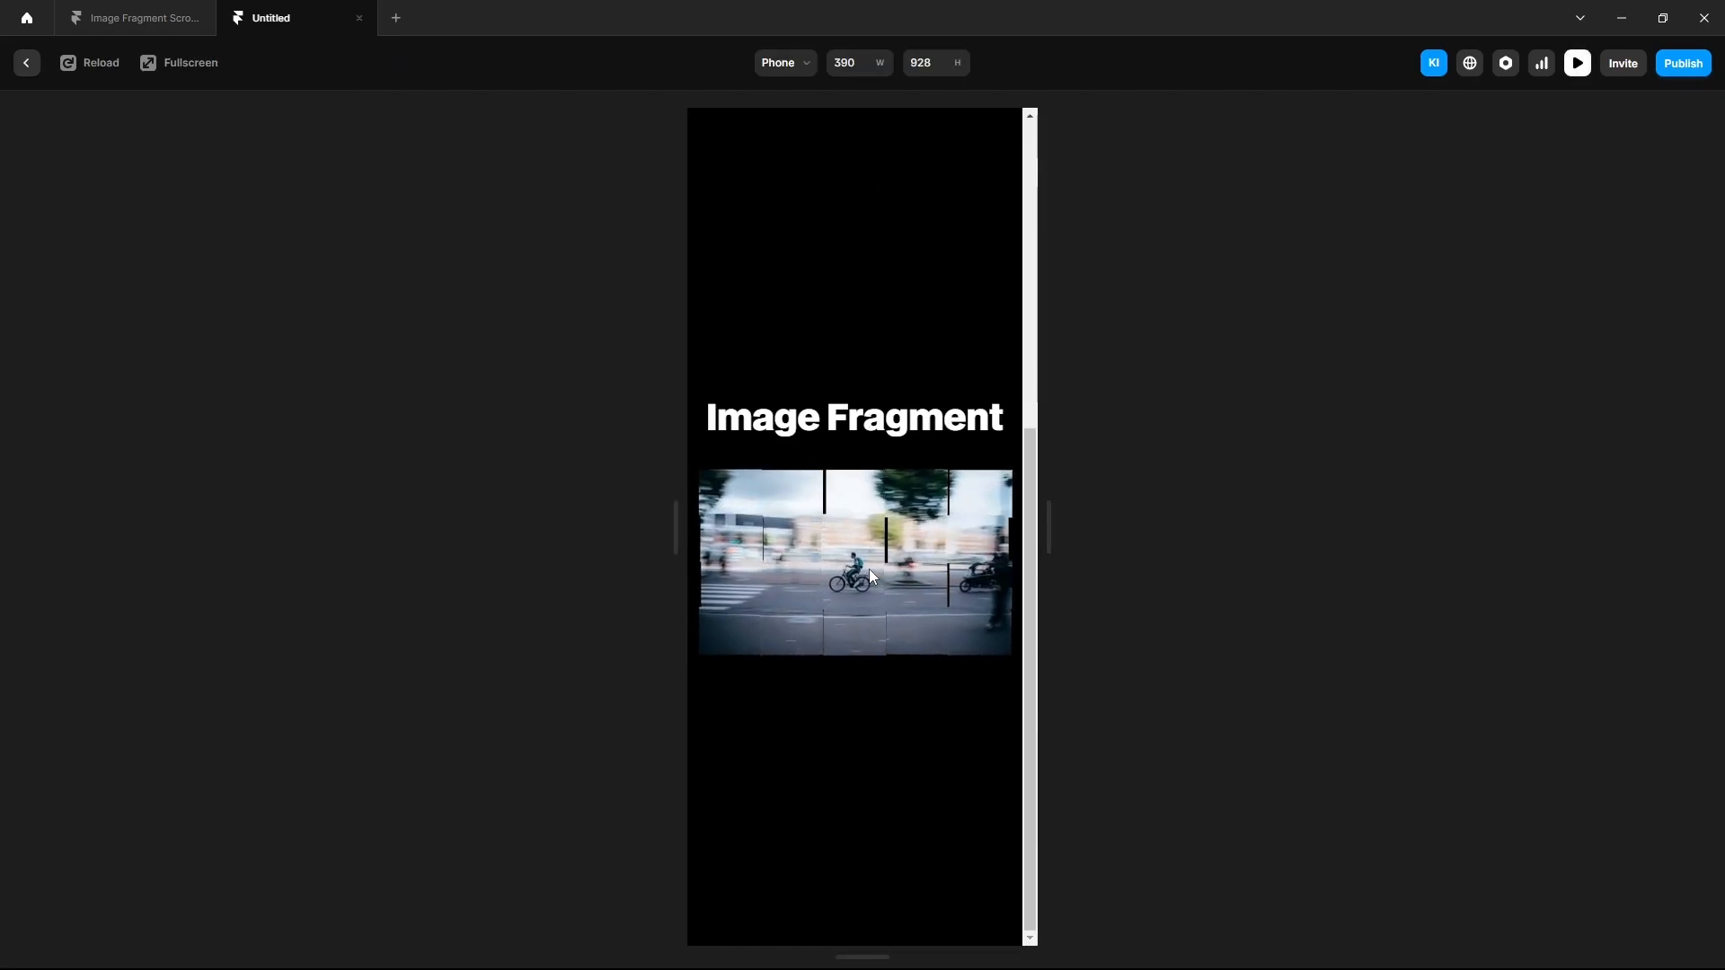
{"action": "scroll", "coordinate": [869, 569], "scroll_direction": "up", "scroll_amount": 2}
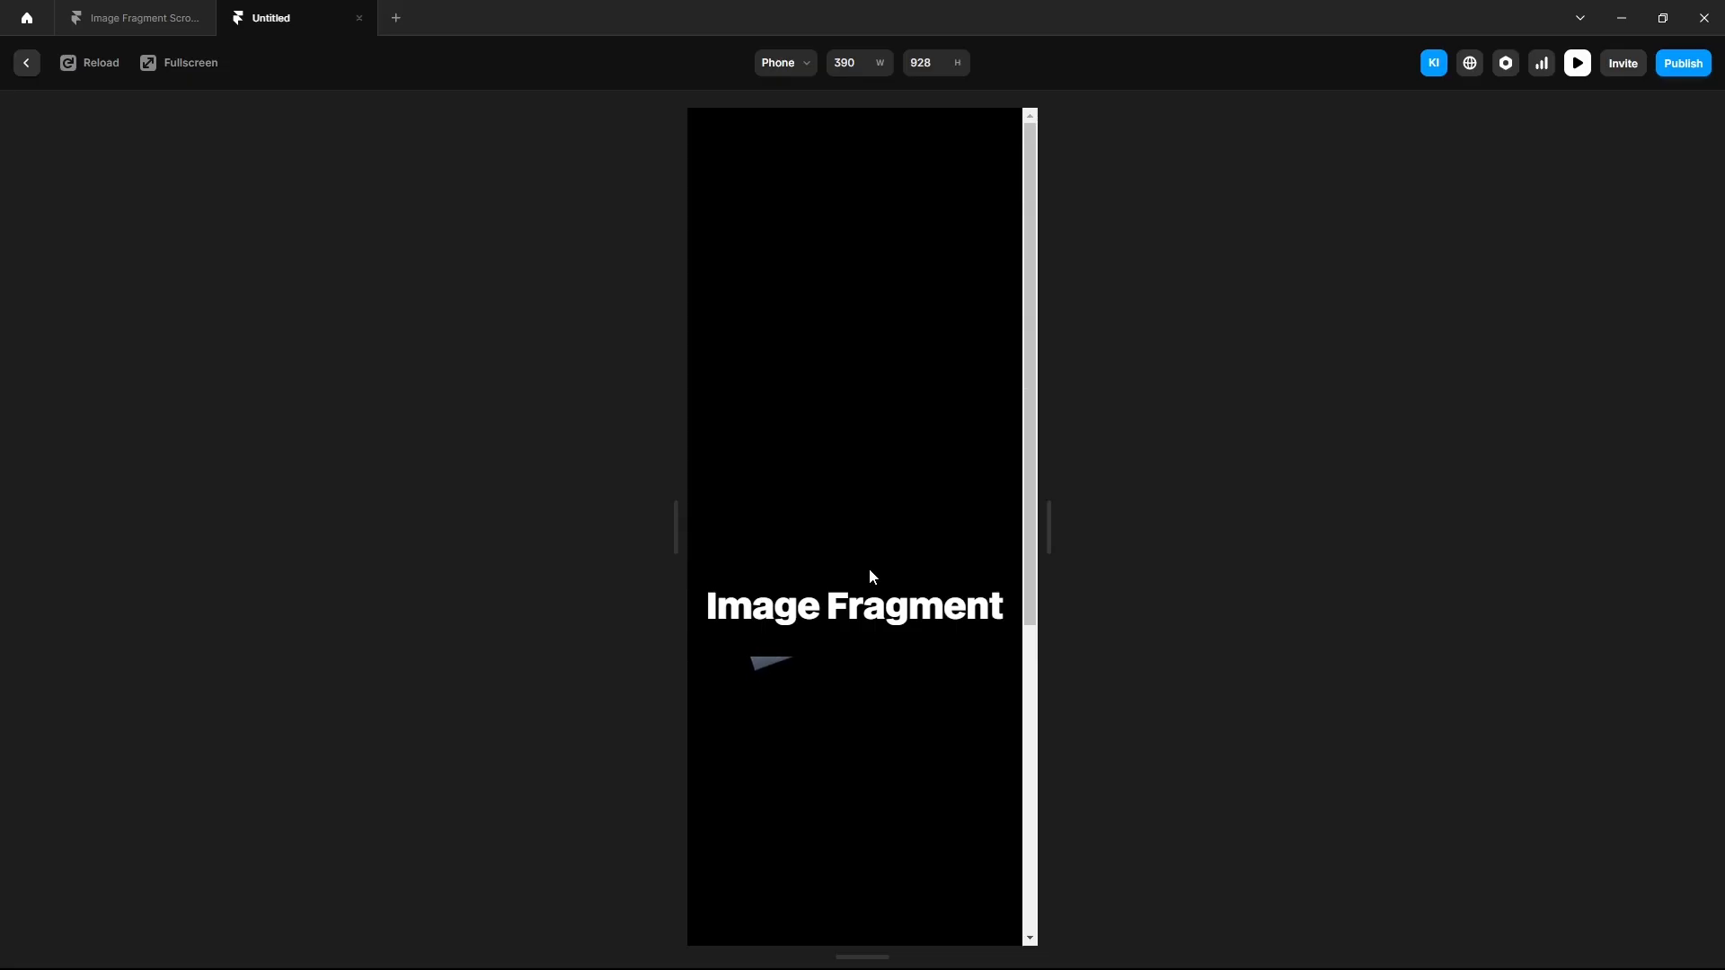
{"action": "left_click", "coordinate": [27, 65]}
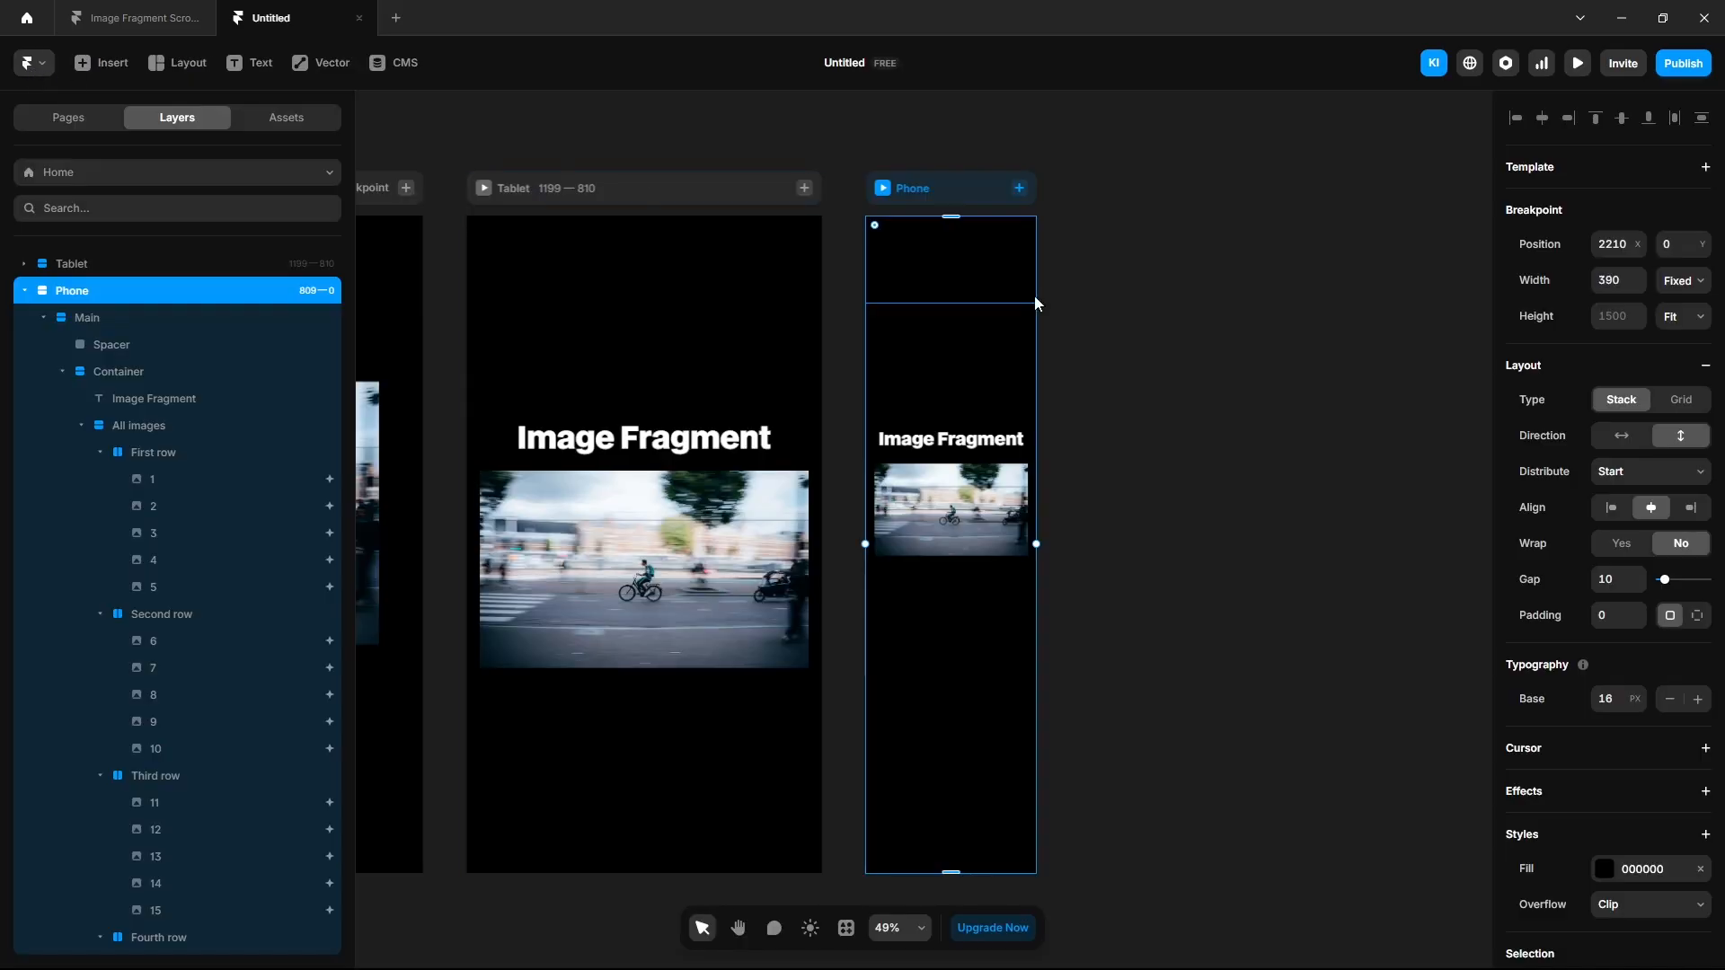
Reduce the Y offset in the From state of image 1's scroll transform in the Phone breakpoint.
{"action": "left_click", "coordinate": [885, 485]}
{"action": "left_click", "coordinate": [1605, 568]}
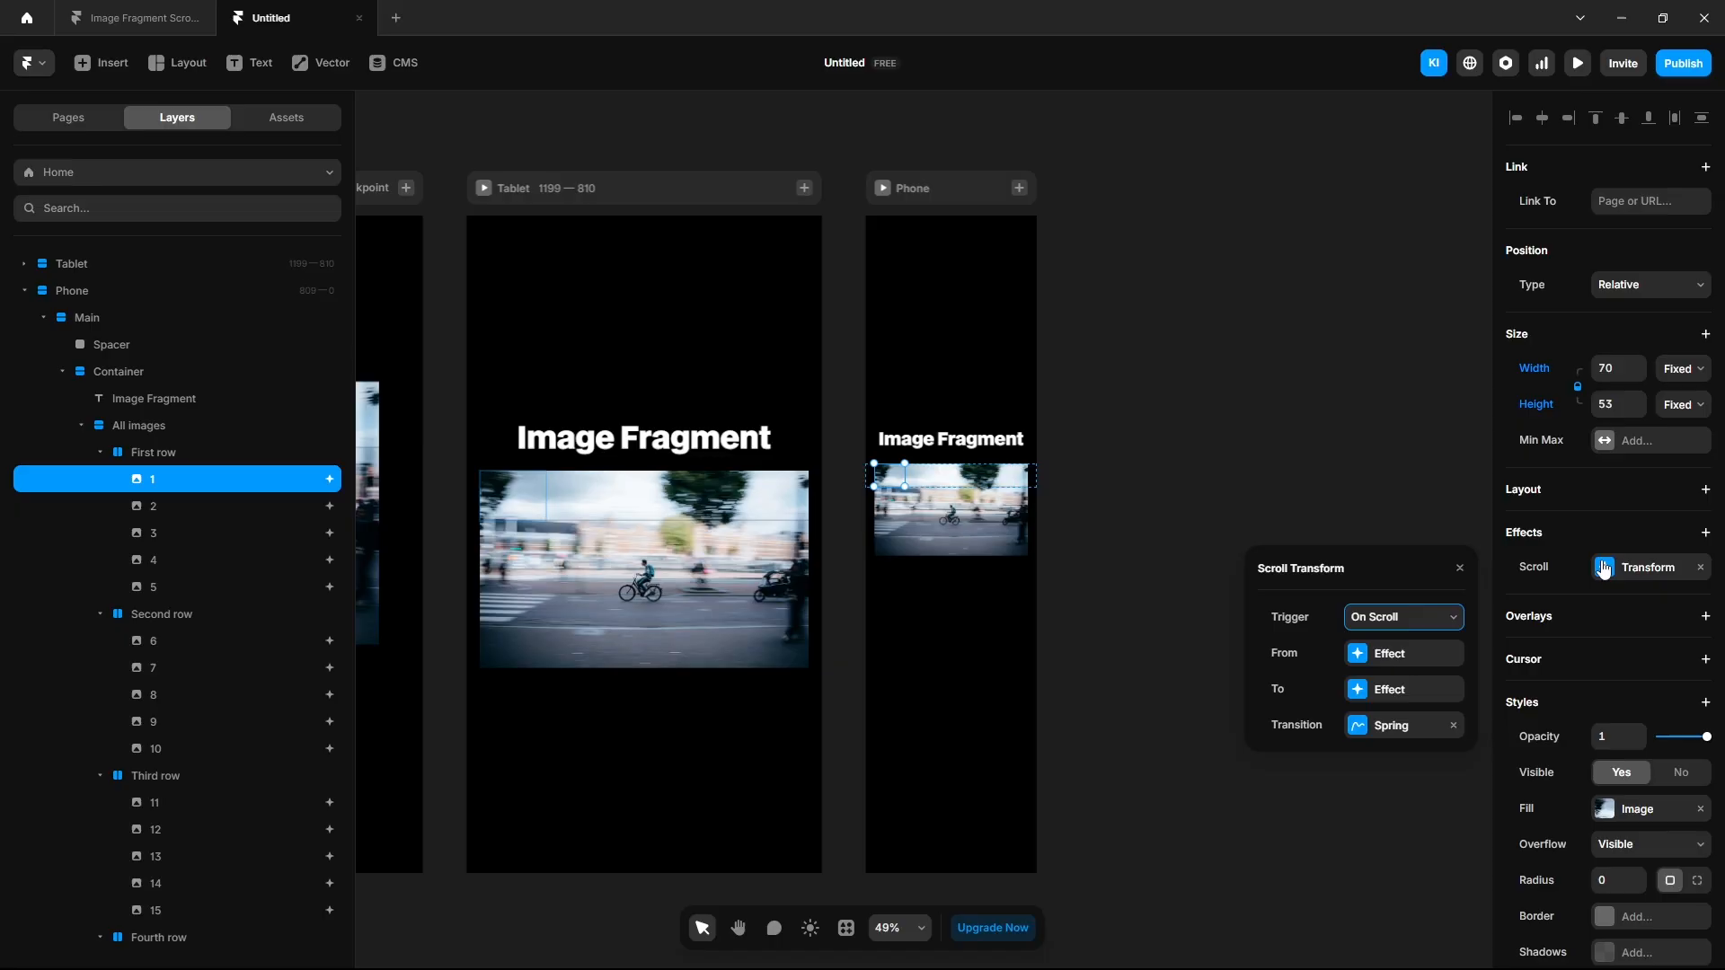
{"action": "left_click", "coordinate": [1394, 655]}
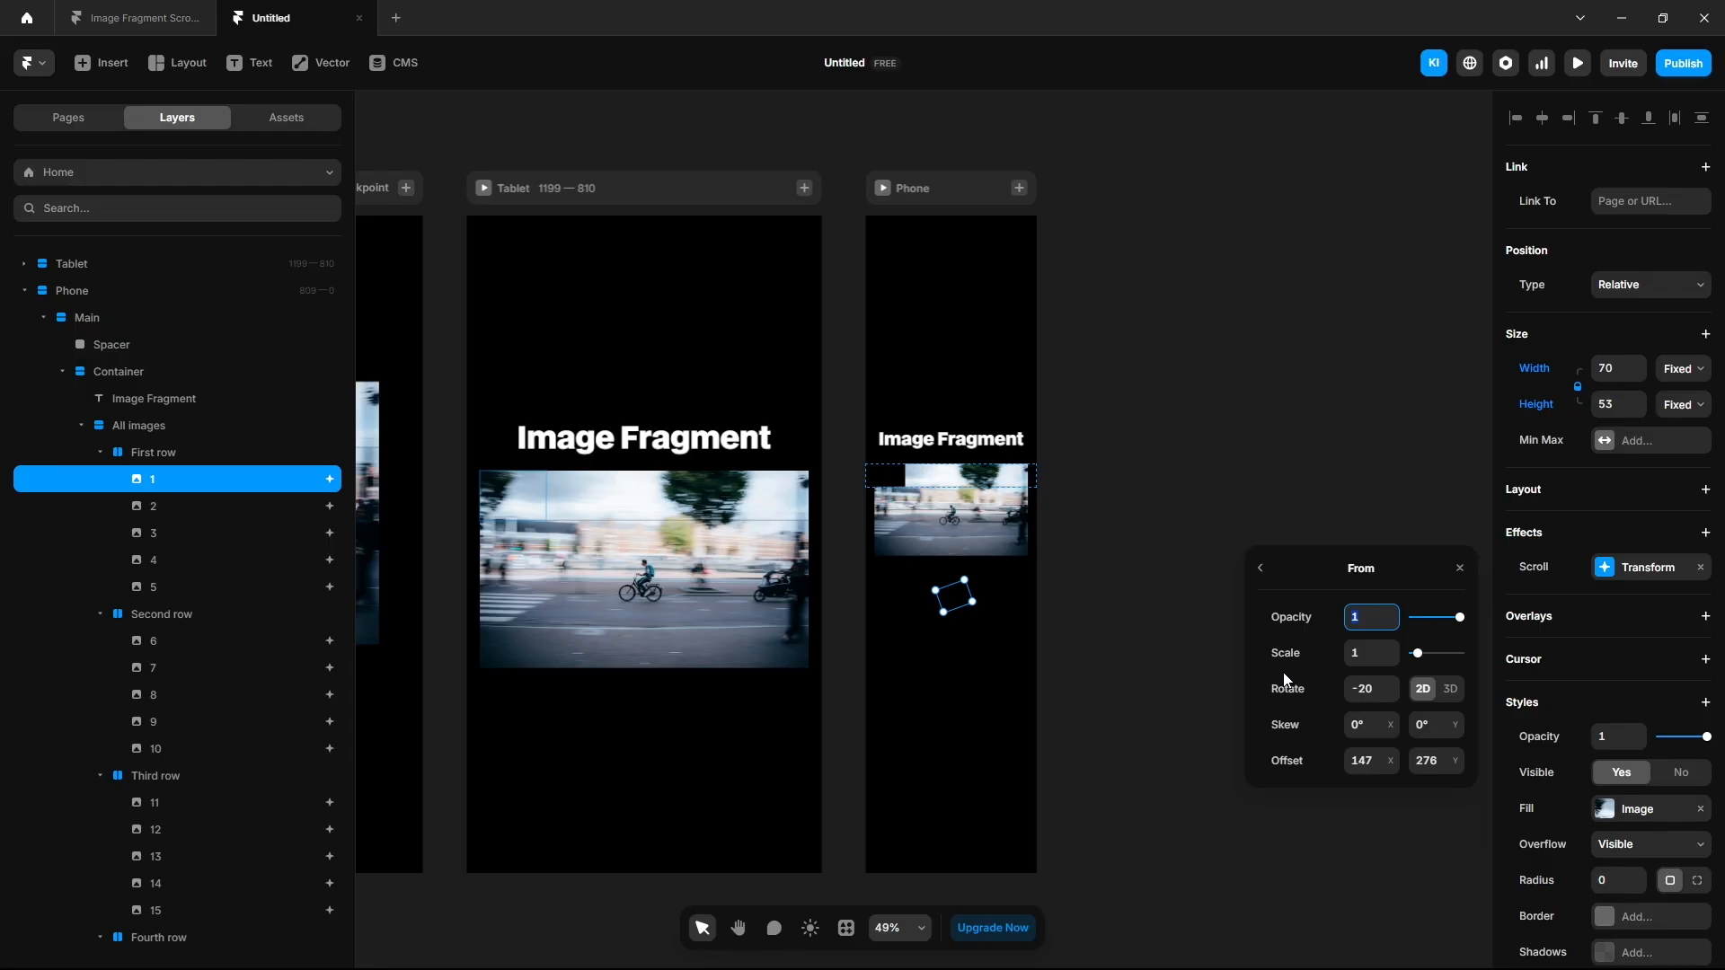
{"action": "left_click", "coordinate": [1368, 764]}
{"action": "left_click", "coordinate": [1423, 763]}
{"action": "type", "text": "176"}
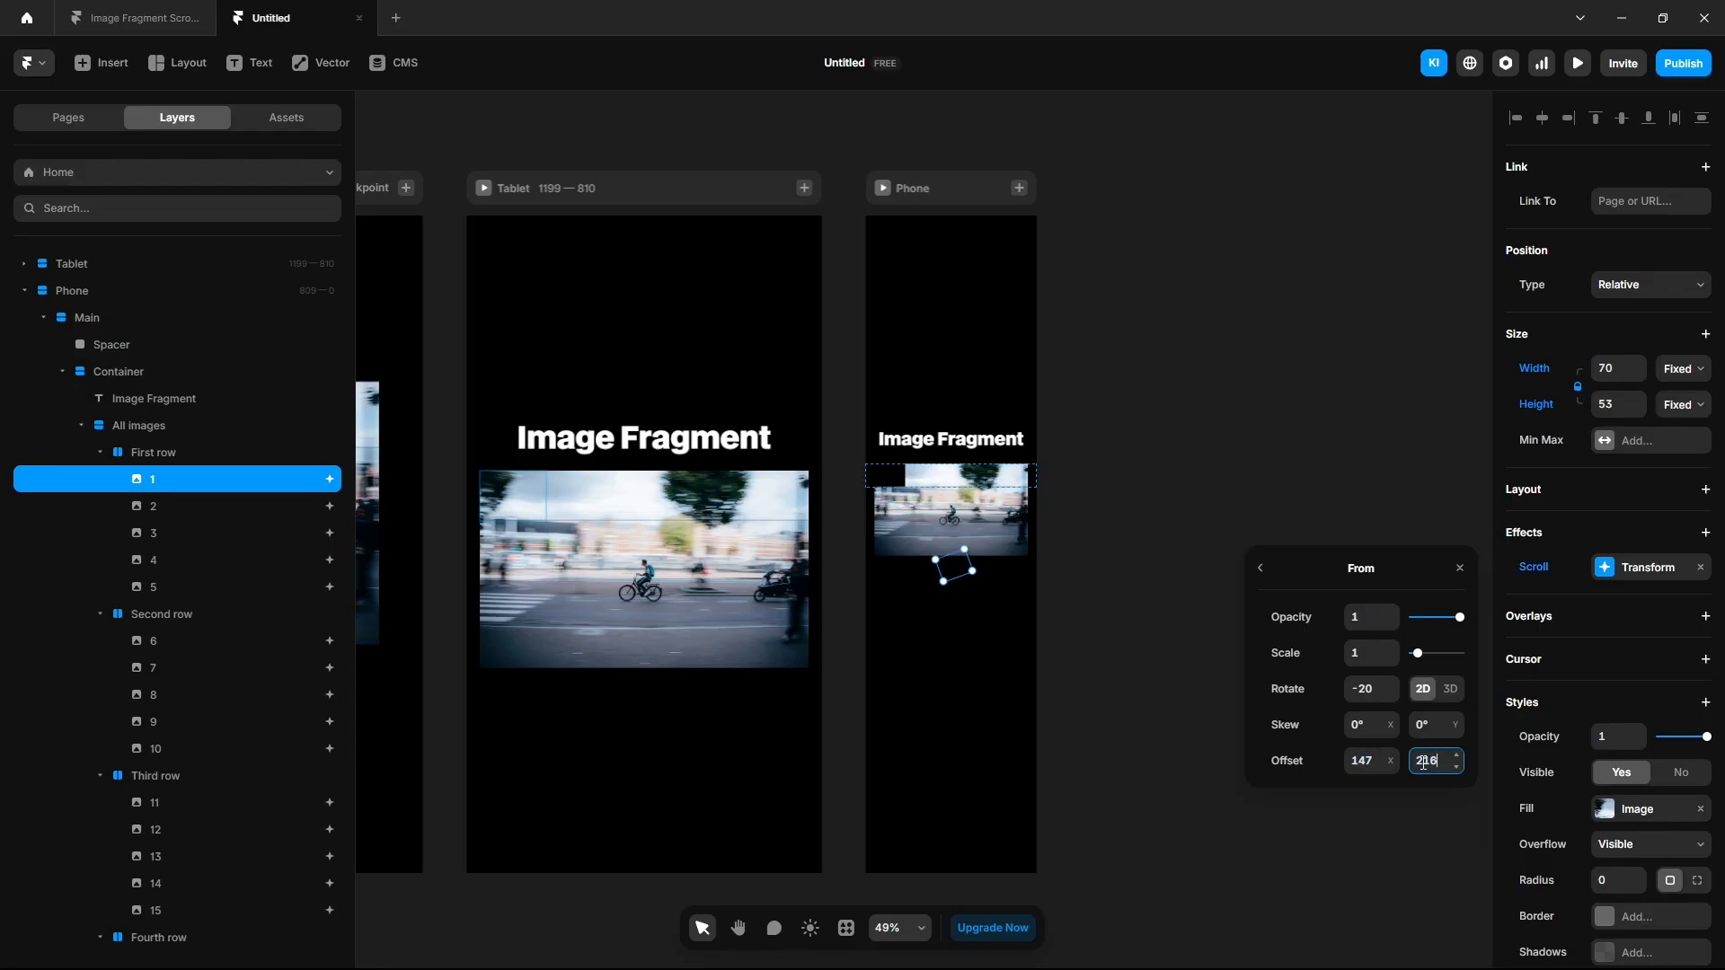
Set the Y offset of Phone image 2's scroll transform From state to 130 and raise its X offset well toward zero.
{"action": "left_click", "coordinate": [169, 508]}
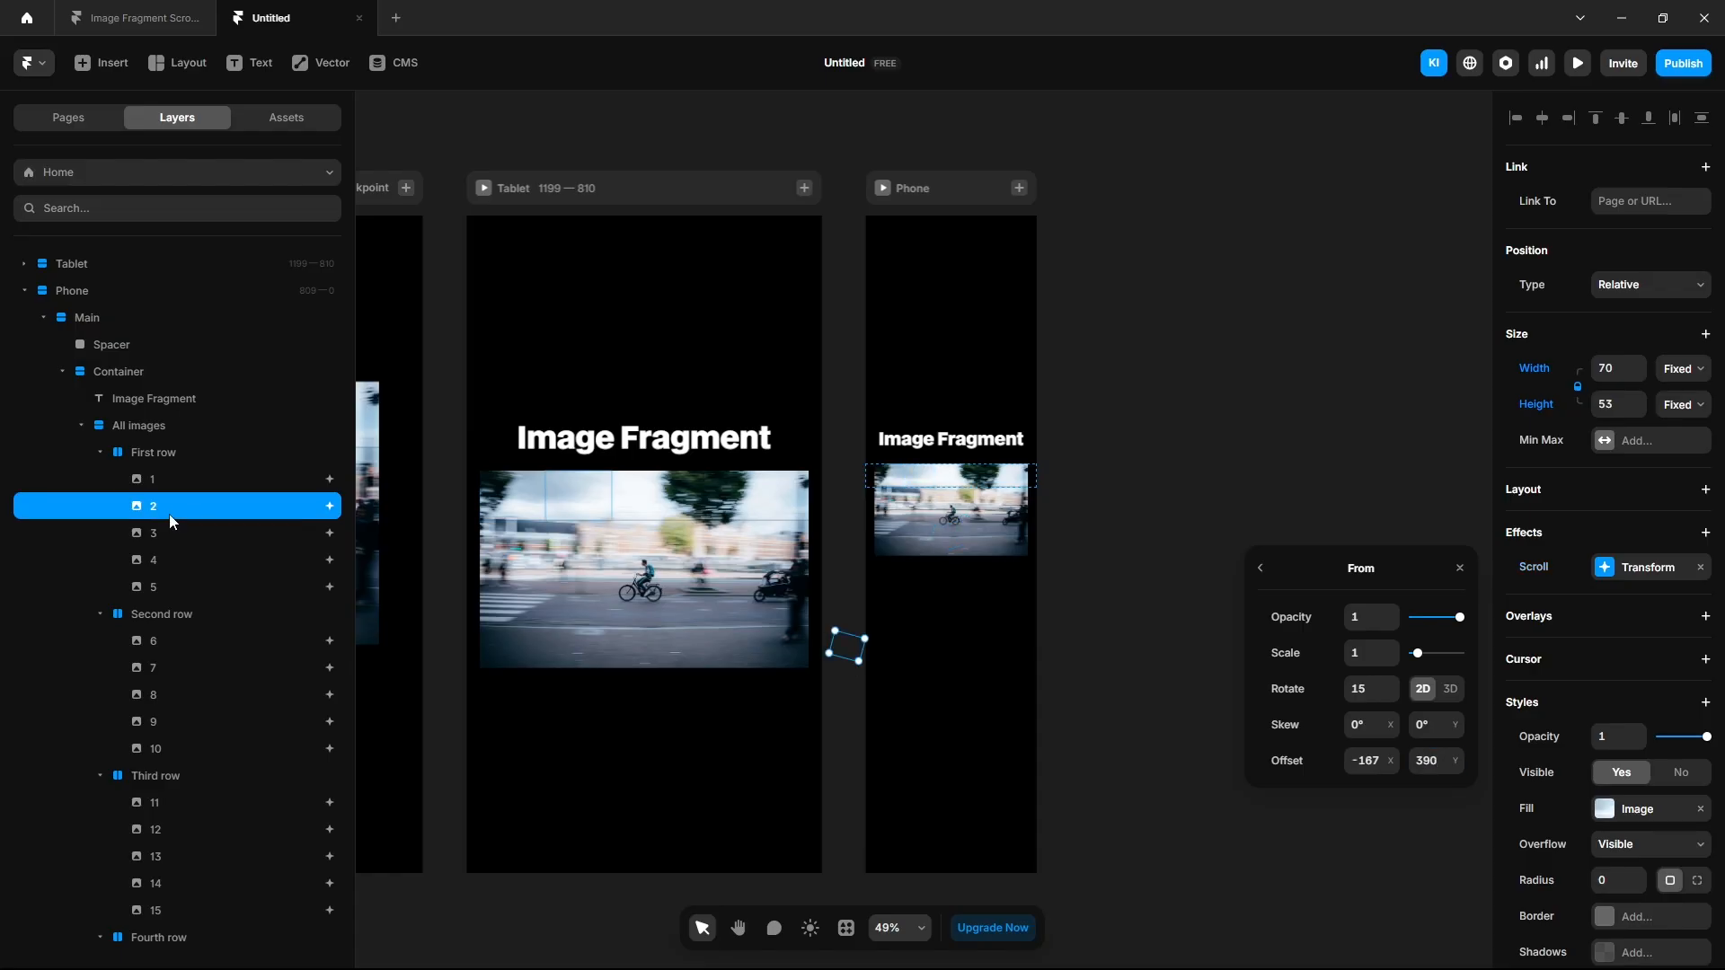
{"action": "left_click", "coordinate": [1433, 759]}
{"action": "type", "text": "140"}
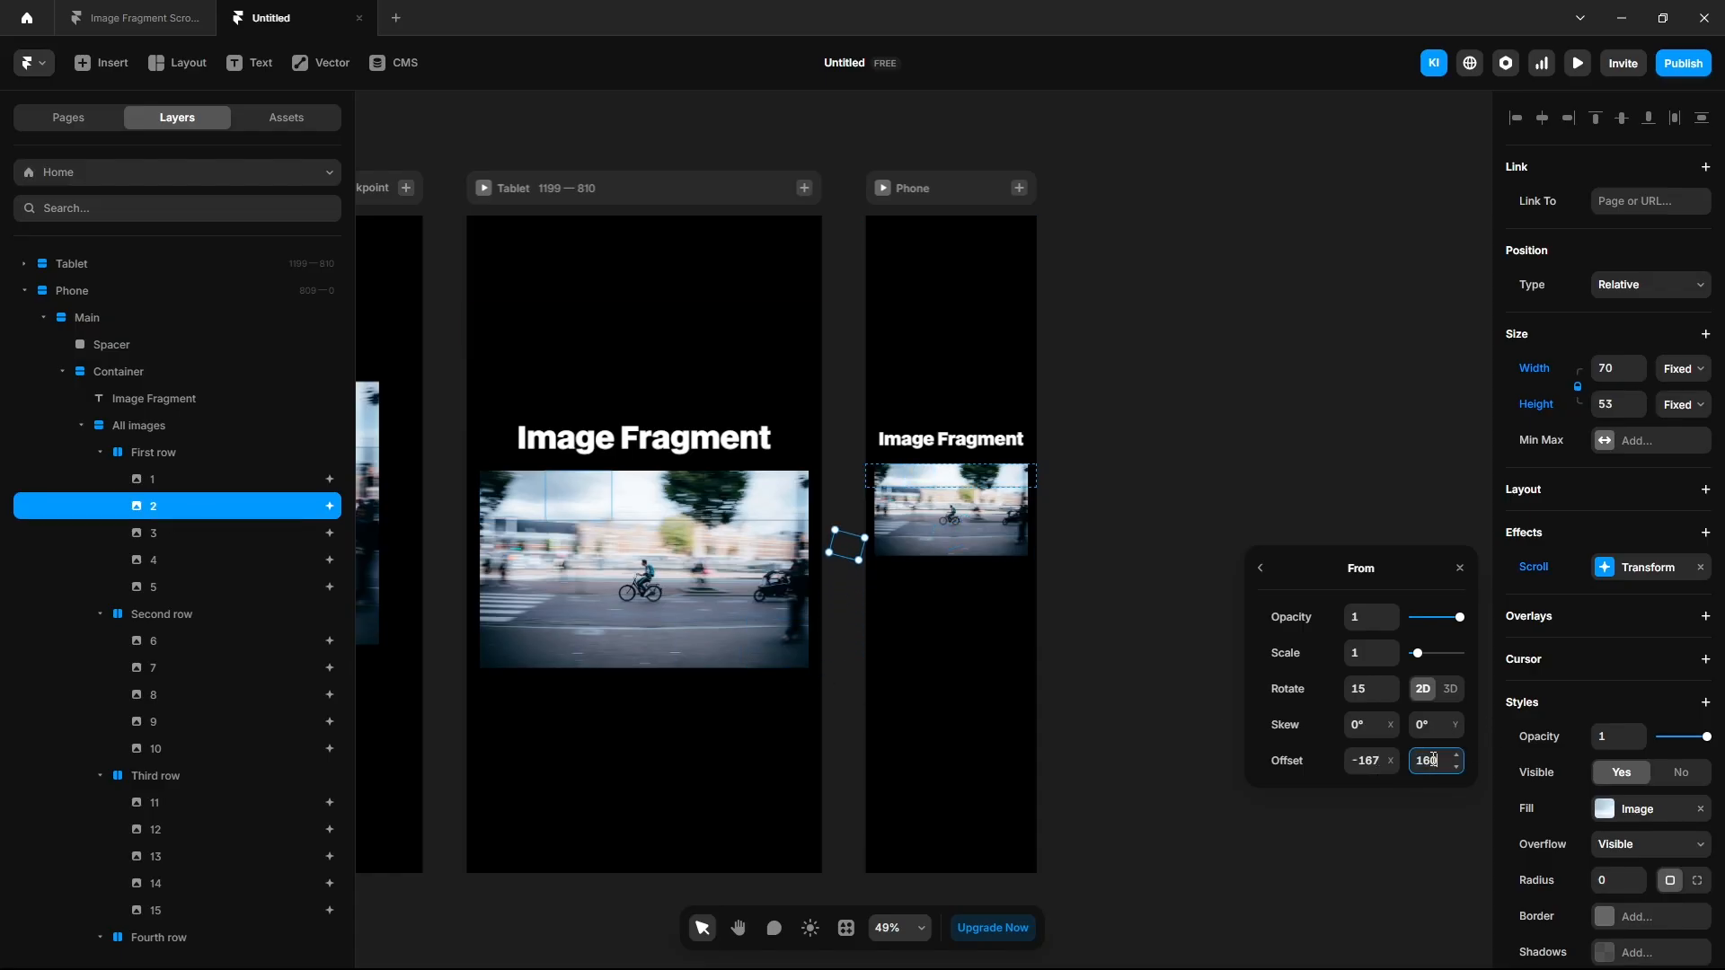
{"action": "key", "text": "shift+Down"}
{"action": "left_click", "coordinate": [1358, 760]}
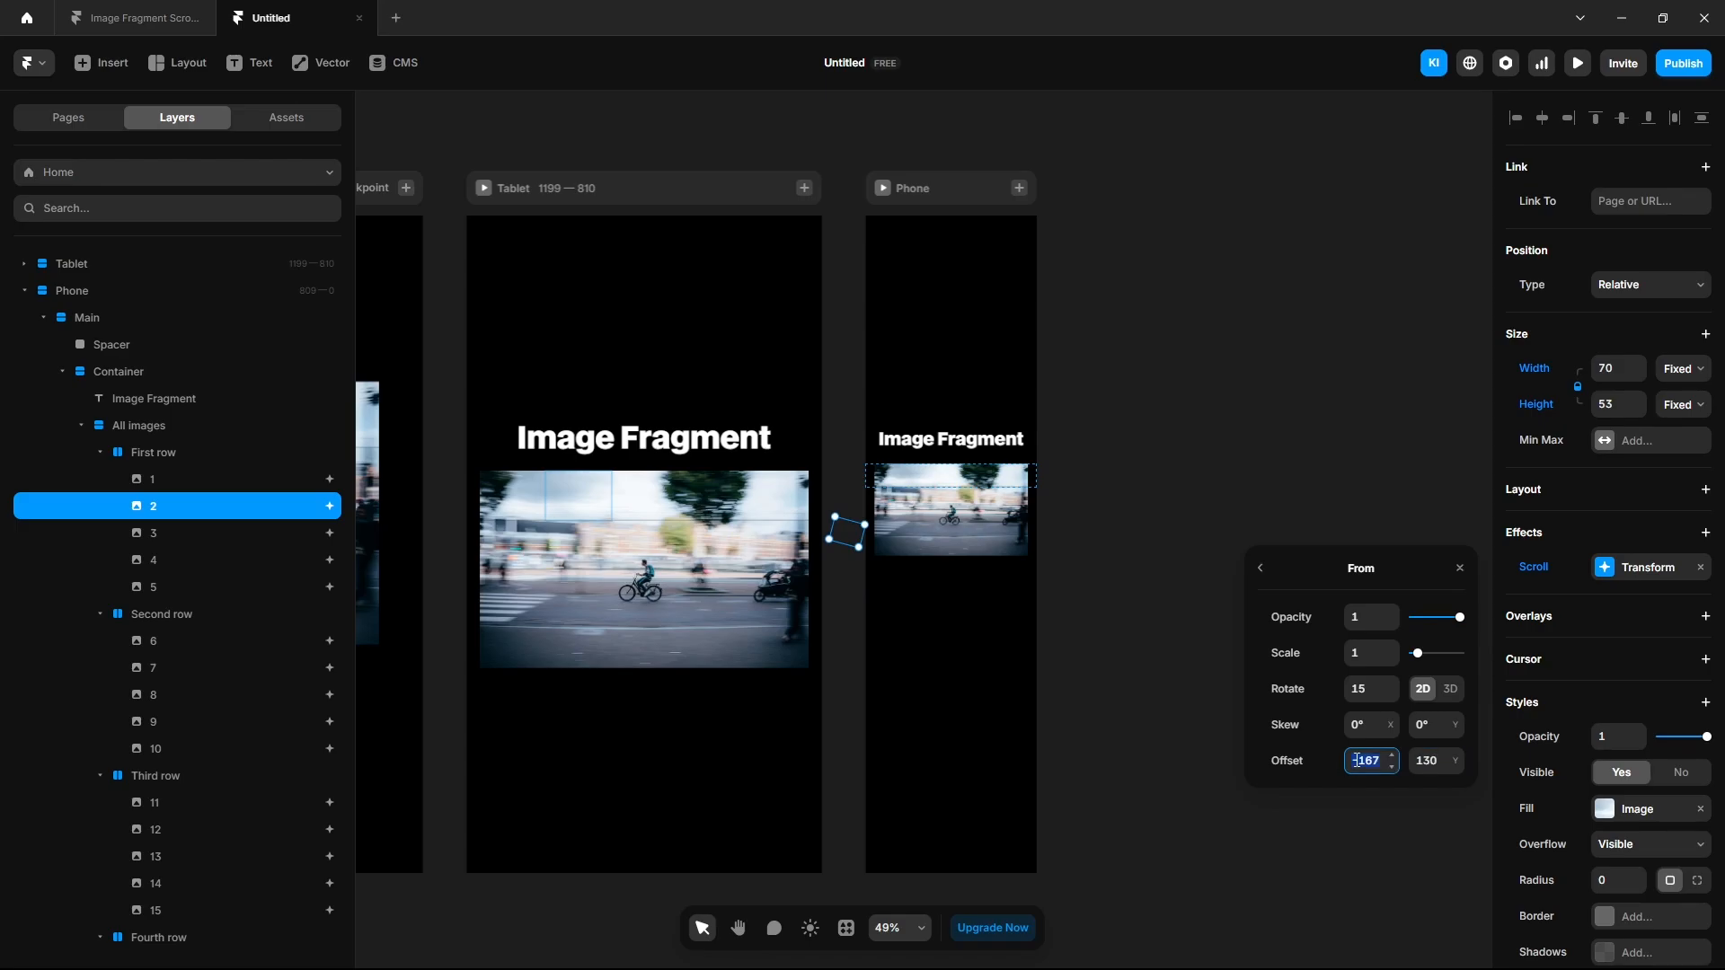
{"action": "key", "text": "shift+Up"}
{"action": "key", "text": "shift+Up"}
{"action": "key", "text": "shift+Up"}
{"action": "key", "text": "shift+Up"}
{"action": "key", "text": "shift+Up"}
{"action": "key", "text": "shift+Up"}
{"action": "key", "text": "shift+Up"}
{"action": "key", "text": "shift+Up"}
{"action": "key", "text": "shift+Up"}
{"action": "key", "text": "shift+Up"}
{"action": "key", "text": "shift+Up"}
{"action": "key", "text": "shift+Up"}
Set the X offset of Phone image 3's scroll transform From state to 108 and substantially reduce its Y offset.
{"action": "left_click", "coordinate": [160, 532]}
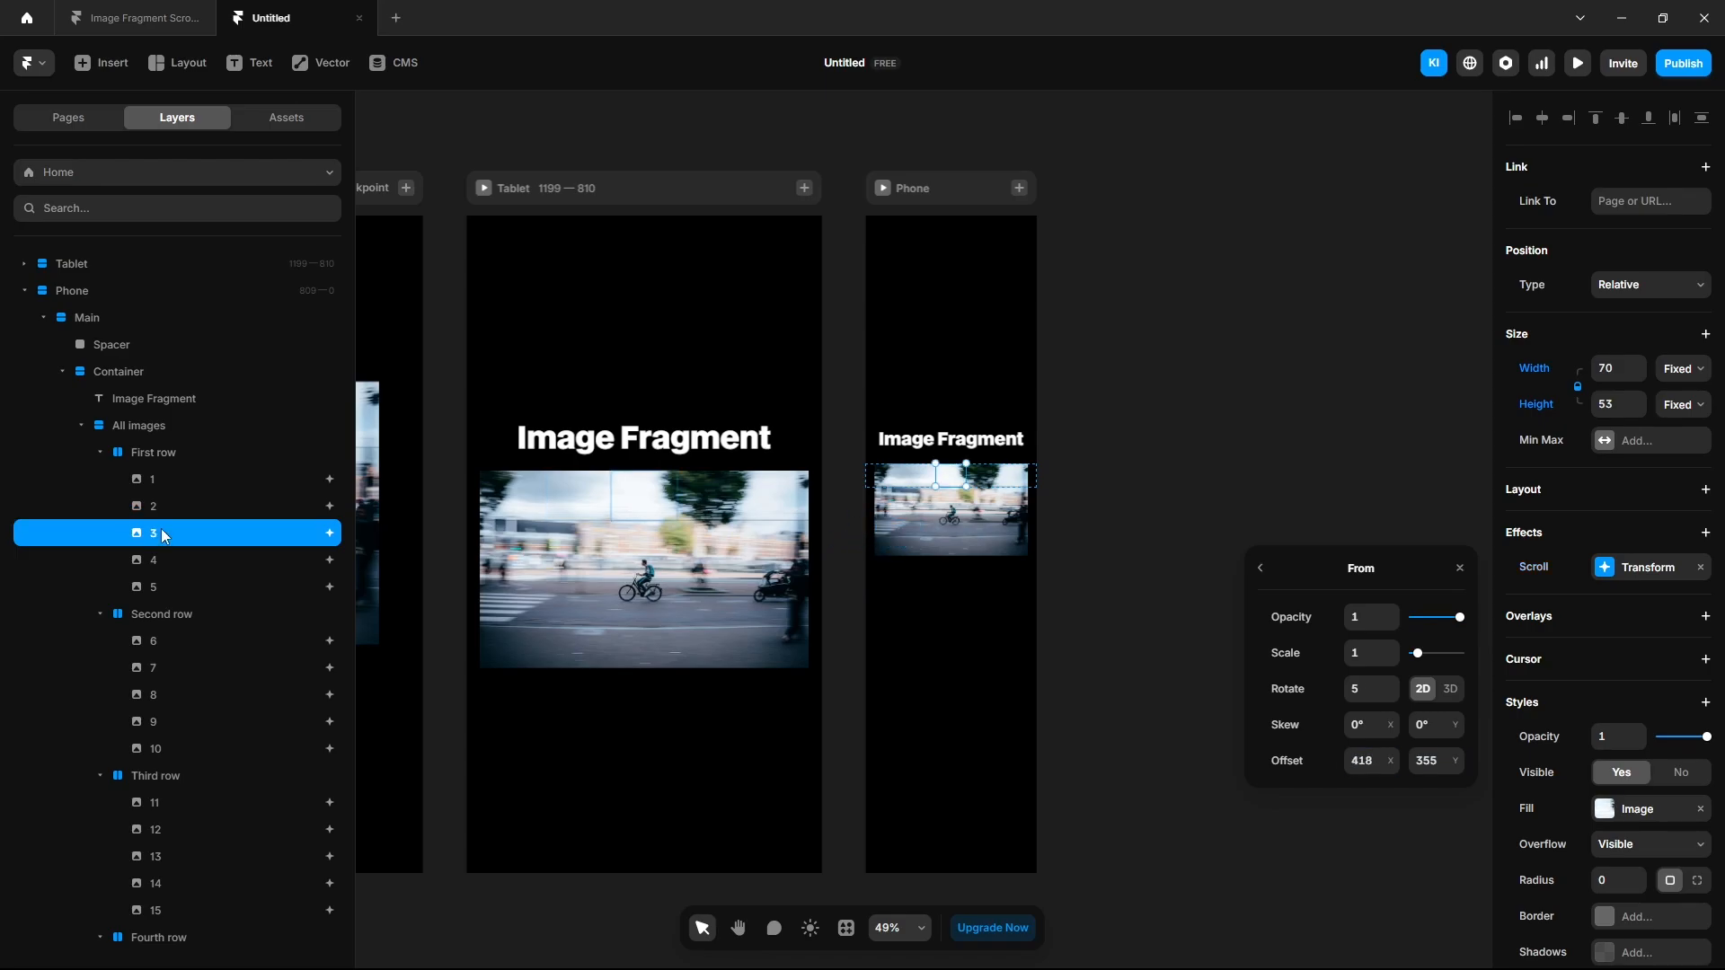
{"action": "left_click", "coordinate": [1371, 760]}
{"action": "key", "text": "shift+Down"}
{"action": "key", "text": "shift+Down"}
{"action": "key", "text": "shift+Down"}
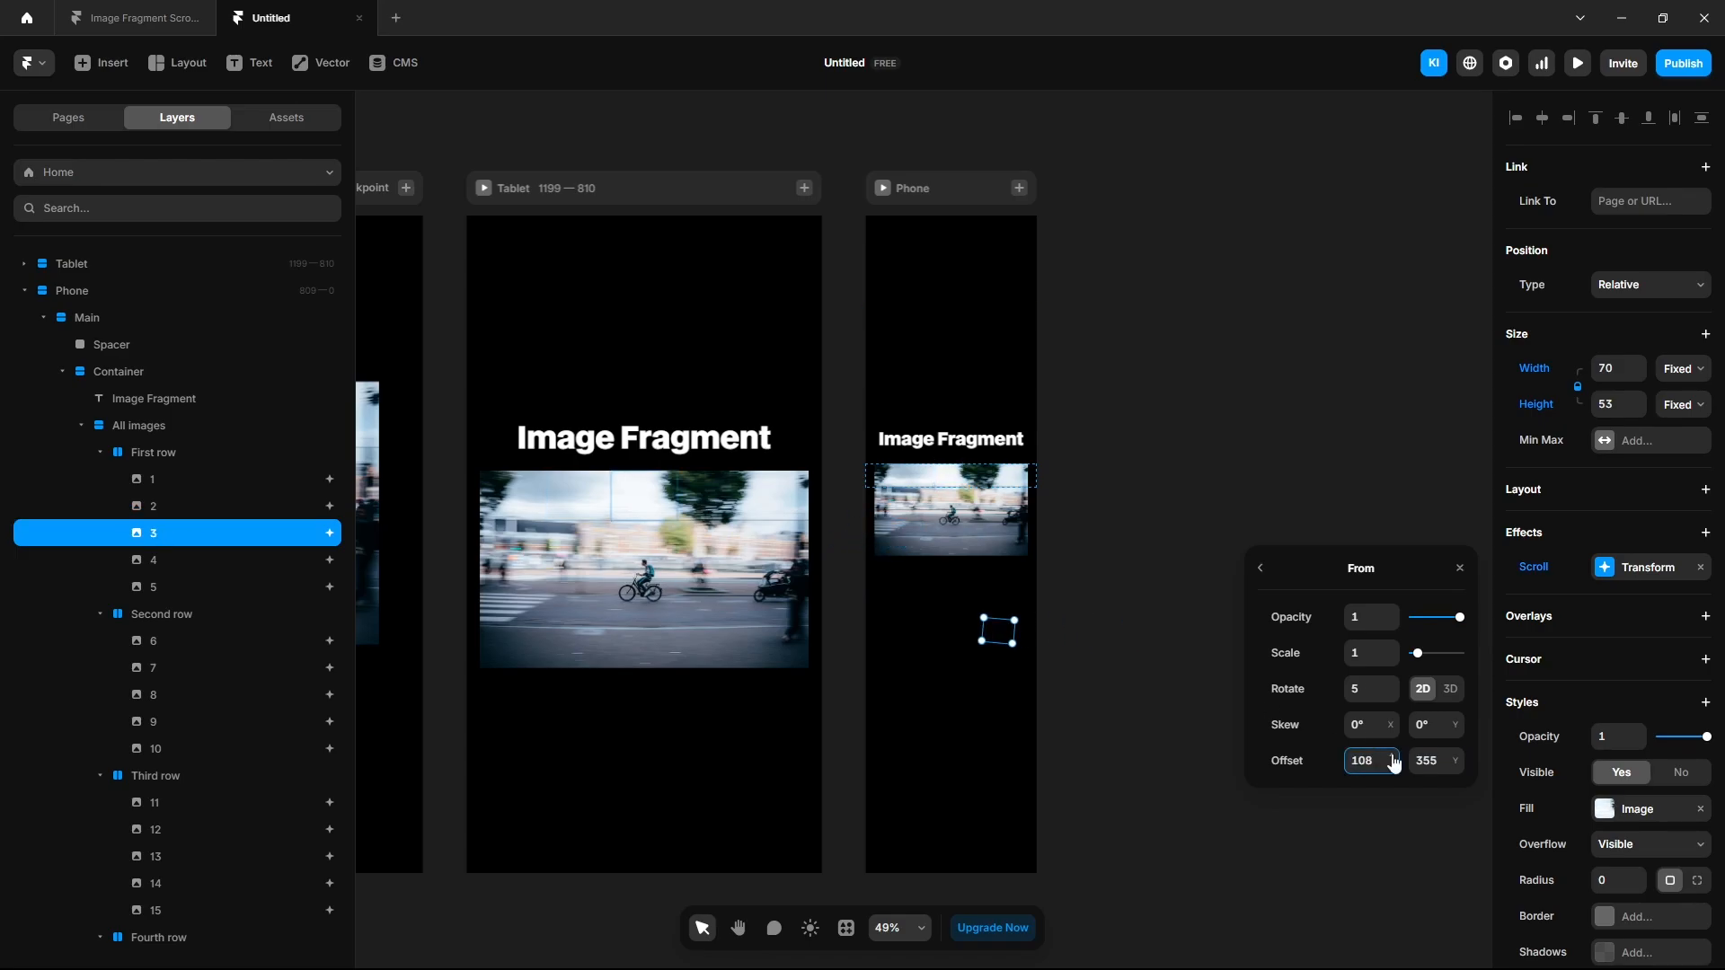
{"action": "left_click", "coordinate": [1426, 761]}
{"action": "key", "text": "shift+Down"}
{"action": "key", "text": "shift+Down"}
{"action": "key", "text": "shift+Down"}
{"action": "key", "text": "shift+Down"}
{"action": "key", "text": "shift+Down"}
{"action": "key", "text": "shift+Down"}
{"action": "key", "text": "shift+Down"}
{"action": "key", "text": "shift+Down"}
{"action": "key", "text": "shift+Down"}
{"action": "key", "text": "shift+Down"}
{"action": "key", "text": "shift+Down"}
{"action": "key", "text": "shift+Down"}
{"action": "key", "text": "shift+Down"}
{"action": "key", "text": "shift+Down"}
{"action": "key", "text": "shift+Down"}
{"action": "key", "text": "shift+Down"}
{"action": "key", "text": "shift+Down"}
{"action": "key", "text": "shift+Down"}
{"action": "key", "text": "shift+Down"}
{"action": "key", "text": "shift+Down"}
Raise the negative X offset of Phone image 4's scroll transform From state toward zero and reduce its Y offset.
{"action": "left_click", "coordinate": [175, 563]}
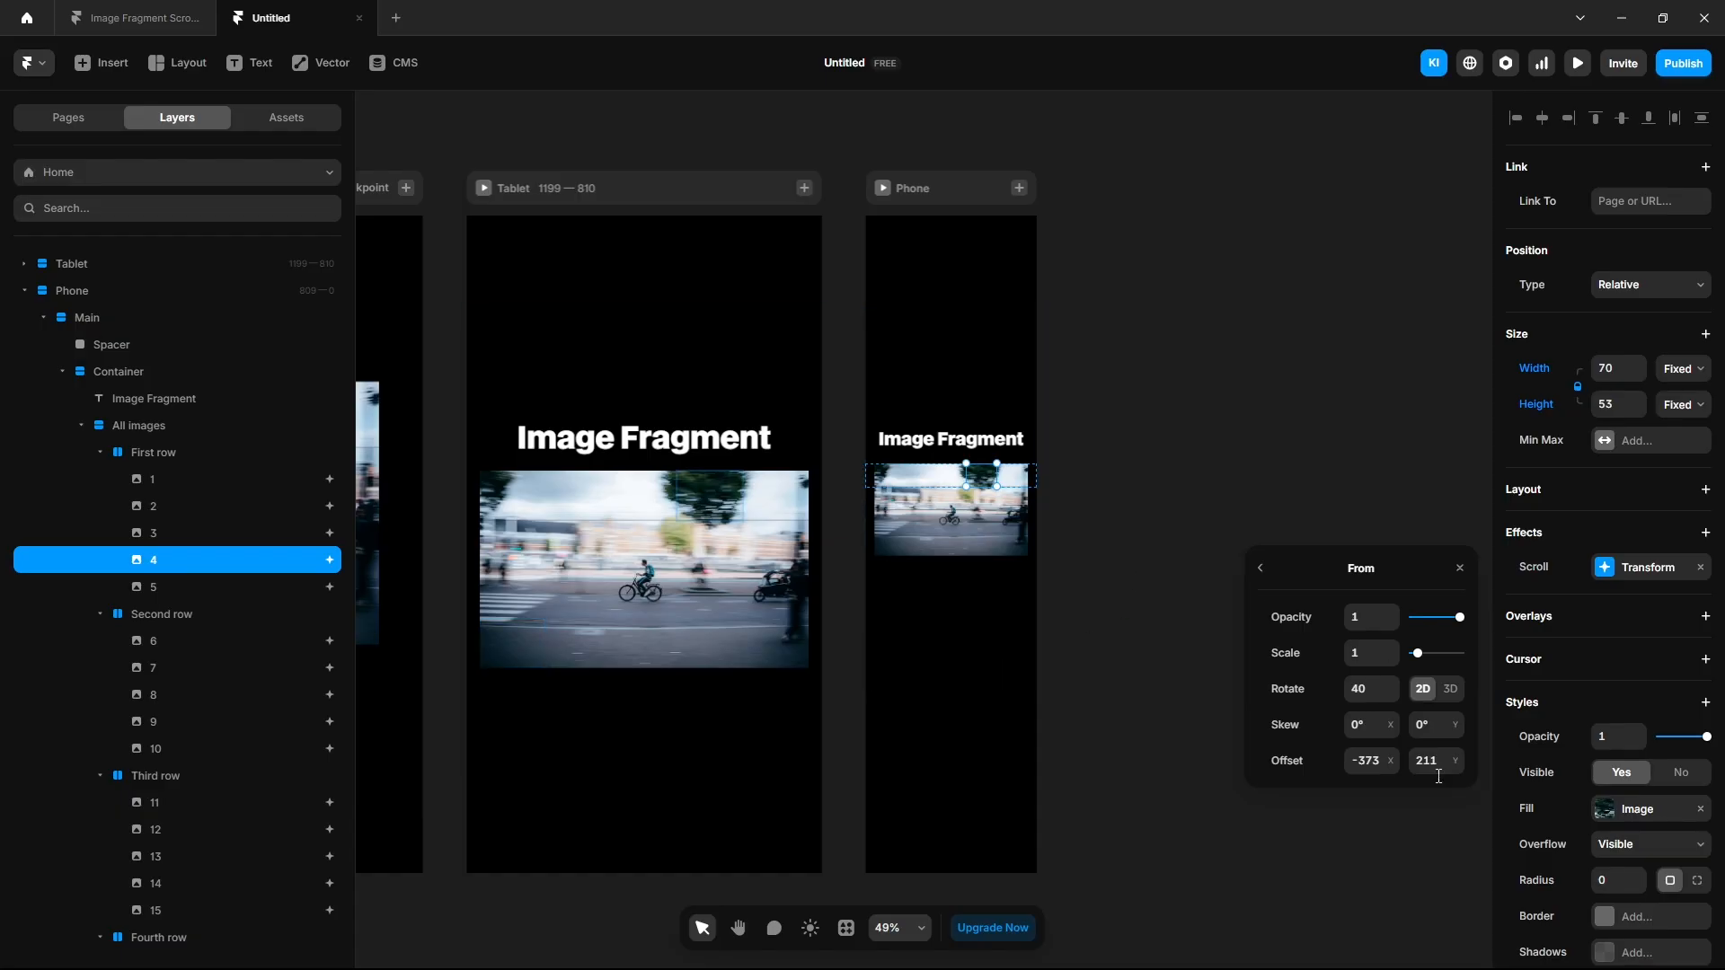
{"action": "left_click", "coordinate": [1370, 761]}
{"action": "key", "text": "shift+Up"}
{"action": "key", "text": "shift+Up"}
{"action": "key", "text": "shift+Up"}
{"action": "key", "text": "shift+Up"}
{"action": "key", "text": "shift+Up"}
{"action": "key", "text": "shift+Up"}
{"action": "key", "text": "shift+Up"}
{"action": "key", "text": "shift+Up"}
{"action": "key", "text": "shift+Up"}
{"action": "key", "text": "shift+Up"}
{"action": "key", "text": "shift+Up"}
{"action": "key", "text": "shift+Up"}
{"action": "key", "text": "shift+Up"}
{"action": "key", "text": "shift+Up"}
{"action": "key", "text": "shift+Up"}
{"action": "key", "text": "shift+Up"}
{"action": "key", "text": "shift+Up"}
{"action": "key", "text": "shift+Up"}
{"action": "key", "text": "shift+Up"}
{"action": "left_click", "coordinate": [1436, 761]}
{"action": "key", "text": "shift+Down"}
{"action": "key", "text": "shift+Down"}
{"action": "key", "text": "shift+Down"}
{"action": "key", "text": "shift+Down"}
{"action": "key", "text": "shift+Down"}
{"action": "key", "text": "shift+Down"}
{"action": "key", "text": "shift+Down"}
{"action": "key", "text": "shift+Down"}
Set the X offset of Phone image 5's scroll transform From state to -32 and substantially reduce its Y offset.
{"action": "left_click", "coordinate": [179, 594]}
{"action": "left_click", "coordinate": [1358, 761]}
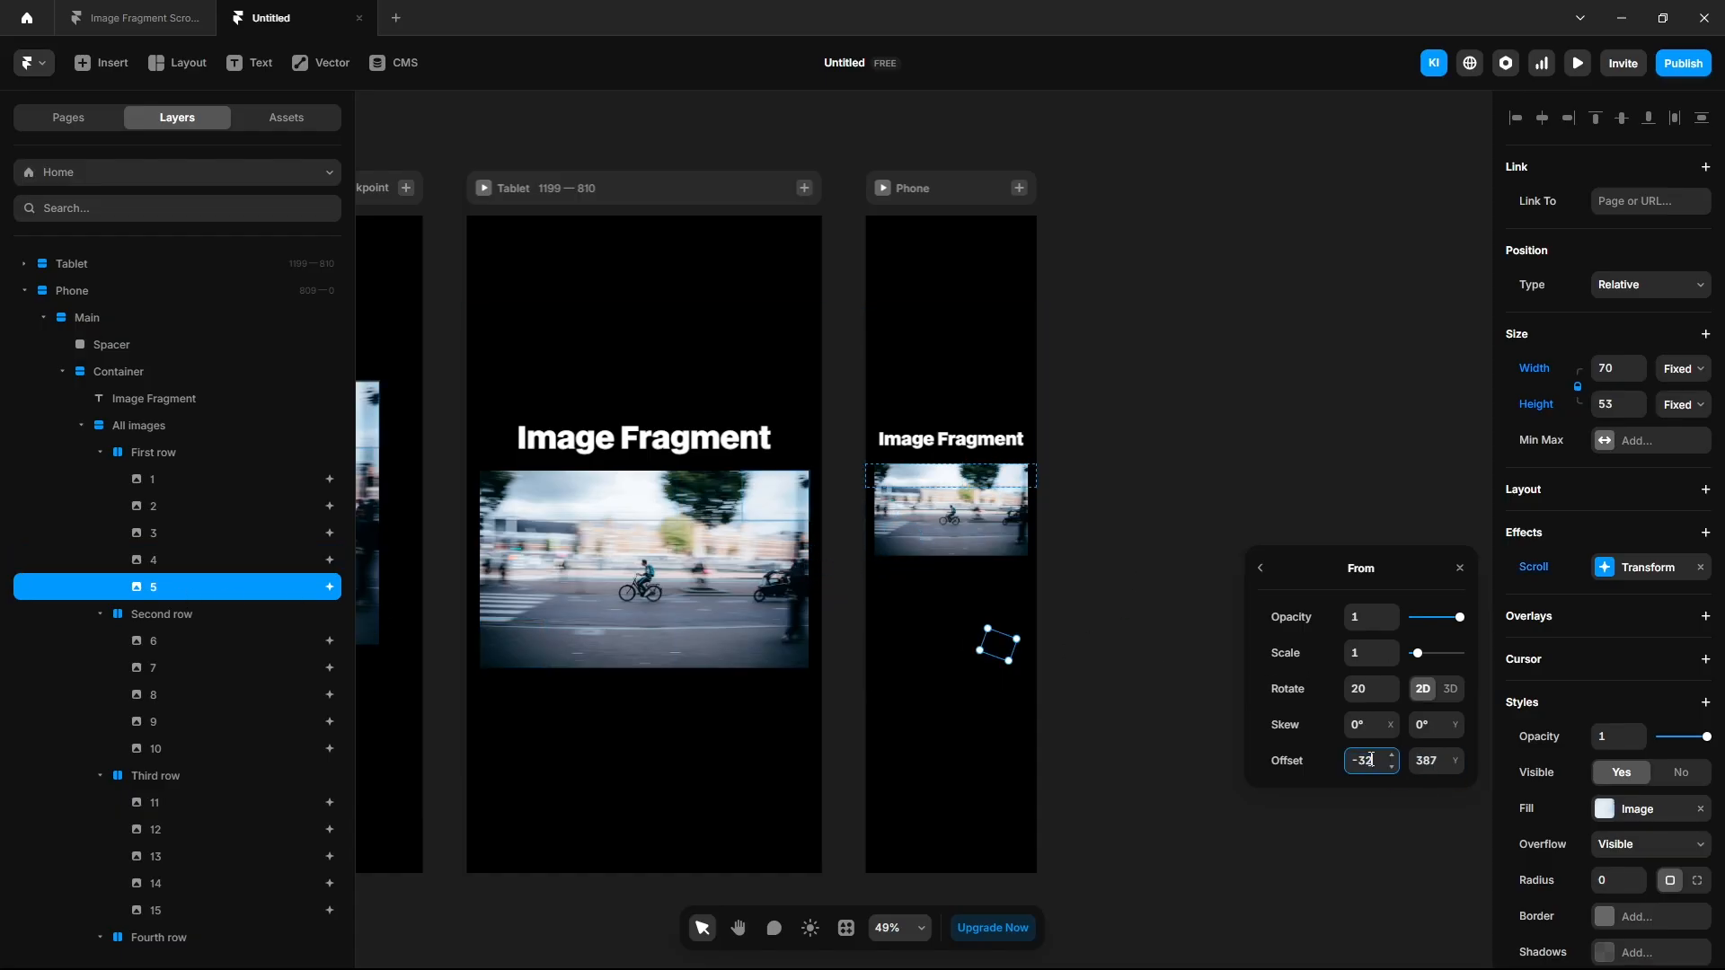
{"action": "left_click", "coordinate": [1435, 761]}
{"action": "key", "text": "shift+Down"}
{"action": "key", "text": "shift+Down"}
{"action": "key", "text": "shift+Down"}
{"action": "key", "text": "shift+Down"}
{"action": "key", "text": "shift+Down"}
{"action": "key", "text": "shift+Down"}
{"action": "key", "text": "shift+Down"}
{"action": "key", "text": "shift+Down"}
{"action": "key", "text": "shift+Down"}
{"action": "key", "text": "shift+Down"}
{"action": "key", "text": "shift+Down"}
{"action": "key", "text": "shift+Down"}
{"action": "key", "text": "shift+Down"}
{"action": "key", "text": "shift+Down"}
{"action": "key", "text": "shift+Down"}
{"action": "key", "text": "shift+Down"}
{"action": "key", "text": "shift+Down"}
{"action": "key", "text": "shift+Down"}
{"action": "key", "text": "shift+Down"}
{"action": "key", "text": "shift+Down"}
{"action": "key", "text": "Escape"}
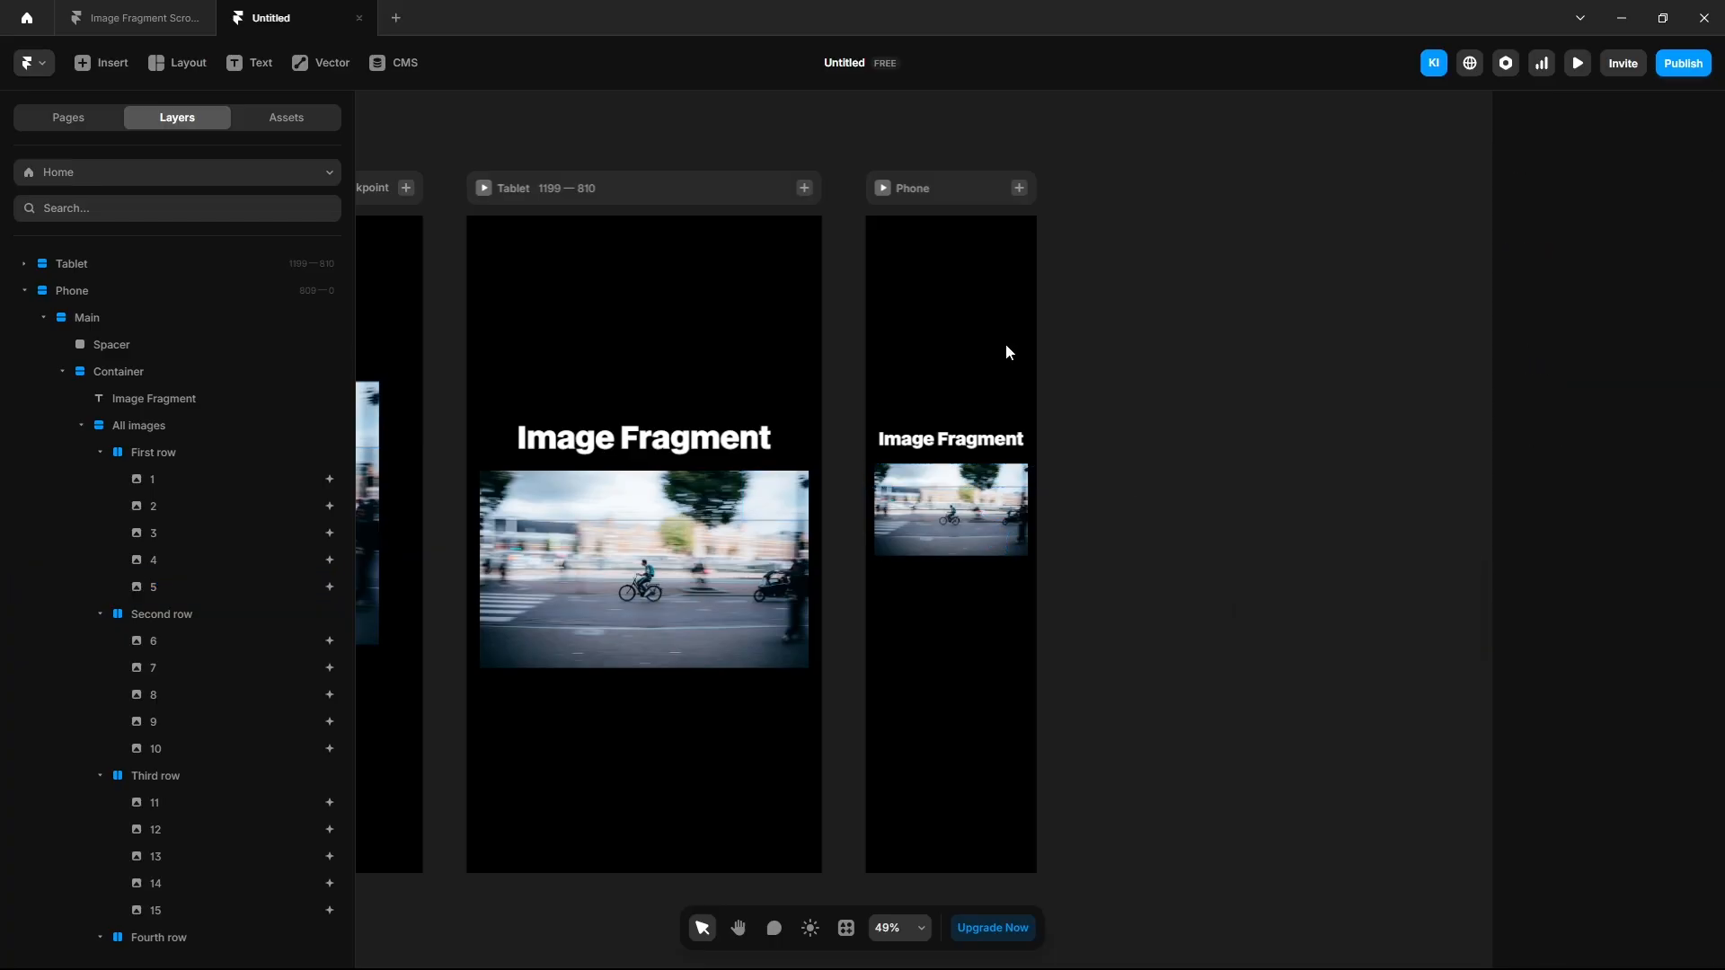
Preview the image fragment scroll animation in the Phone breakpoint and in the Tablet breakpoint, scrolling through the page.
{"action": "left_click", "coordinate": [883, 187]}
{"action": "scroll", "coordinate": [874, 698], "scroll_direction": "down", "scroll_amount": 3}
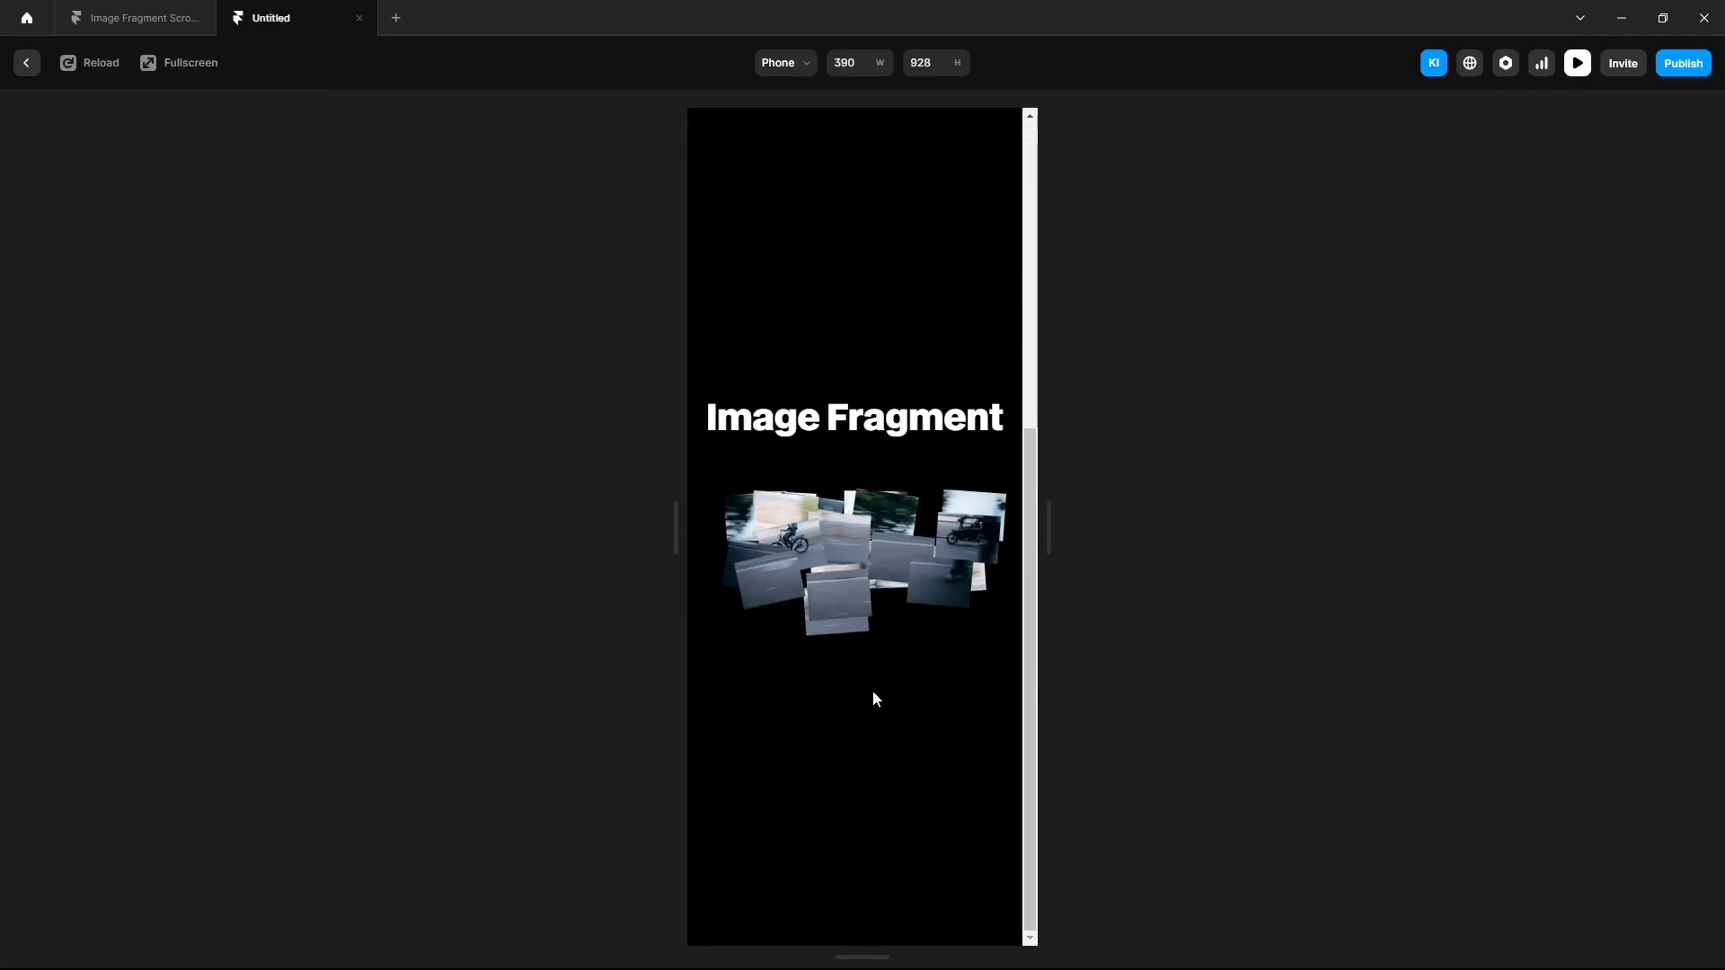
{"action": "scroll", "coordinate": [874, 698], "scroll_direction": "up", "scroll_amount": 5}
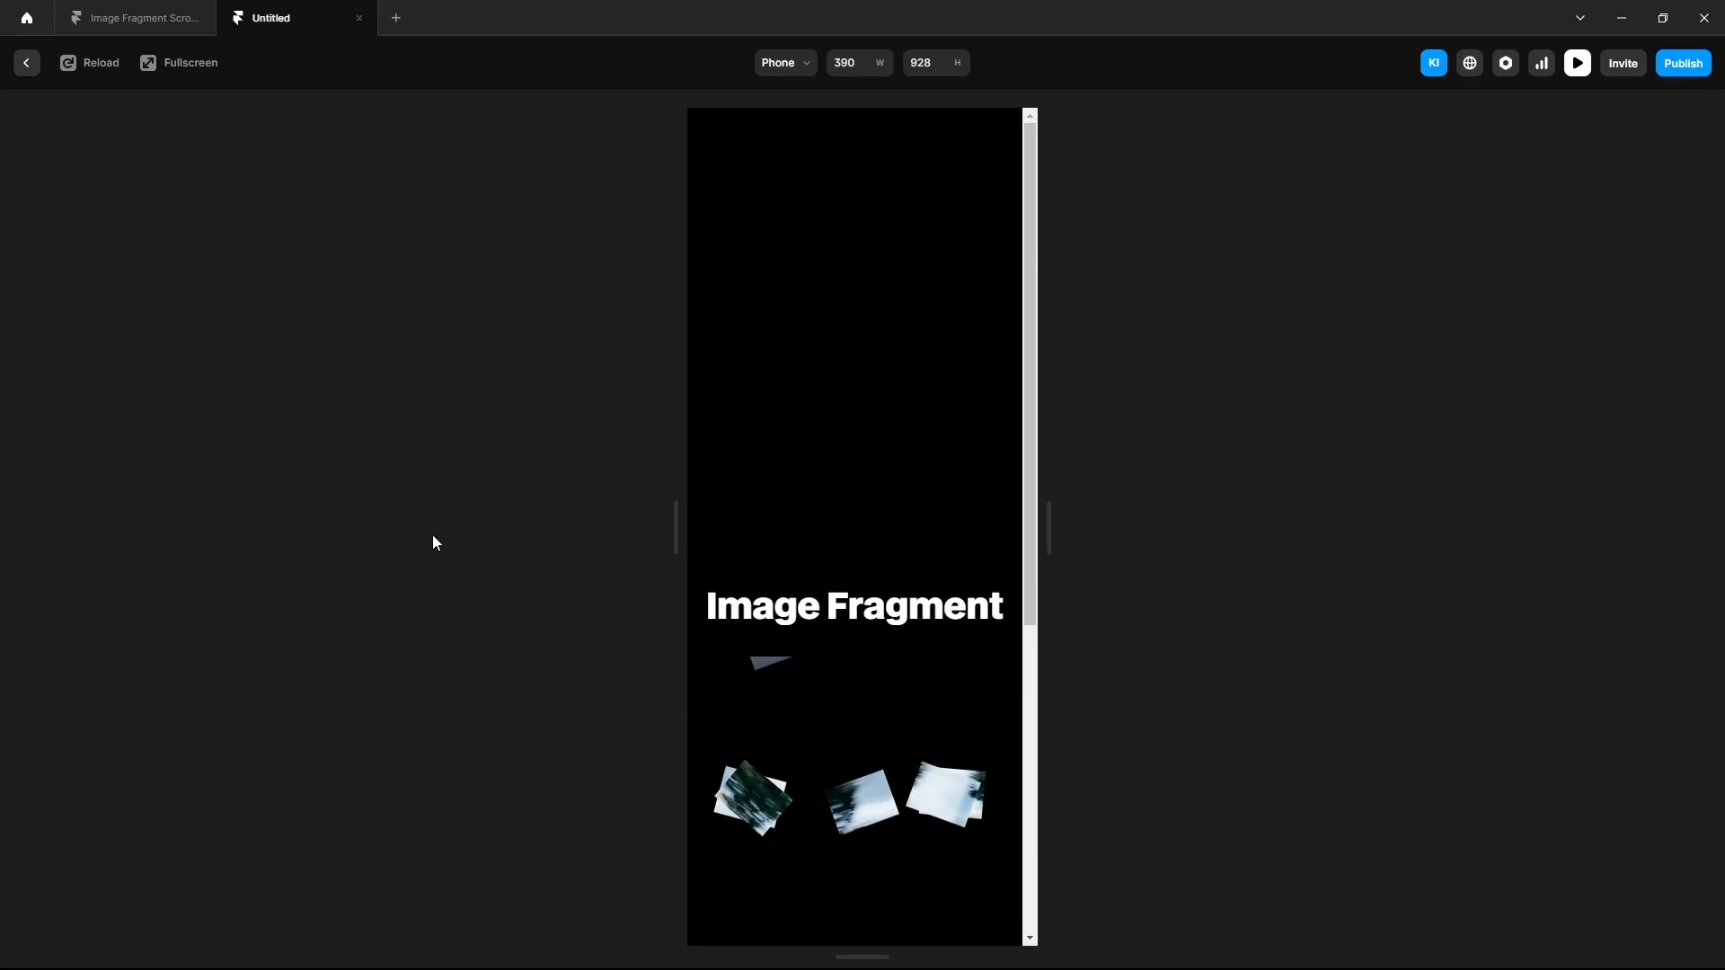
{"action": "left_click", "coordinate": [786, 63]}
{"action": "left_click", "coordinate": [783, 138]}
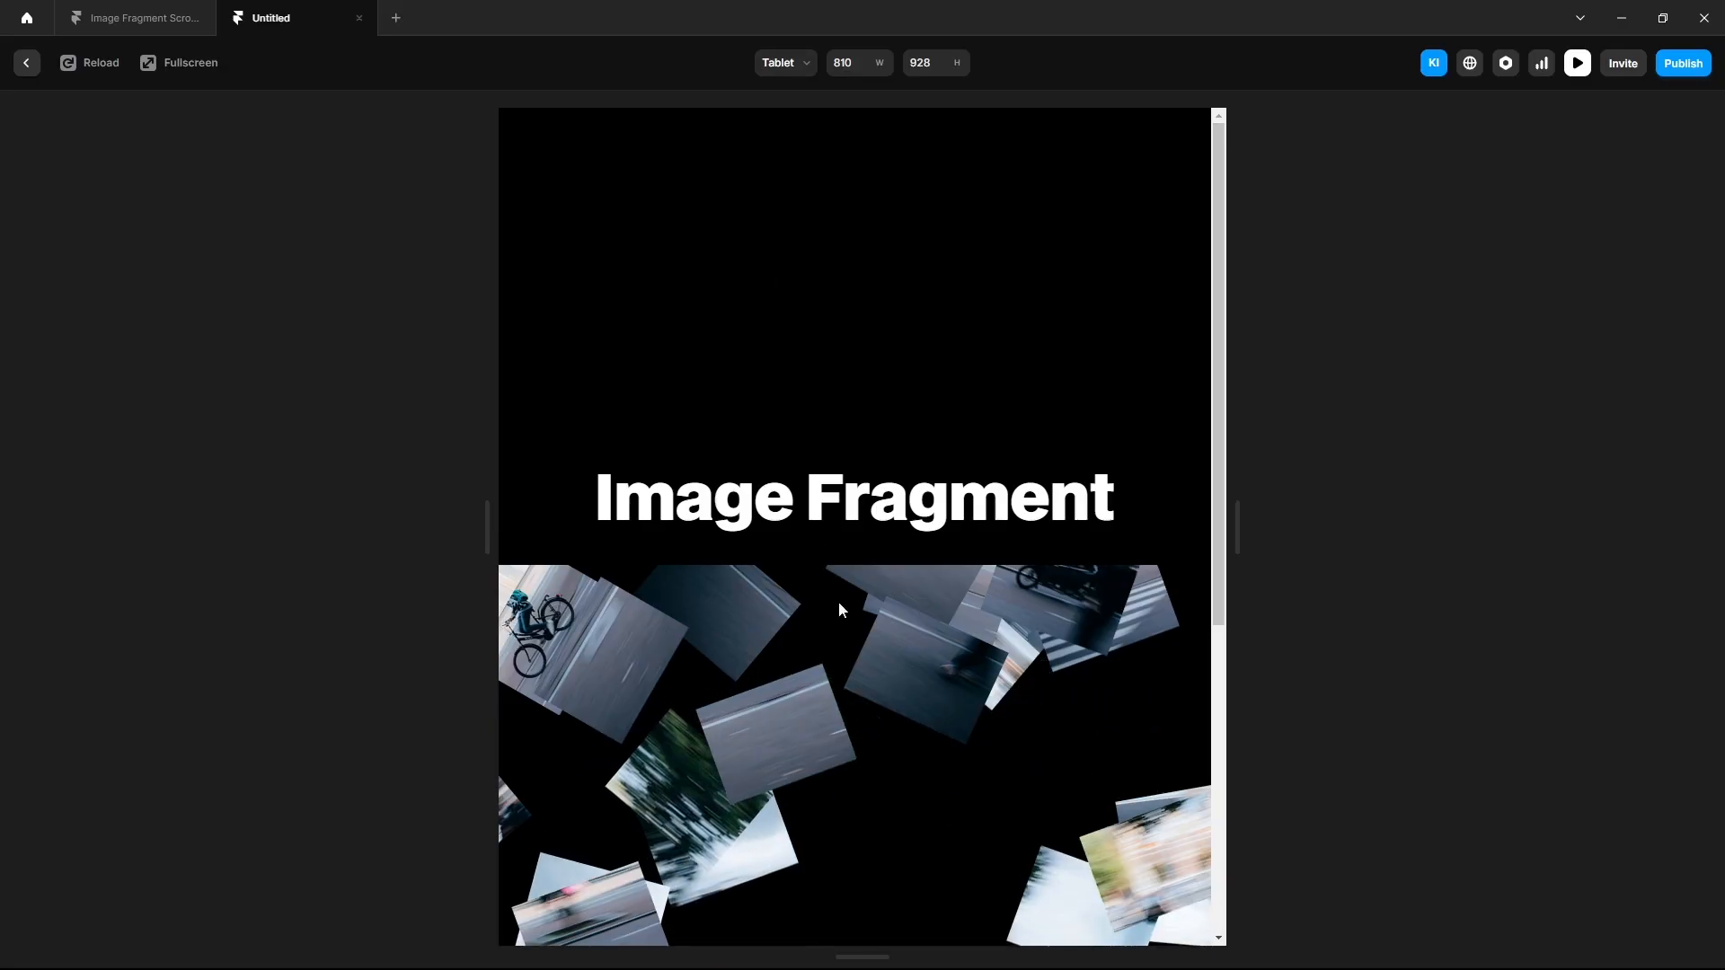
{"action": "scroll", "coordinate": [850, 706], "scroll_direction": "up", "scroll_amount": 2}
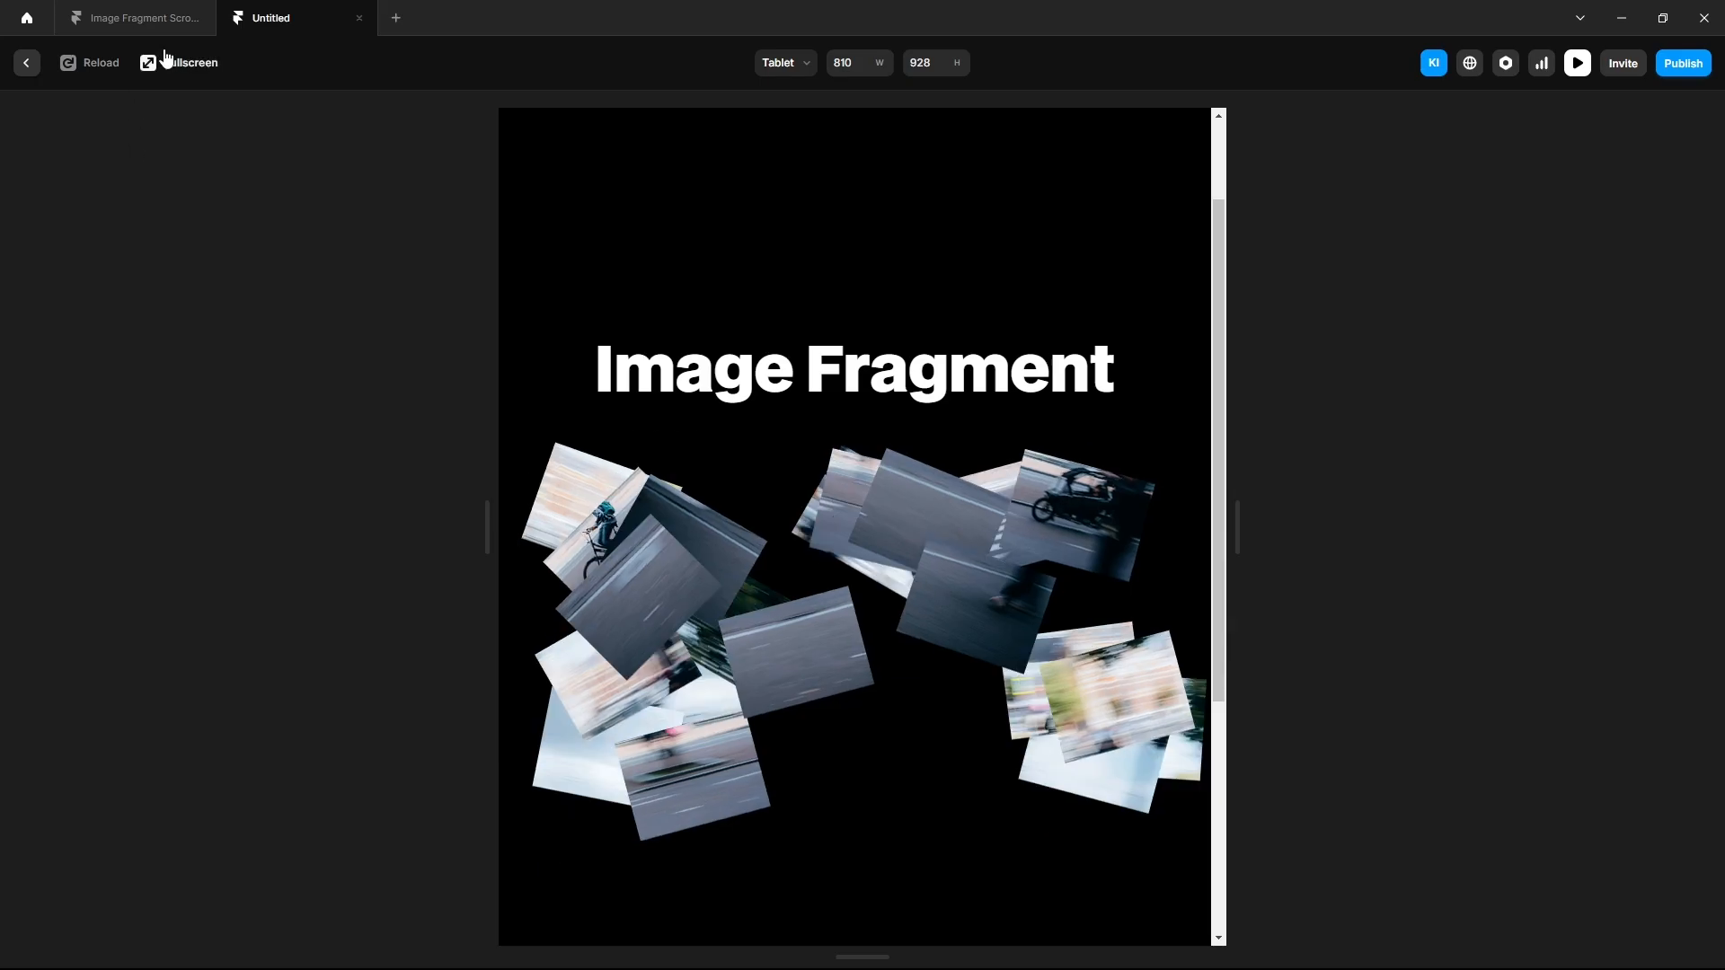
Preview the finished Image Fragment Scroll reference project, narrow the preview to a 412 px phone width, and scroll through its animation.
{"action": "left_click", "coordinate": [135, 18]}
{"action": "left_click", "coordinate": [1577, 62]}
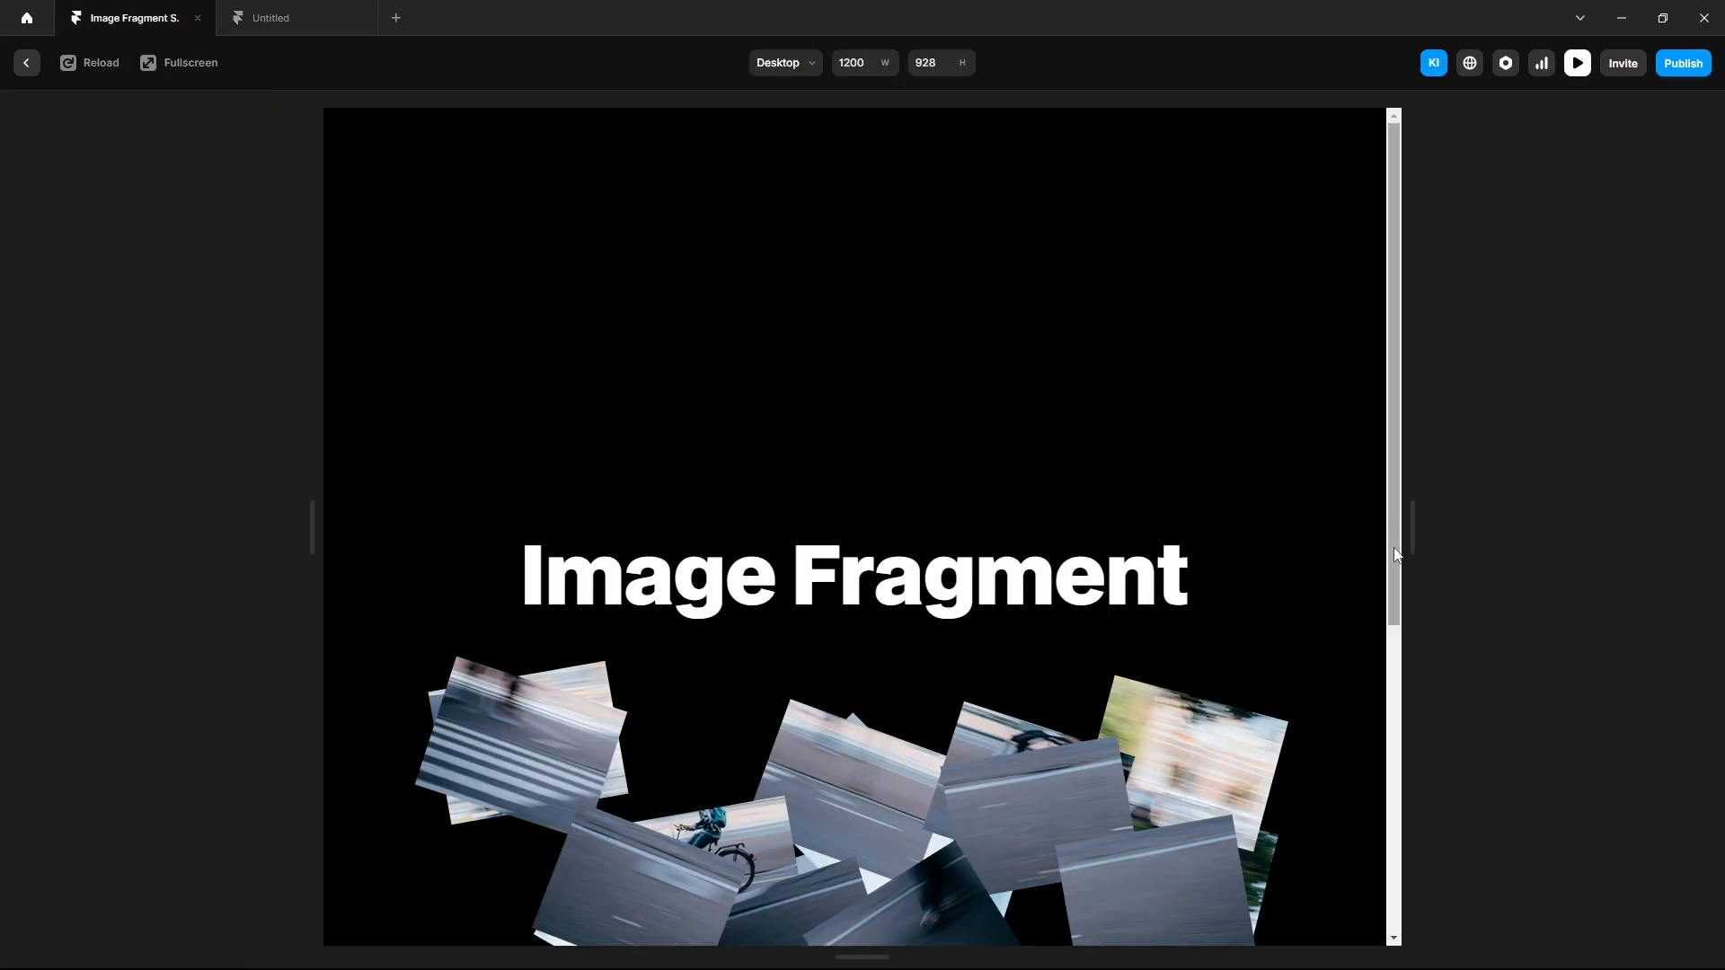
{"action": "left_click_drag", "start_coordinate": [1411, 539], "coordinate": [1049, 558]}
{"action": "scroll", "coordinate": [902, 637], "scroll_direction": "down", "scroll_amount": 2}
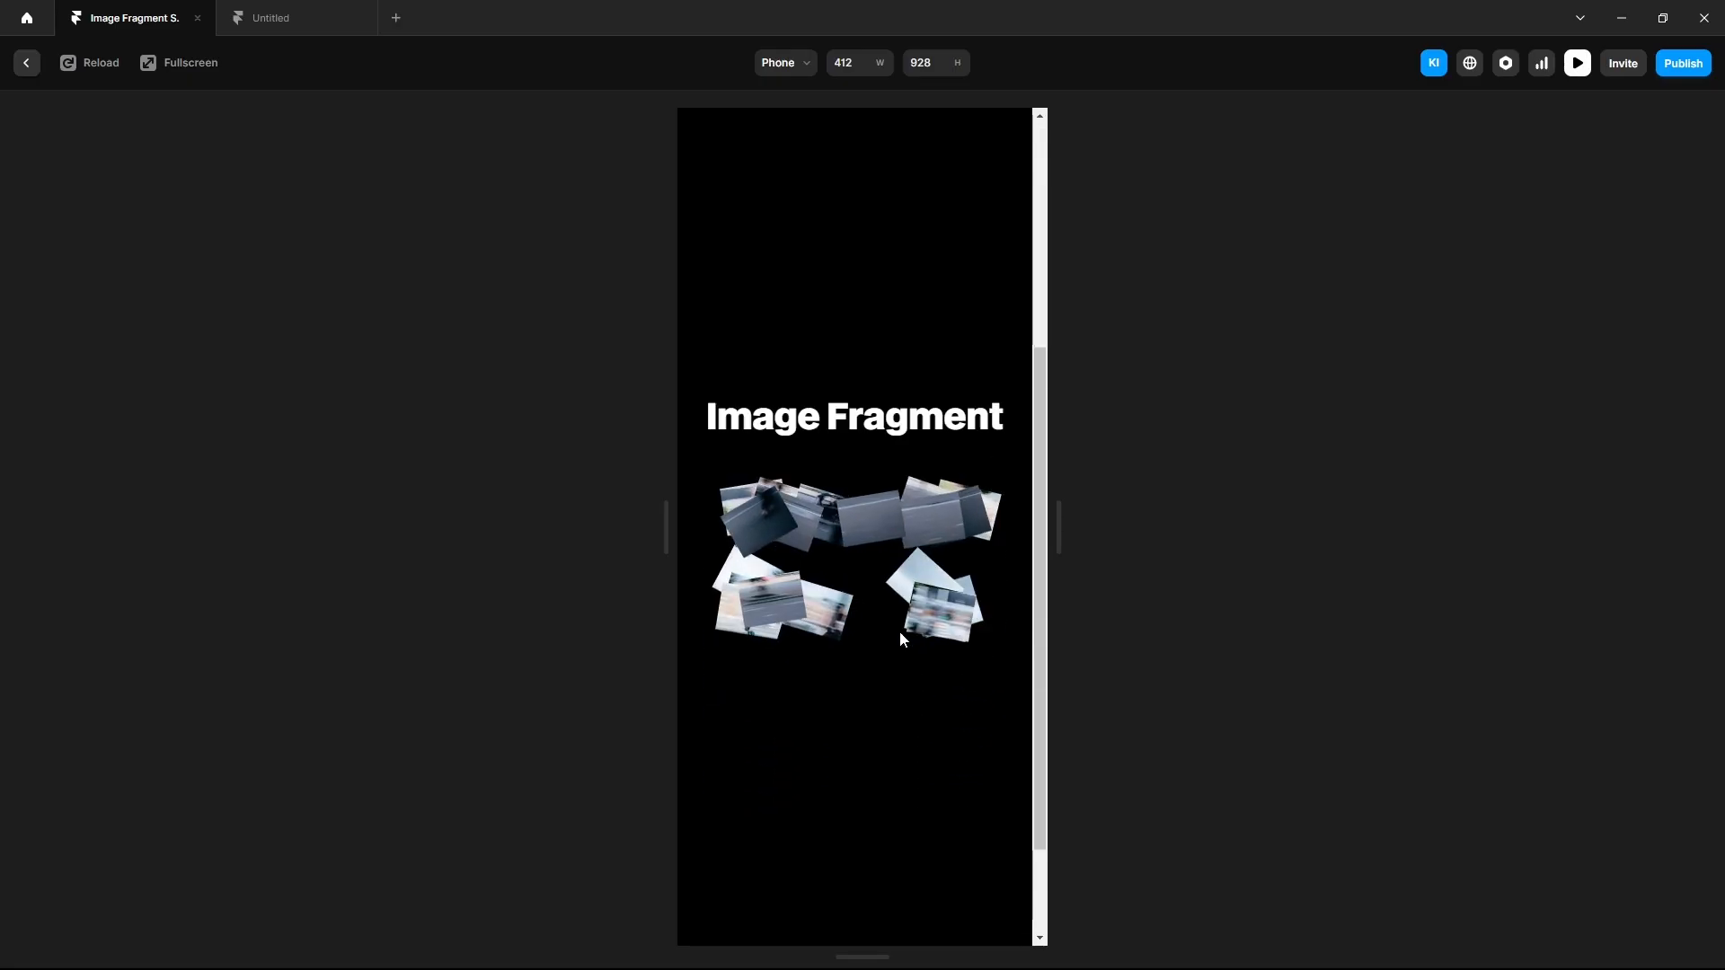